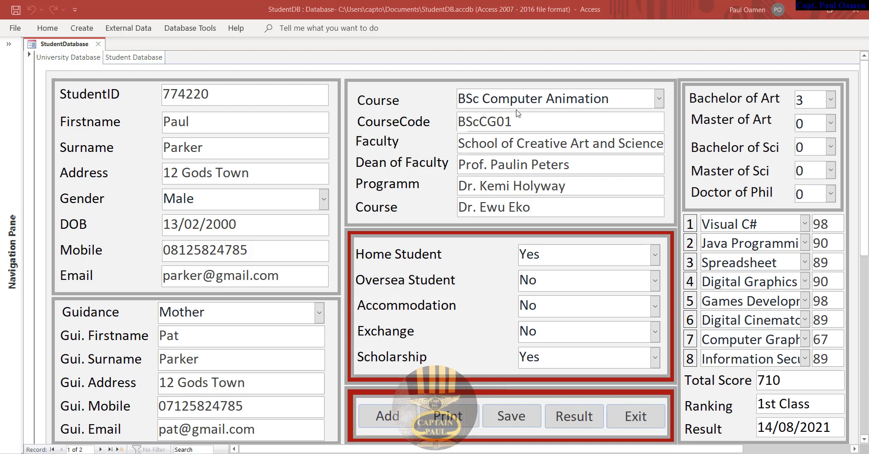
# - Set the course to BSc Computing, Home Student to Yes and Accommodation to Yes
pyautogui.click(660, 100)
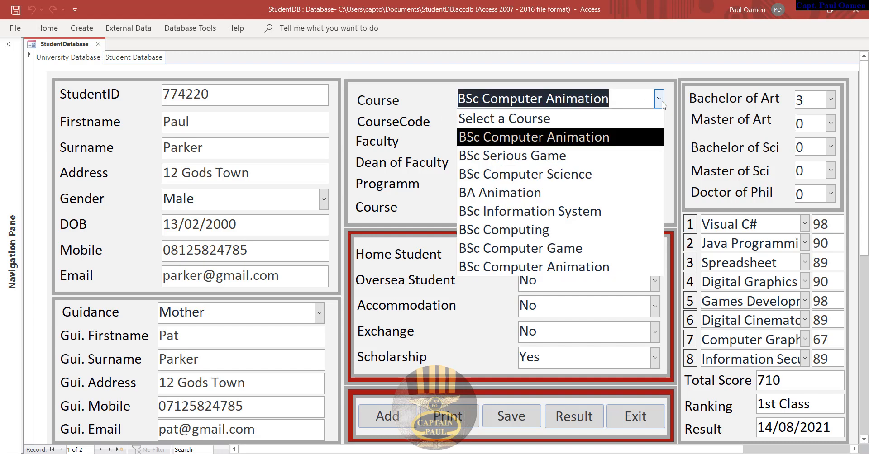
pyautogui.click(546, 175)
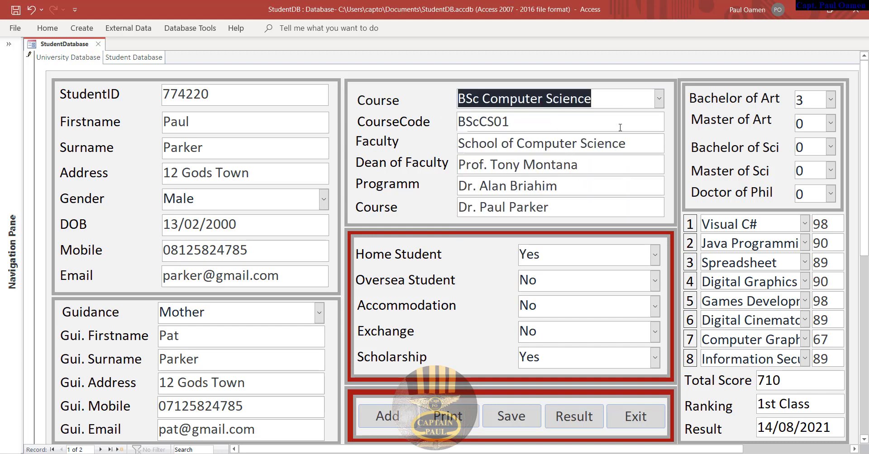
pyautogui.click(659, 99)
pyautogui.click(549, 228)
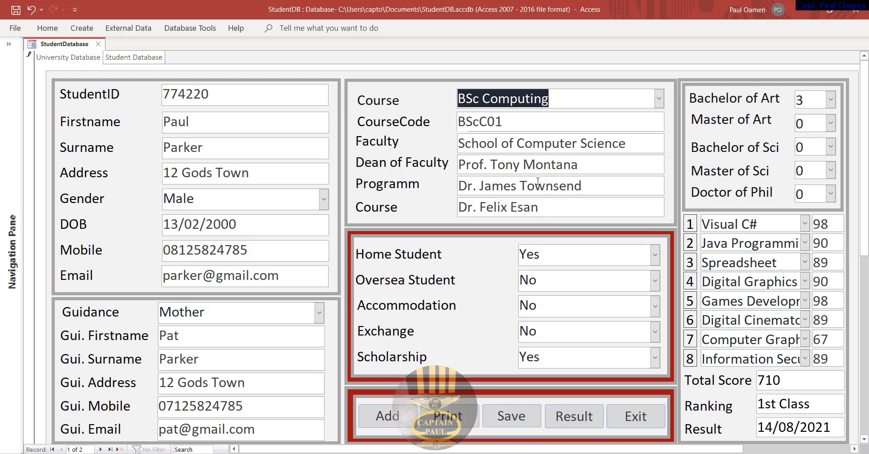
pyautogui.click(655, 256)
pyautogui.click(557, 281)
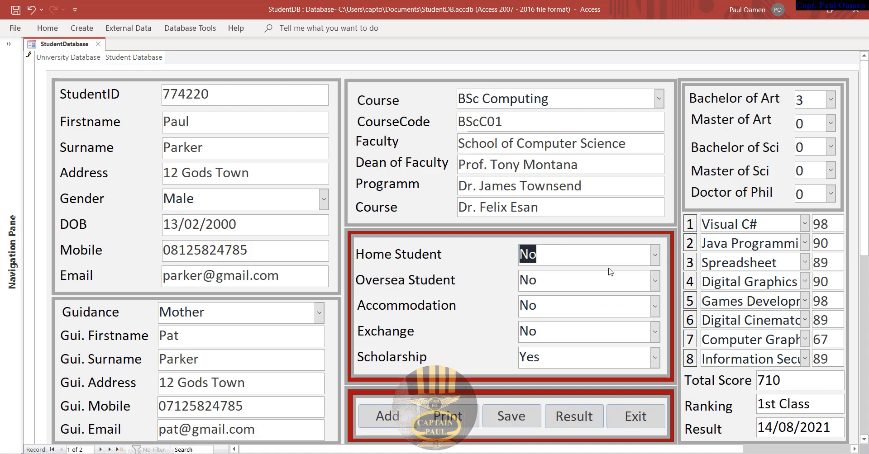
pyautogui.click(655, 255)
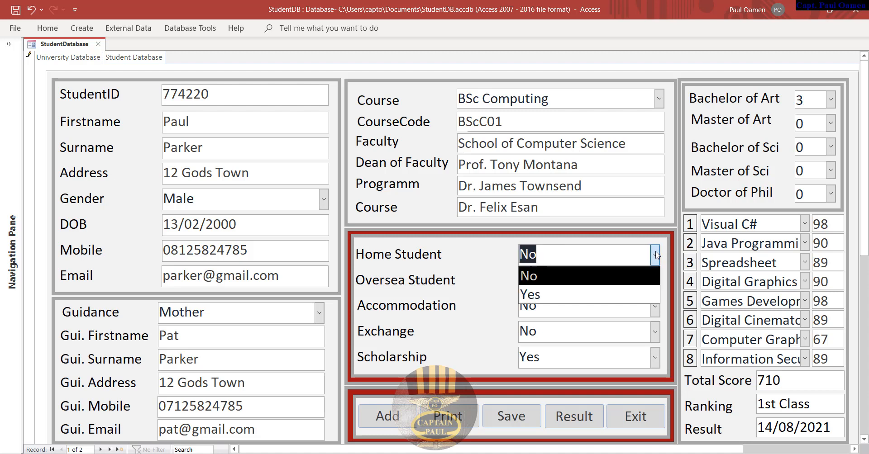
pyautogui.click(553, 296)
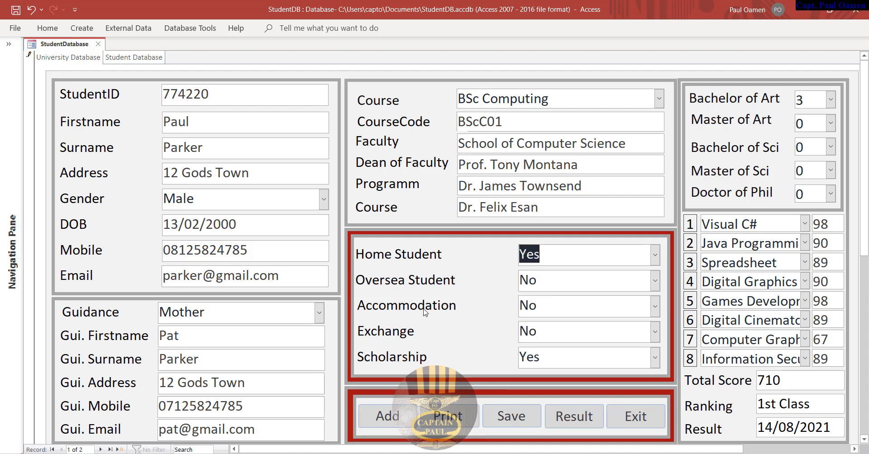
pyautogui.click(654, 308)
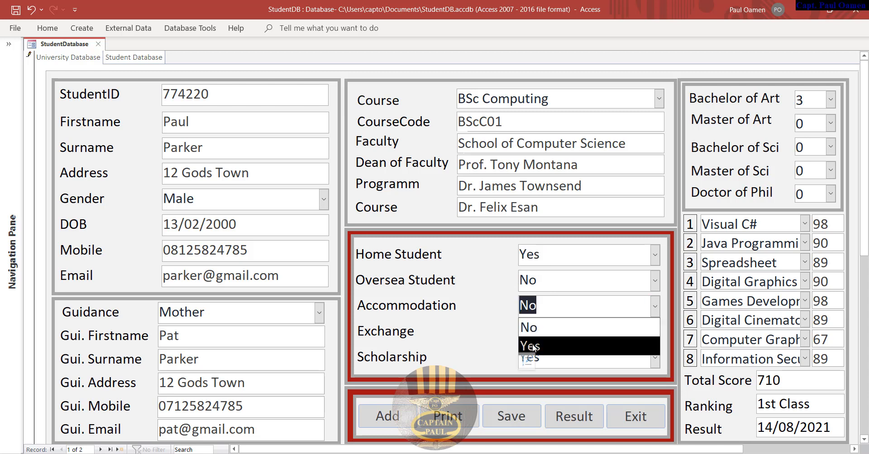
pyautogui.click(530, 347)
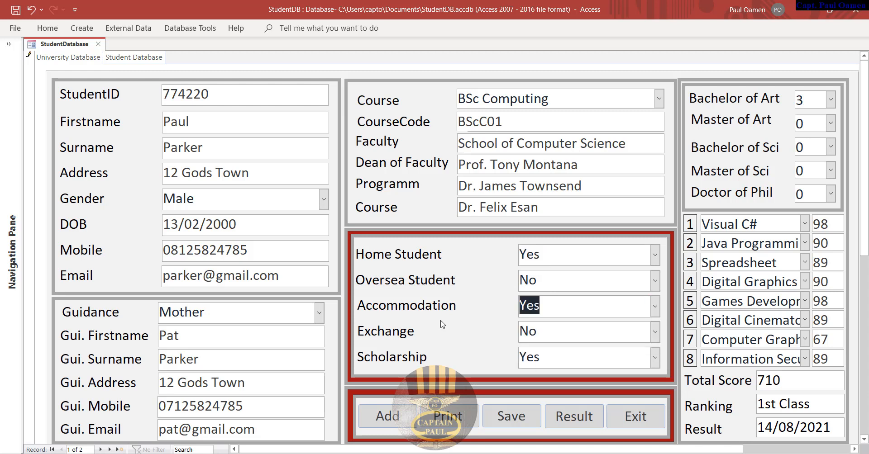
# - Choose Visual Basic.Net, Procedural Programming and Spreadsheet as modules 1–3
pyautogui.click(805, 226)
pyautogui.click(792, 277)
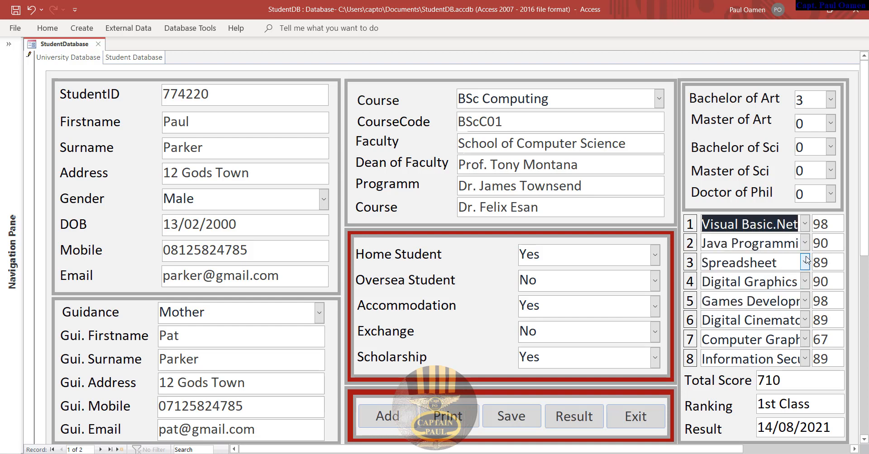
pyautogui.click(805, 243)
pyautogui.click(760, 301)
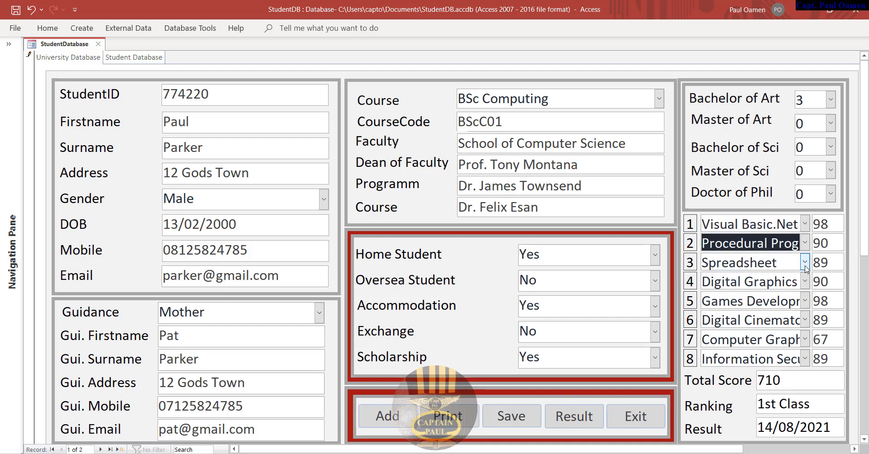
pyautogui.click(804, 262)
pyautogui.click(754, 298)
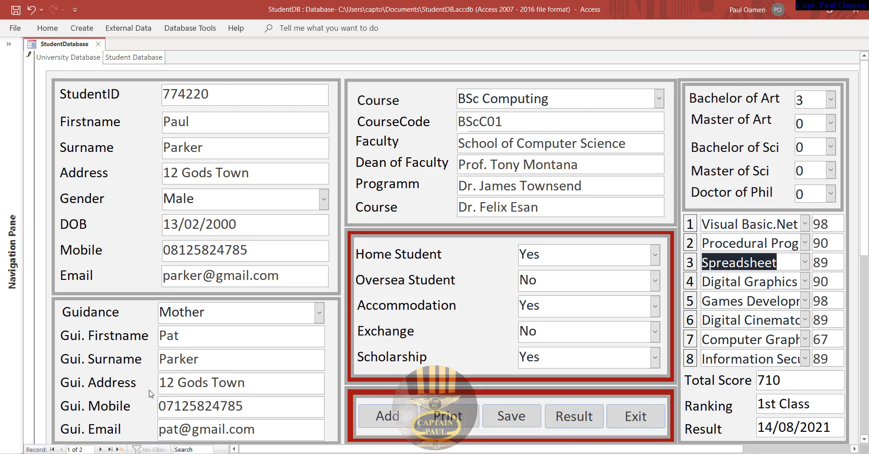
# - Cancel printing, then save the record and recalculate its score, ranking and result
pyautogui.click(447, 415)
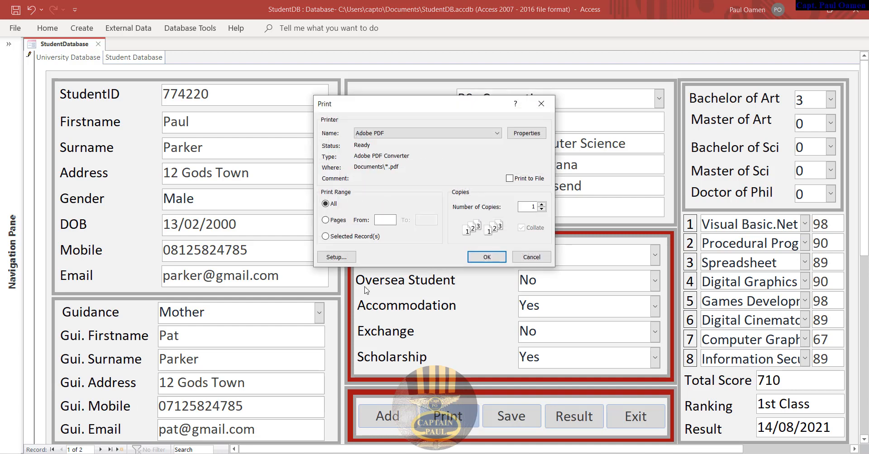
pyautogui.click(527, 257)
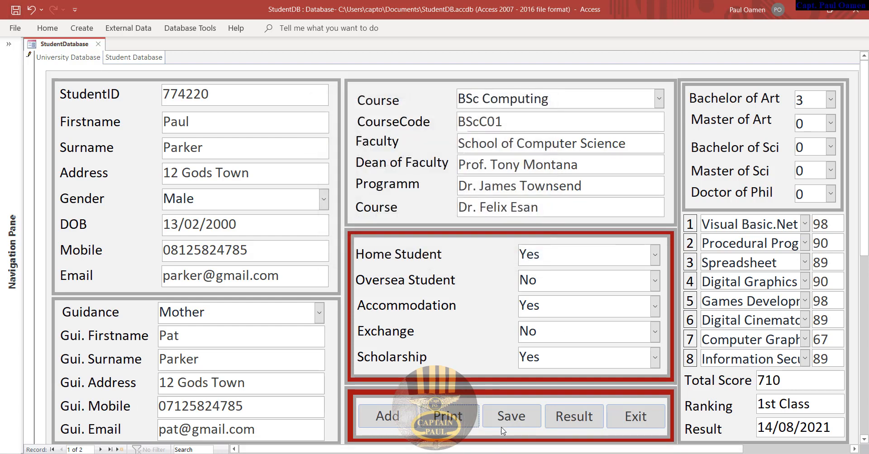
pyautogui.click(511, 416)
pyautogui.click(575, 422)
# - Decline exiting, view the student datasheet, then return to the form's CourseCode field
pyautogui.click(653, 415)
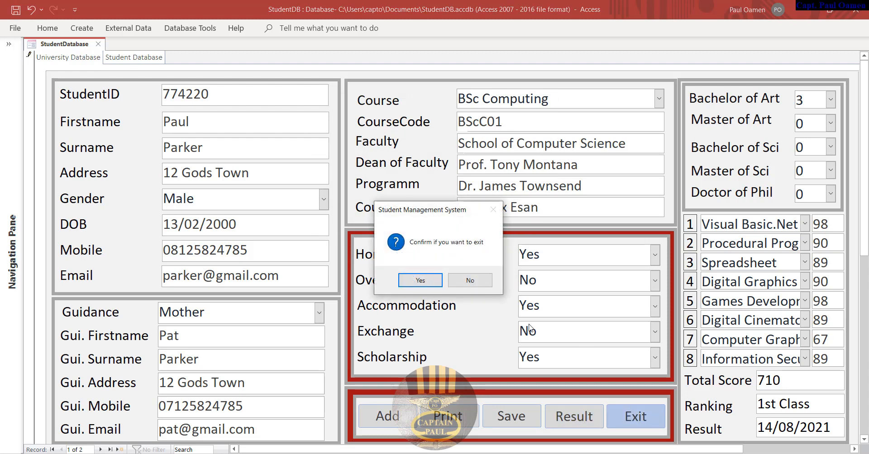
pyautogui.click(469, 280)
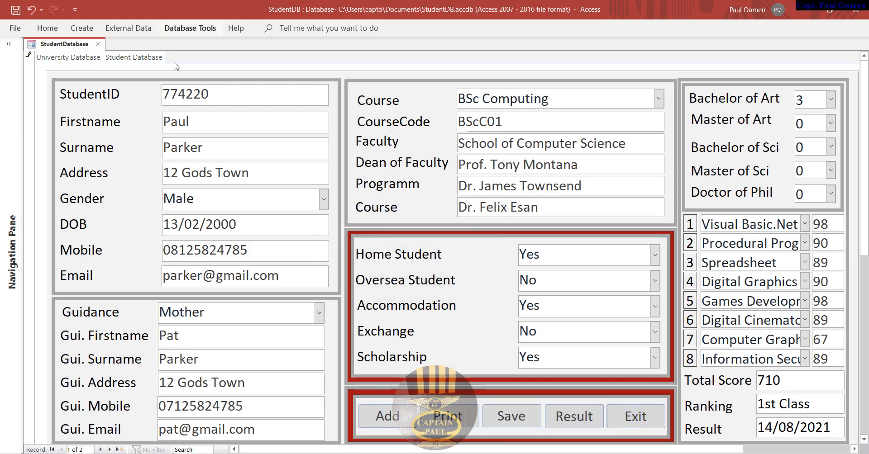
pyautogui.click(134, 60)
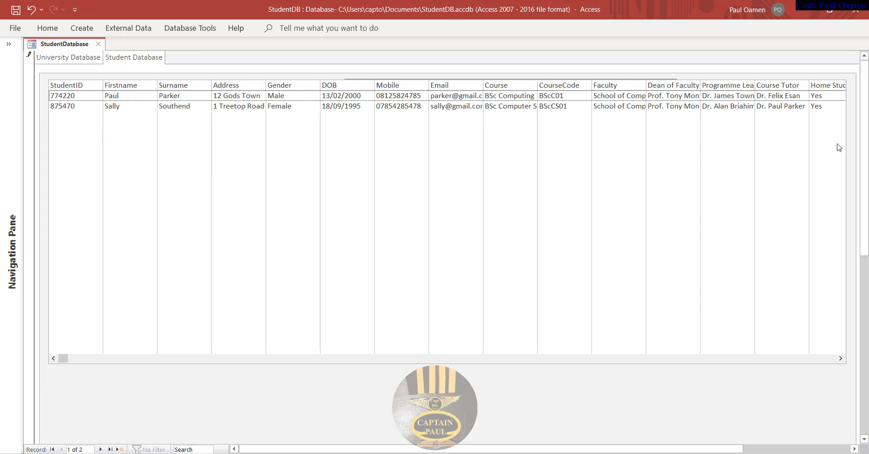
pyautogui.click(58, 64)
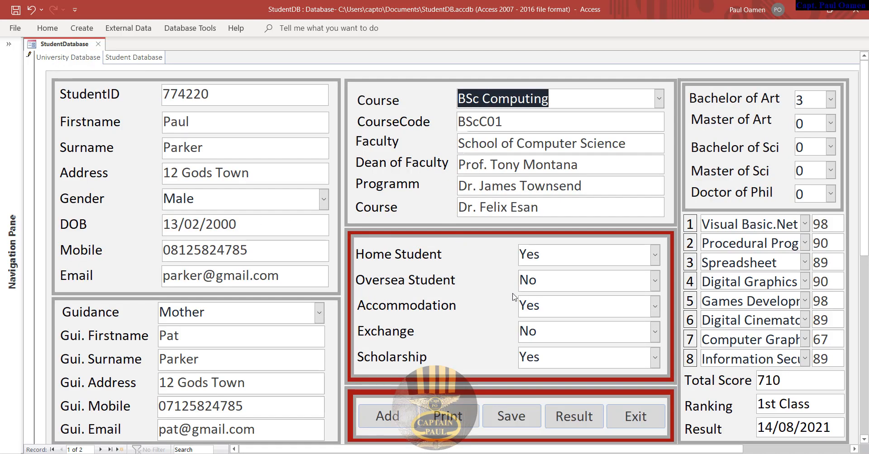
pyautogui.click(550, 121)
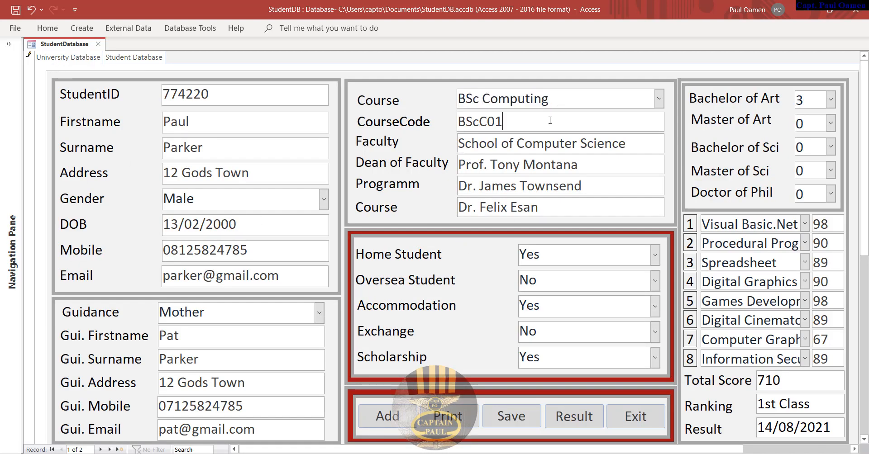
# - Add a new record with the student's ID, first name, surname and street address
pyautogui.click(388, 416)
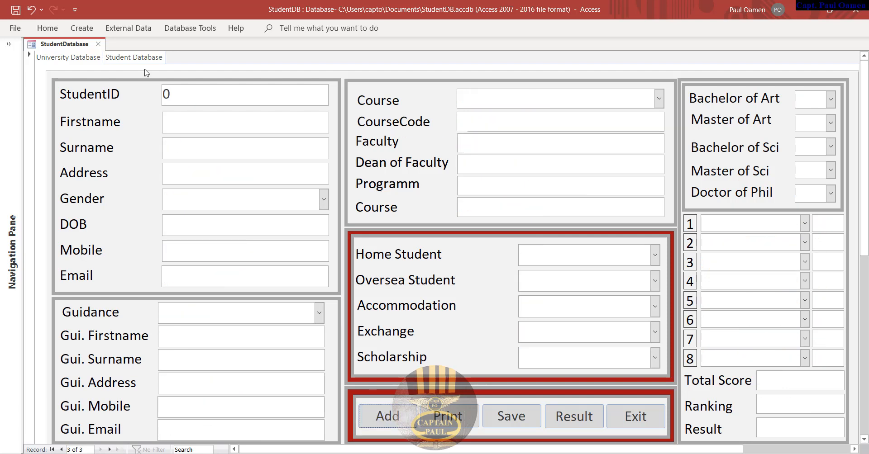
pyautogui.doubleClick(177, 91)
pyautogui.write('346354')
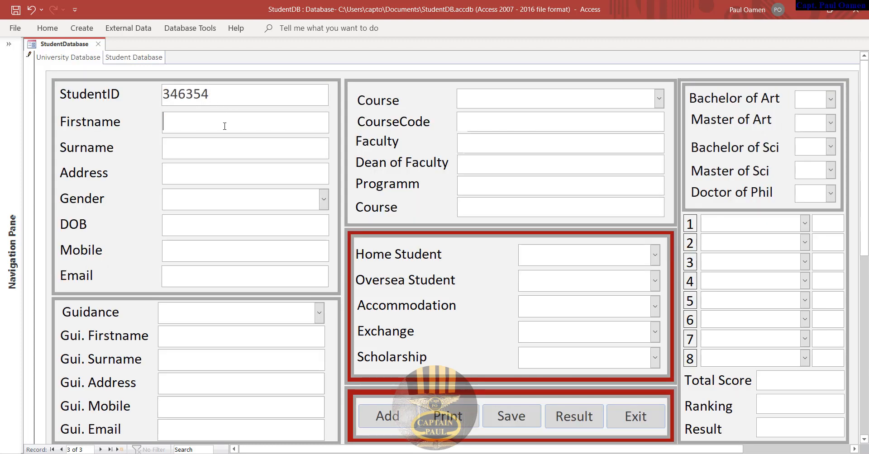
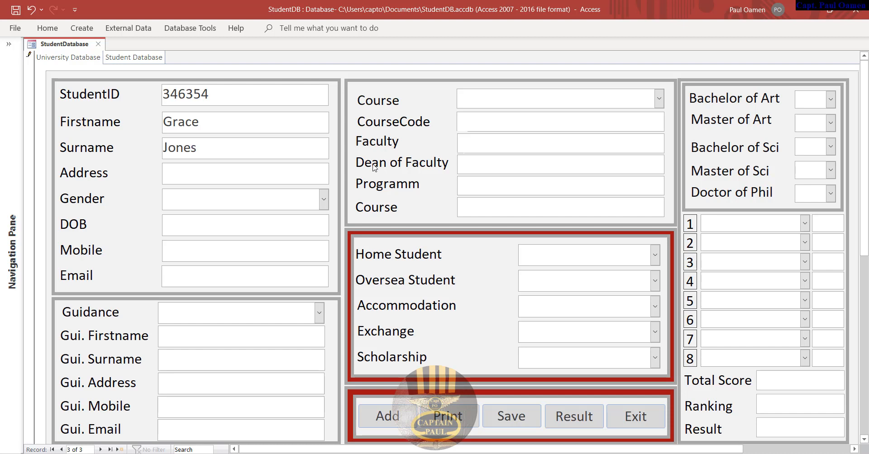
pyautogui.click(309, 172)
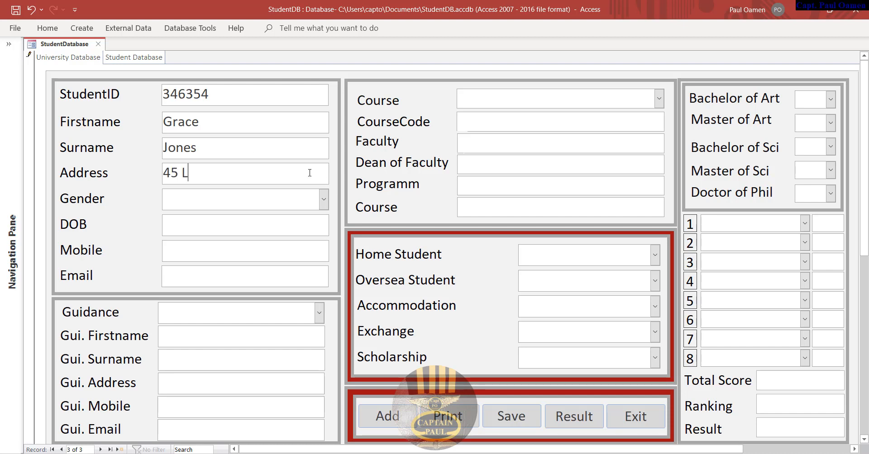
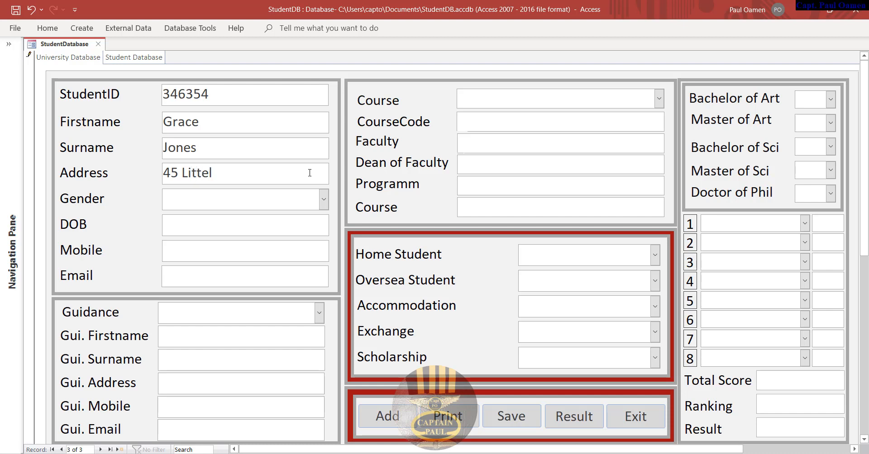
# - Set gender to Female, enter the date of birth, mobile number and e-mail address
pyautogui.click(323, 199)
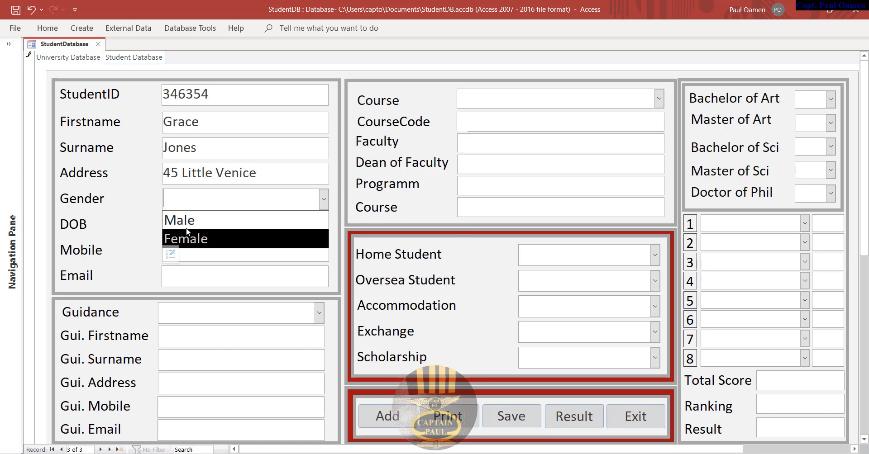
pyautogui.click(187, 239)
pyautogui.click(198, 224)
pyautogui.write('1')
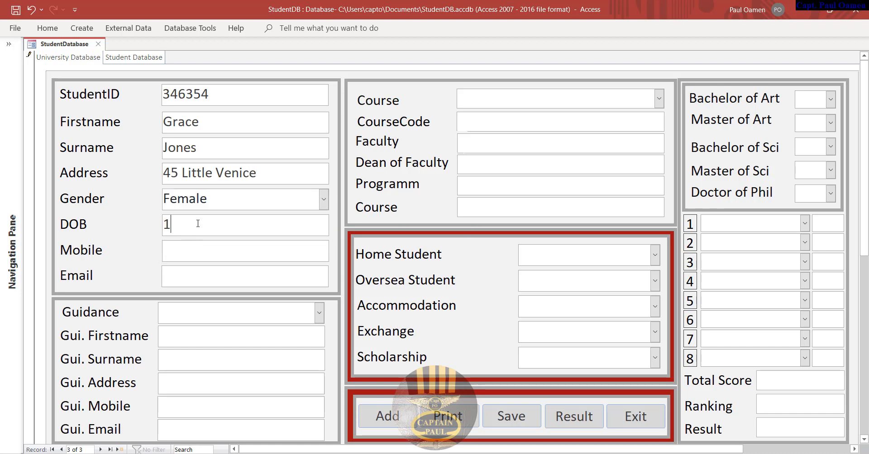
pyautogui.write('3/10/2000')
pyautogui.click(209, 253)
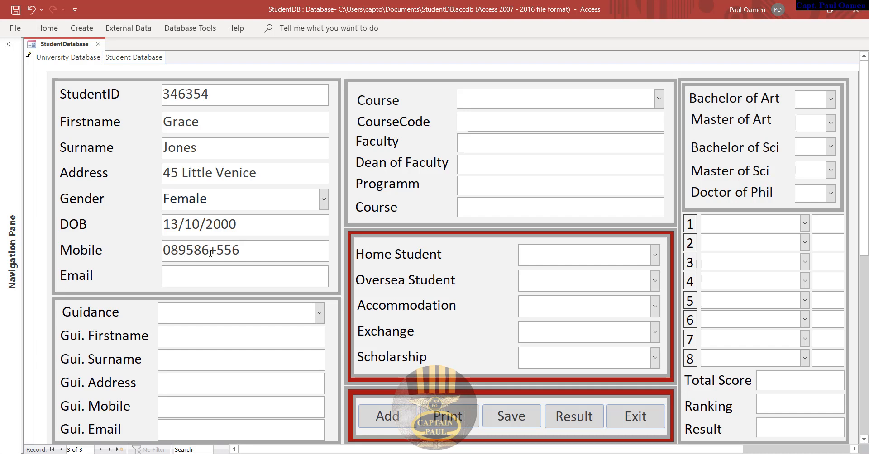
pyautogui.click(219, 251)
pyautogui.press('BackSpace')
pyautogui.click(213, 273)
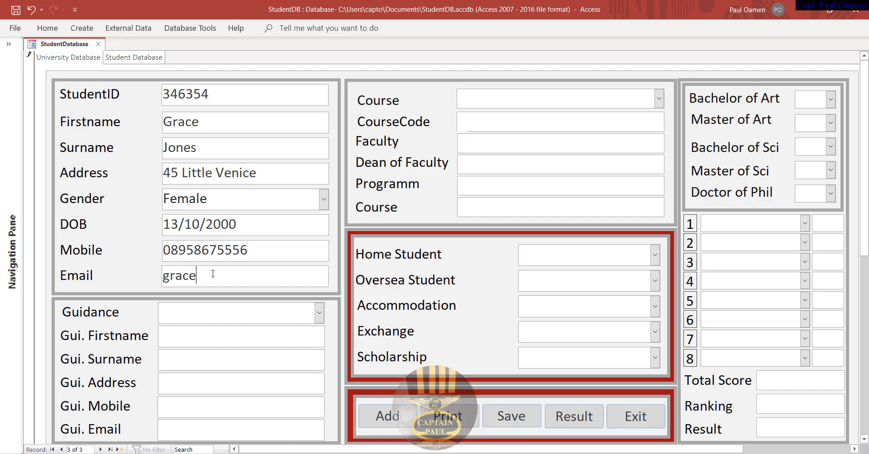
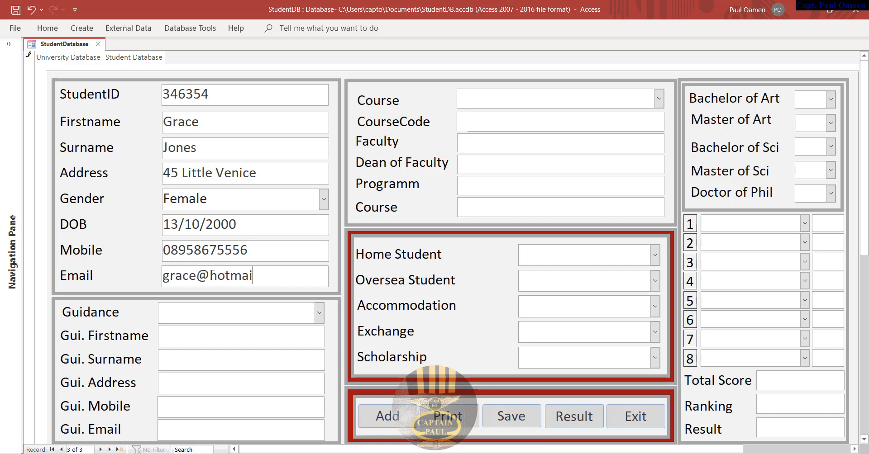
# - Set the guardian relationship to Sister, copy the student's address, and enter the guardian's surname and first name
pyautogui.click(319, 312)
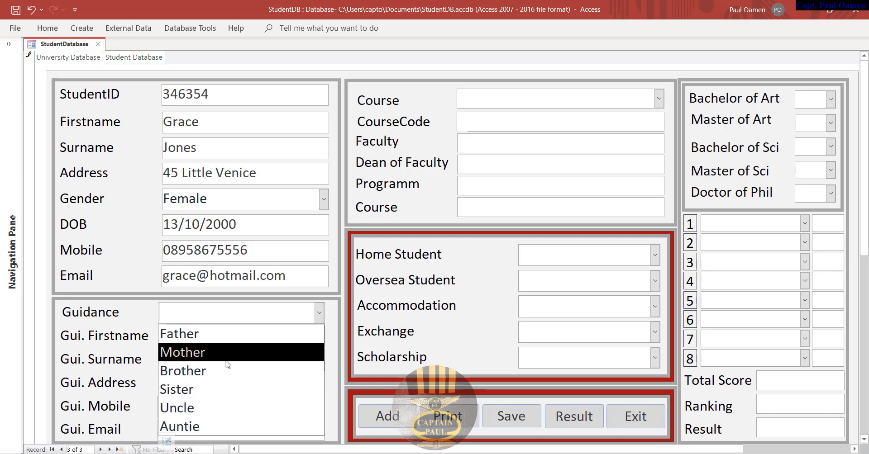
pyautogui.click(203, 382)
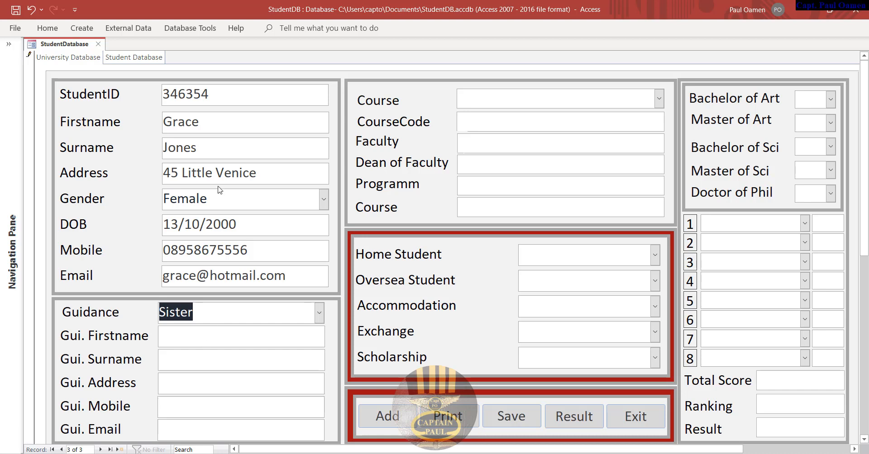
pyautogui.moveTo(266, 172); pyautogui.dragTo(113, 182)
pyautogui.hotkey('ctrl', 'c')
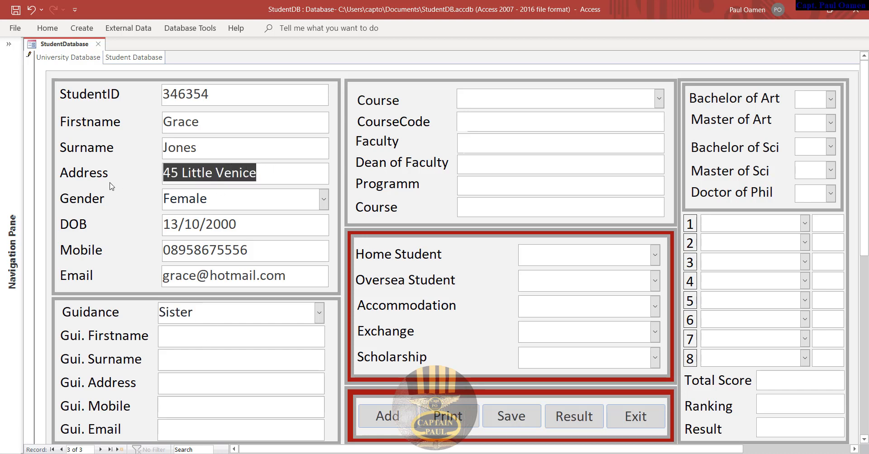
pyautogui.click(197, 381)
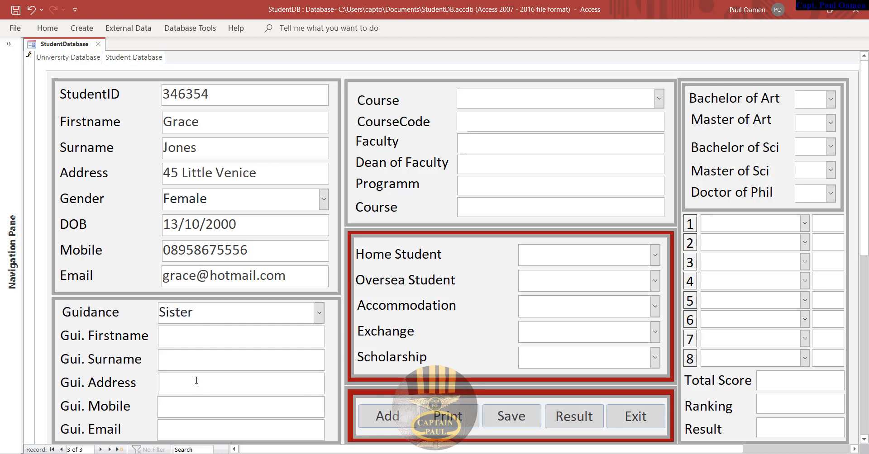
pyautogui.hotkey('ctrl', 'v')
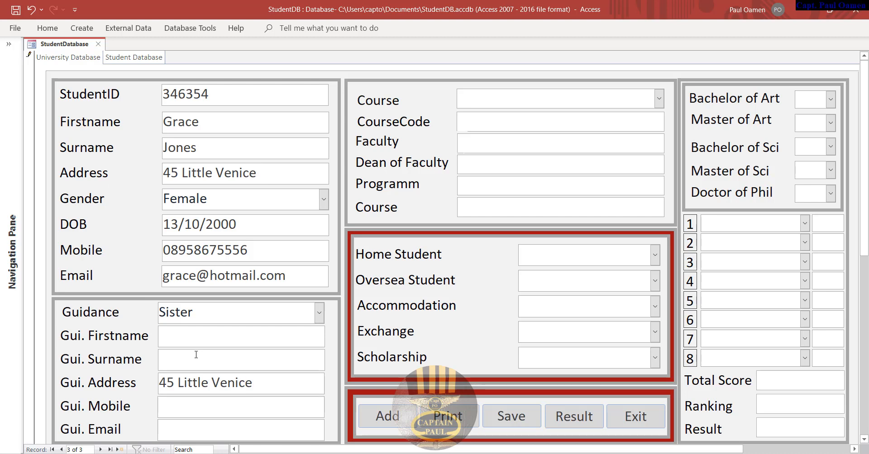
pyautogui.click(196, 354)
pyautogui.click(244, 342)
# - Build the guardian's mobile and e-mail from copied parts of the student's details
pyautogui.moveTo(231, 247); pyautogui.dragTo(178, 247)
pyautogui.hotkey('ctrl', 'c')
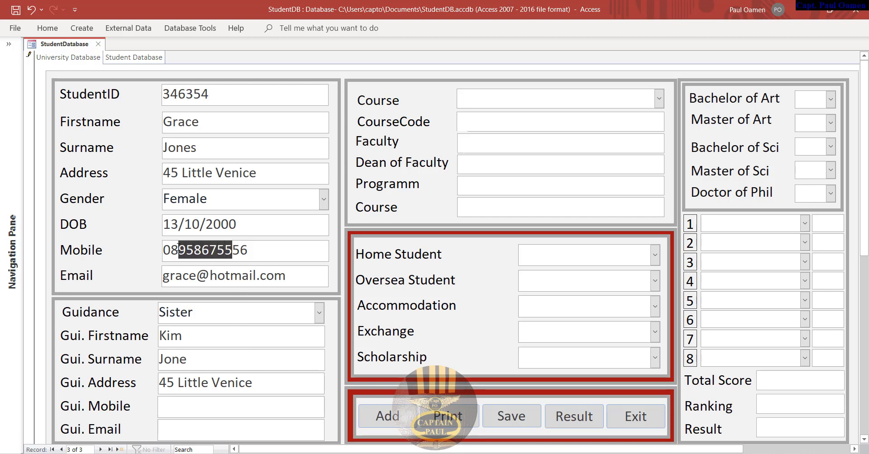
pyautogui.click(171, 410)
pyautogui.write('07')
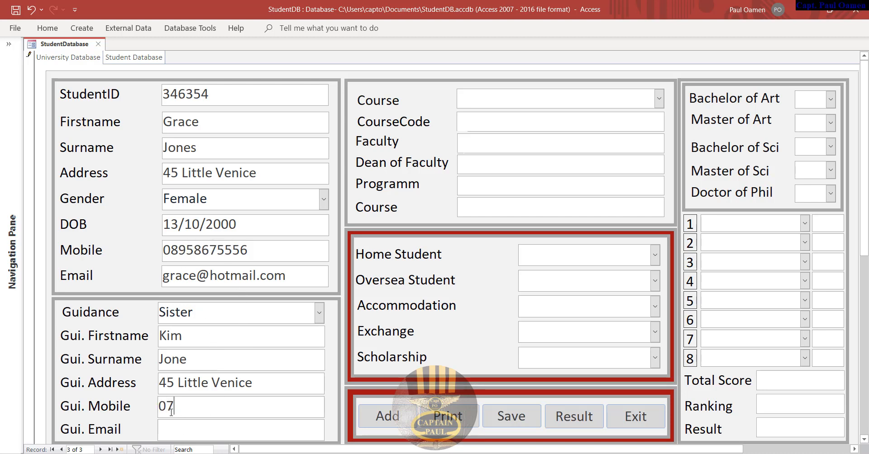
pyautogui.hotkey('ctrl', 'v')
pyautogui.write('869')
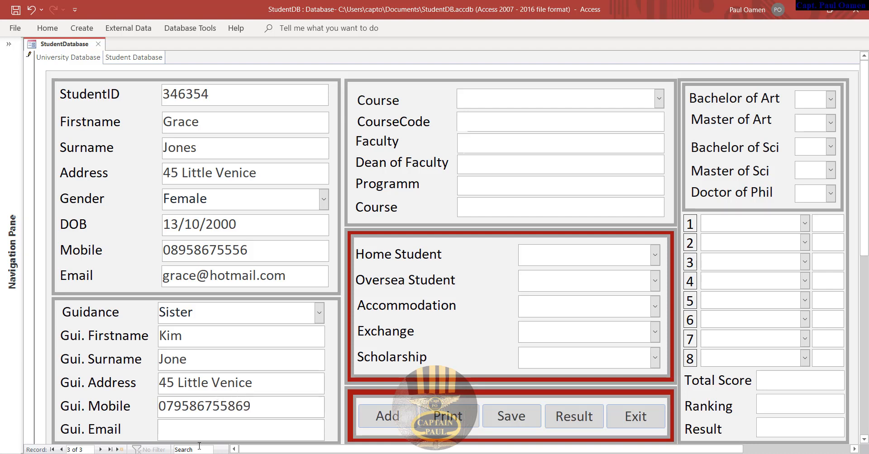
pyautogui.moveTo(287, 276); pyautogui.dragTo(196, 276)
pyautogui.hotkey('ctrl', 'c')
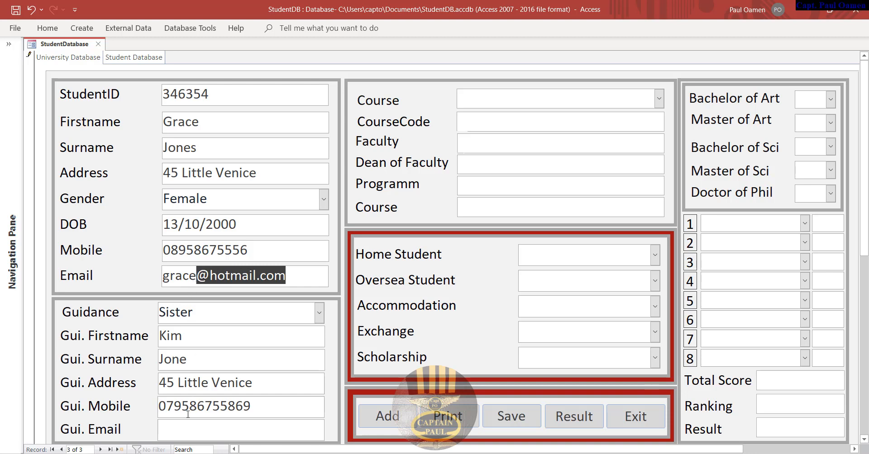
pyautogui.click(185, 433)
pyautogui.write('kim')
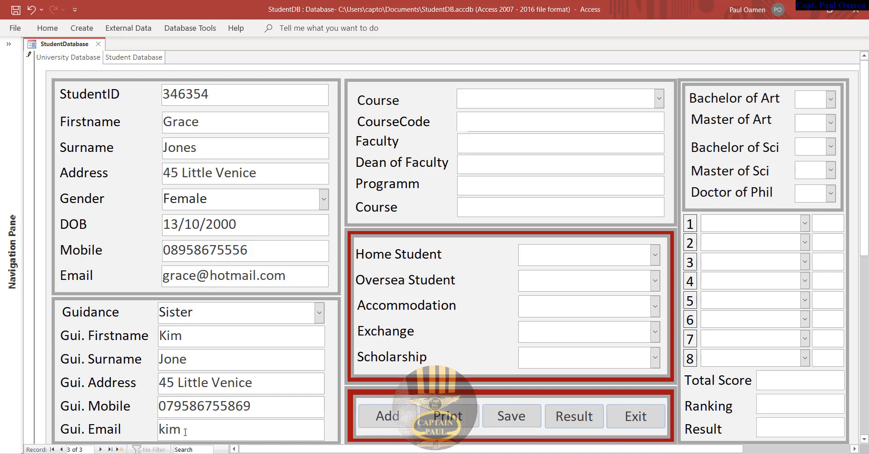
pyautogui.hotkey('ctrl', 'v')
# - Set course to BSc Information System, Home Student Yes, Oversea, Accommodation, Exchange and Scholarship No
pyautogui.click(658, 99)
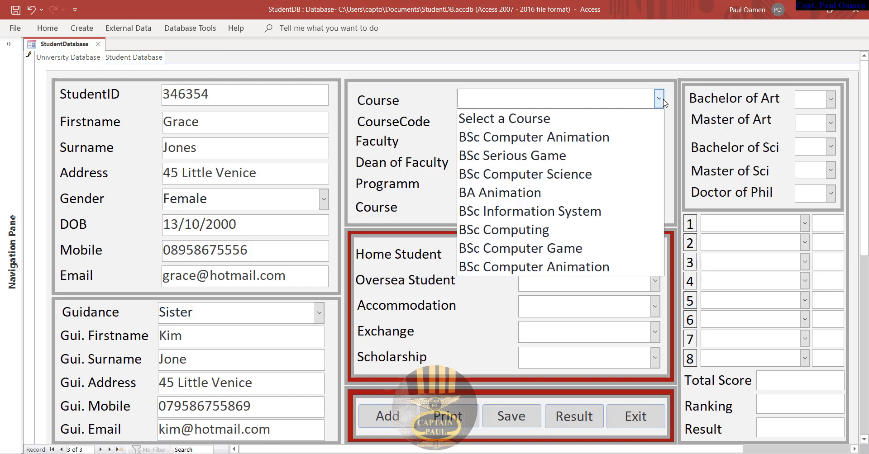
pyautogui.click(538, 215)
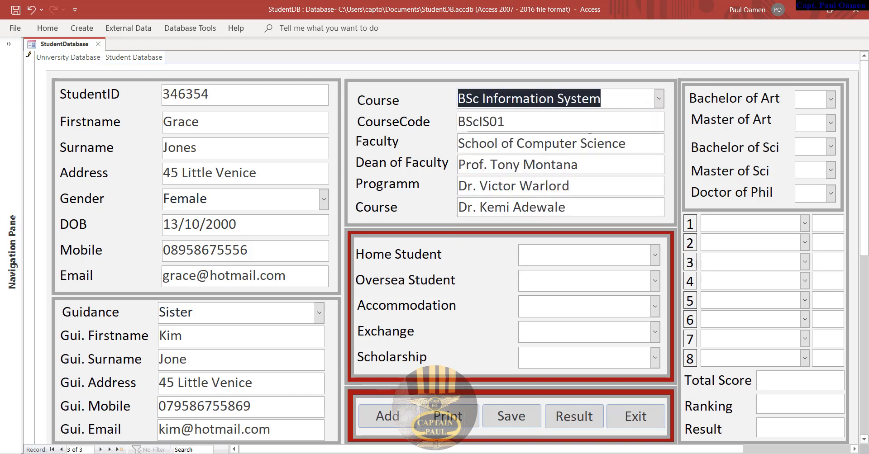
pyautogui.click(654, 256)
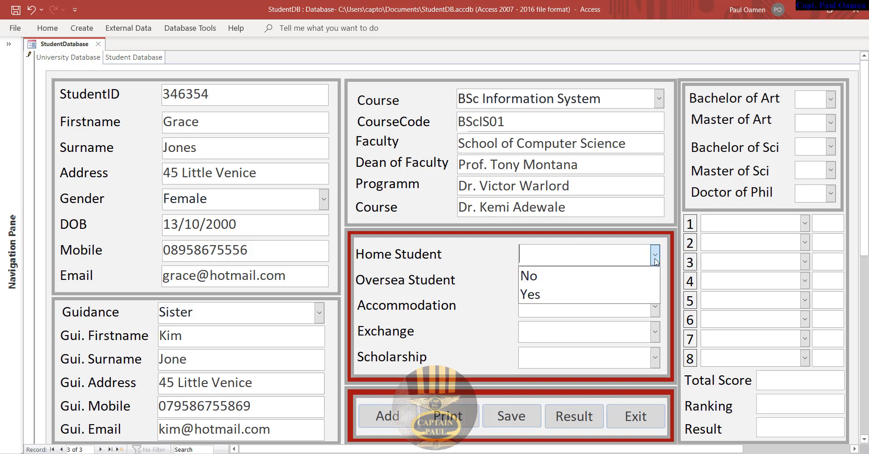
pyautogui.click(568, 293)
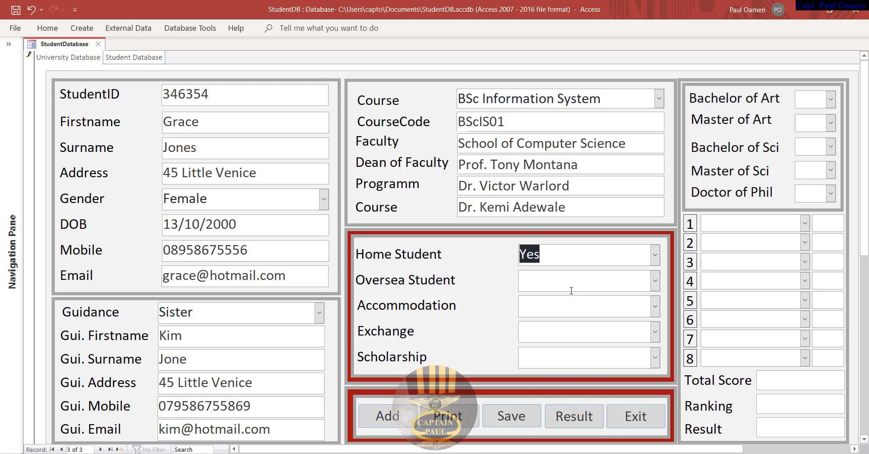
pyautogui.click(655, 281)
pyautogui.click(640, 302)
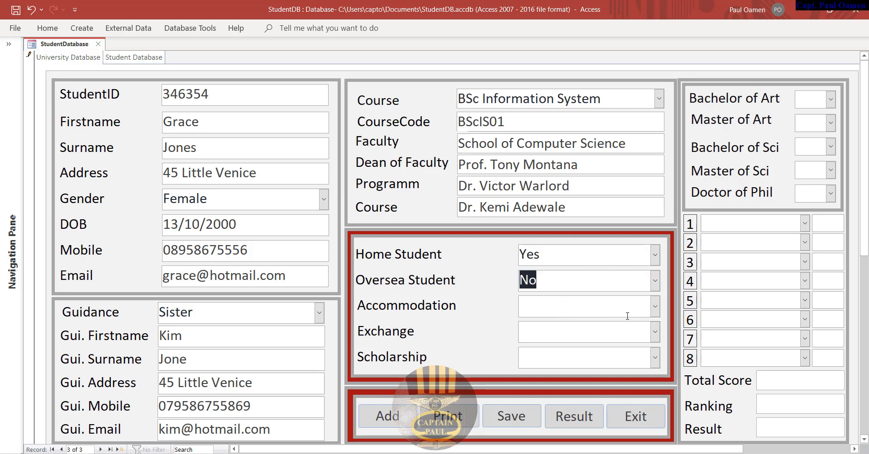
pyautogui.click(655, 307)
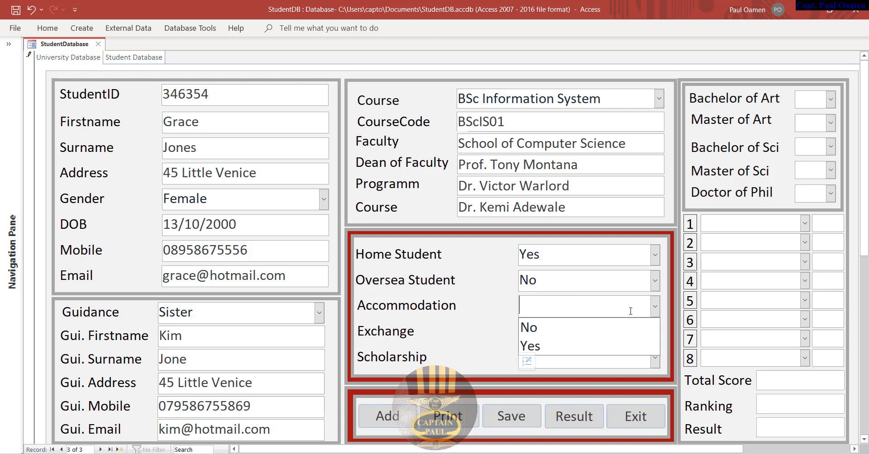
pyautogui.click(537, 328)
pyautogui.click(655, 333)
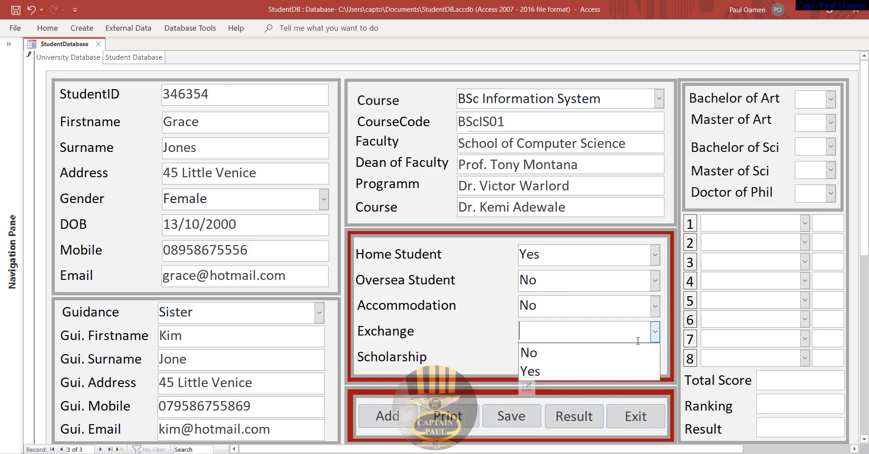
pyautogui.click(573, 358)
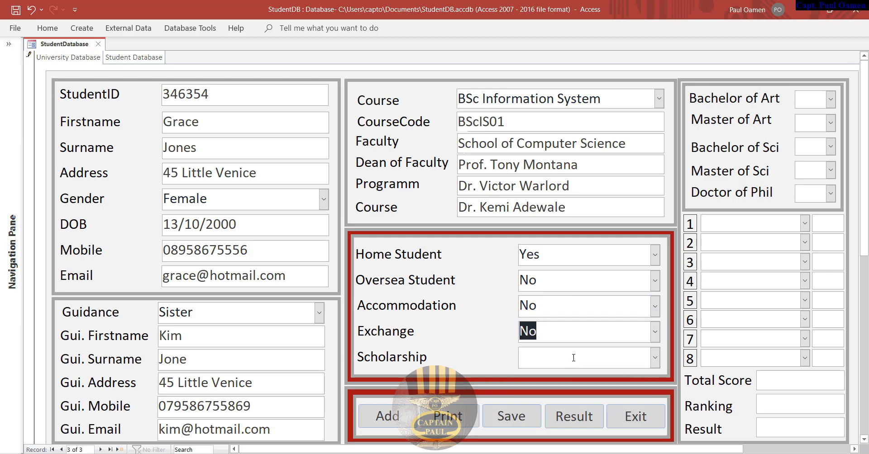
pyautogui.click(655, 357)
pyautogui.click(541, 378)
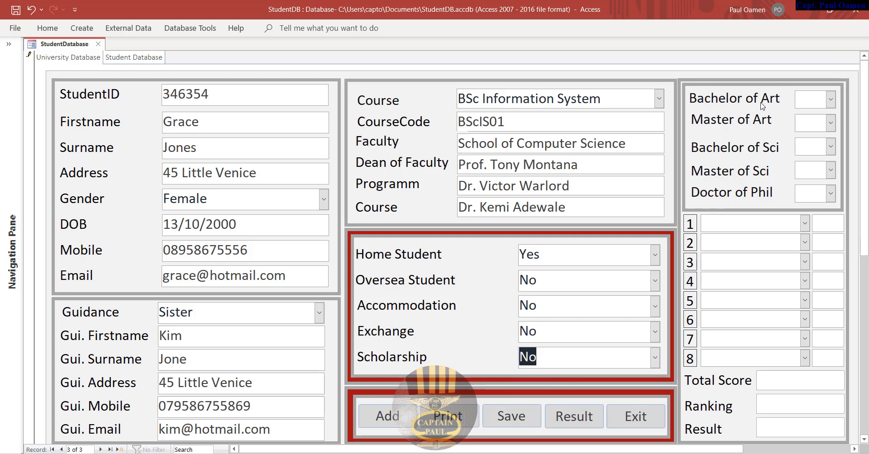
# - Set Bachelor of Sci to 2 and Bachelor of Art, Master of Art, Master of Sci, Doctor of Phil to 0
pyautogui.click(825, 145)
pyautogui.click(807, 204)
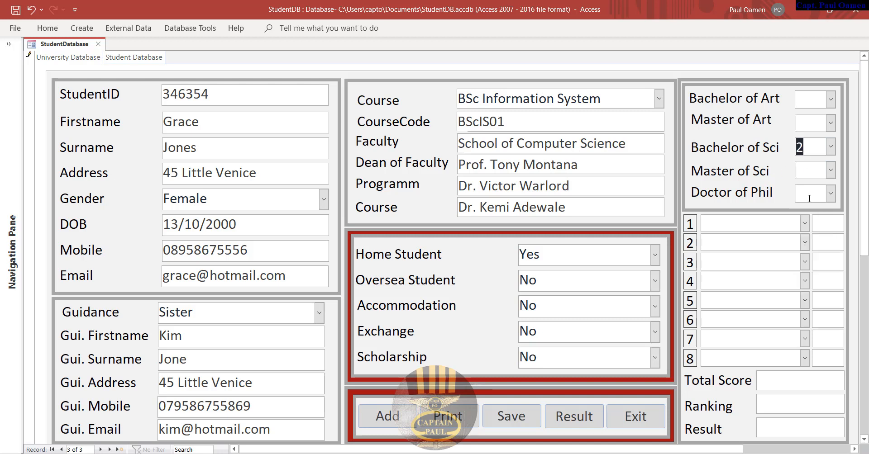
pyautogui.click(830, 100)
pyautogui.click(812, 115)
pyautogui.click(830, 122)
pyautogui.click(808, 142)
pyautogui.click(830, 170)
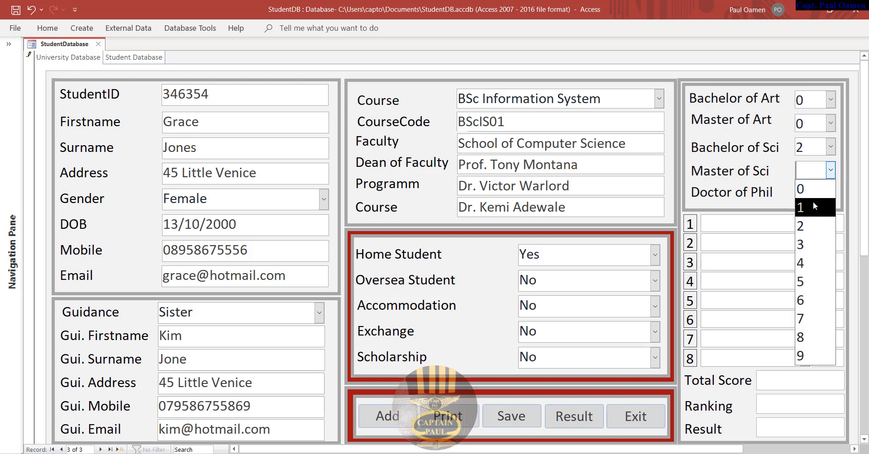
pyautogui.click(813, 188)
pyautogui.click(830, 193)
pyautogui.click(803, 212)
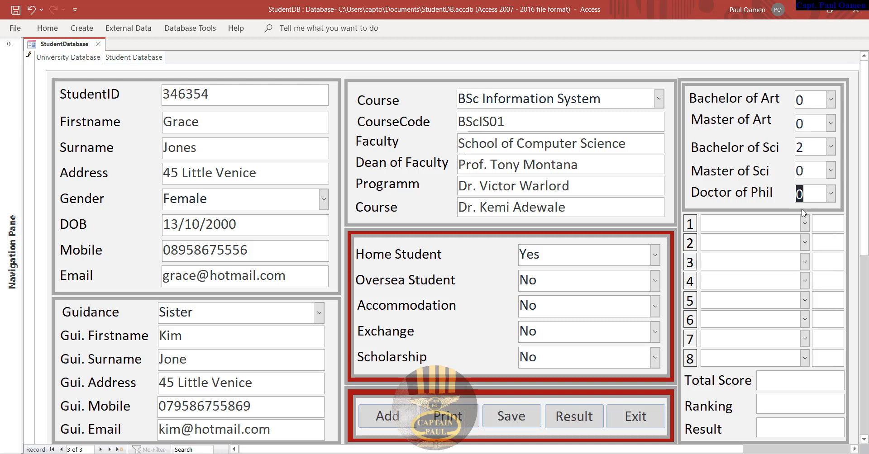
# - Choose eight modules: Visual Basic.Net, Java Programming, Spreadsheet, Animation, Games Development, 3D character animation, Computer Graphics, Cyber Security
pyautogui.click(804, 224)
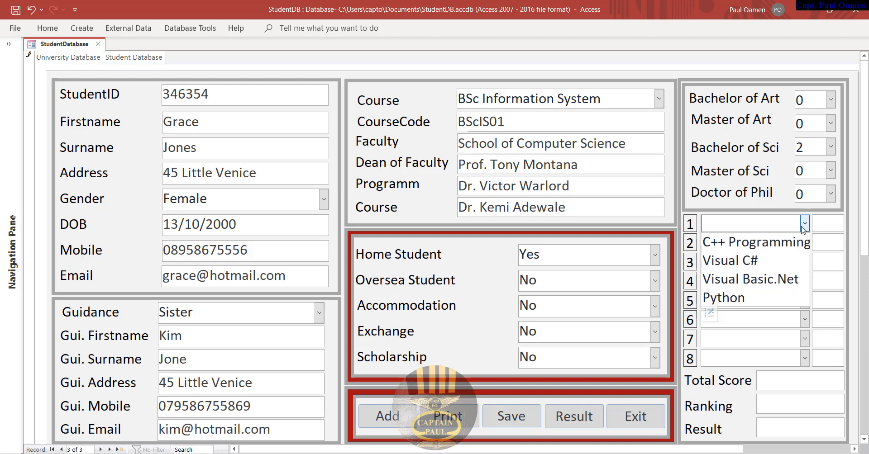
pyautogui.click(774, 279)
pyautogui.click(804, 243)
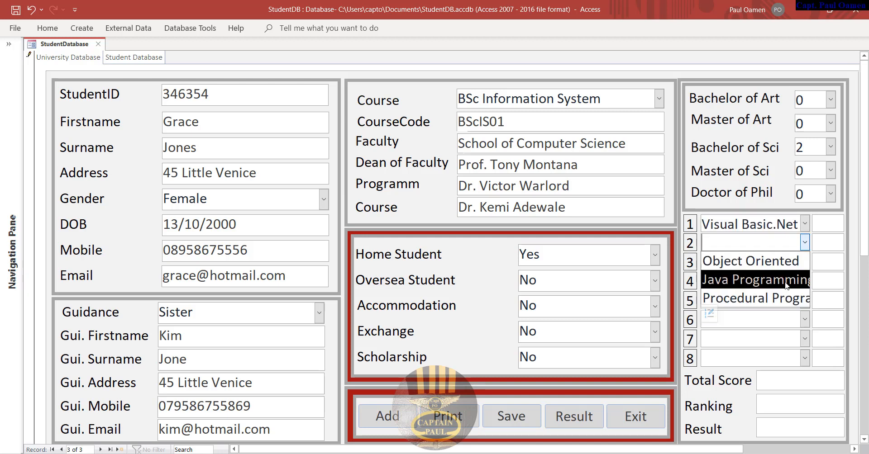
pyautogui.click(769, 280)
pyautogui.click(804, 262)
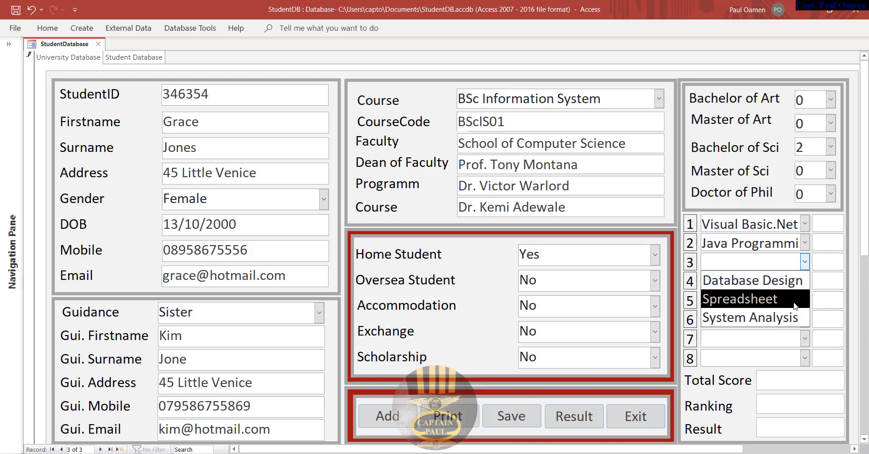
pyautogui.click(795, 301)
pyautogui.click(804, 280)
pyautogui.click(797, 318)
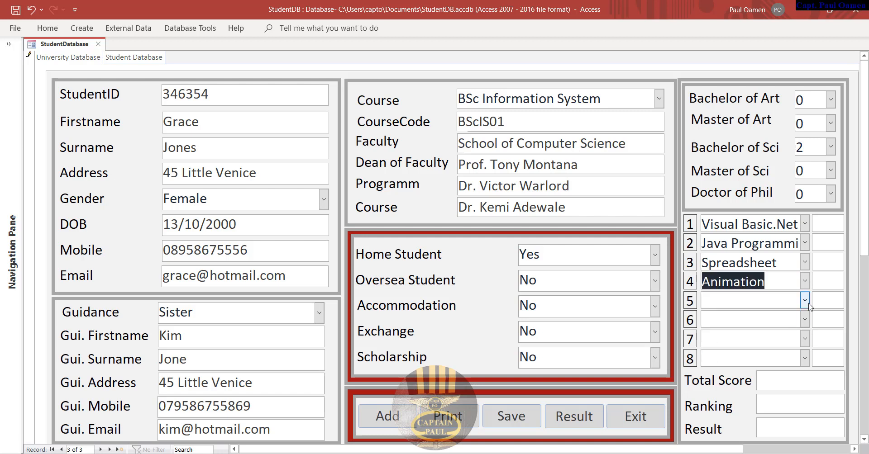
pyautogui.click(805, 301)
pyautogui.click(799, 335)
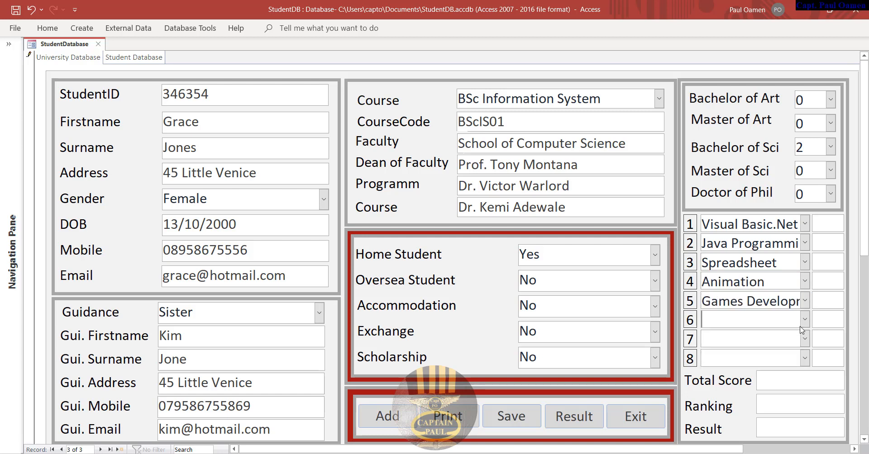
pyautogui.click(804, 319)
pyautogui.click(770, 357)
pyautogui.click(805, 339)
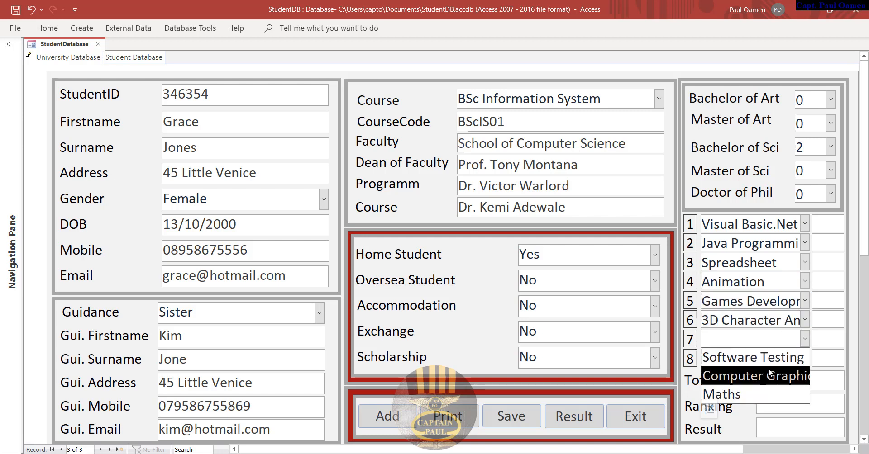
pyautogui.click(765, 377)
pyautogui.click(805, 358)
pyautogui.click(746, 396)
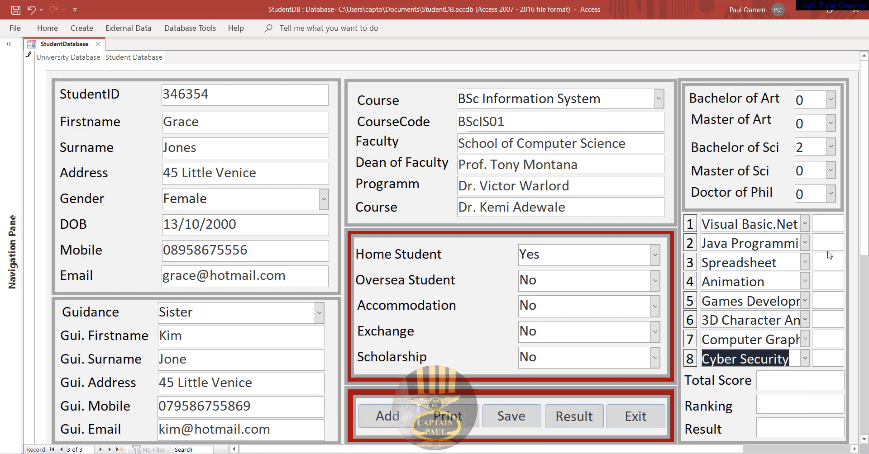
# - Enter the module scores and calculate the results: Total Score 683, Ranking 2.i Upper
pyautogui.click(826, 228)
pyautogui.write('7')
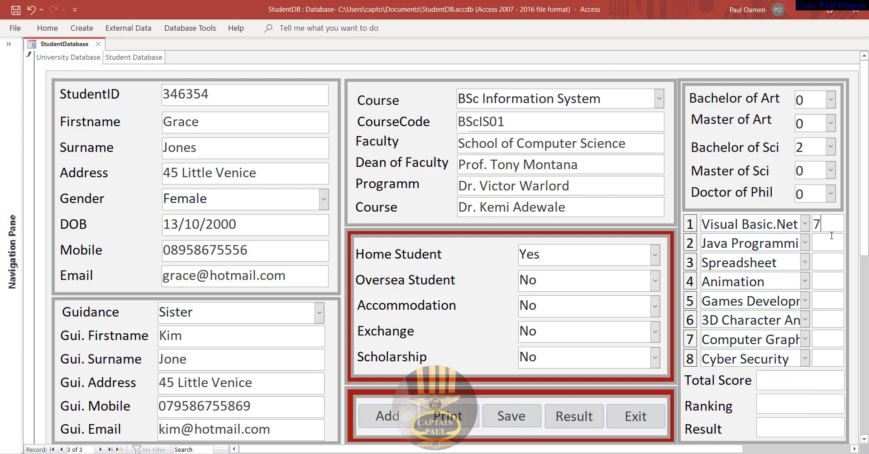
pyautogui.click(832, 242)
pyautogui.write('7')
pyautogui.click(828, 240)
pyautogui.write('9878')
pyautogui.click(820, 285)
pyautogui.write('89')
pyautogui.click(821, 306)
pyautogui.write('8')
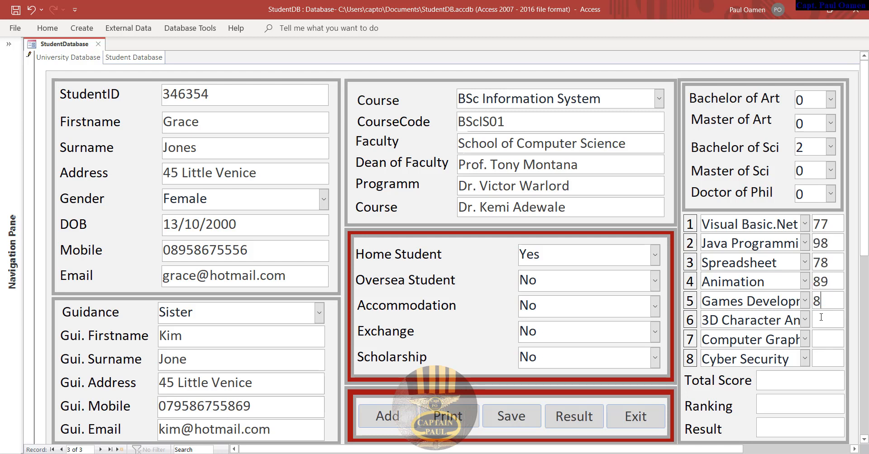
pyautogui.write('8')
pyautogui.click(820, 321)
pyautogui.write('88')
pyautogui.click(826, 341)
pyautogui.write('78')
pyautogui.click(824, 357)
pyautogui.write('87')
pyautogui.click(588, 424)
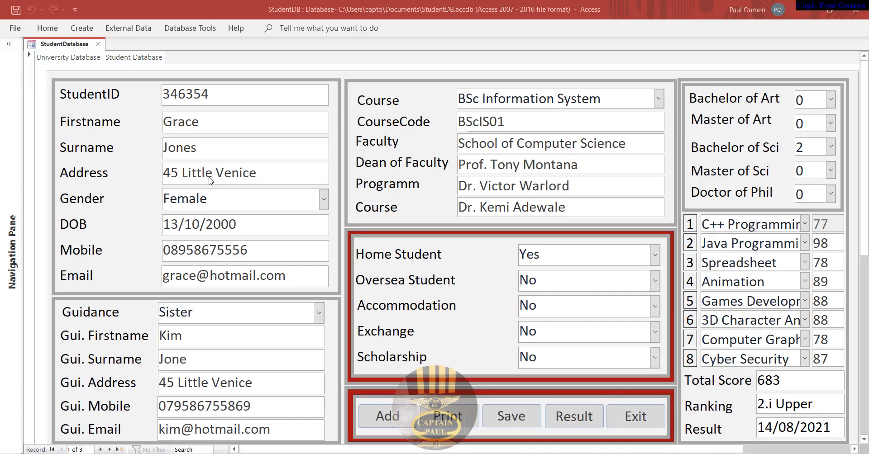
# - Close the StudentDatabase form and start a new table in Design view
pyautogui.click(635, 418)
pyautogui.click(420, 280)
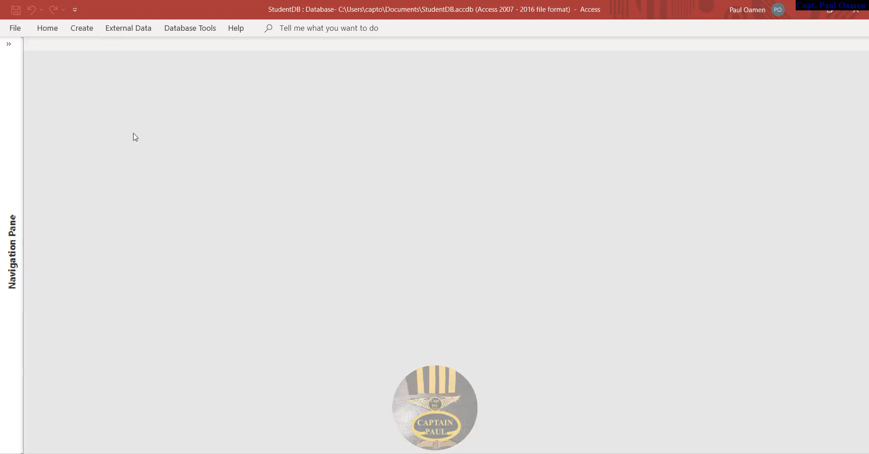
pyautogui.click(83, 31)
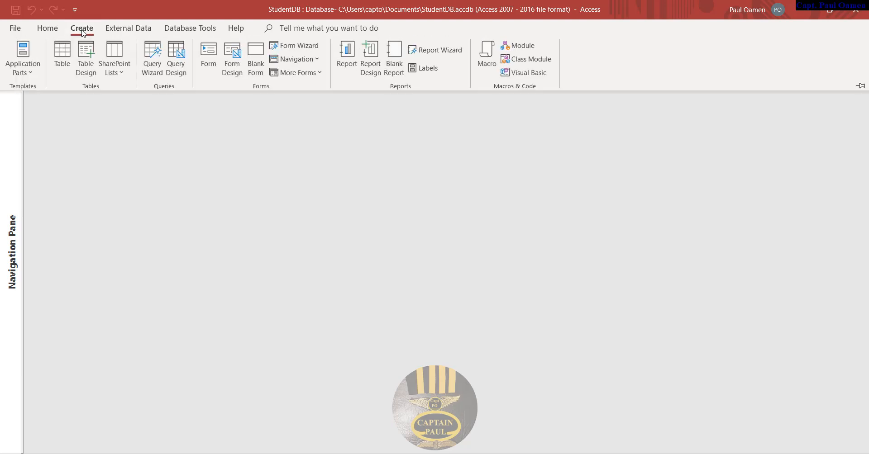
pyautogui.click(88, 63)
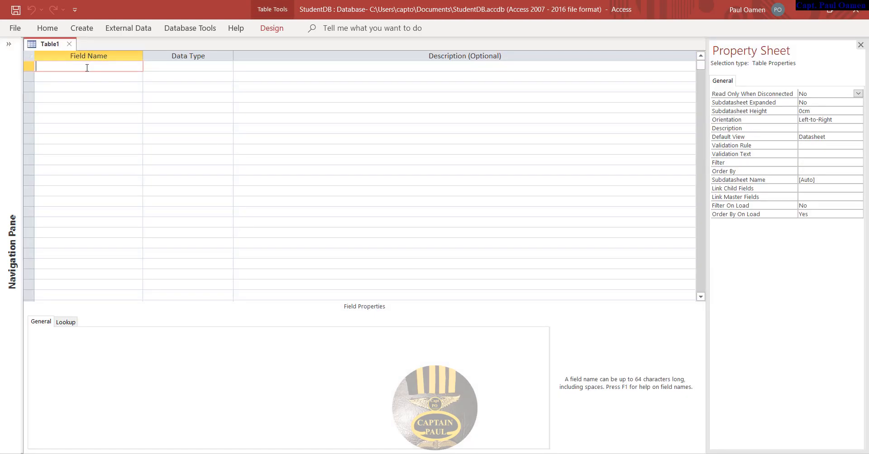
# - Add a StudentID field of Number type and bring up its row's context menu
pyautogui.write('StudentID')
pyautogui.click(197, 67)
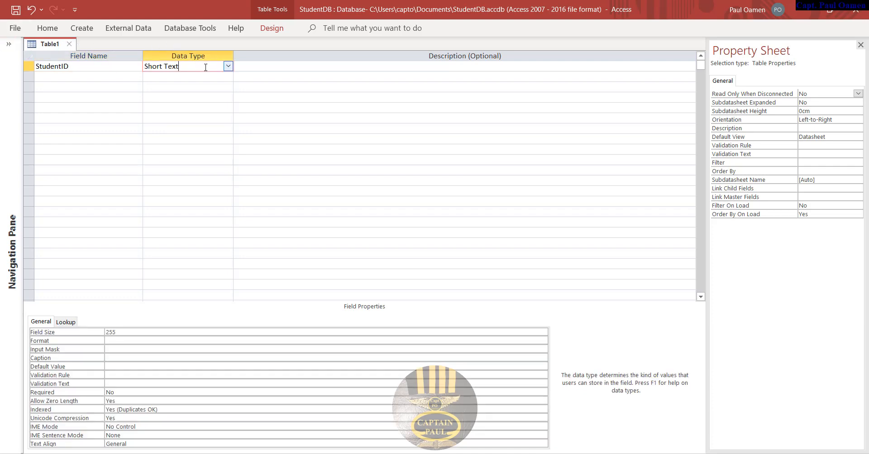
pyautogui.click(228, 68)
pyautogui.click(182, 98)
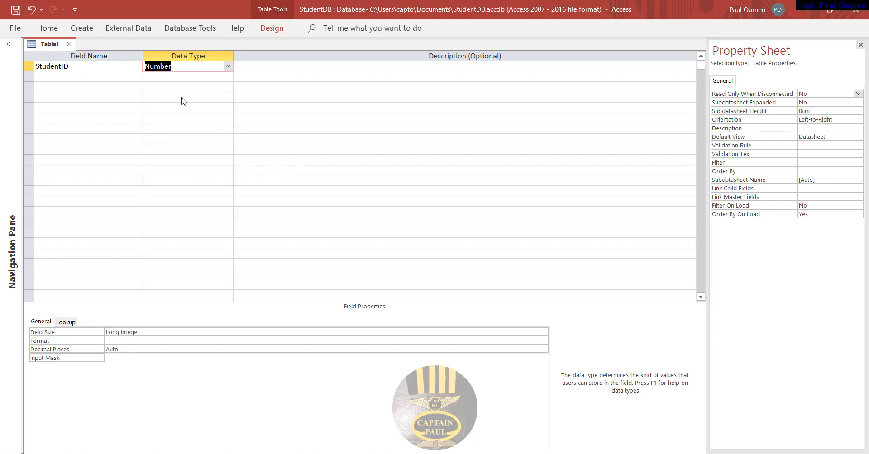
pyautogui.click(84, 76)
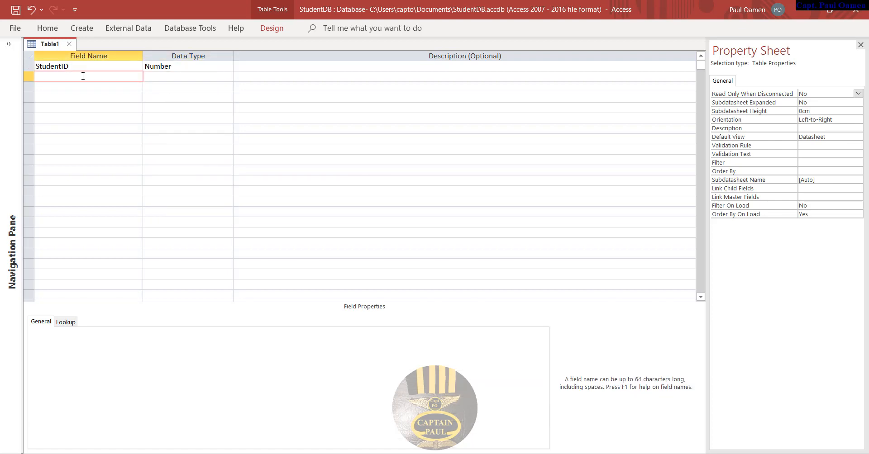
pyautogui.click(29, 66)
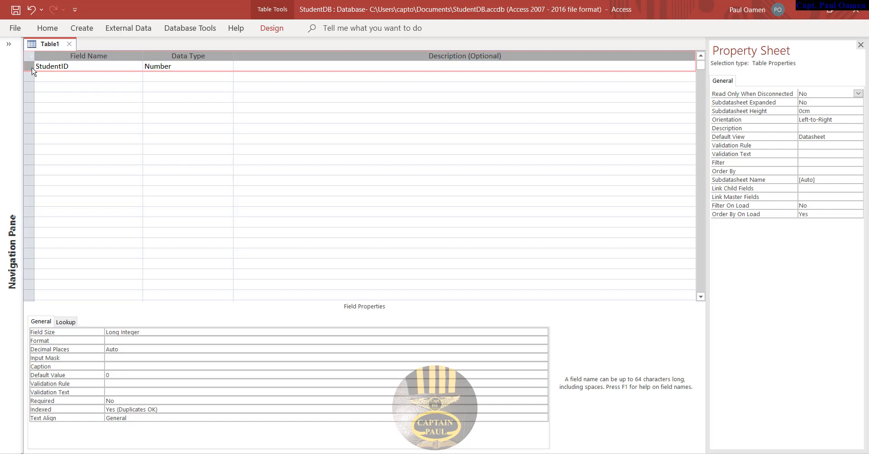
pyautogui.rightClick(30, 70)
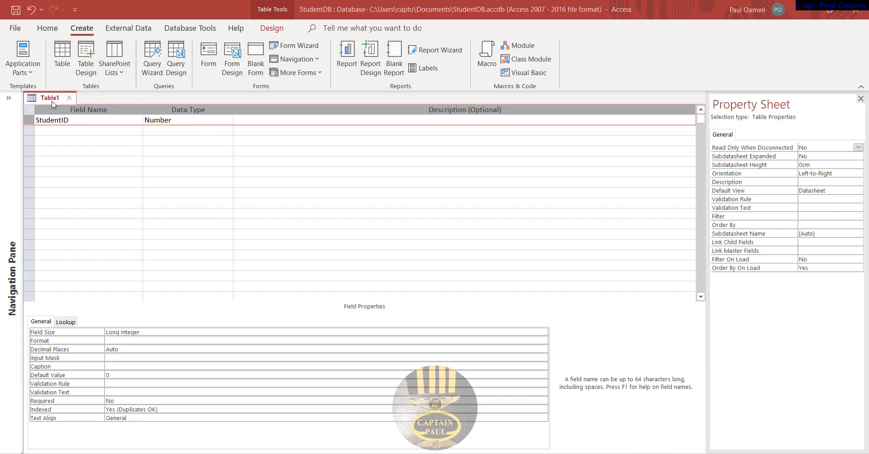
pyautogui.rightClick(32, 122)
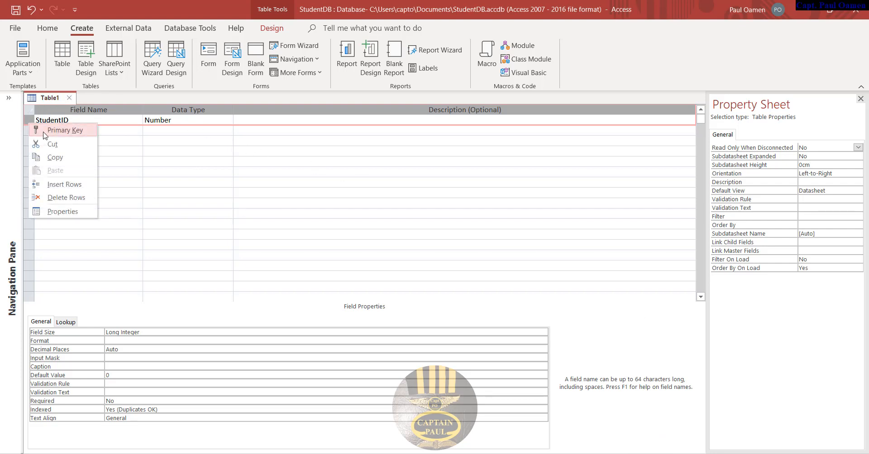
# - Make StudentID the primary key and add Firstname, Surname, Address and Gender fields as Short Text
pyautogui.click(44, 132)
pyautogui.click(48, 129)
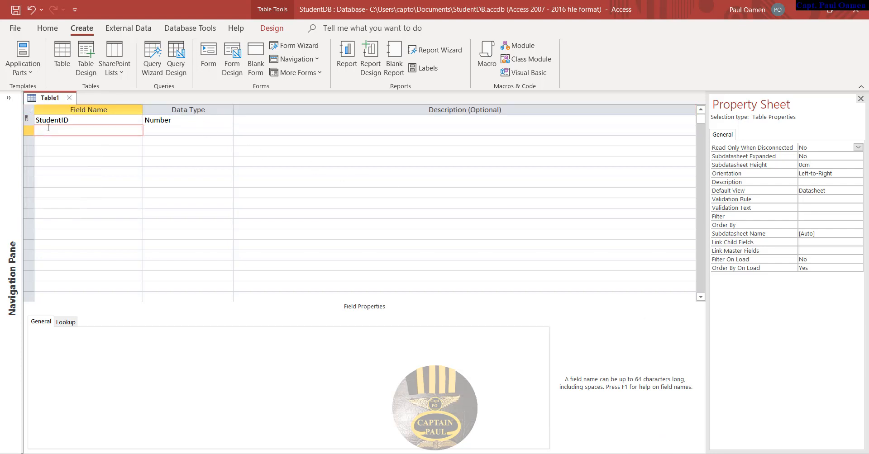
pyautogui.write('Firstname')
pyautogui.press('Return')
pyautogui.click(65, 142)
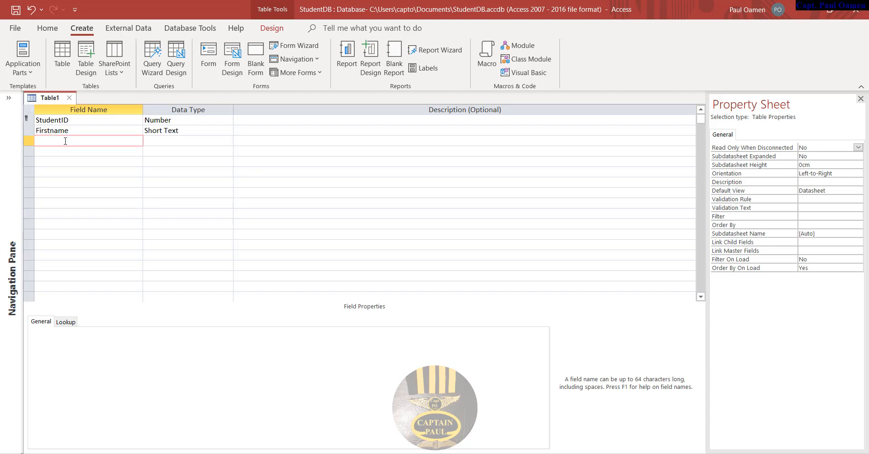
pyautogui.write('Surname')
pyautogui.click(56, 149)
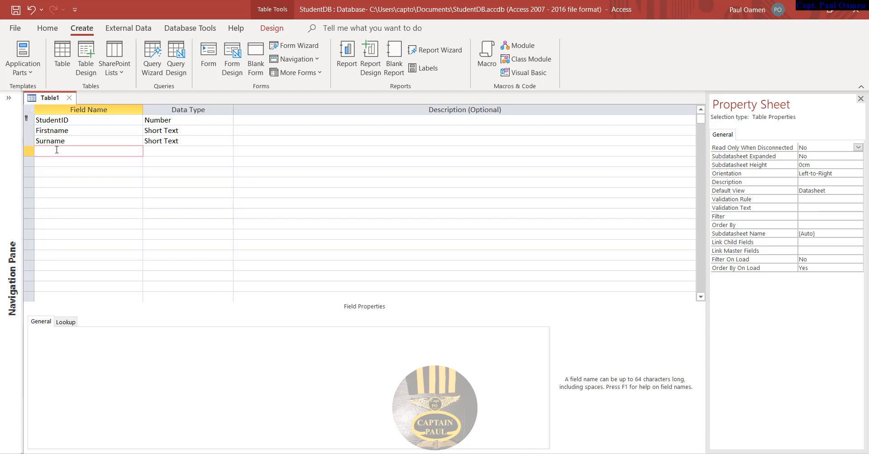
pyautogui.write('Address')
pyautogui.click(69, 164)
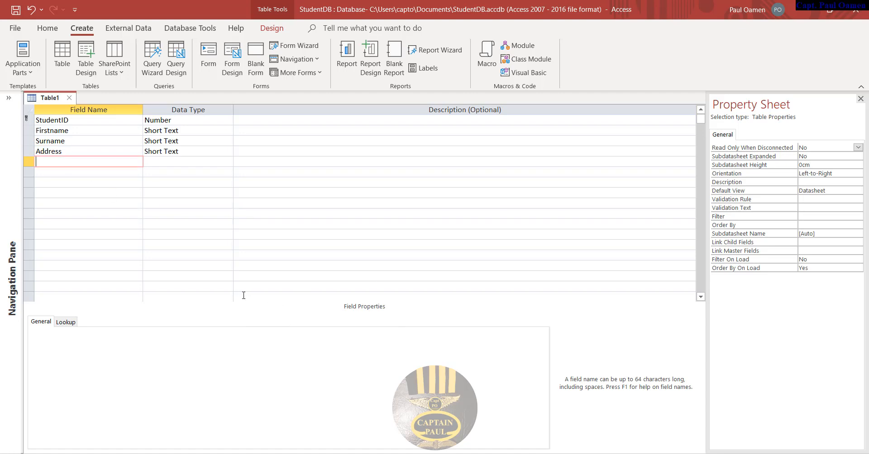
pyautogui.write('Gender')
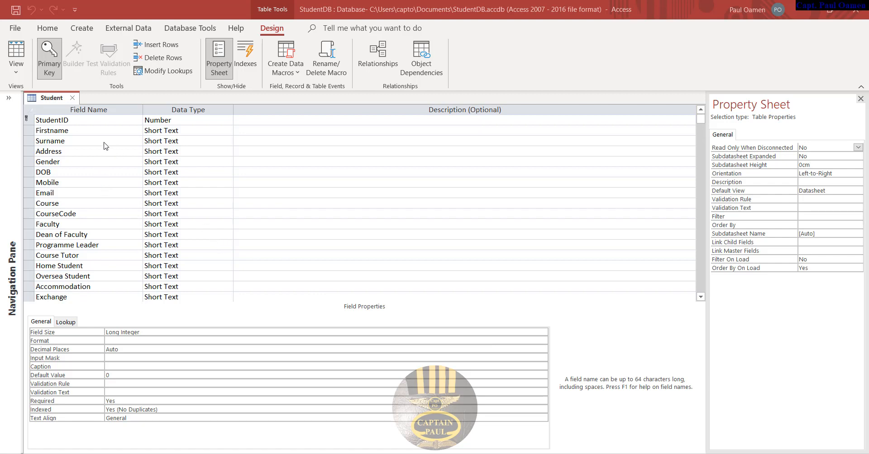
pyautogui.click(701, 297)
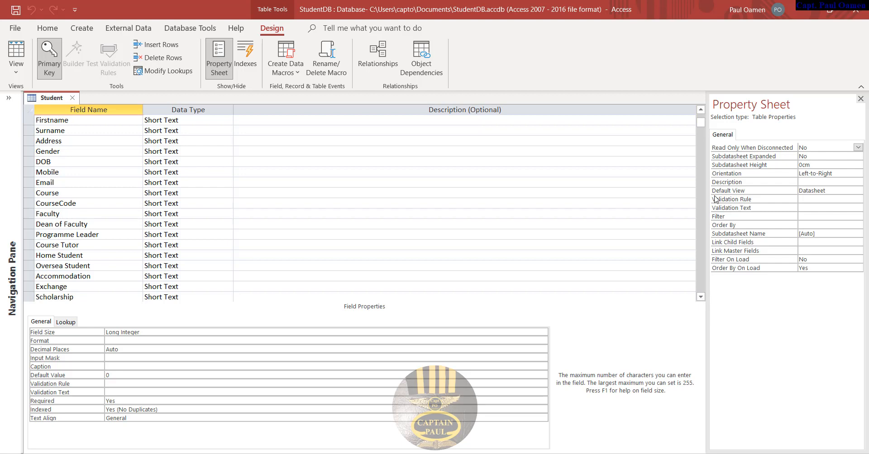
pyautogui.click(31, 287)
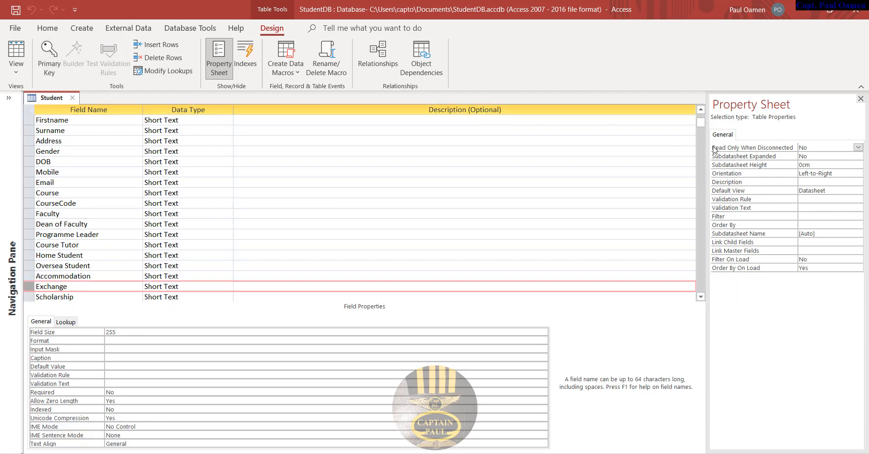
pyautogui.moveTo(704, 123); pyautogui.dragTo(704, 167)
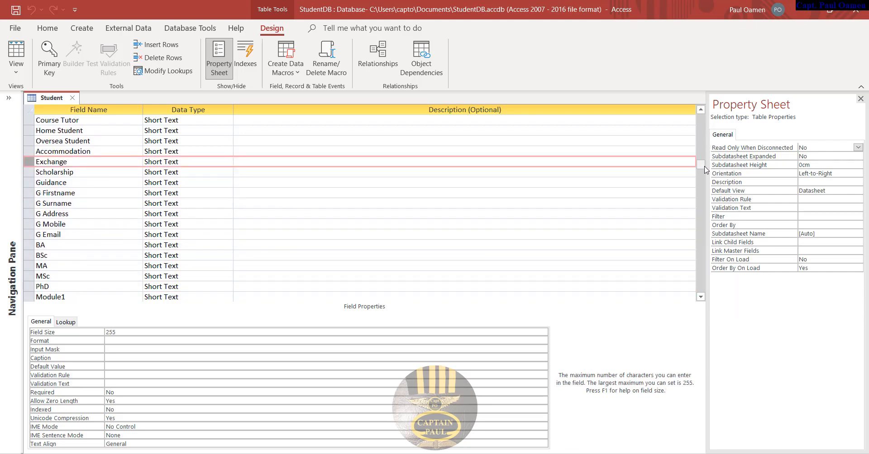
pyautogui.moveTo(704, 169); pyautogui.dragTo(705, 177)
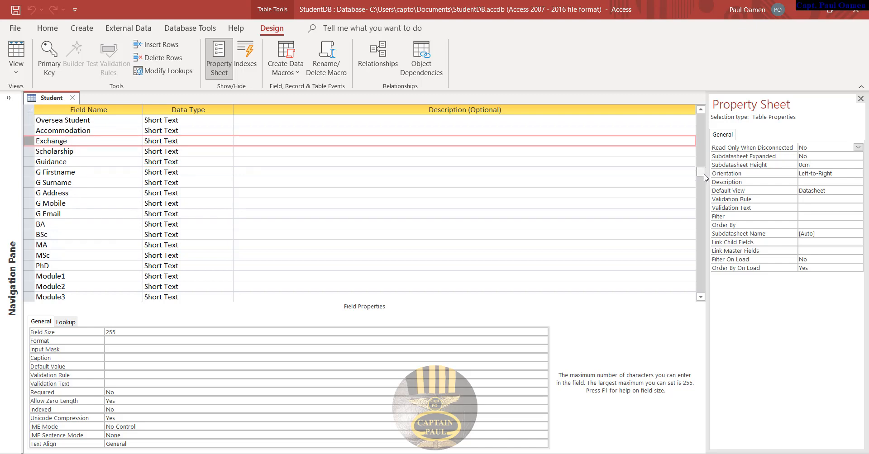
pyautogui.moveTo(704, 178); pyautogui.dragTo(709, 239)
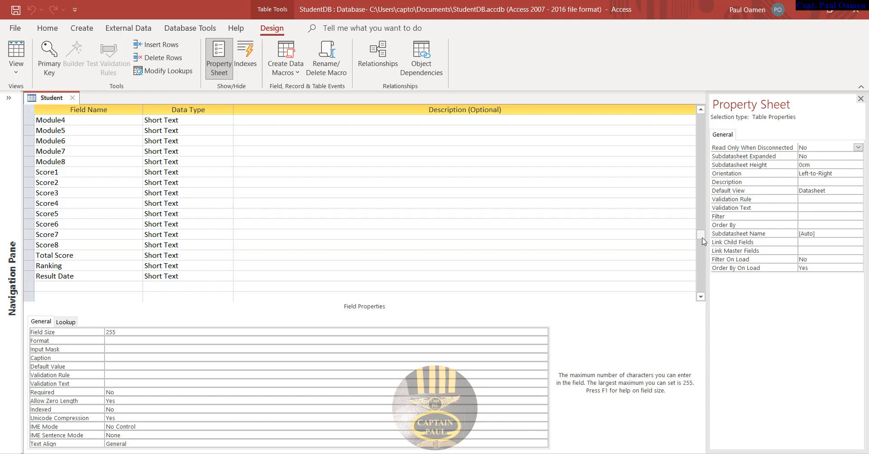
pyautogui.moveTo(704, 241); pyautogui.dragTo(714, 152)
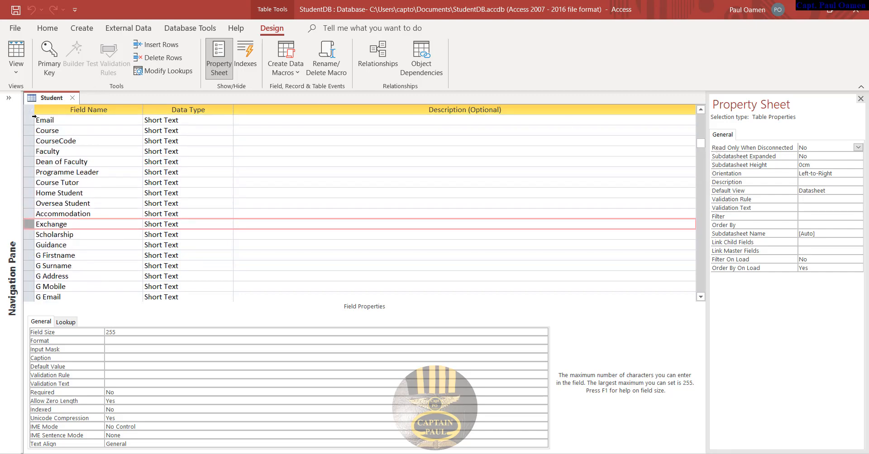
# - Set the Course field's Display Control to Combo Box on the Lookup tab
pyautogui.click(30, 131)
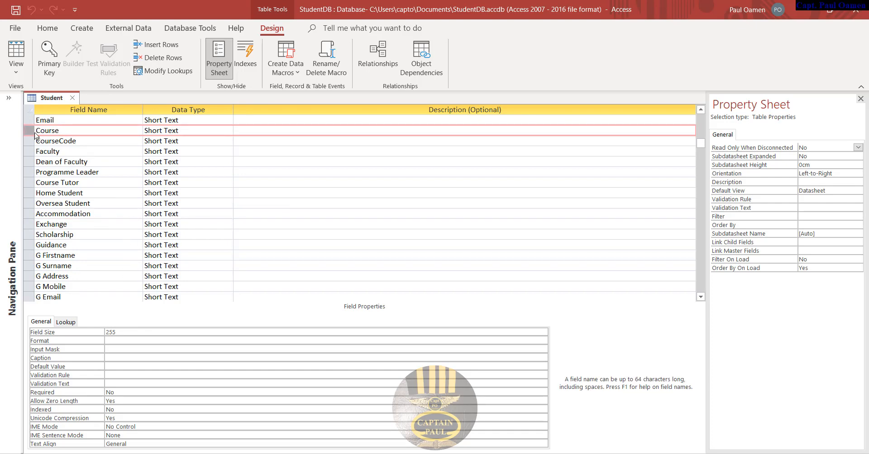
pyautogui.click(69, 323)
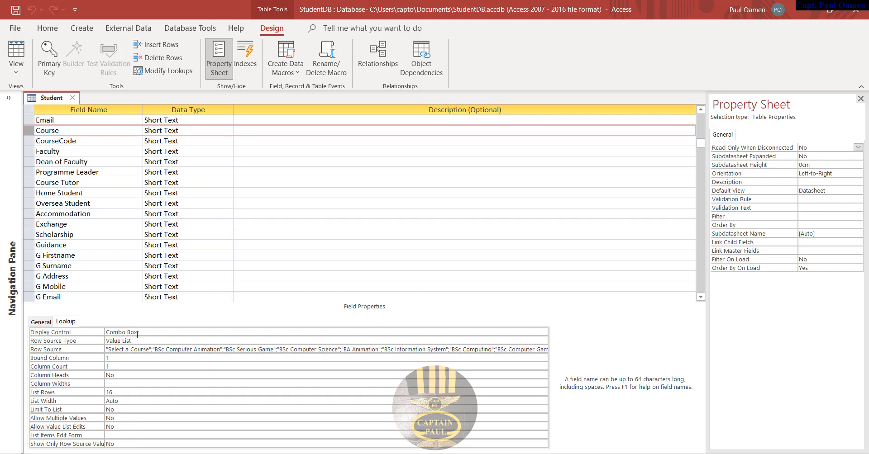
pyautogui.click(544, 333)
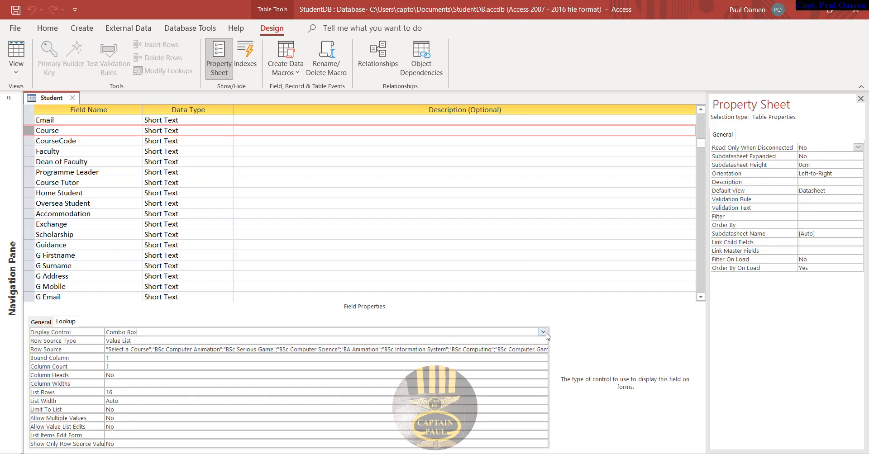
pyautogui.click(544, 333)
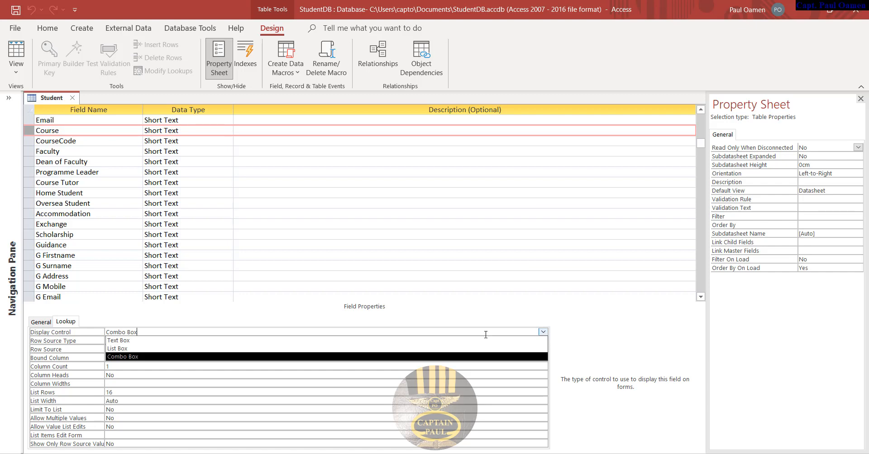
pyautogui.click(142, 357)
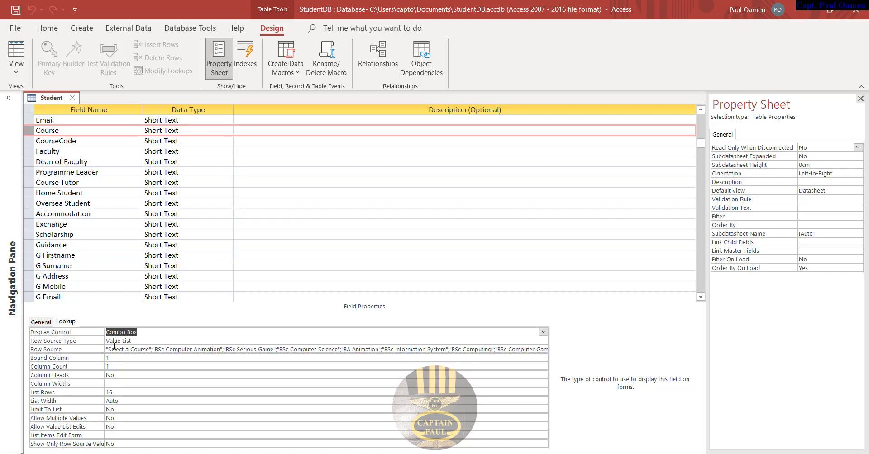
# - Set Course's Row Source Type to Value List and review its course list and Allow Value List Edits
pyautogui.click(146, 342)
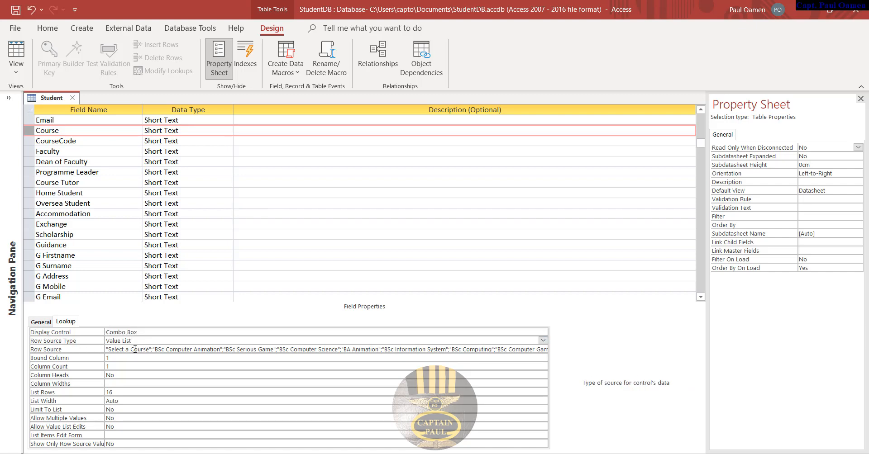
pyautogui.click(542, 340)
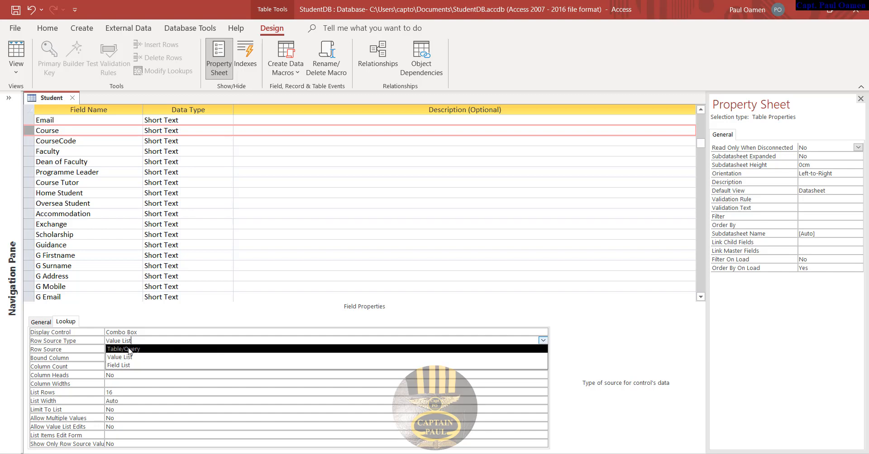
pyautogui.click(130, 349)
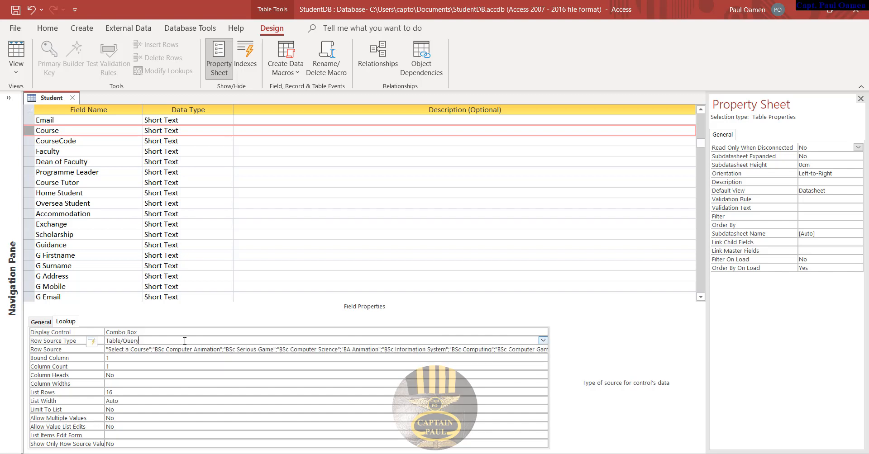
pyautogui.click(543, 341)
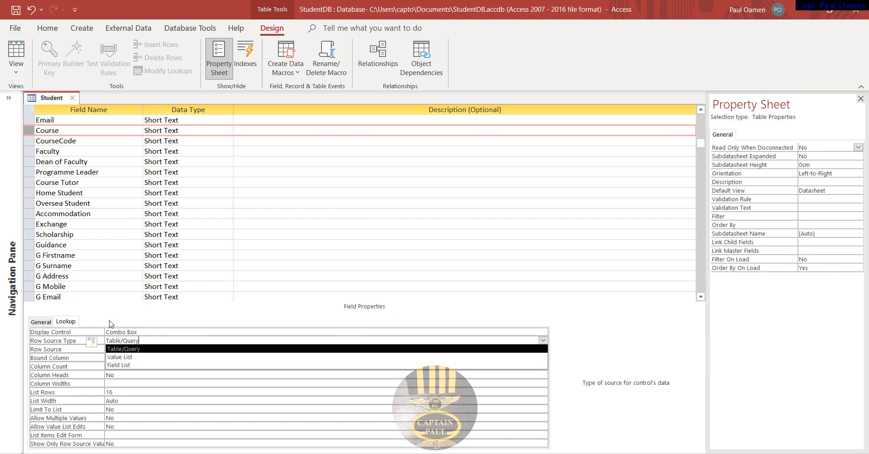
pyautogui.click(130, 357)
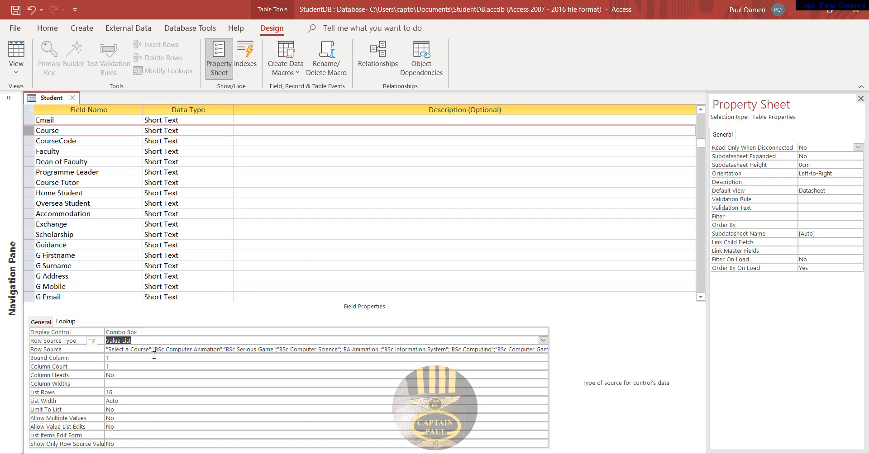
pyautogui.click(192, 351)
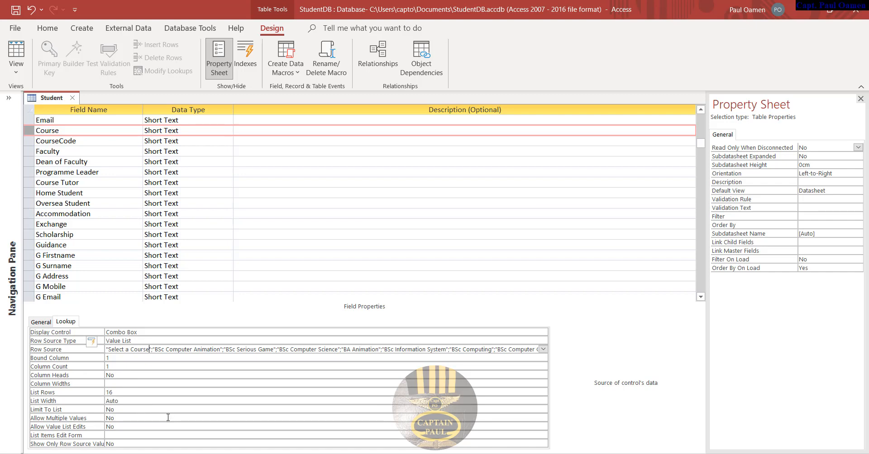
pyautogui.click(85, 429)
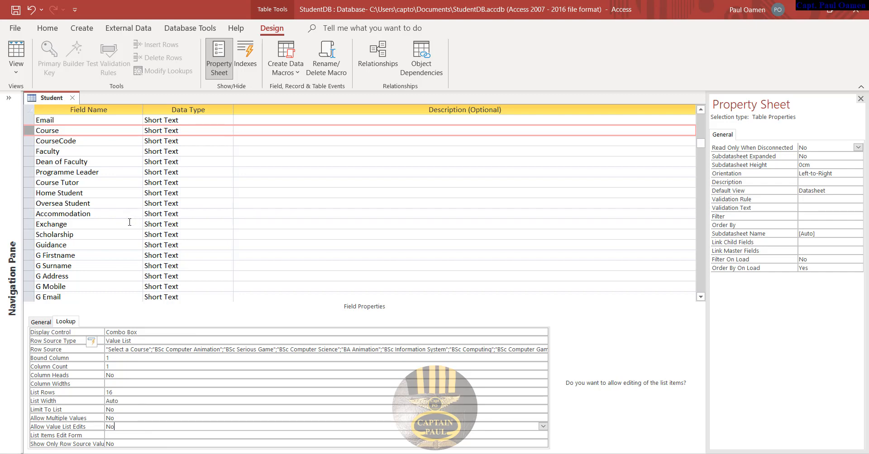
pyautogui.scroll(2, 130, 227)
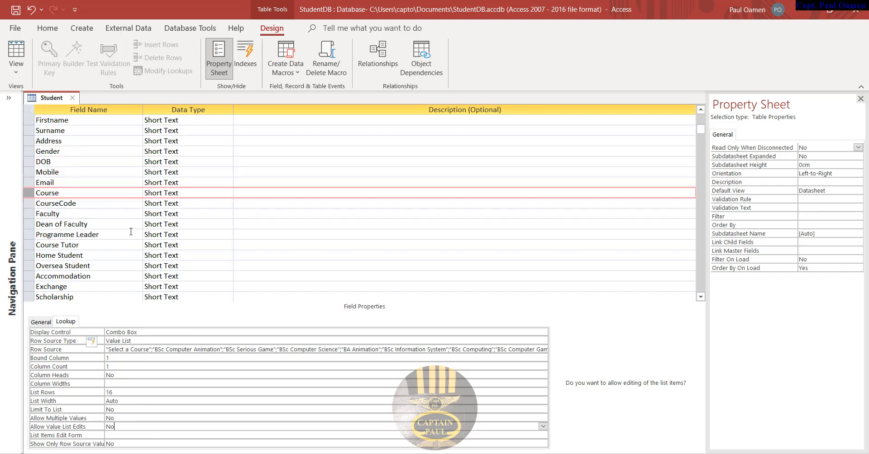
pyautogui.scroll(1, 130, 231)
# - Review the Gender field's lookup: a Combo Box with a Male;Female value list
pyautogui.click(29, 162)
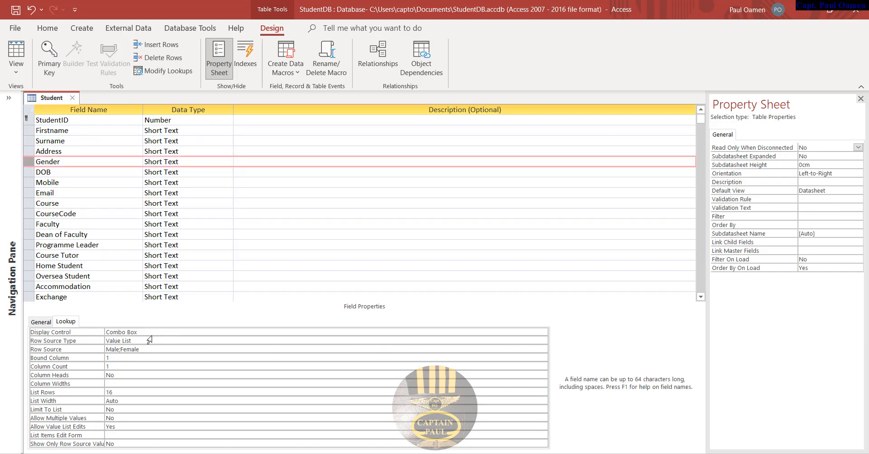
pyautogui.click(70, 323)
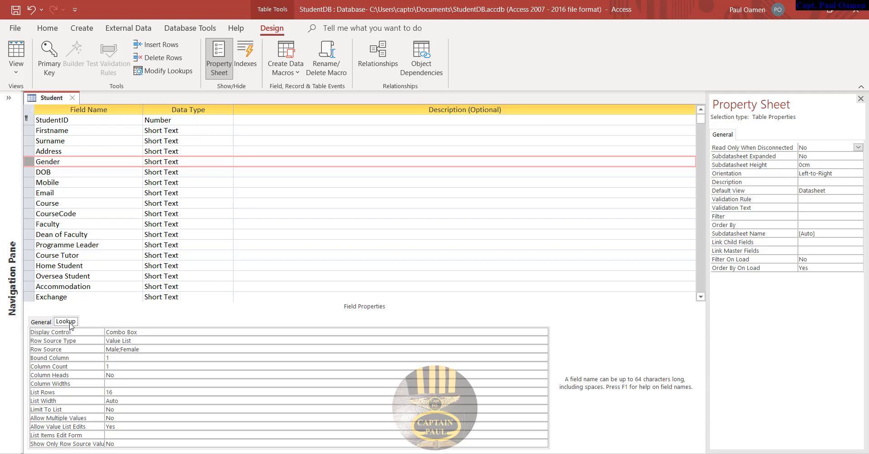
pyautogui.click(154, 335)
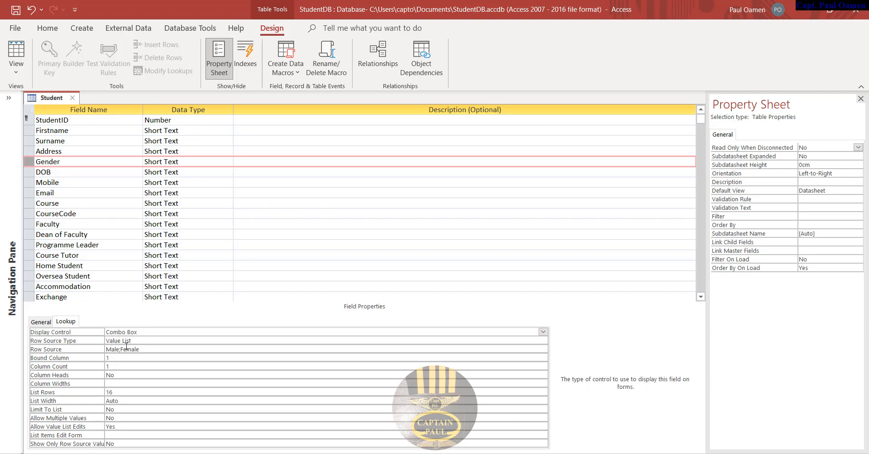
pyautogui.click(137, 342)
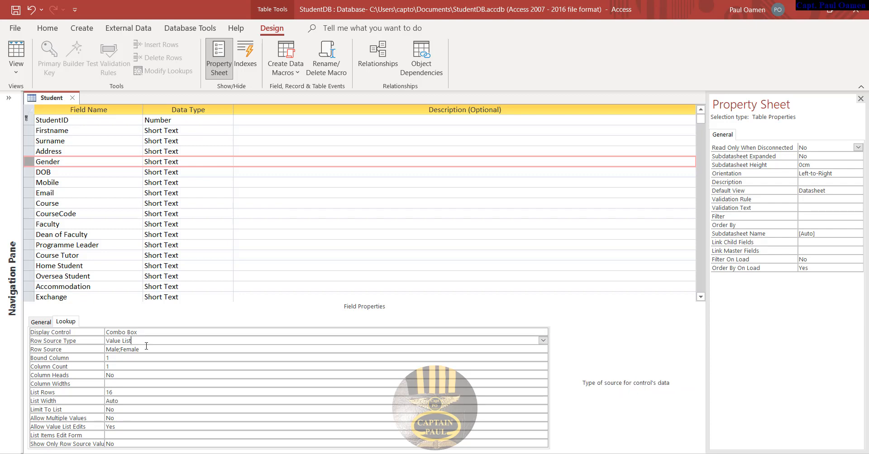
pyautogui.click(54, 352)
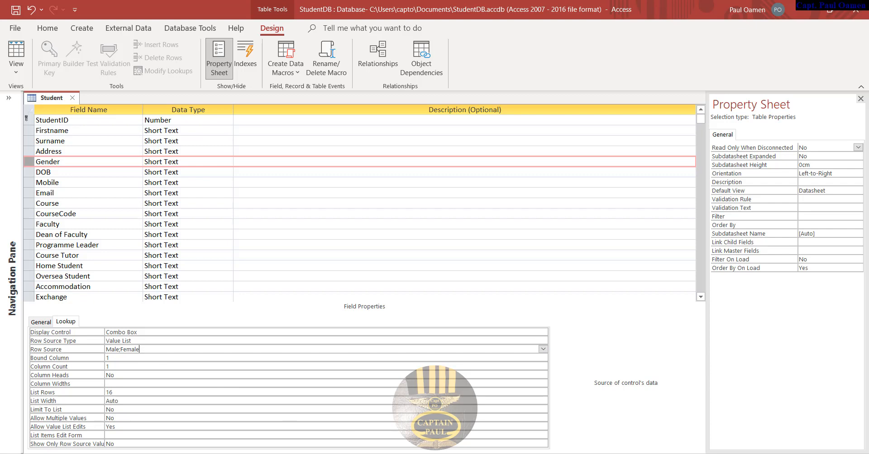
pyautogui.click(48, 162)
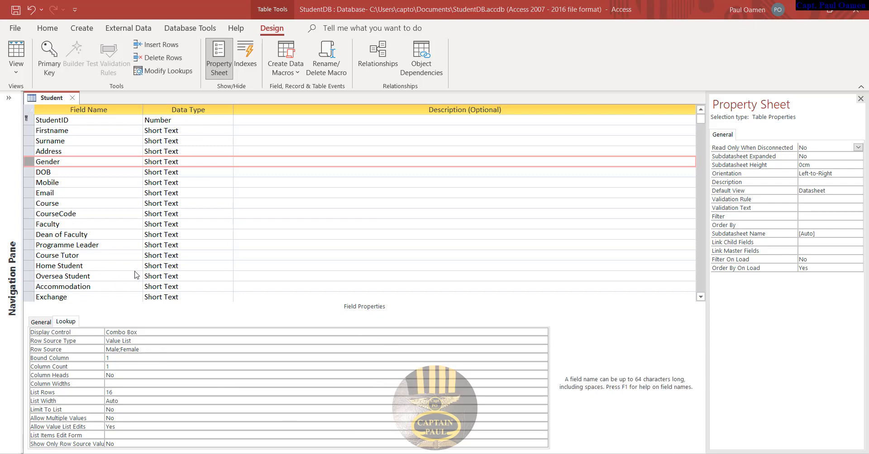
# - Make Home Student a Combo Box using a Value List of No;Yes
pyautogui.click(33, 265)
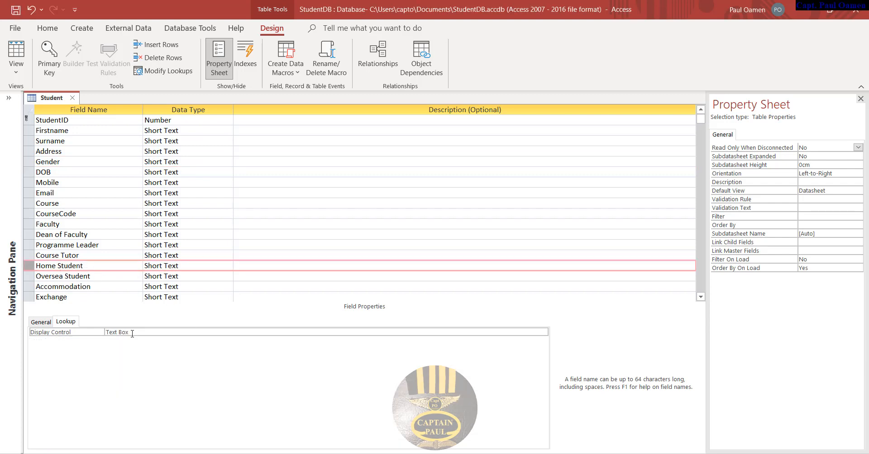
pyautogui.click(542, 333)
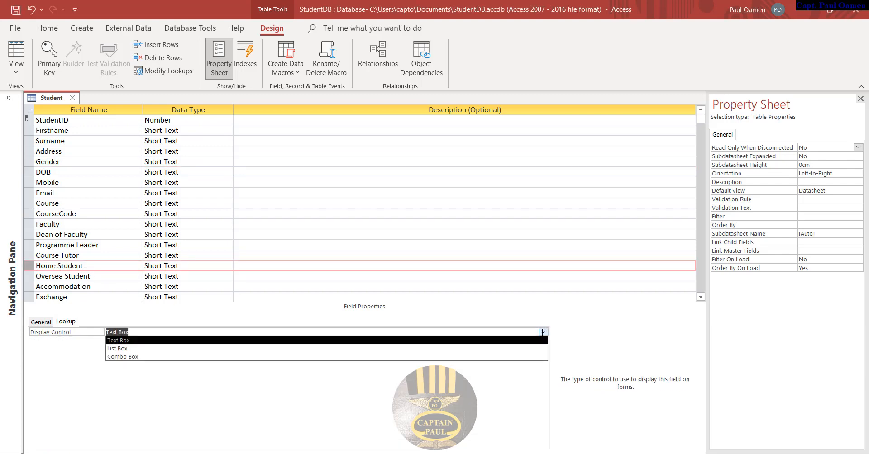
pyautogui.click(128, 357)
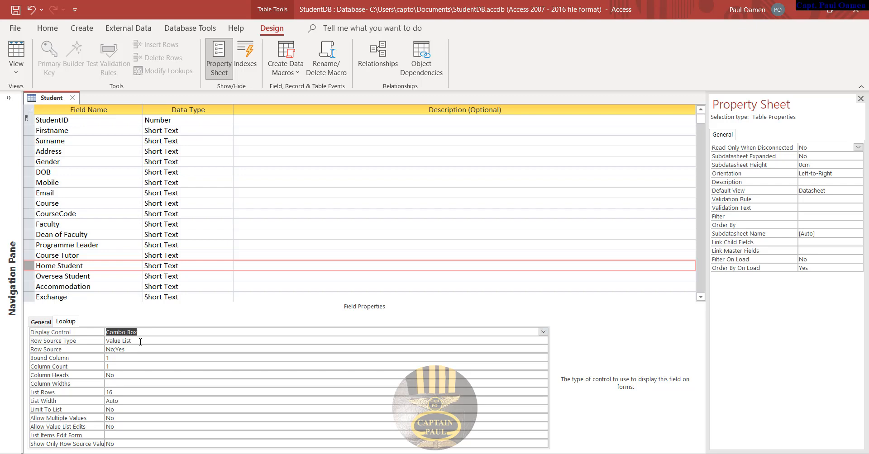
pyautogui.click(131, 341)
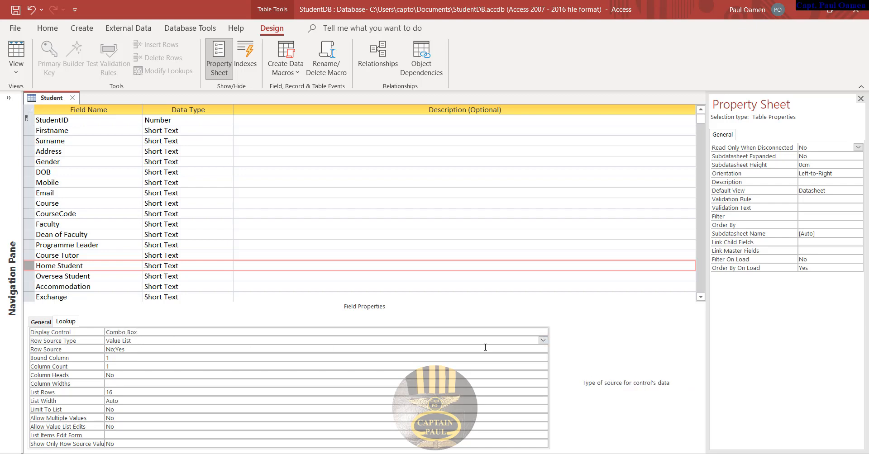
pyautogui.click(542, 340)
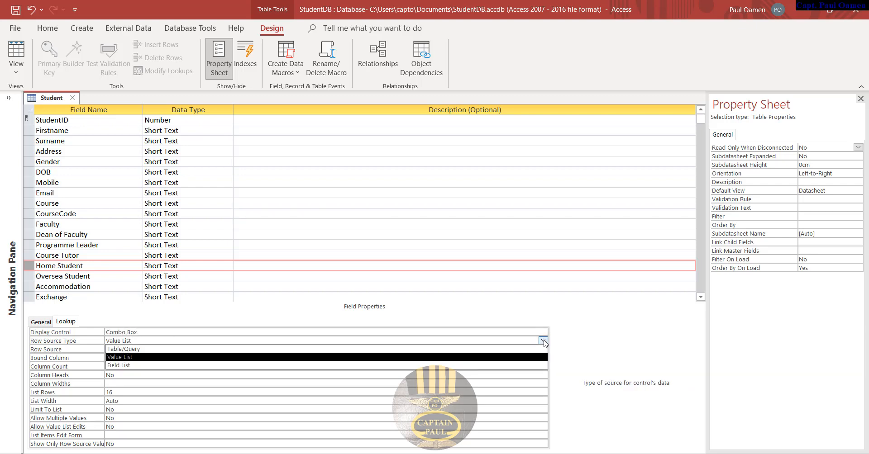
pyautogui.click(128, 358)
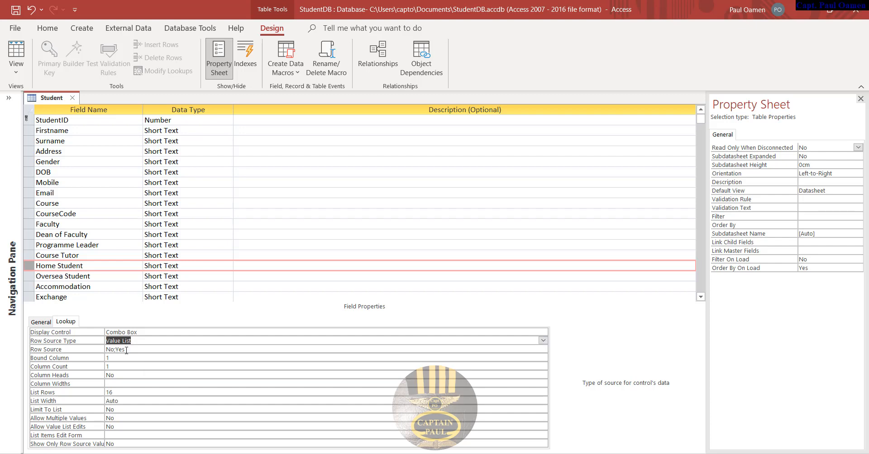
pyautogui.click(127, 351)
pyautogui.moveTo(126, 351); pyautogui.dragTo(121, 351)
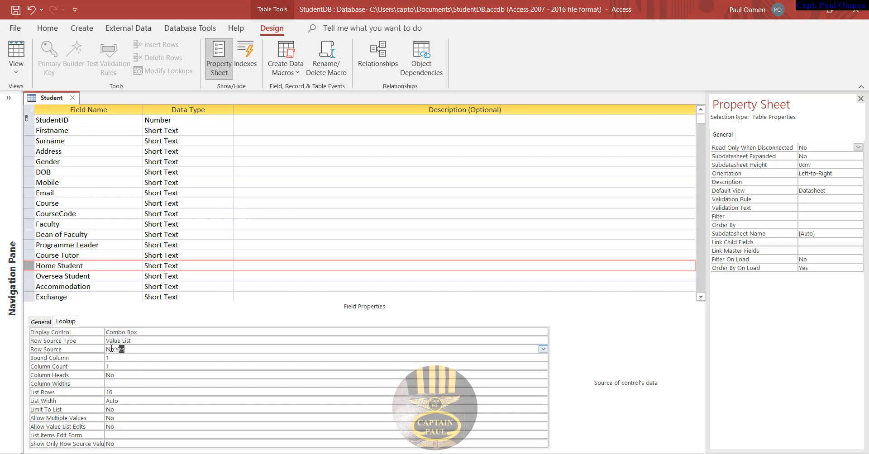
pyautogui.click(111, 350)
pyautogui.click(96, 280)
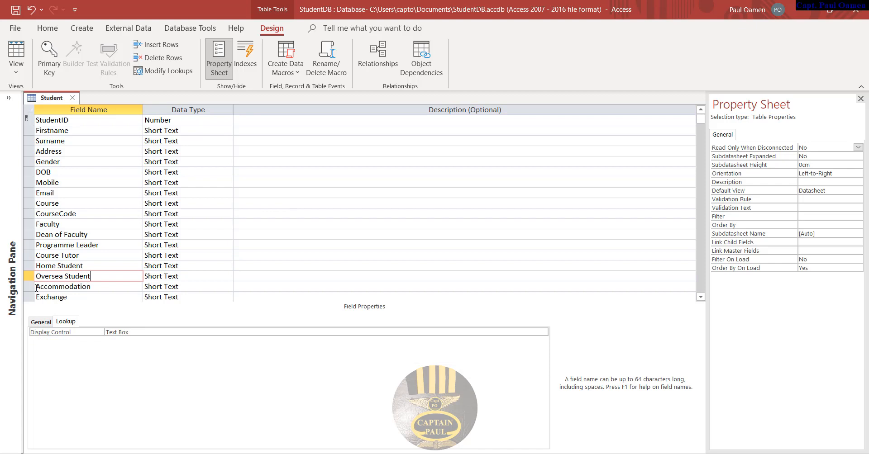
# - Give Oversea Student a Combo Box display with Row Source Type Value List and values NO;Yes
pyautogui.click(543, 332)
pyautogui.click(542, 333)
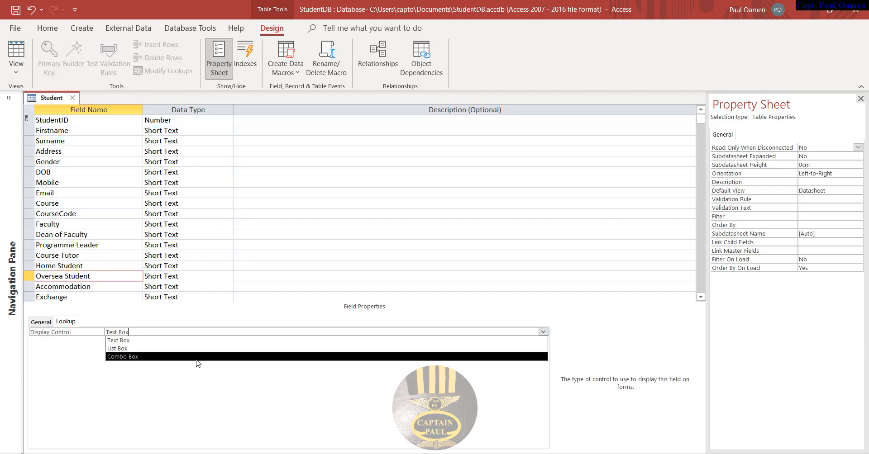
pyautogui.click(196, 357)
pyautogui.click(154, 340)
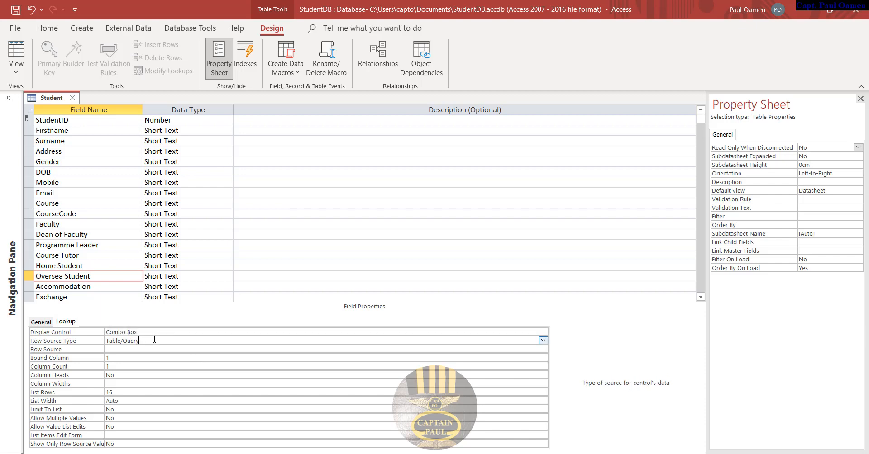
pyautogui.click(542, 340)
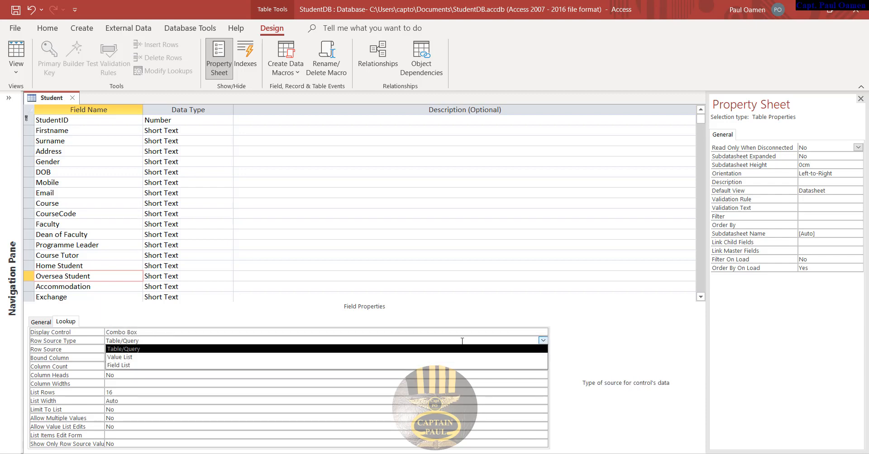
pyautogui.click(122, 357)
pyautogui.click(118, 349)
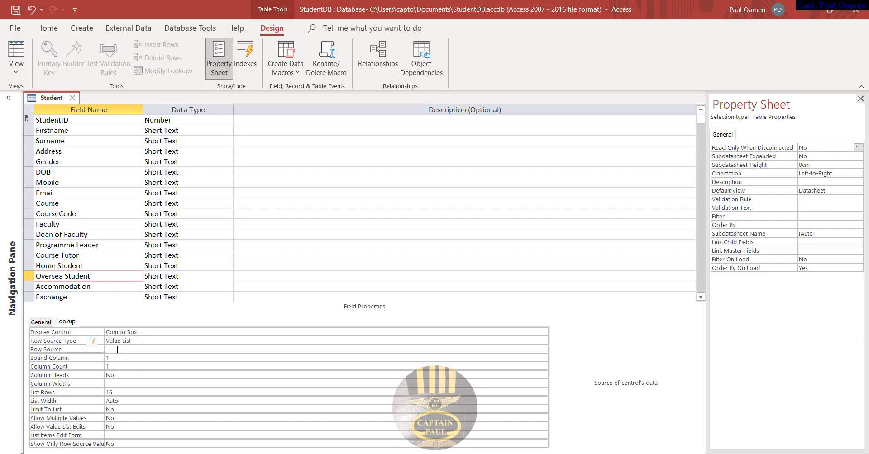
pyautogui.write('NO;Yes')
pyautogui.click(146, 358)
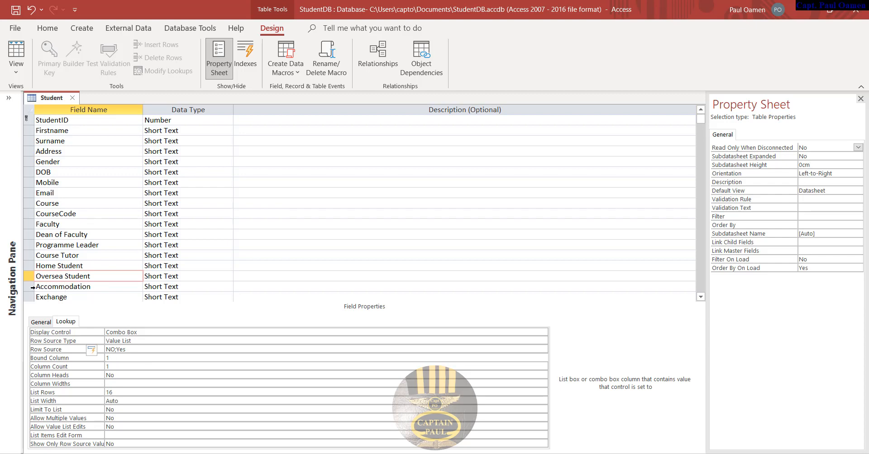
pyautogui.click(68, 287)
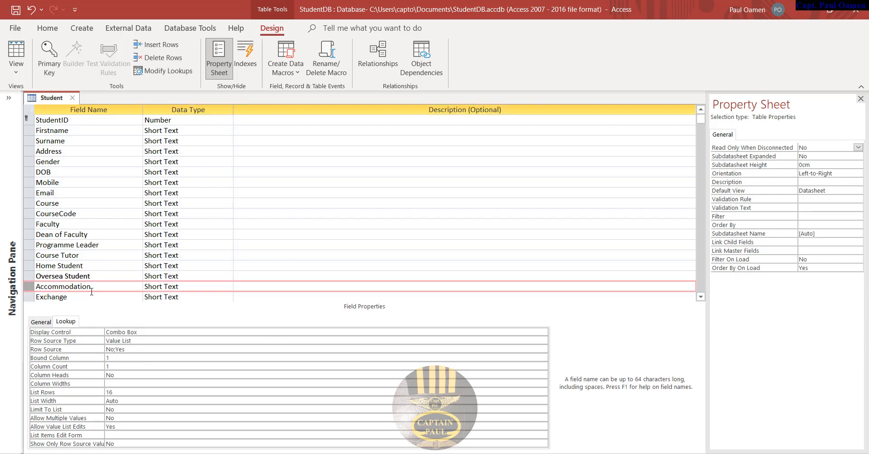
# - Step through Exchange, Scholarship and BA, checking BA's combo box display and row source type
pyautogui.scroll(-2, 360, 267)
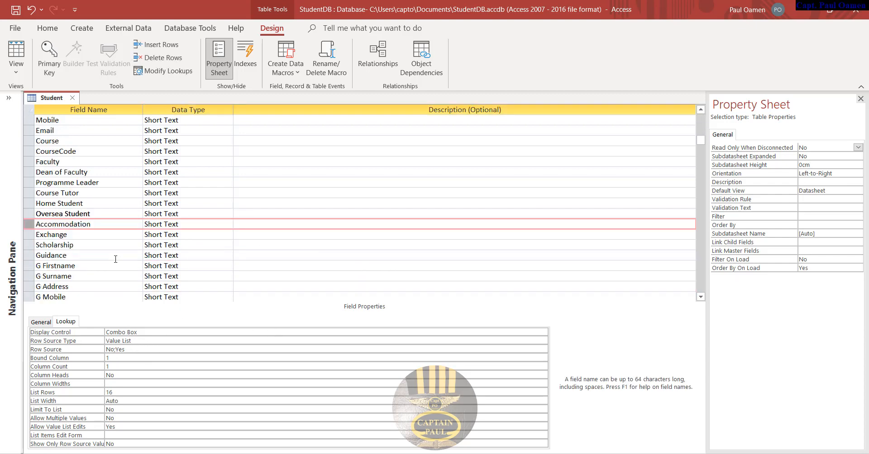
pyautogui.click(79, 234)
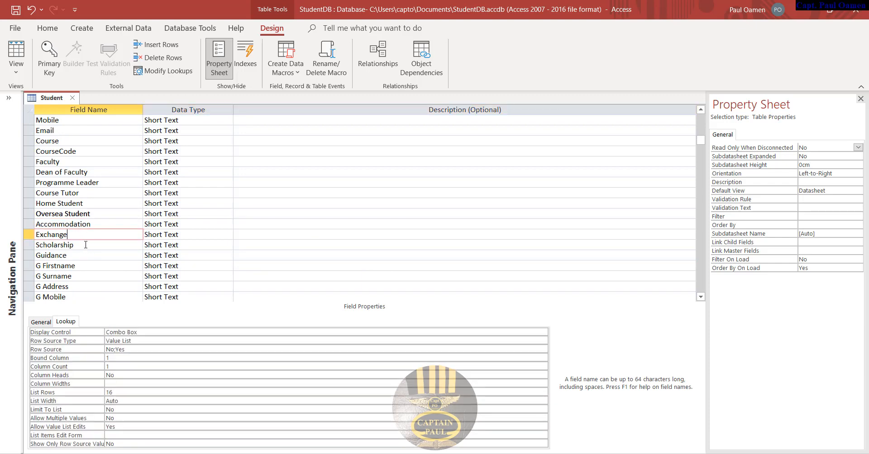
pyautogui.click(85, 244)
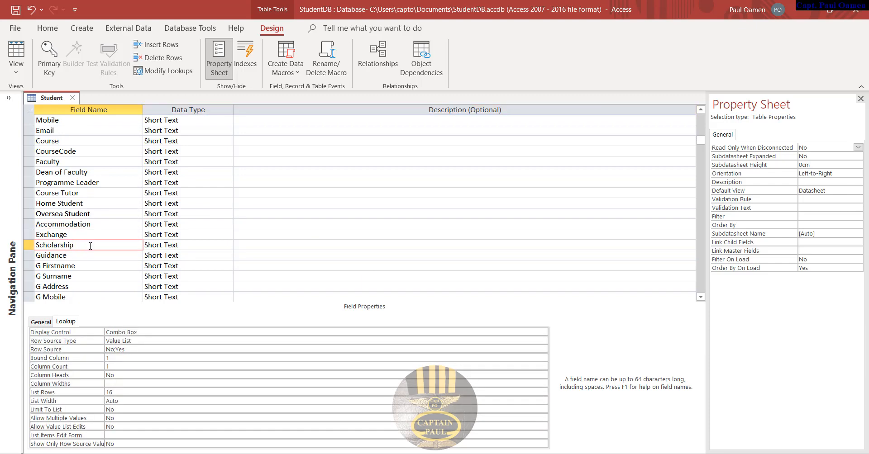
pyautogui.scroll(-2, 98, 244)
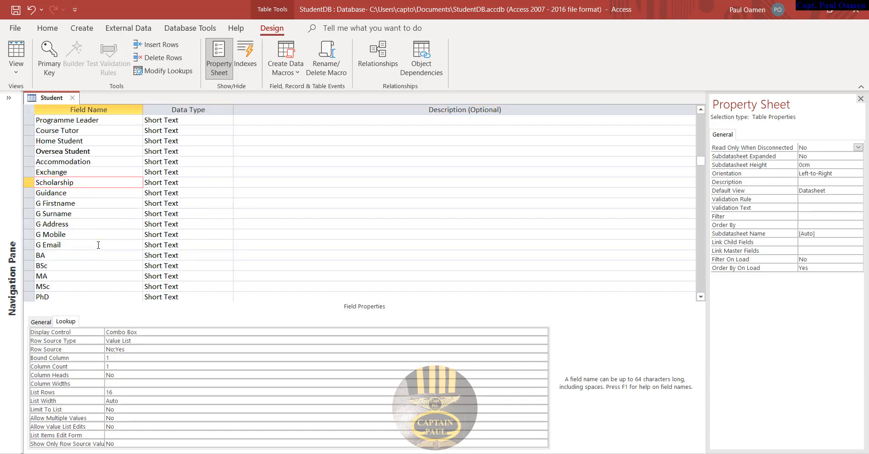
pyautogui.click(73, 255)
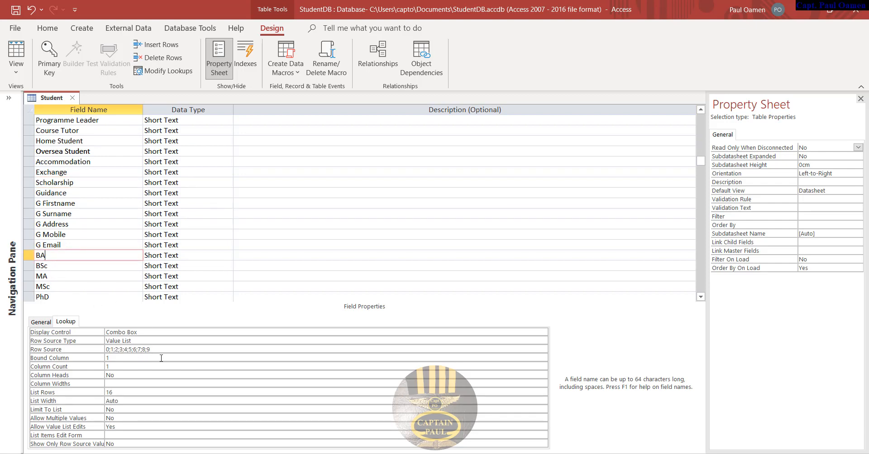
pyautogui.click(143, 333)
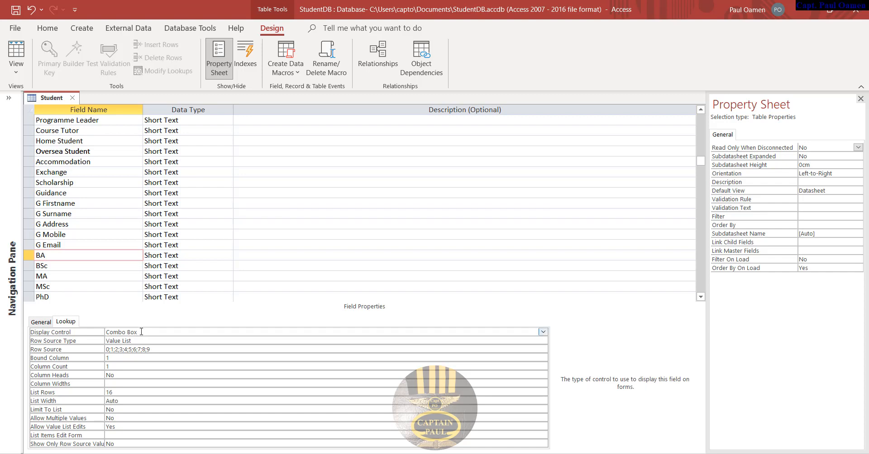
pyautogui.click(140, 340)
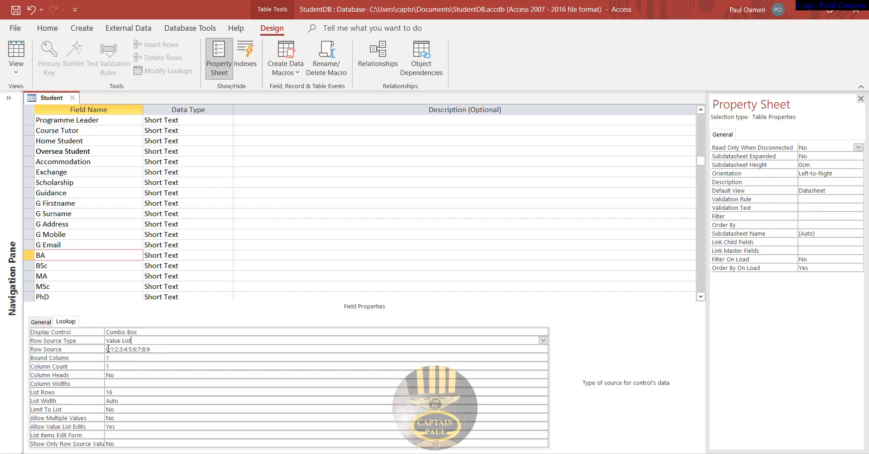
# - Check the BSc, MA, MSc and PhD fields, then save the Student table design
pyautogui.click(72, 266)
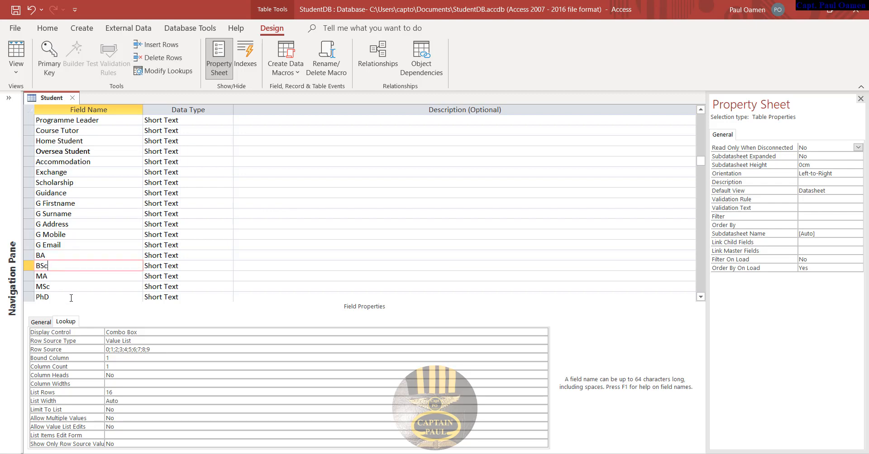
pyautogui.click(76, 278)
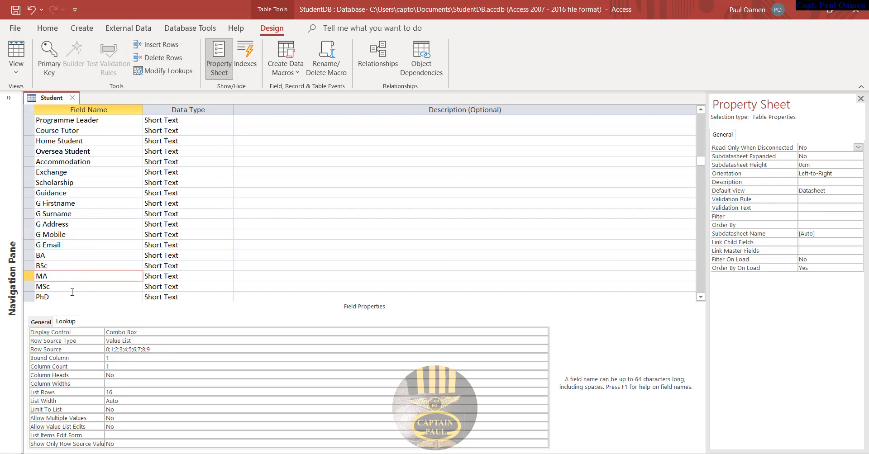
pyautogui.click(73, 288)
pyautogui.click(71, 297)
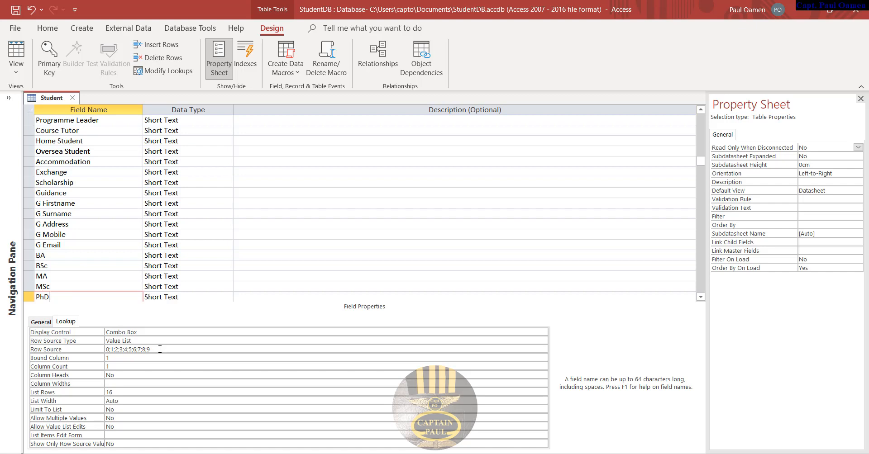
pyautogui.click(16, 10)
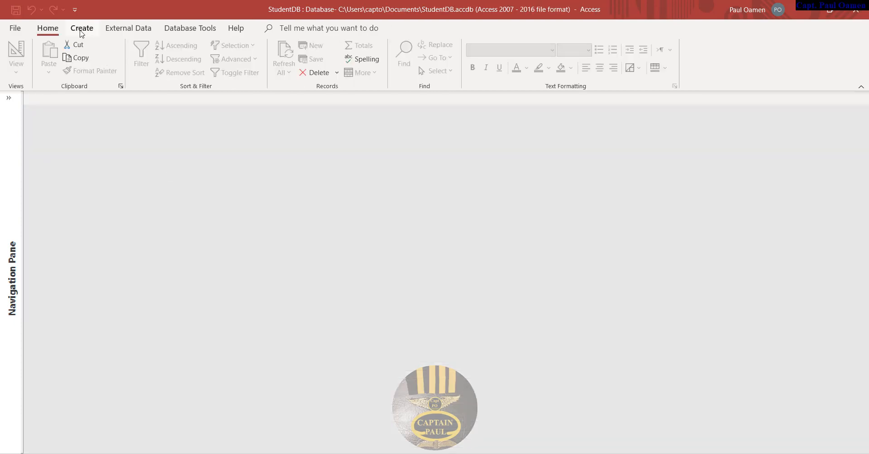
# - Create a new blank form in Design view and drag its Detail section wider and taller
pyautogui.click(82, 28)
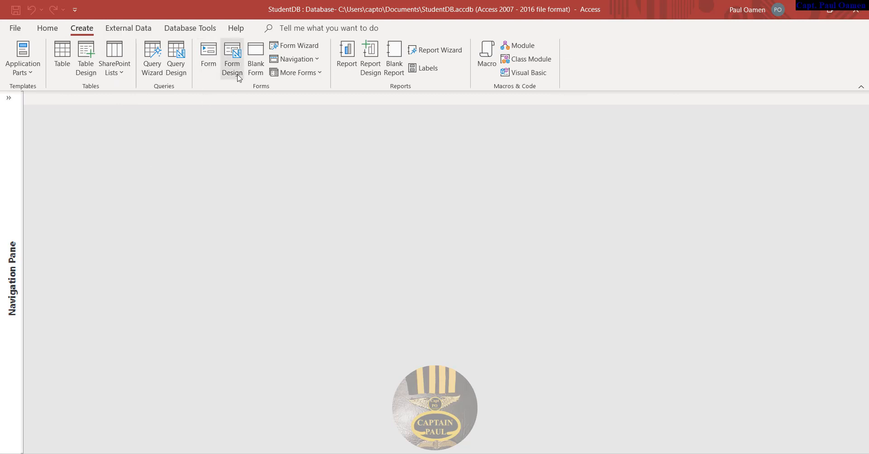
pyautogui.click(236, 58)
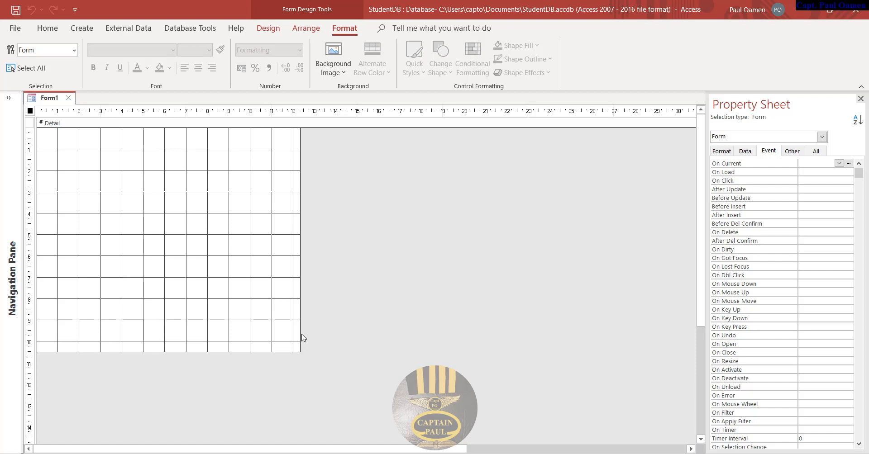
pyautogui.moveTo(300, 333); pyautogui.dragTo(685, 330)
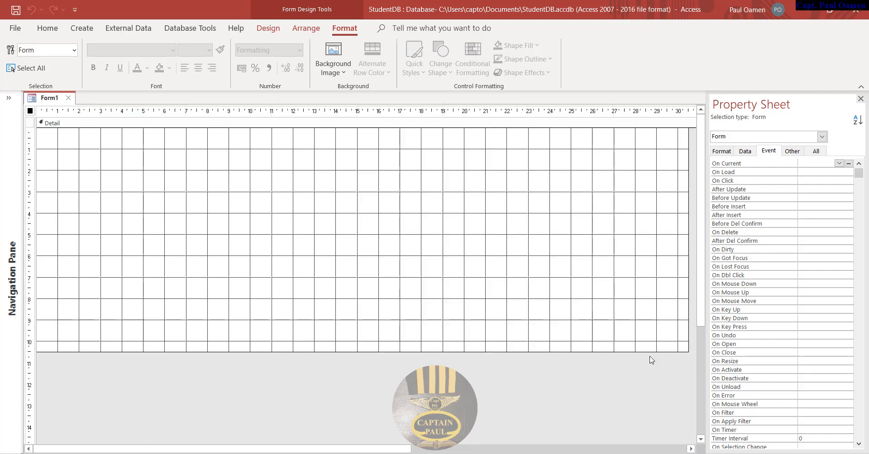
pyautogui.moveTo(495, 352); pyautogui.dragTo(639, 349)
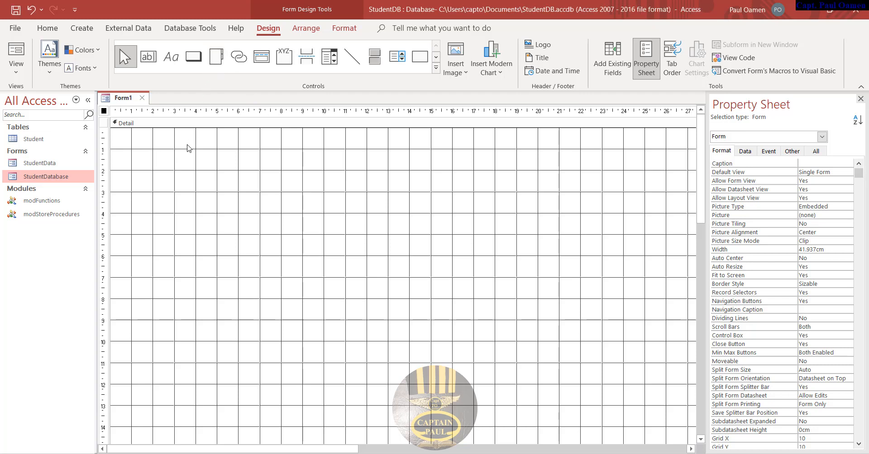
# - Place a two-page tab control on the form's Detail section and select its first page
pyautogui.click(159, 151)
pyautogui.click(140, 174)
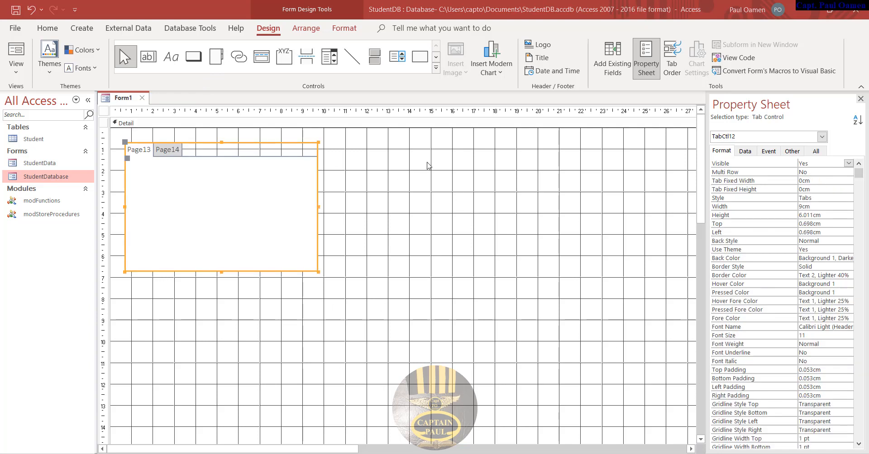
pyautogui.click(141, 153)
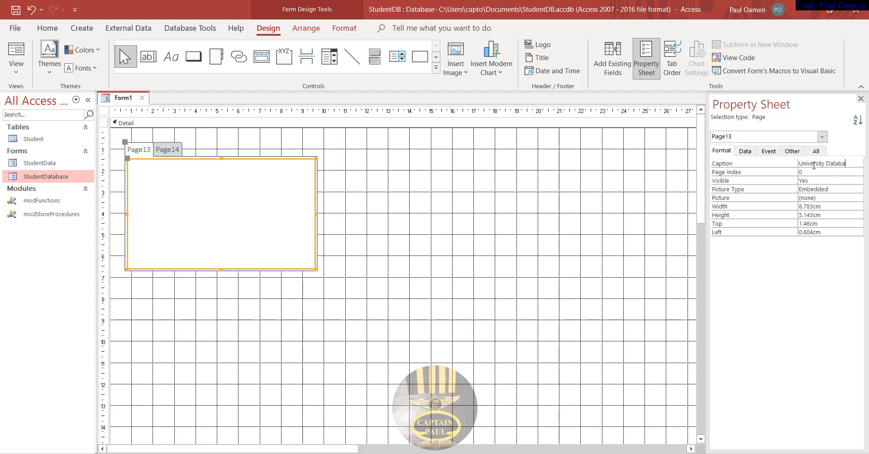
# - Confirm the first page's caption 'University Database' and caption the second page 'Student Database'
pyautogui.press('Return')
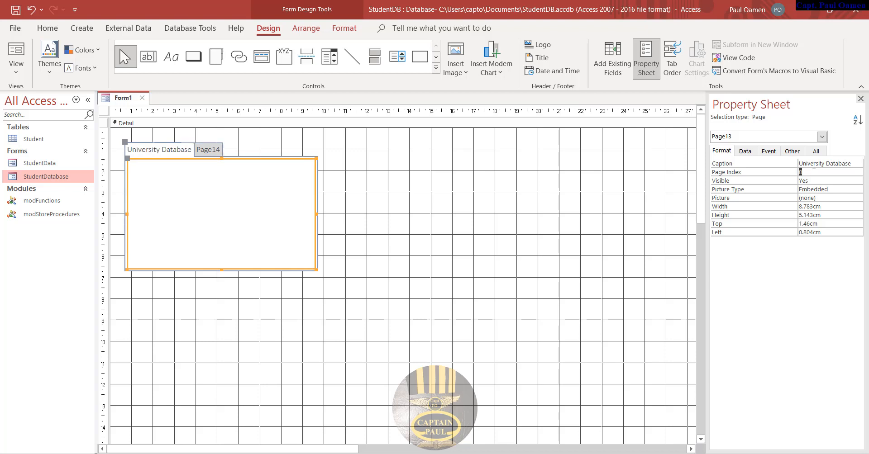
pyautogui.click(212, 152)
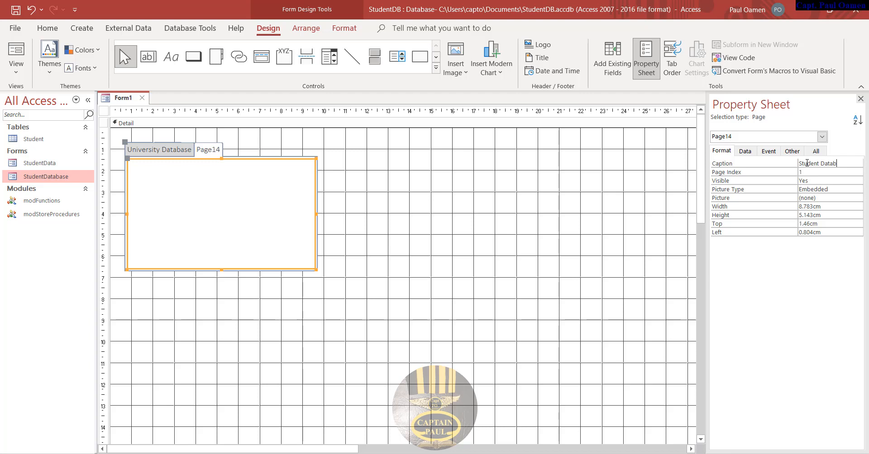
pyautogui.write('e')
pyautogui.press('Return')
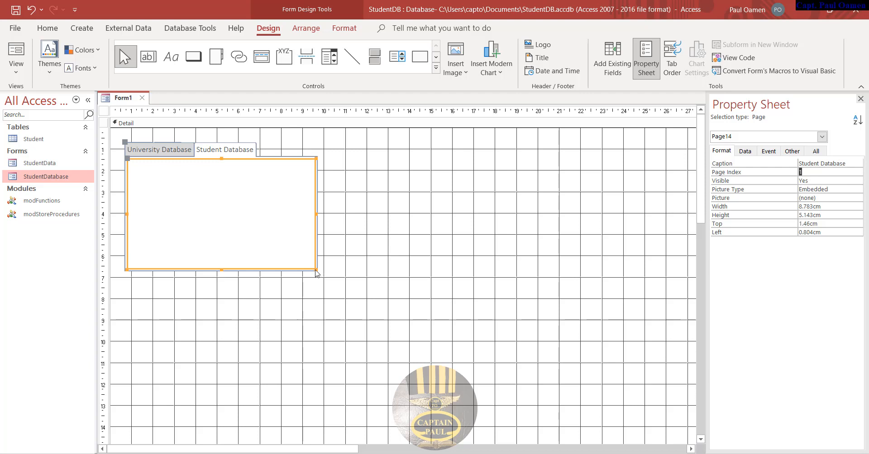
# - Stretch the tab control to 28.381 cm by 13.333 cm pages and move it to the top-left corner
pyautogui.moveTo(315, 270); pyautogui.dragTo(636, 442)
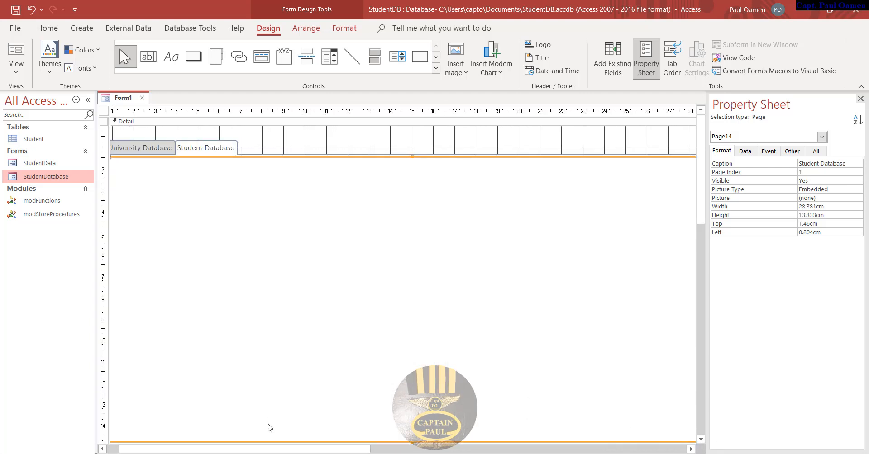
pyautogui.moveTo(319, 448); pyautogui.dragTo(307, 449)
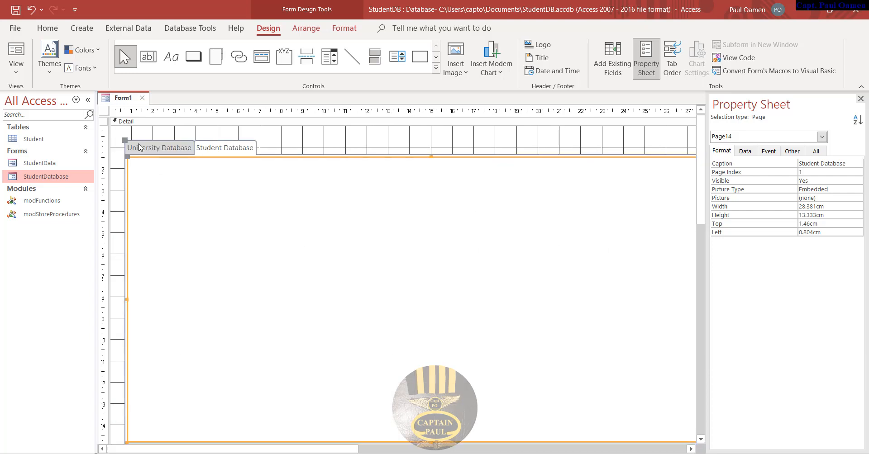
pyautogui.click(300, 151)
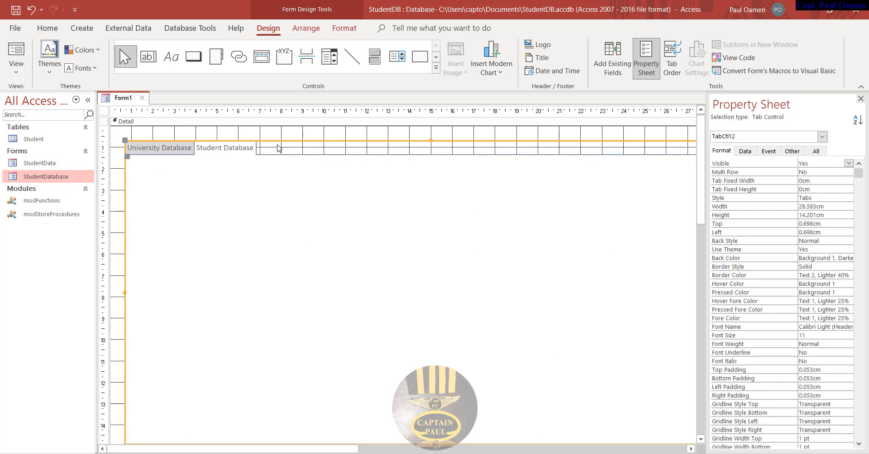
pyautogui.click(154, 146)
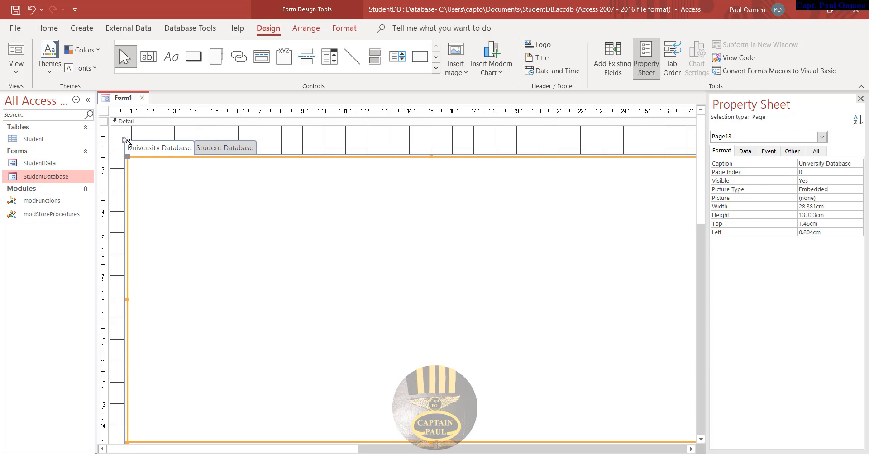
pyautogui.moveTo(126, 140); pyautogui.dragTo(116, 129)
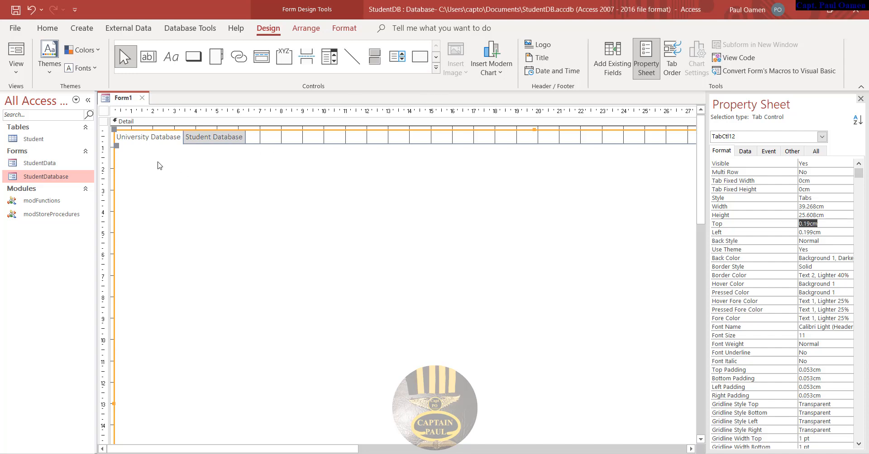
# - Draw a rectangle with a 4 pt border and light grey fill at the University Database page's top-left
pyautogui.click(420, 56)
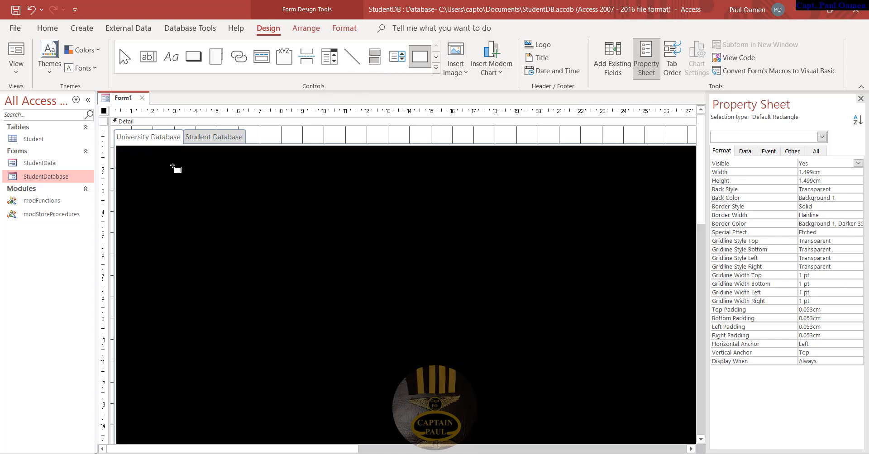
pyautogui.moveTo(151, 160); pyautogui.dragTo(394, 345)
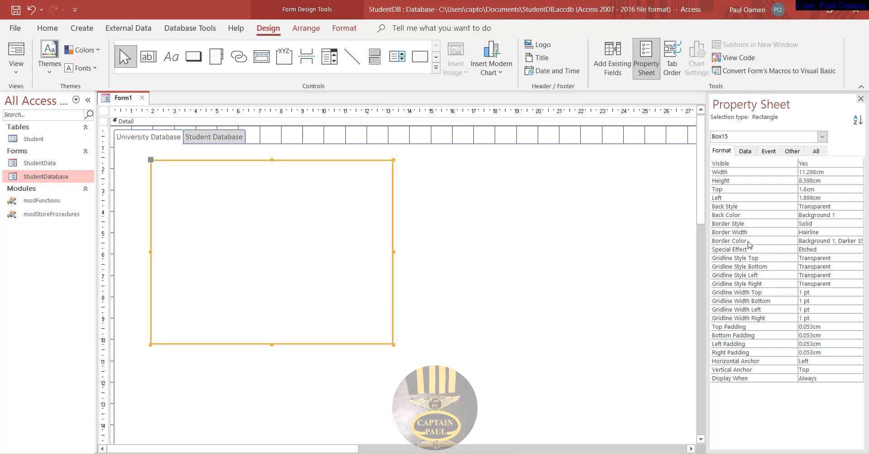
pyautogui.click(859, 233)
pyautogui.click(857, 232)
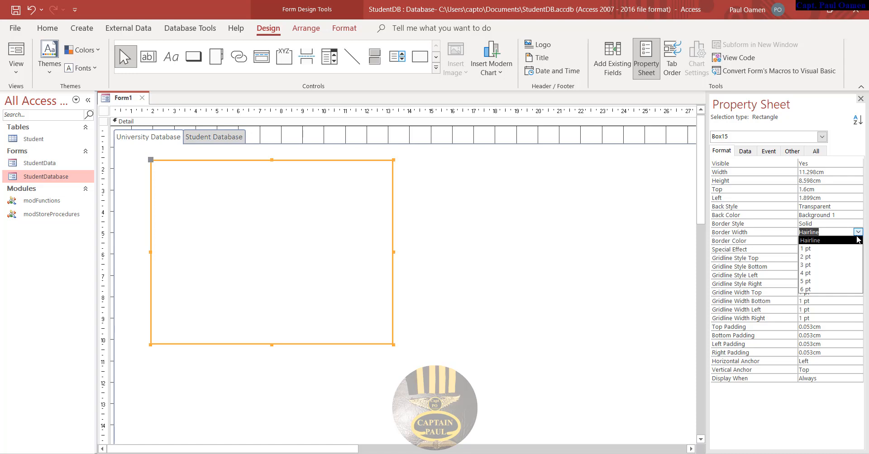
pyautogui.click(809, 274)
pyautogui.click(846, 215)
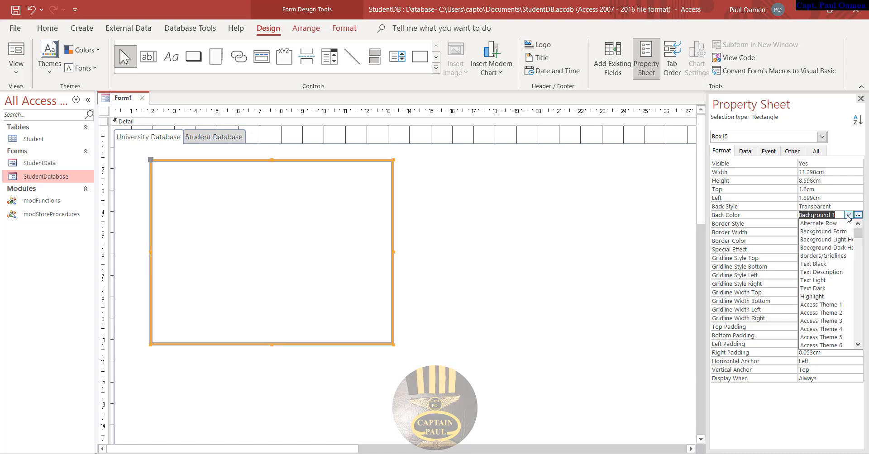
pyautogui.click(857, 216)
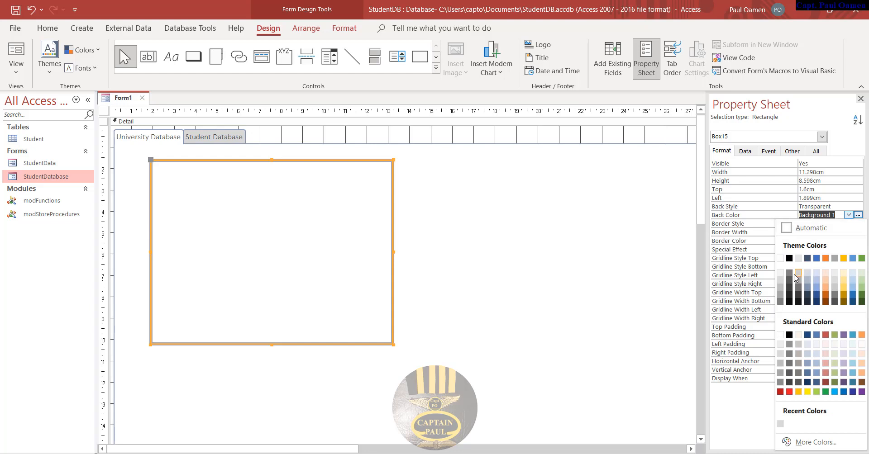
pyautogui.click(780, 277)
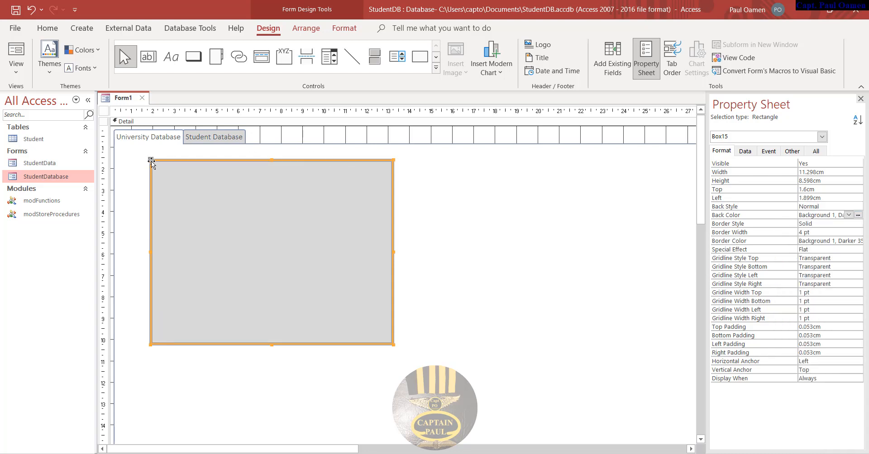
pyautogui.moveTo(150, 160); pyautogui.dragTo(122, 149)
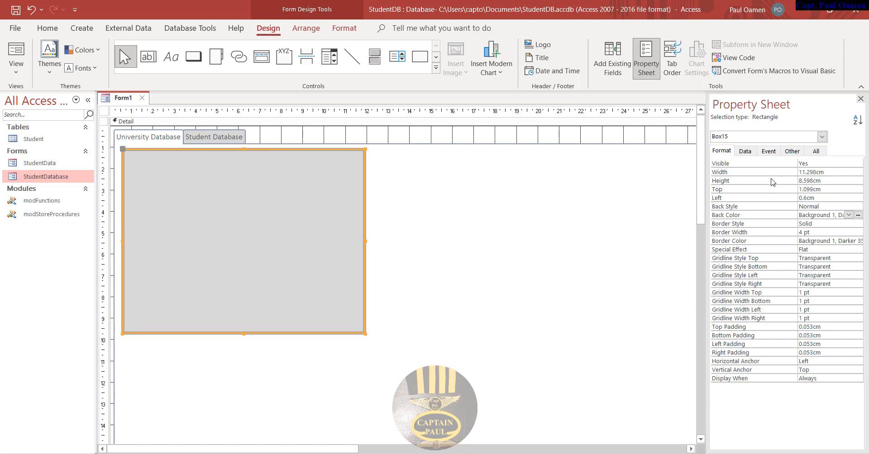
# - Set the grey rectangle's Width to 37.981 cm in the Property Sheet
pyautogui.click(832, 172)
pyautogui.moveTo(832, 171); pyautogui.dragTo(797, 172)
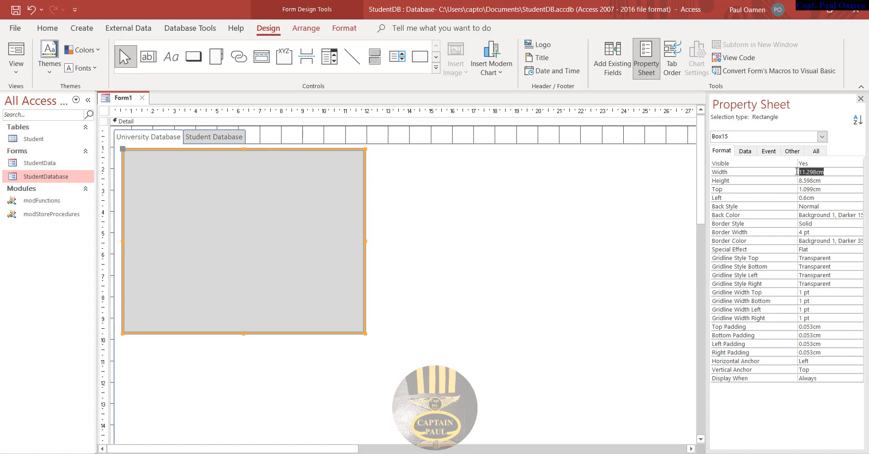
pyautogui.write('3')
pyautogui.write('7.98')
pyautogui.press('Return')
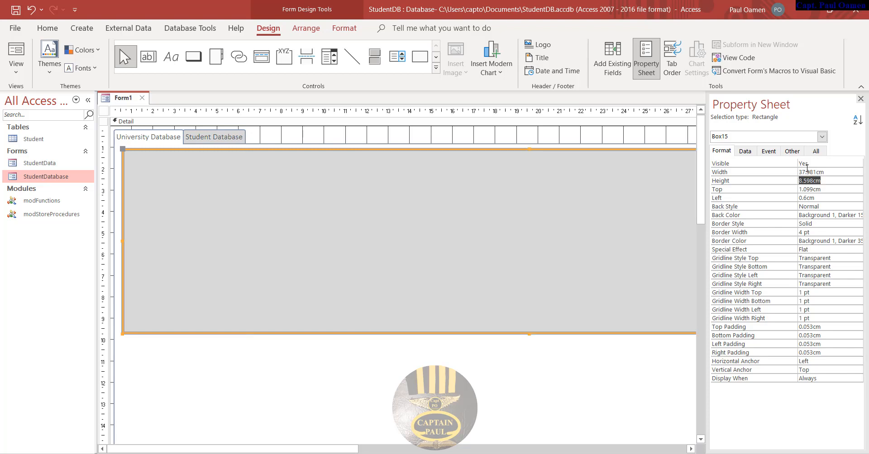
# - Set the rectangle's Height to 17.801 cm, dismissing the not-a-number warning along the way
pyautogui.doubleClick(849, 192)
pyautogui.click(847, 191)
pyautogui.press('Return')
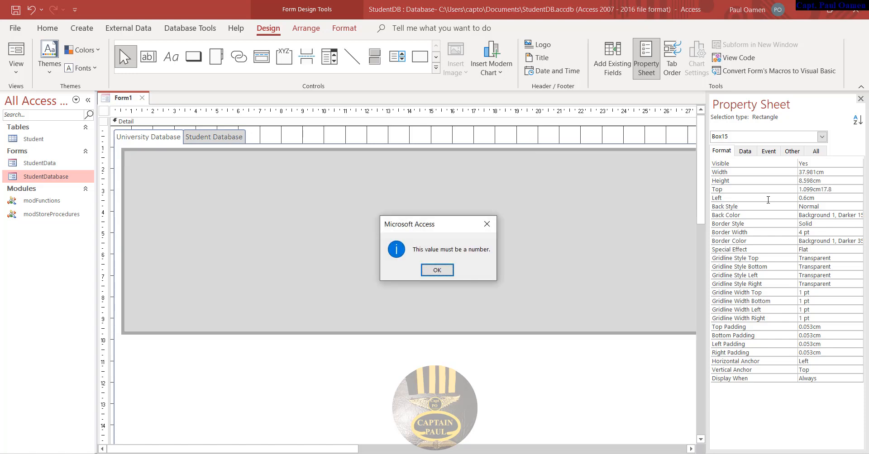
pyautogui.click(449, 271)
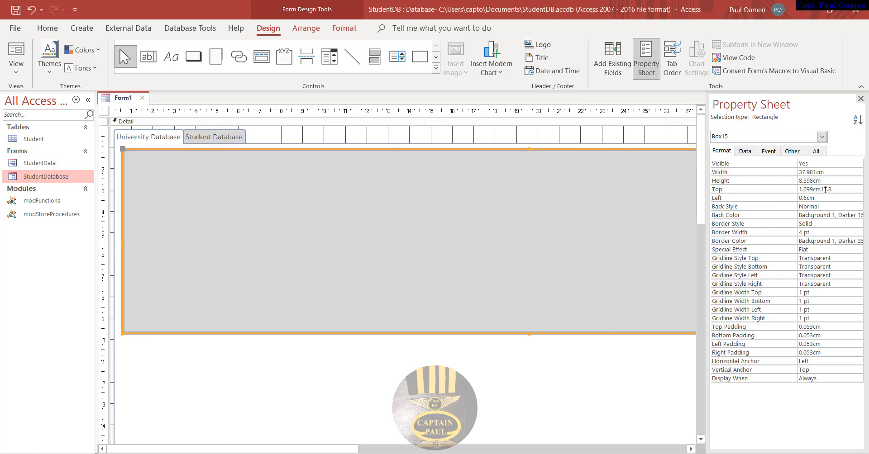
pyautogui.moveTo(821, 192); pyautogui.dragTo(762, 192)
pyautogui.press('BackSpace')
pyautogui.press('BackSpace')
pyautogui.write('8')
pyautogui.press('Return')
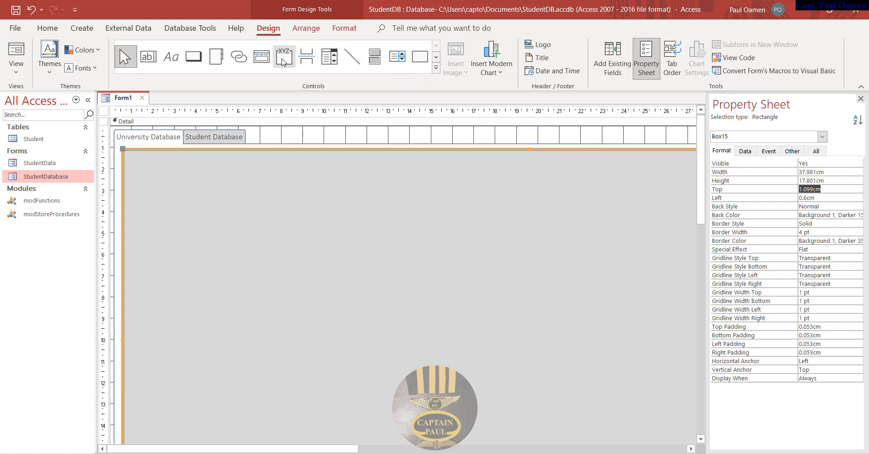
# - Draw an option group frame on the grey rectangle, cancelling the Option Group wizard
pyautogui.click(436, 67)
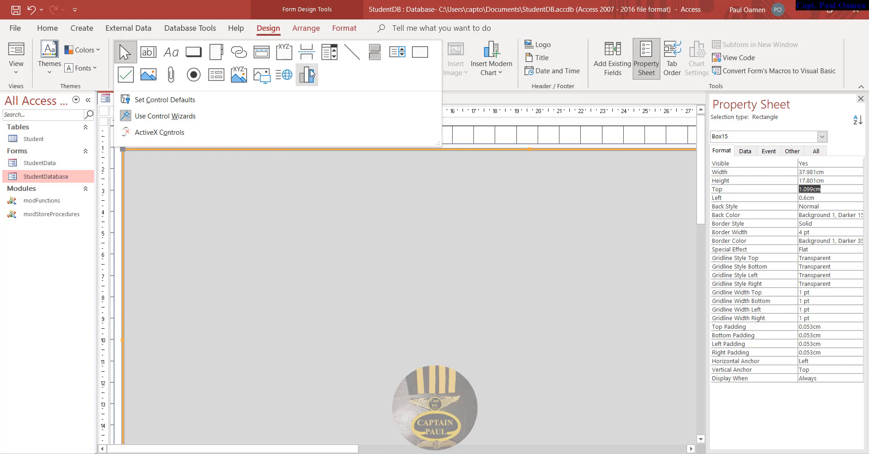
pyautogui.click(284, 52)
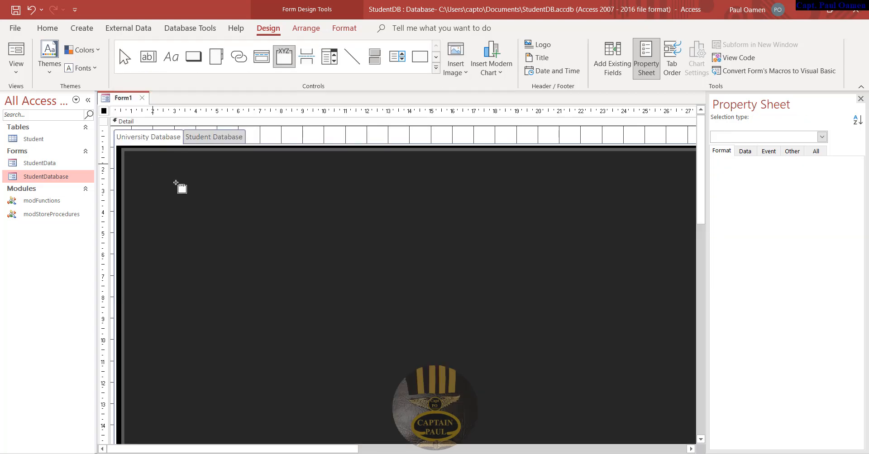
pyautogui.moveTo(153, 164); pyautogui.dragTo(331, 335)
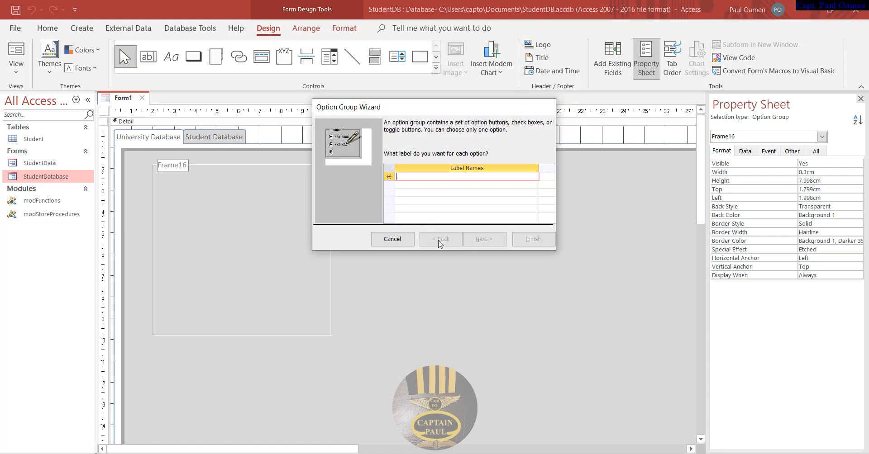
pyautogui.click(396, 240)
# - Delete the option group's Frame16 caption label, leaving the frame selected
pyautogui.click(347, 250)
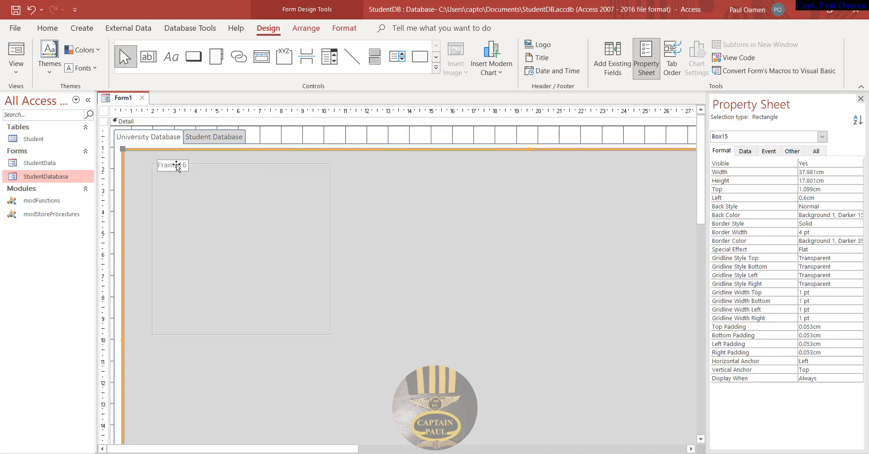
pyautogui.click(329, 139)
pyautogui.click(170, 165)
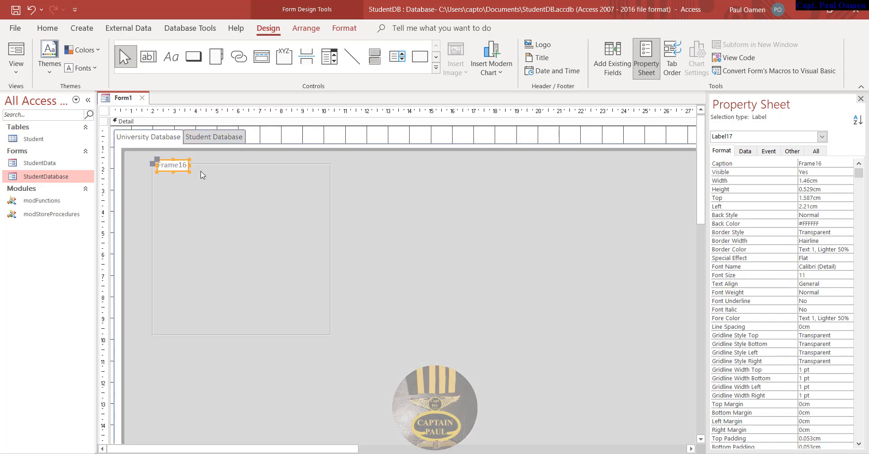
pyautogui.press('Delete')
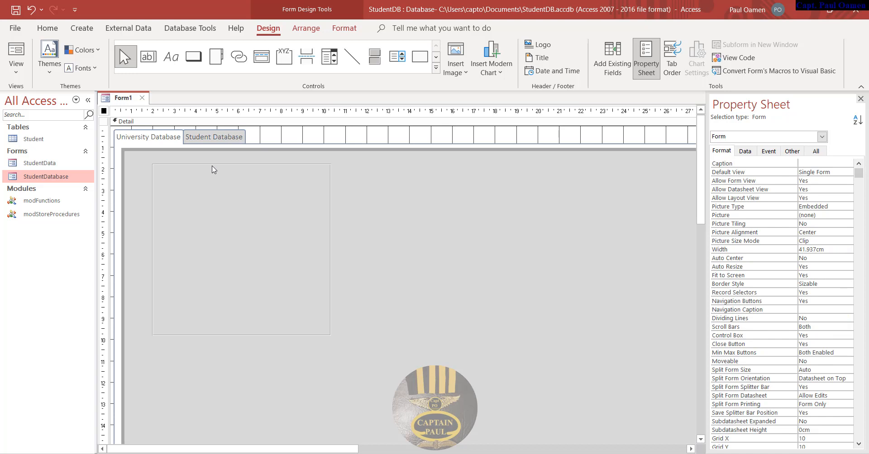
pyautogui.click(213, 166)
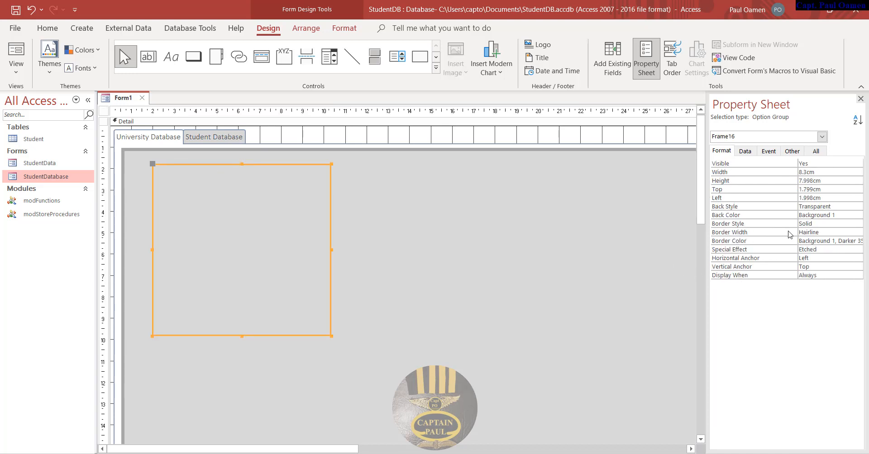
# - Give the option group a 4 pt border width and enlarge it down and right
pyautogui.click(849, 233)
pyautogui.click(857, 231)
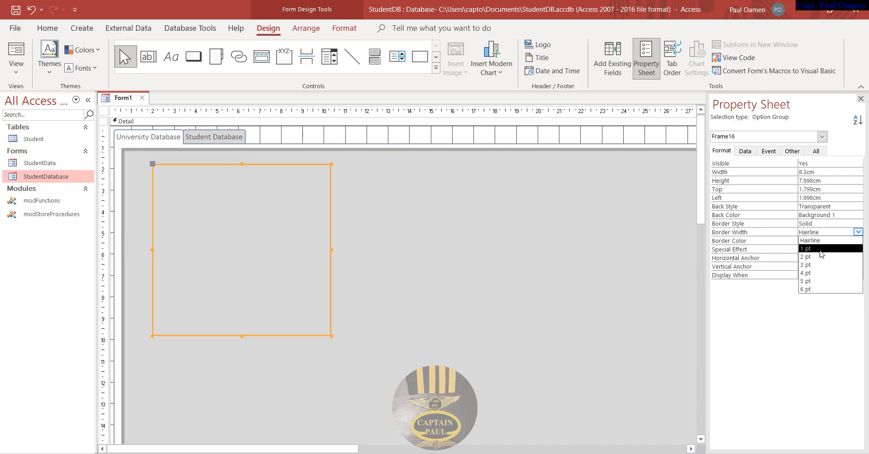
pyautogui.click(811, 274)
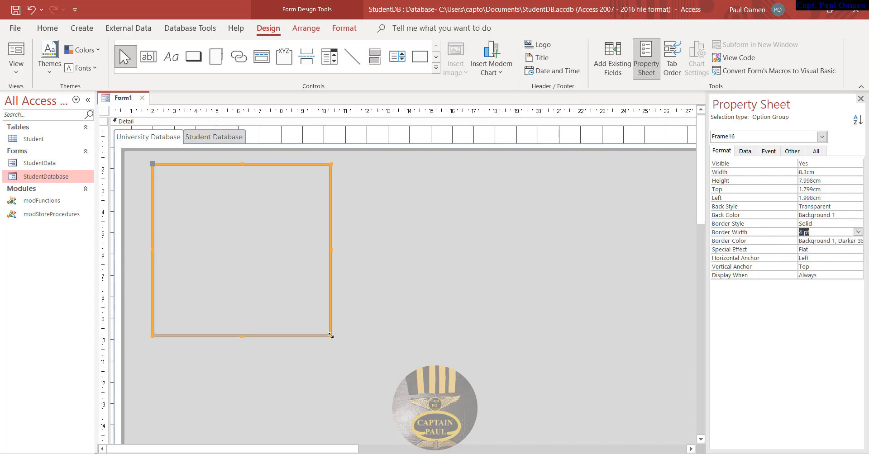
pyautogui.moveTo(330, 335); pyautogui.dragTo(423, 403)
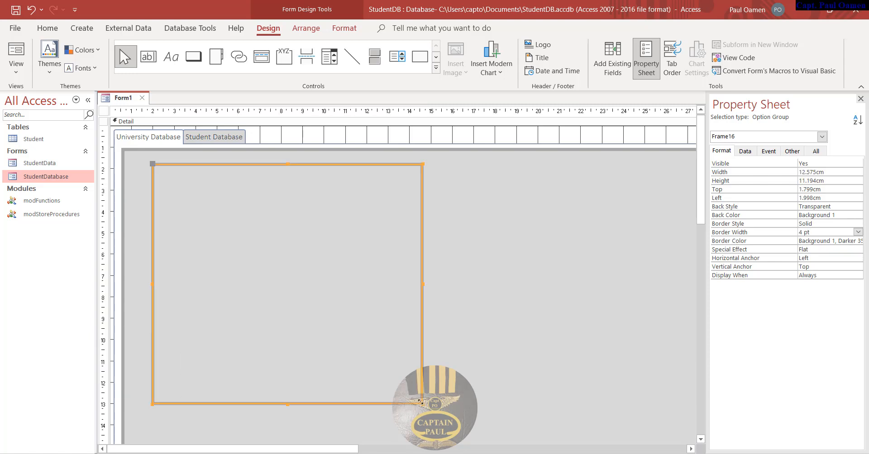
# - Paste a copy of the option group panel onto the grey rectangle
pyautogui.click(506, 318)
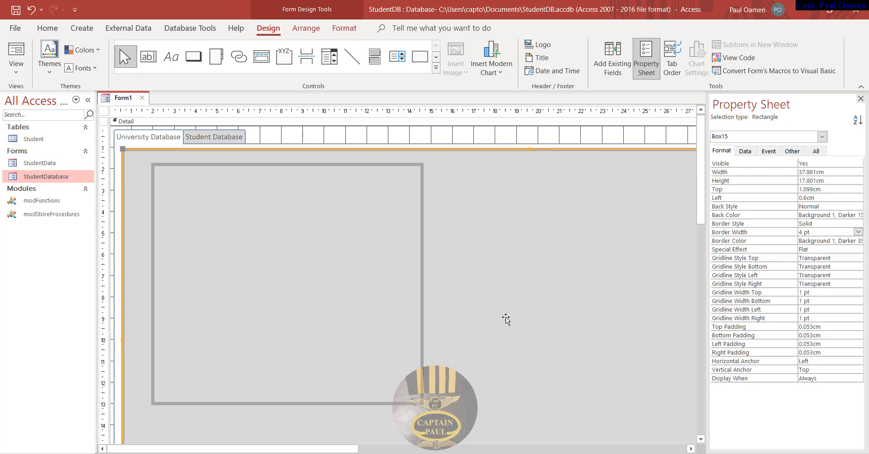
pyautogui.hotkey('ctrl', 'v')
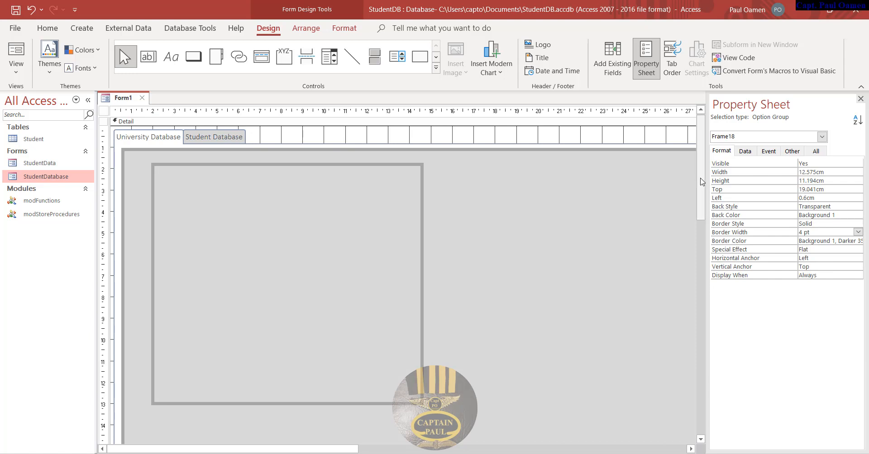
pyautogui.moveTo(700, 180); pyautogui.dragTo(704, 320)
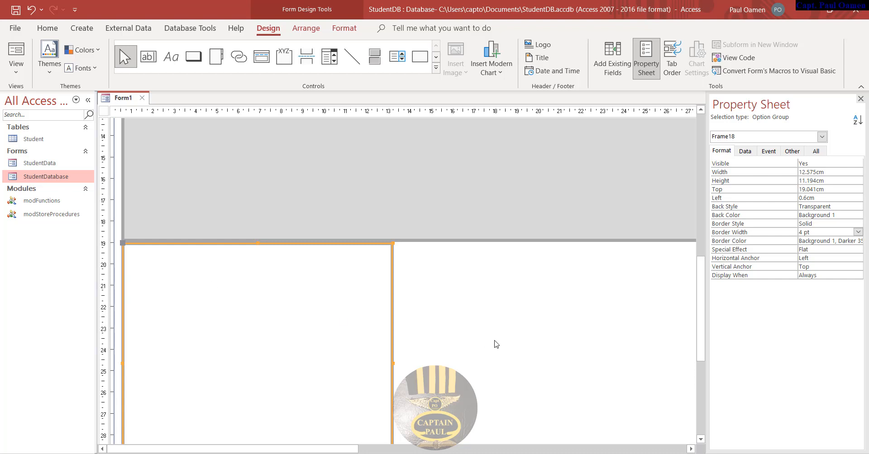
pyautogui.moveTo(141, 246); pyautogui.dragTo(352, 211)
pyautogui.moveTo(700, 327); pyautogui.dragTo(701, 394)
# - Move the copy beside the original, level with it, and shorten it to 7.3 cm tall
pyautogui.click(426, 370)
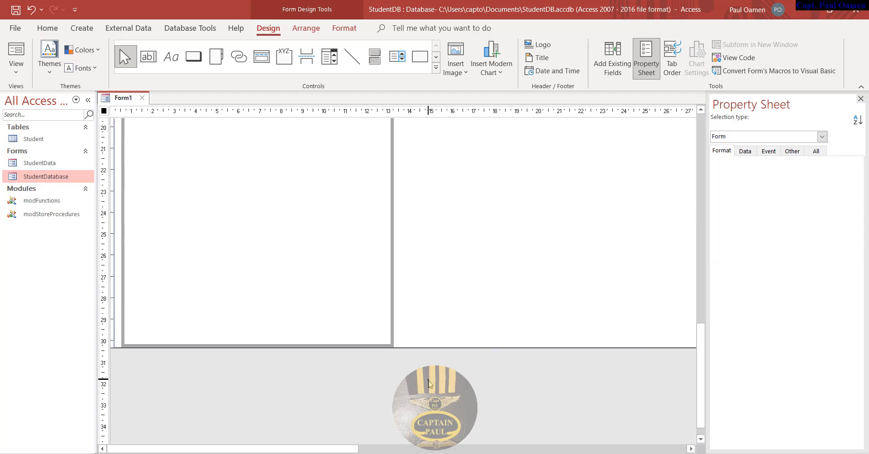
pyautogui.click(392, 326)
pyautogui.moveTo(391, 326); pyautogui.dragTo(460, 270)
pyautogui.moveTo(703, 361); pyautogui.dragTo(701, 299)
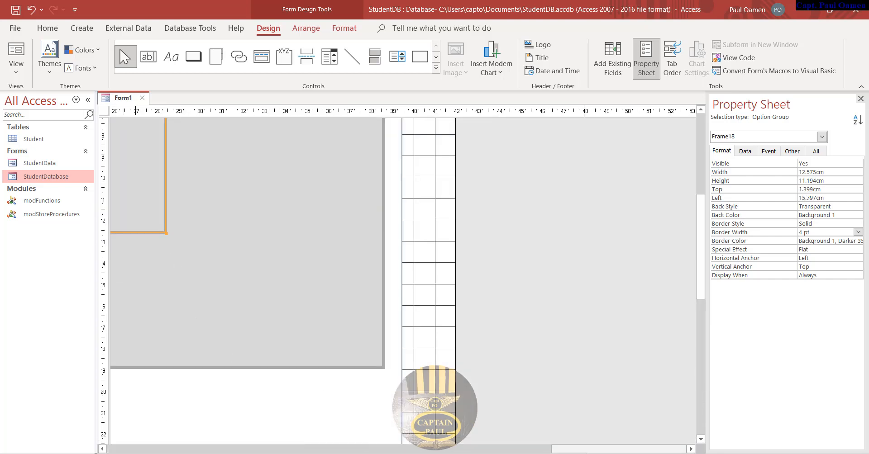
pyautogui.moveTo(589, 449); pyautogui.dragTo(486, 450)
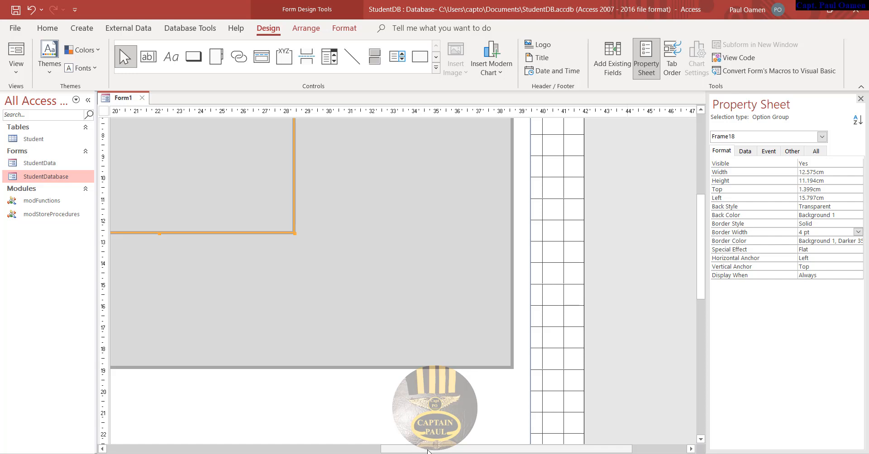
pyautogui.moveTo(519, 449); pyautogui.dragTo(390, 450)
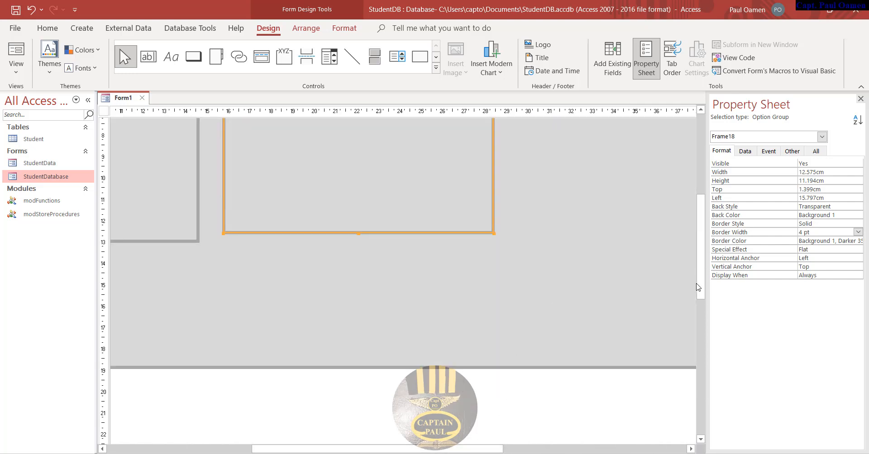
pyautogui.moveTo(702, 272); pyautogui.dragTo(698, 211)
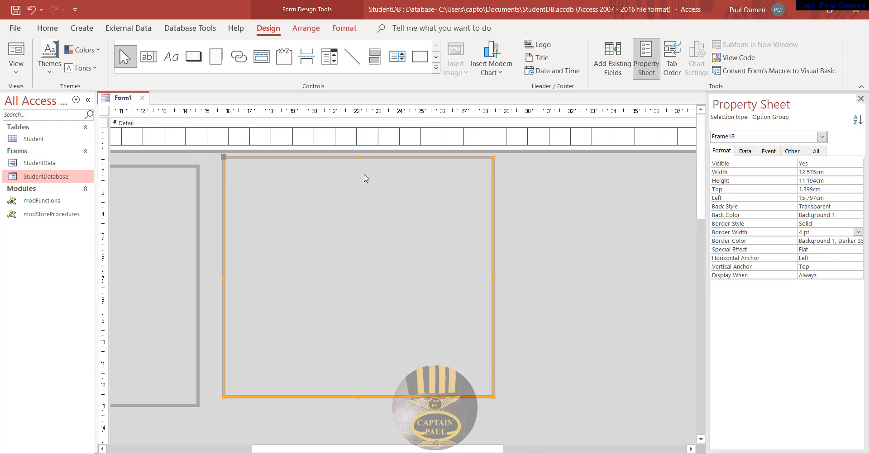
pyautogui.moveTo(367, 158); pyautogui.dragTo(349, 167)
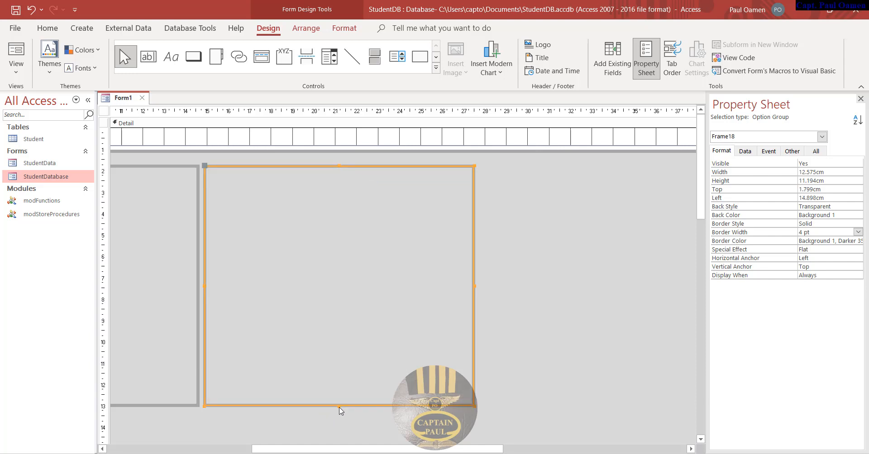
pyautogui.moveTo(339, 405); pyautogui.dragTo(348, 322)
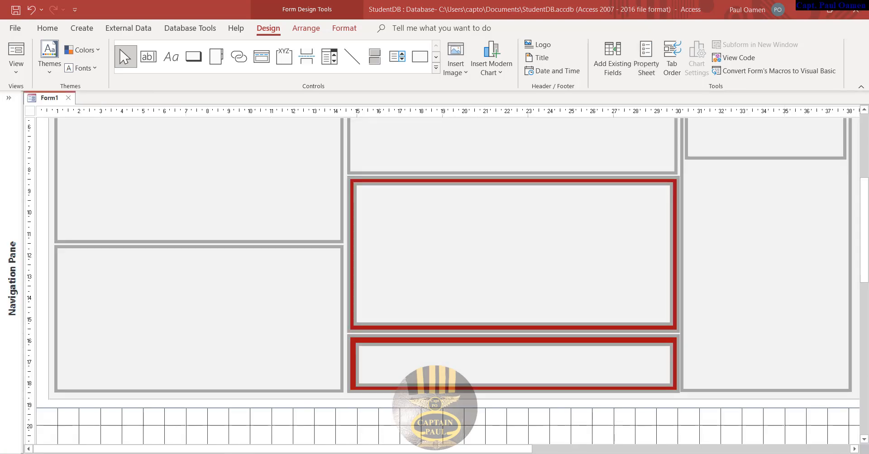
# - Collapse the ribbon to give the form more room and expand the Navigation Pane
pyautogui.moveTo(866, 270); pyautogui.dragTo(866, 220)
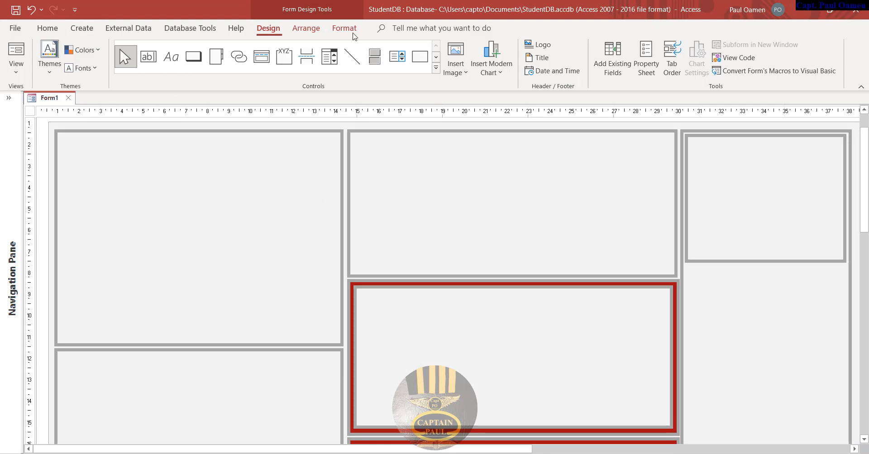
pyautogui.click(861, 86)
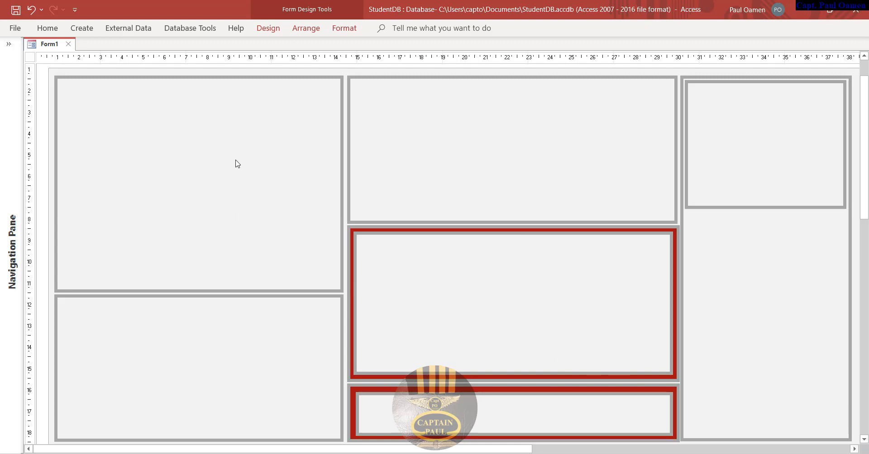
pyautogui.click(270, 28)
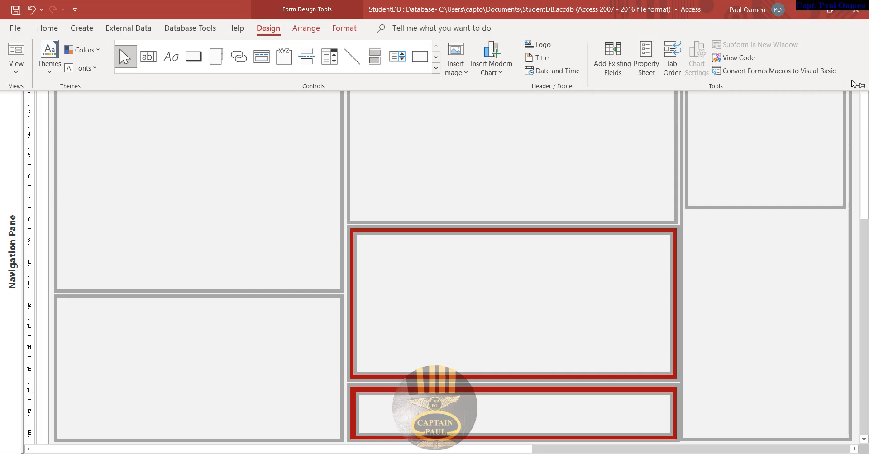
pyautogui.click(669, 155)
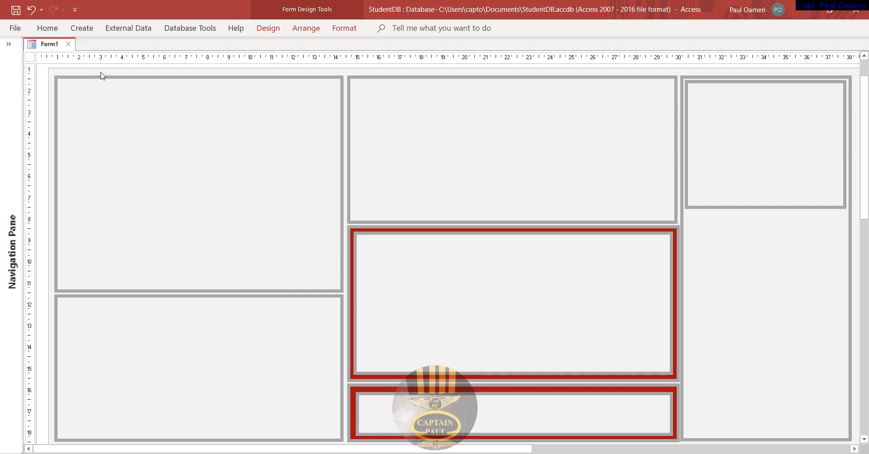
pyautogui.click(8, 43)
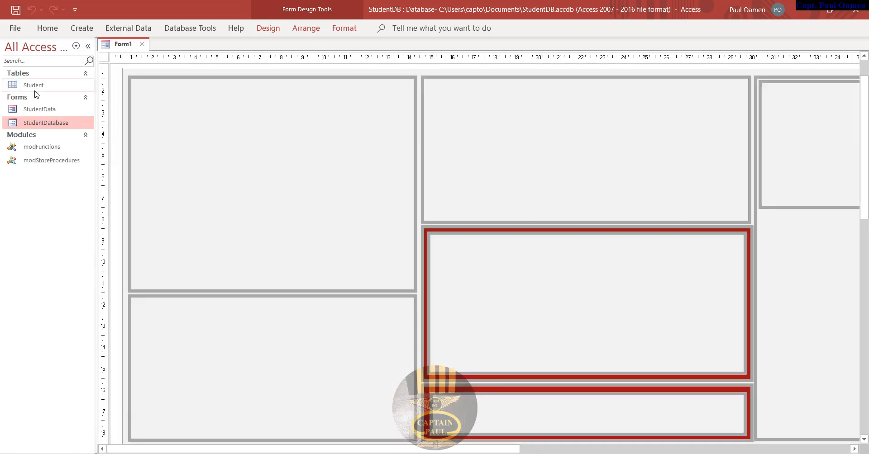
# - Open the Student table in Design View to check its fields, then close it
pyautogui.click(28, 87)
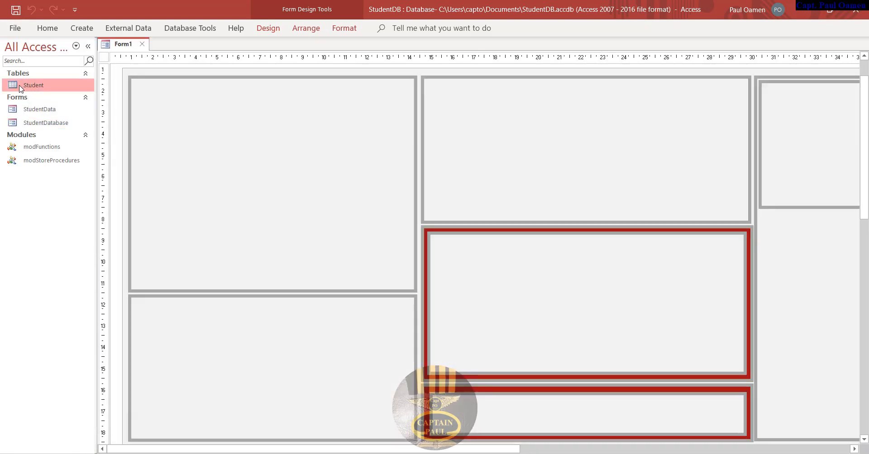
pyautogui.rightClick(20, 88)
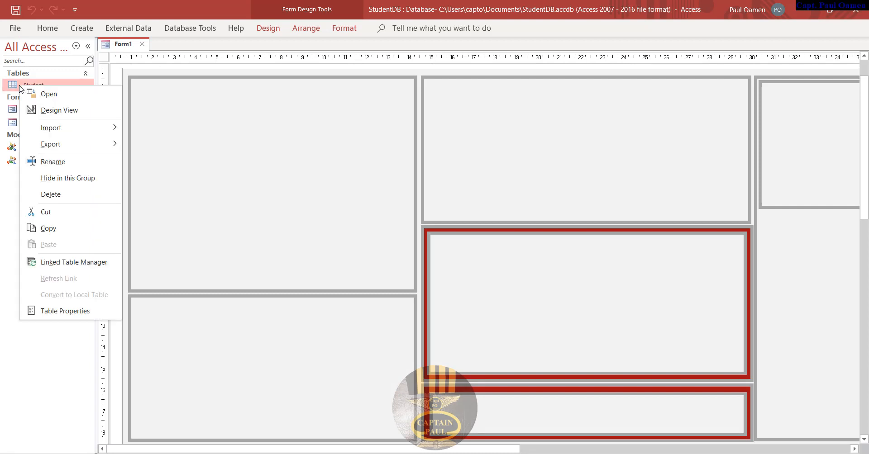
pyautogui.click(62, 111)
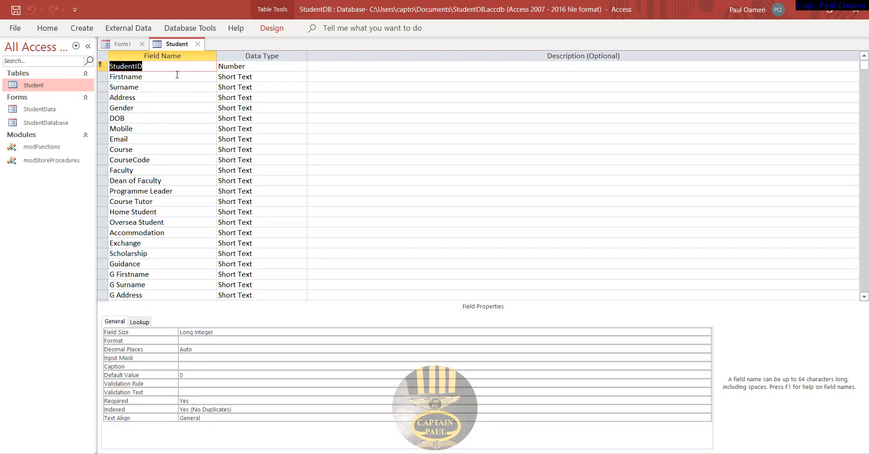
pyautogui.click(159, 67)
pyautogui.click(199, 44)
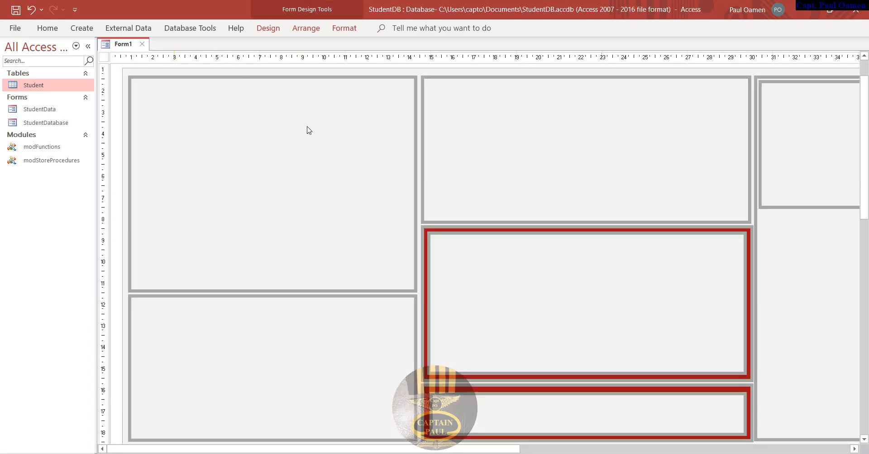
# - Save the form as StudentDBForm
pyautogui.rightClick(125, 47)
pyautogui.click(150, 53)
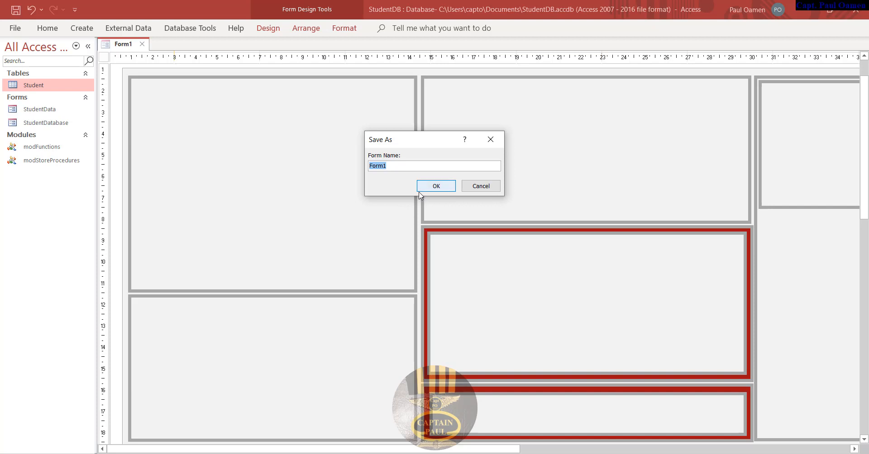
pyautogui.write('St')
pyautogui.write('udentDBForm')
pyautogui.click(434, 186)
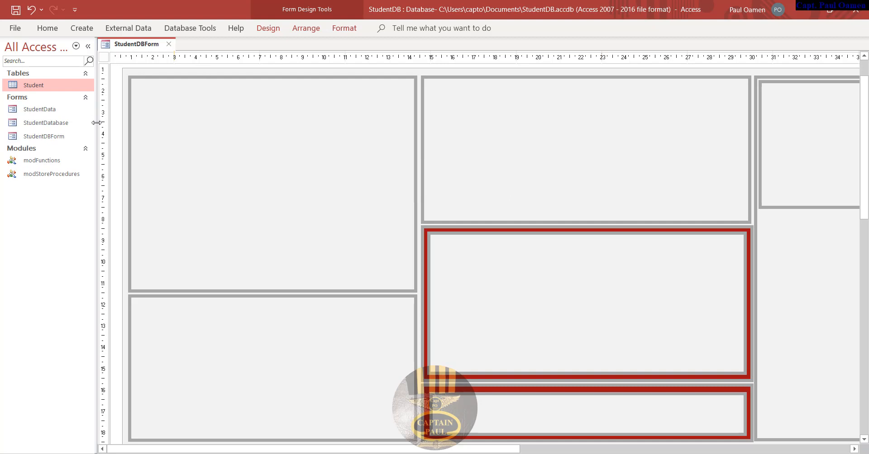
pyautogui.moveTo(97, 123)
pyautogui.mouseDown()
pyautogui.moveTo(56, 117)
pyautogui.moveTo(102, 114)
pyautogui.mouseUp()
# - Collapse the Navigation Pane and open the Field List with the Student table's fields
pyautogui.click(88, 45)
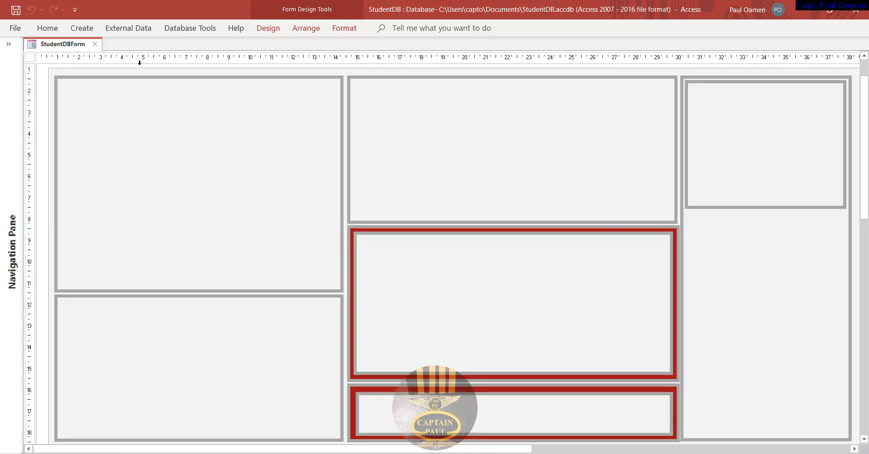
pyautogui.click(268, 28)
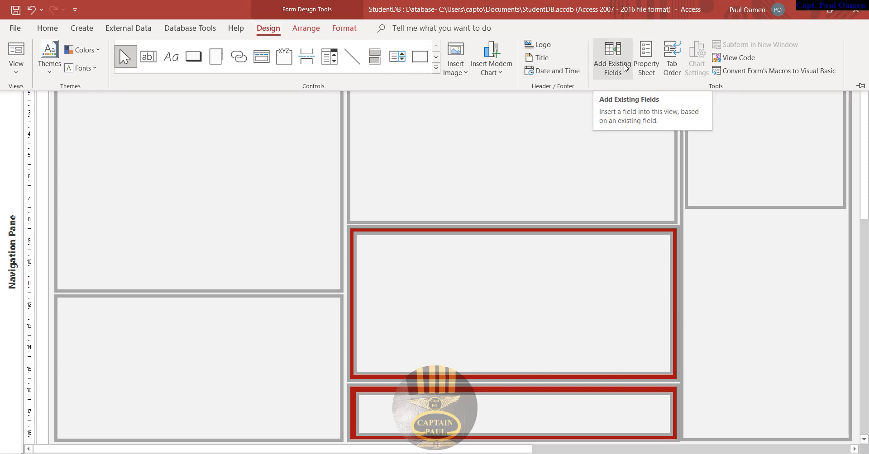
pyautogui.click(617, 78)
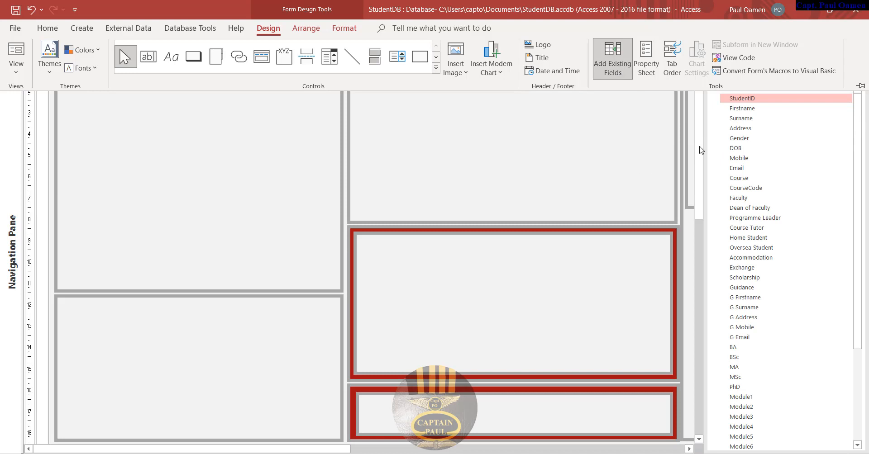
pyautogui.moveTo(699, 150); pyautogui.dragTo(698, 132)
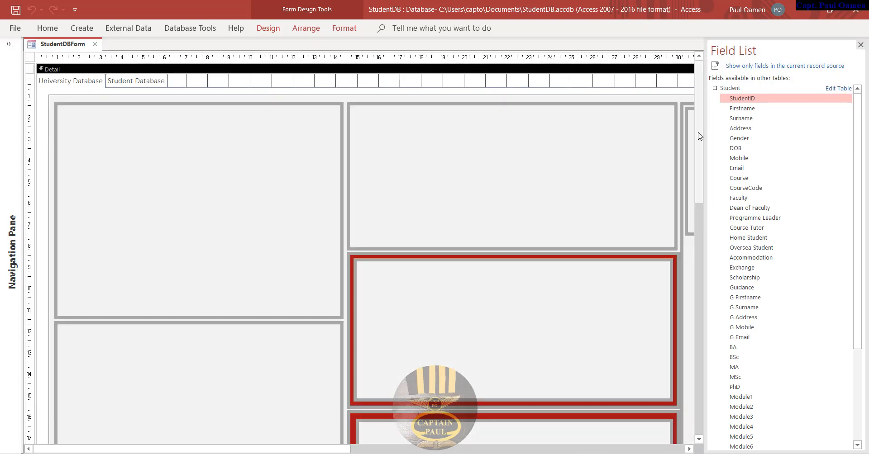
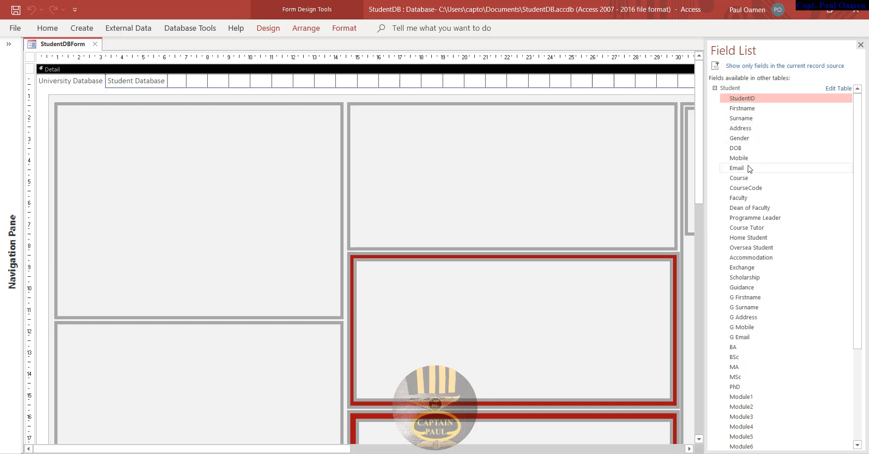
# - Place the StudentID text box at the top of the upper-left panel, with its label beside it
pyautogui.moveTo(739, 171); pyautogui.dragTo(221, 153)
pyautogui.moveTo(85, 126); pyautogui.dragTo(84, 125)
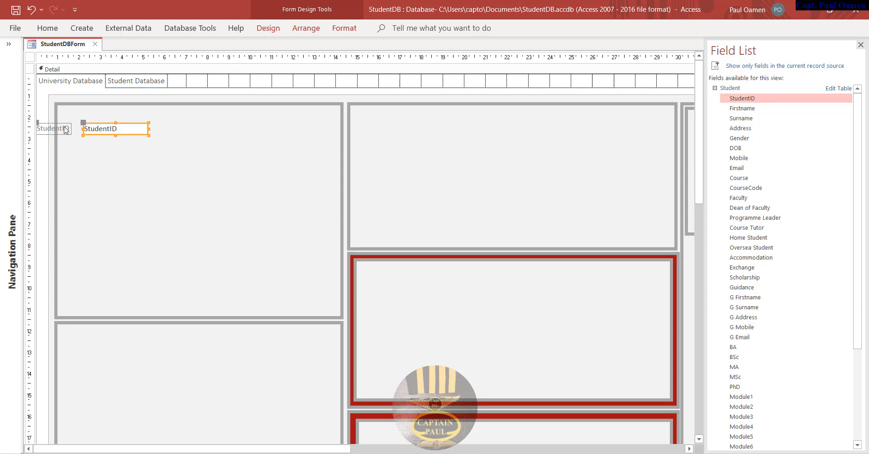
pyautogui.moveTo(38, 121); pyautogui.dragTo(117, 123)
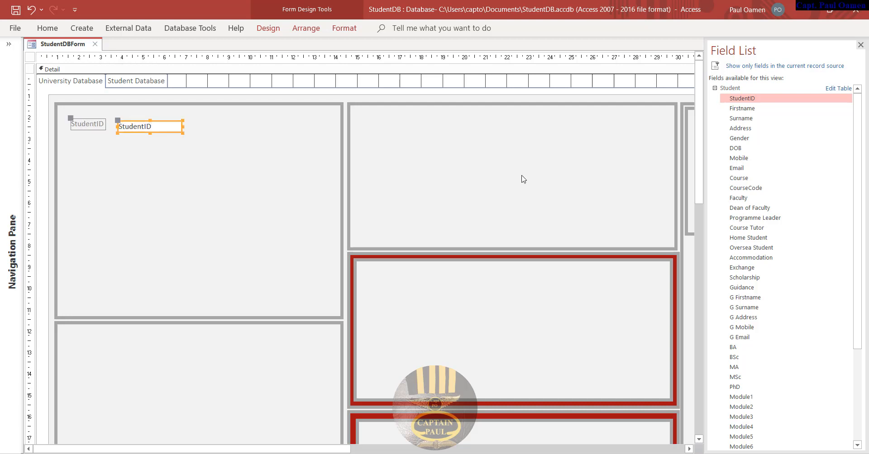
# - Add Firstname, Surname, Address, Gender, DOB, Mobile and Email fields stacked below StudentID
pyautogui.click(747, 109)
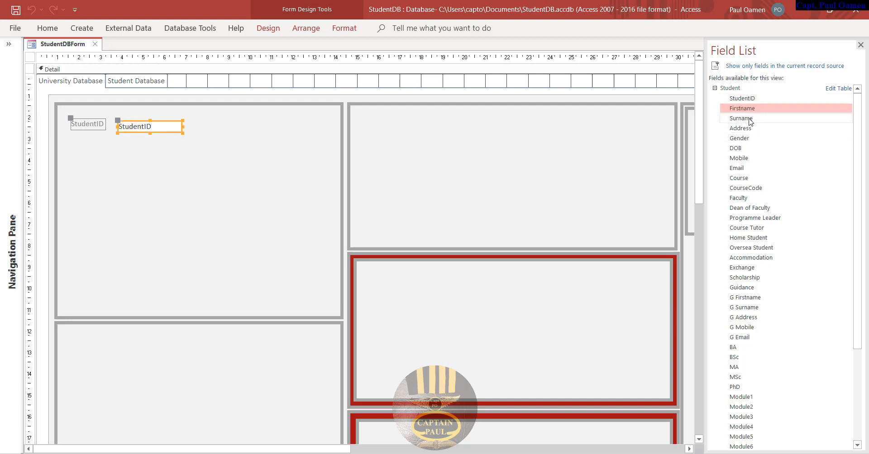
pyautogui.keyDown('ctrl'); pyautogui.click(749, 119); pyautogui.keyUp('ctrl')
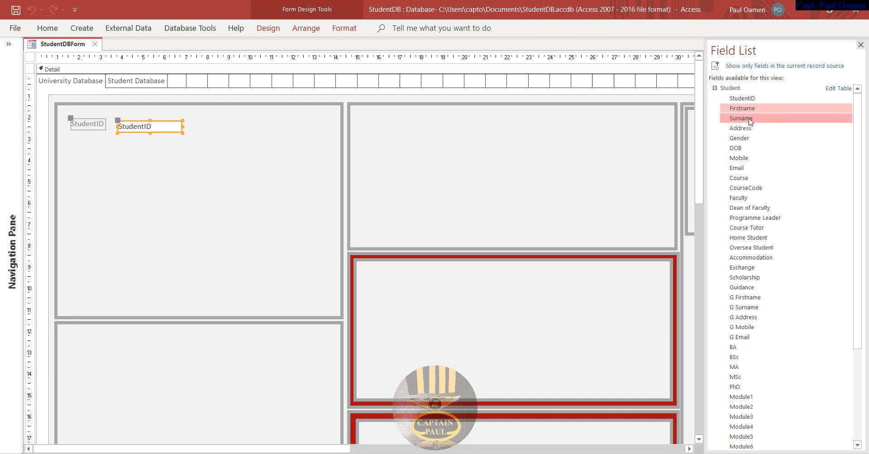
pyautogui.keyDown('ctrl'); pyautogui.click(749, 129); pyautogui.keyUp('ctrl')
pyautogui.keyDown('shift'); pyautogui.click(743, 160); pyautogui.keyUp('shift')
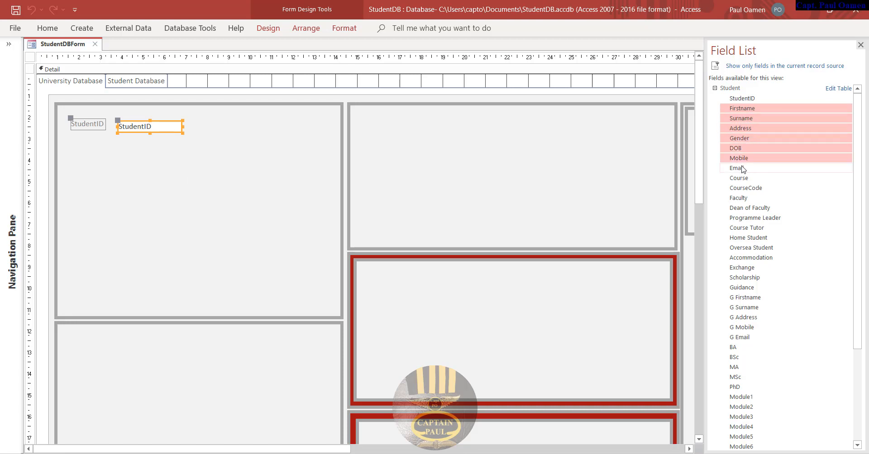
pyautogui.keyDown('shift'); pyautogui.click(742, 169); pyautogui.keyUp('shift')
pyautogui.moveTo(747, 170); pyautogui.dragTo(362, 205)
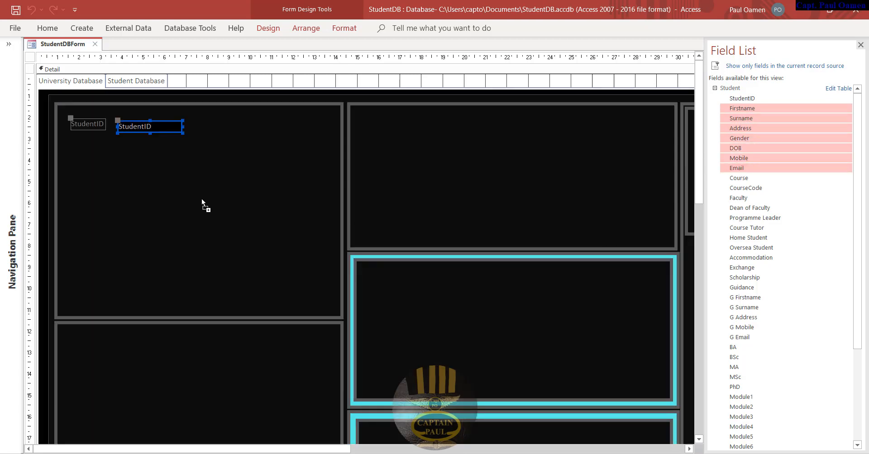
pyautogui.moveTo(214, 198); pyautogui.dragTo(193, 169)
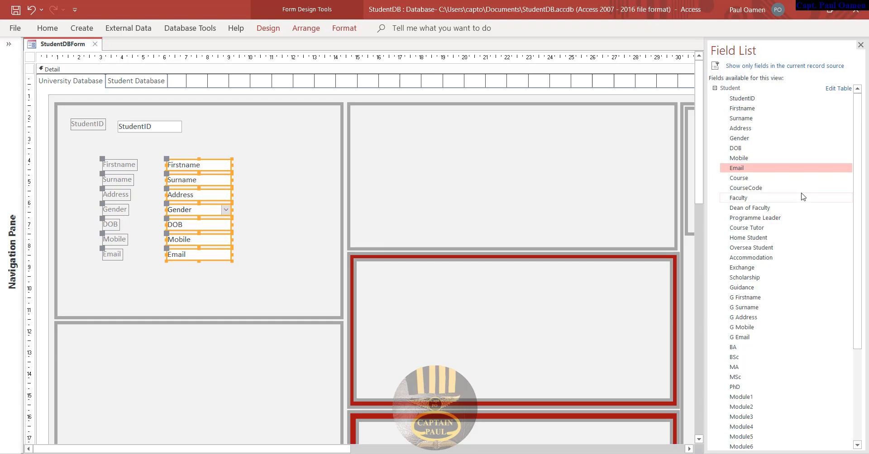
# - Drop the six course fields into the upper-right panel, undo it, and check the tab pages
pyautogui.keyDown('ctrl'); pyautogui.click(751, 179); pyautogui.keyUp('ctrl')
pyautogui.click(774, 168)
pyautogui.click(758, 180)
pyautogui.keyDown('shift'); pyautogui.click(757, 228); pyautogui.keyUp('shift')
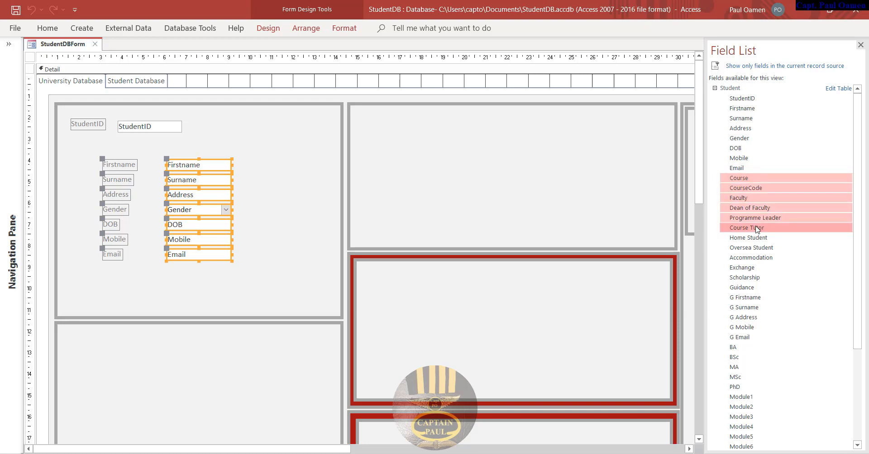
pyautogui.moveTo(757, 228); pyautogui.dragTo(557, 184)
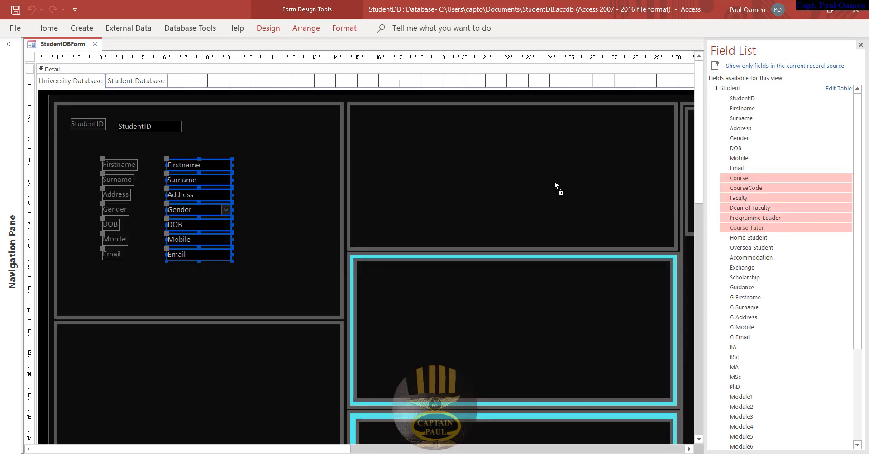
pyautogui.moveTo(518, 140); pyautogui.dragTo(527, 138)
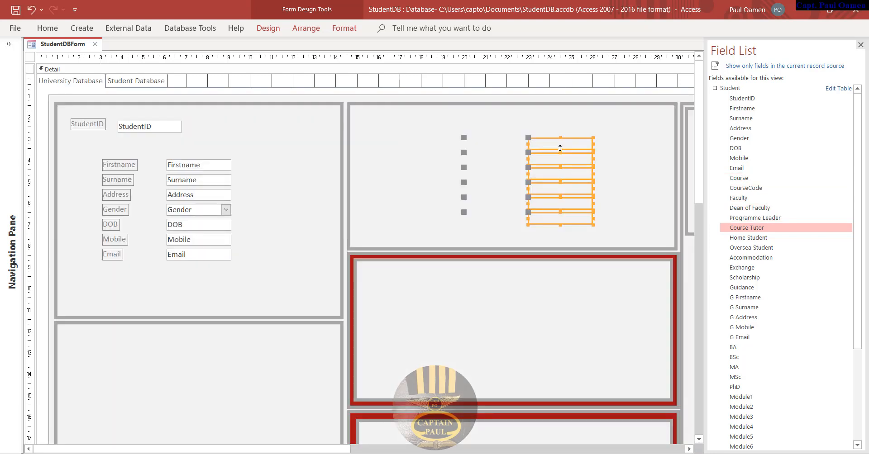
pyautogui.hotkey('ctrl', 'z')
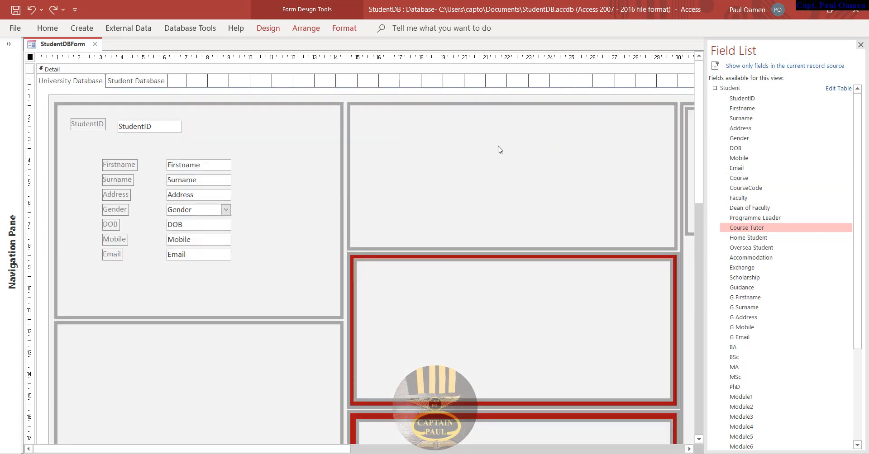
pyautogui.click(94, 80)
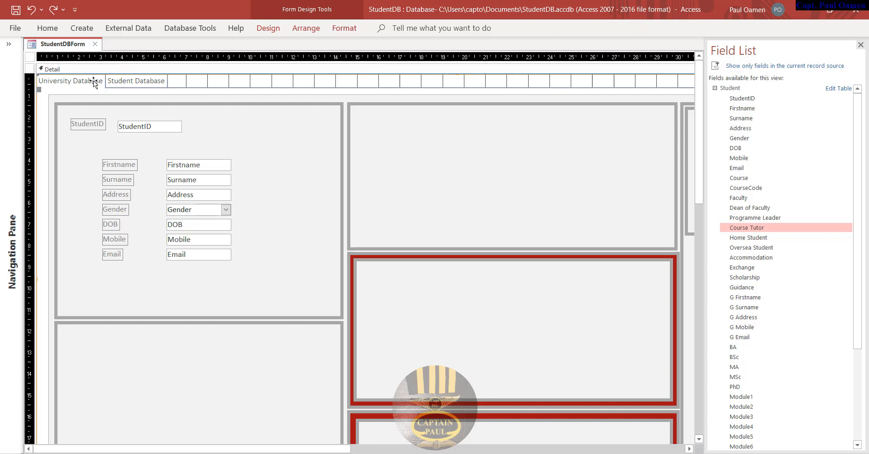
pyautogui.click(124, 81)
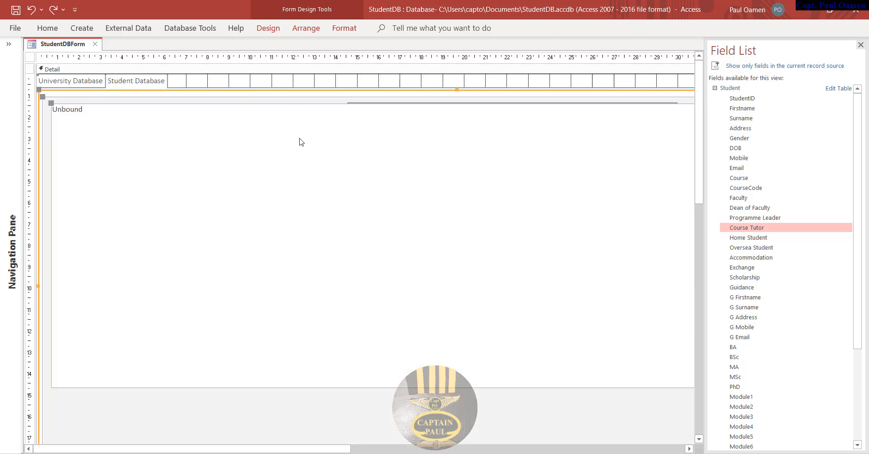
pyautogui.click(81, 83)
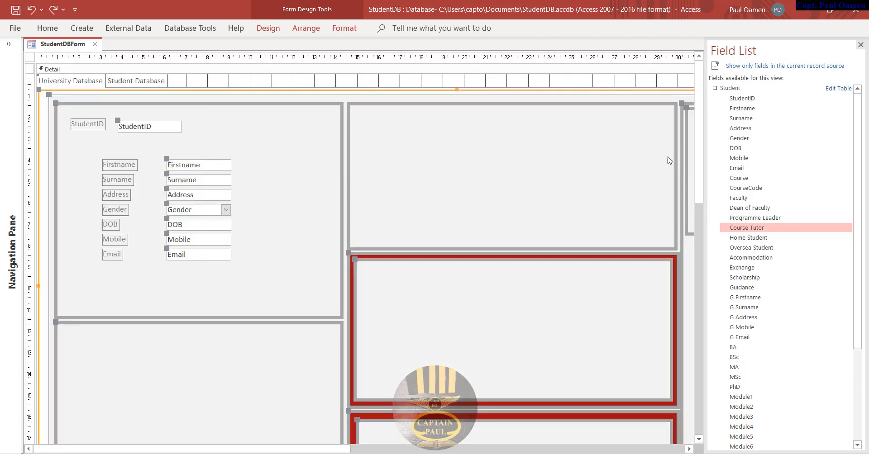
# - Add Course, CourseCode, Faculty, Dean of Faculty, Programme Leader and Course Tutor into the red-bordered panel
pyautogui.click(747, 179)
pyautogui.keyDown('shift'); pyautogui.click(756, 189); pyautogui.keyUp('shift')
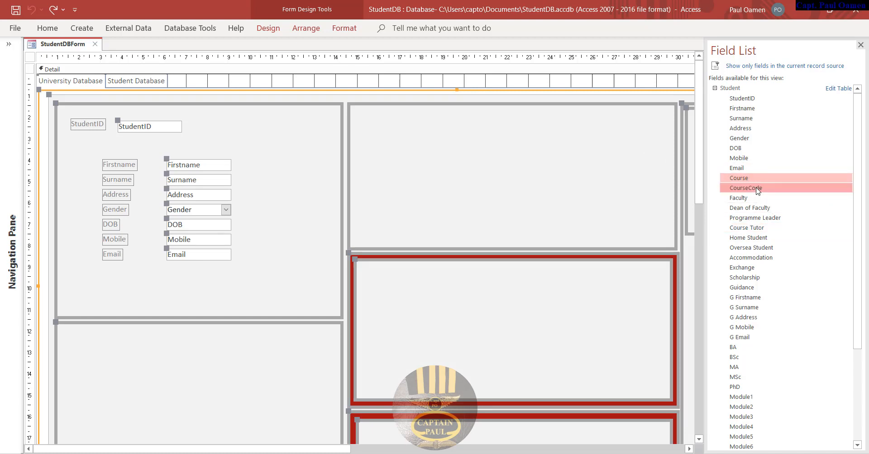
pyautogui.keyDown('shift'); pyautogui.click(755, 199); pyautogui.keyUp('shift')
pyautogui.keyDown('shift'); pyautogui.click(754, 208); pyautogui.keyUp('shift')
pyautogui.keyDown('shift'); pyautogui.click(754, 218); pyautogui.keyUp('shift')
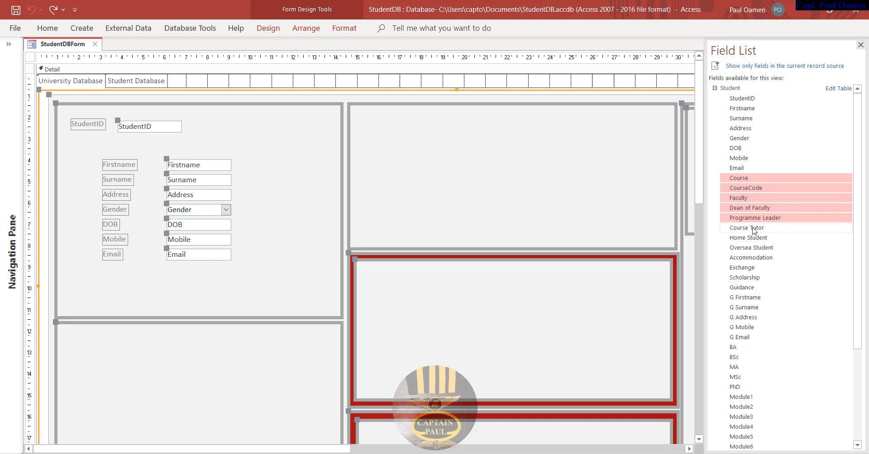
pyautogui.keyDown('shift'); pyautogui.click(754, 228); pyautogui.keyUp('shift')
pyautogui.moveTo(753, 231); pyautogui.dragTo(596, 219)
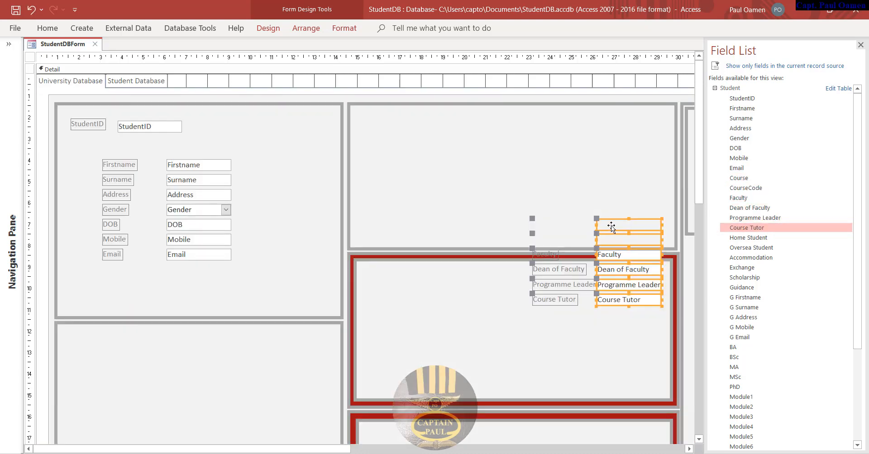
pyautogui.moveTo(617, 251); pyautogui.dragTo(534, 175)
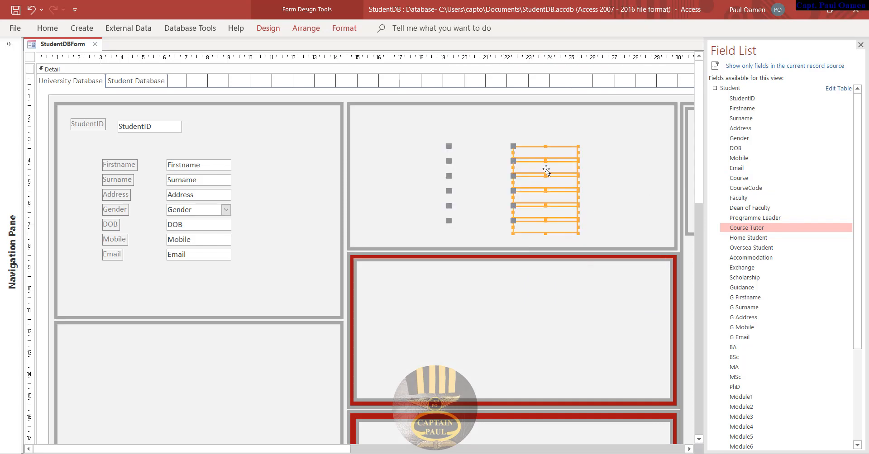
pyautogui.hotkey('ctrl', 'z')
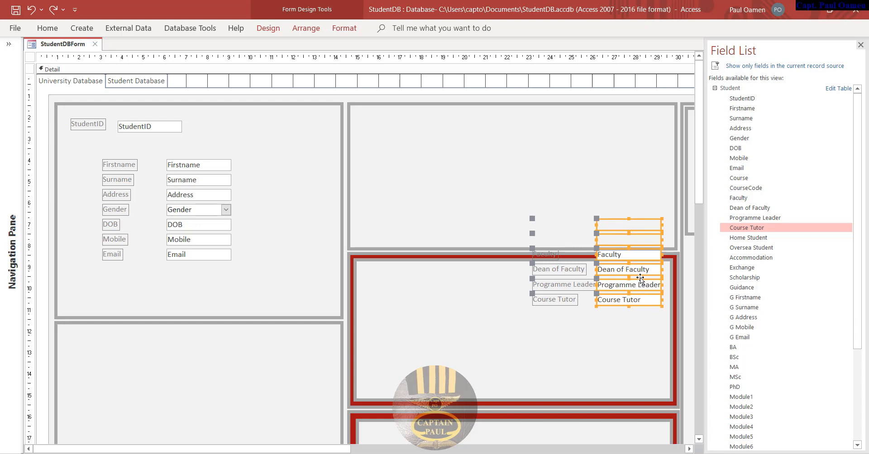
pyautogui.moveTo(640, 278); pyautogui.dragTo(636, 335)
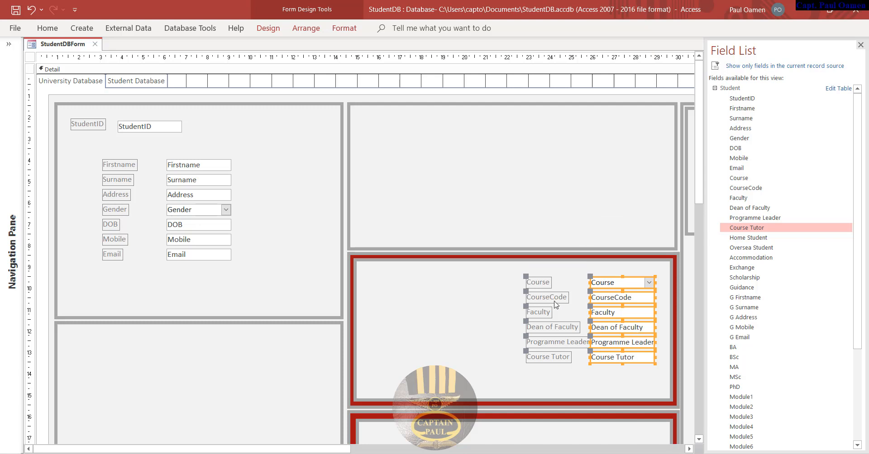
# - Delete the upper-right panel's rectangle frame
pyautogui.click(475, 259)
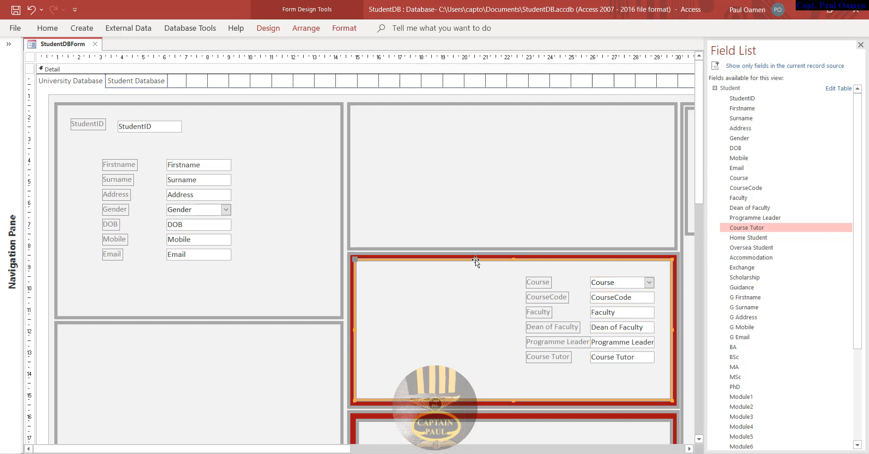
pyautogui.click(481, 106)
pyautogui.press('Delete')
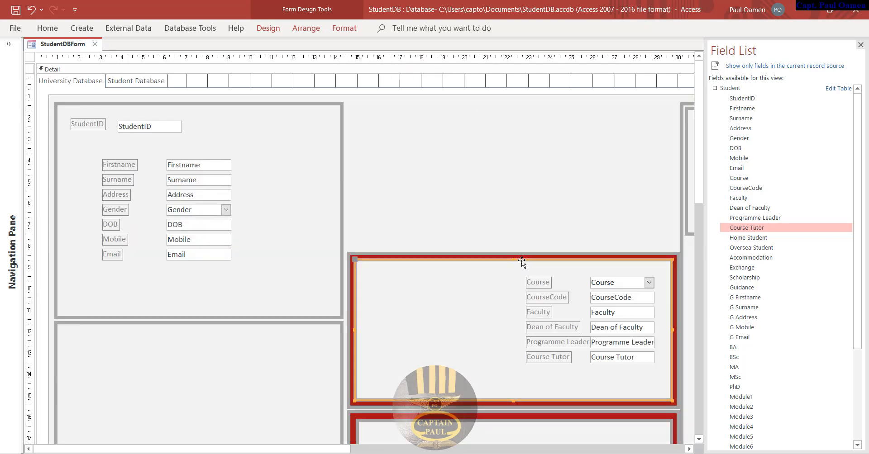
# - Raise the rectangle, then move all six course labels and boxes into the upper-right grey panel
pyautogui.moveTo(522, 259); pyautogui.dragTo(514, 107)
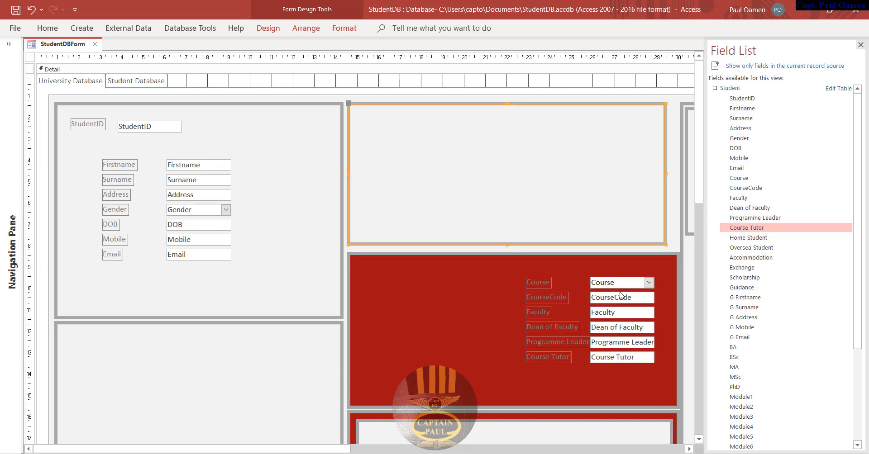
pyautogui.click(620, 292)
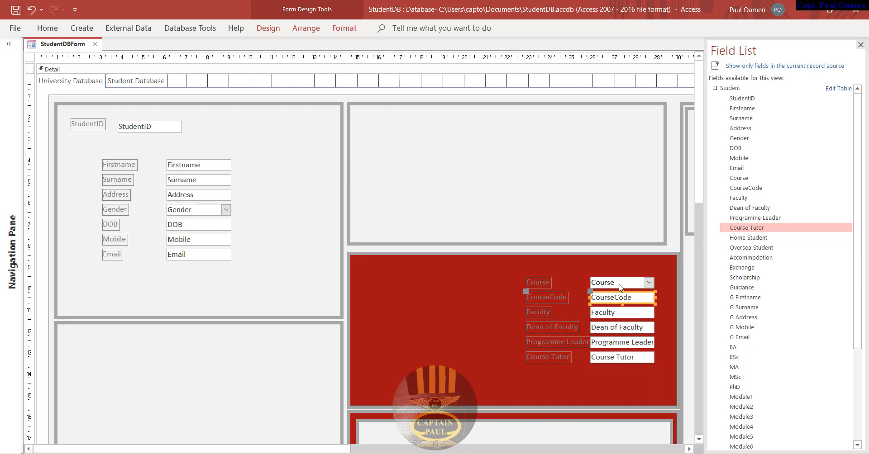
pyautogui.keyDown('shift'); pyautogui.click(619, 285); pyautogui.keyUp('shift')
pyautogui.keyDown('shift'); pyautogui.click(618, 315); pyautogui.keyUp('shift')
pyautogui.keyDown('shift'); pyautogui.click(618, 329); pyautogui.keyUp('shift')
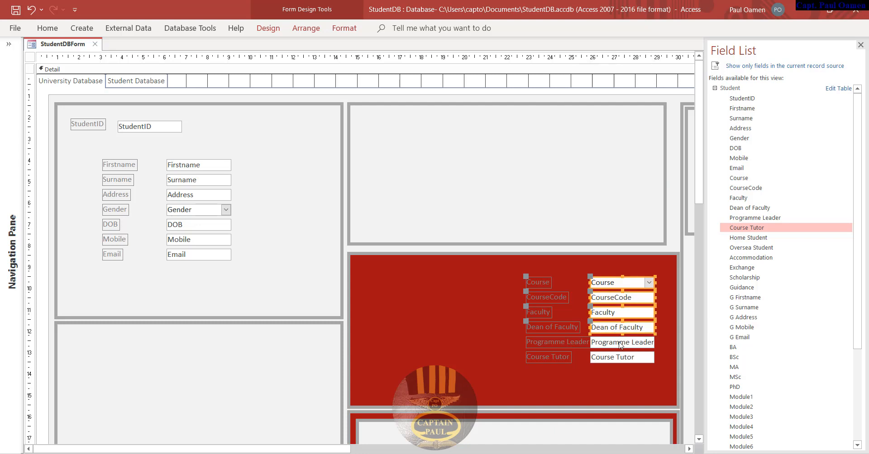
pyautogui.keyDown('shift'); pyautogui.click(620, 345); pyautogui.keyUp('shift')
pyautogui.keyDown('shift'); pyautogui.click(618, 357); pyautogui.keyUp('shift')
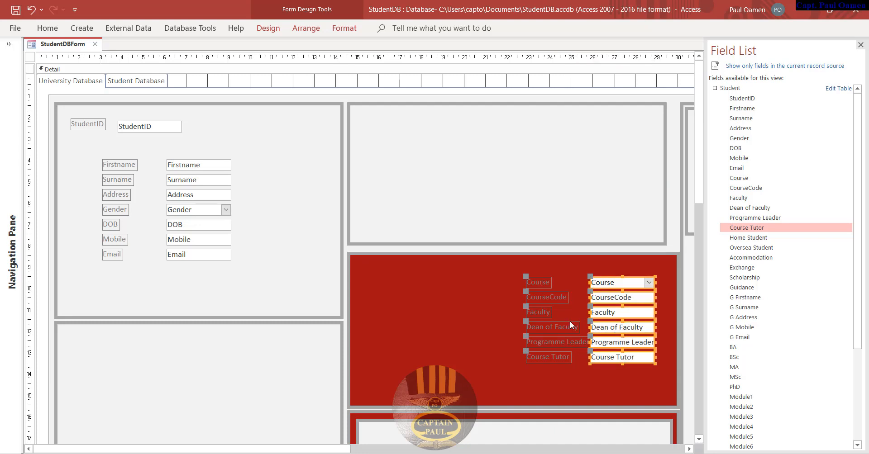
pyautogui.keyDown('shift'); pyautogui.click(553, 354); pyautogui.keyUp('shift')
pyautogui.keyDown('shift'); pyautogui.click(554, 343); pyautogui.keyUp('shift')
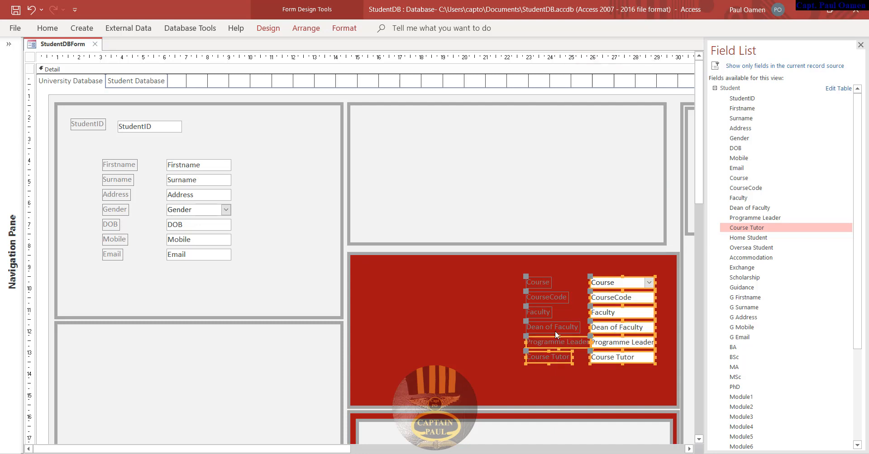
pyautogui.keyDown('shift'); pyautogui.click(541, 297); pyautogui.keyUp('shift')
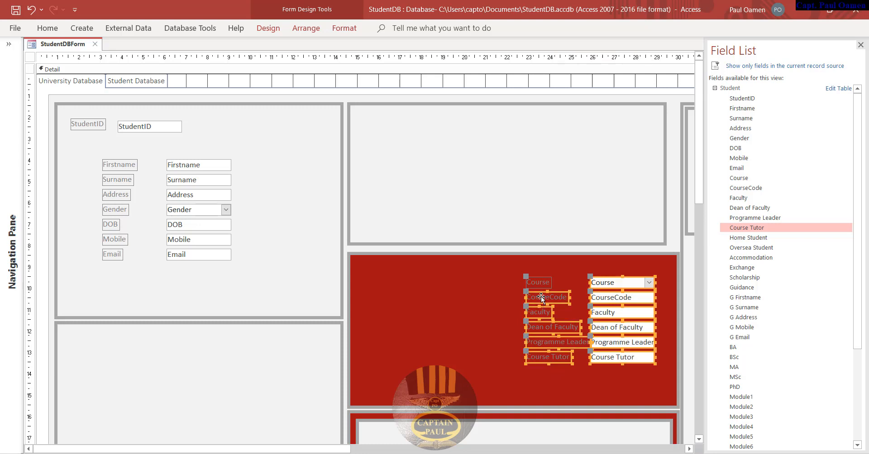
pyautogui.moveTo(537, 283); pyautogui.dragTo(416, 132)
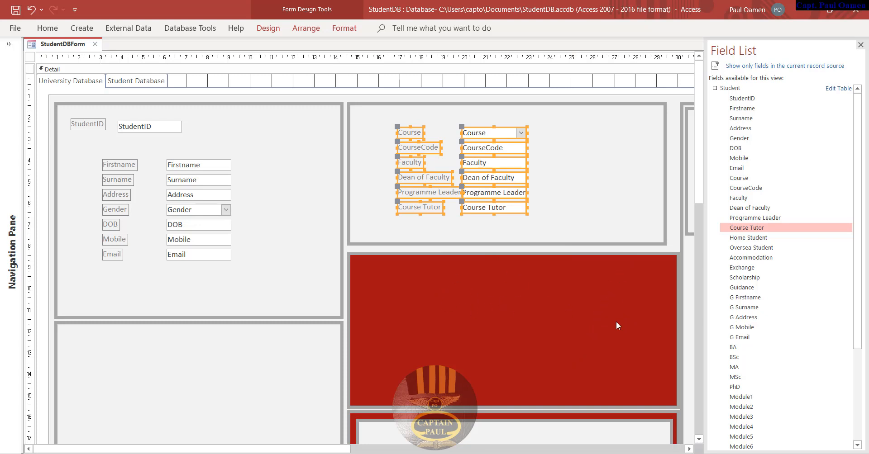
pyautogui.click(535, 309)
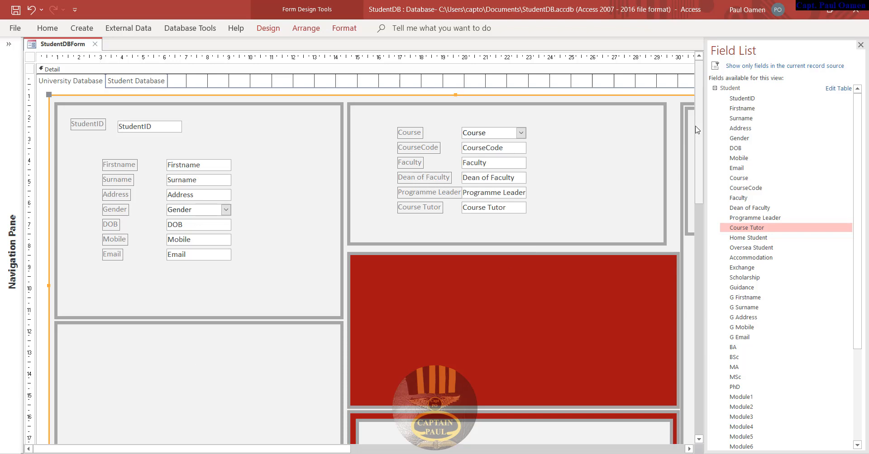
# - Add Guidance, G Firstname, G Surname, G Address, G Mobile and G Email into the lower-left box
pyautogui.scroll(-1, 700, 127)
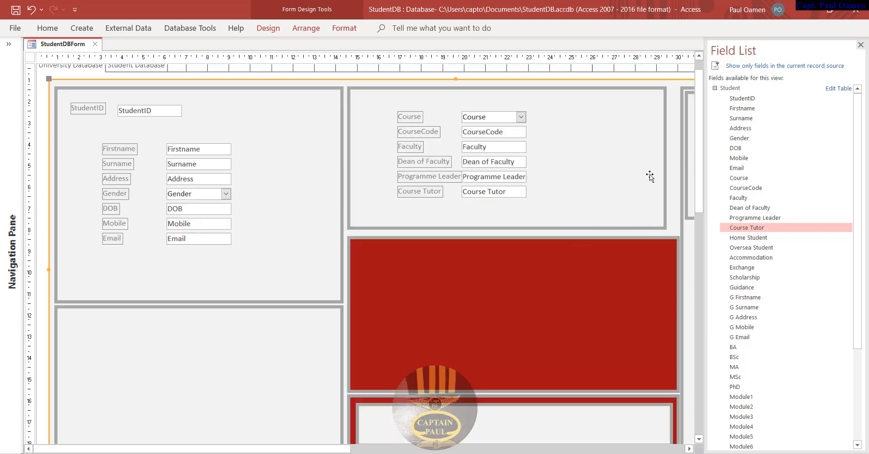
pyautogui.scroll(-5, 661, 338)
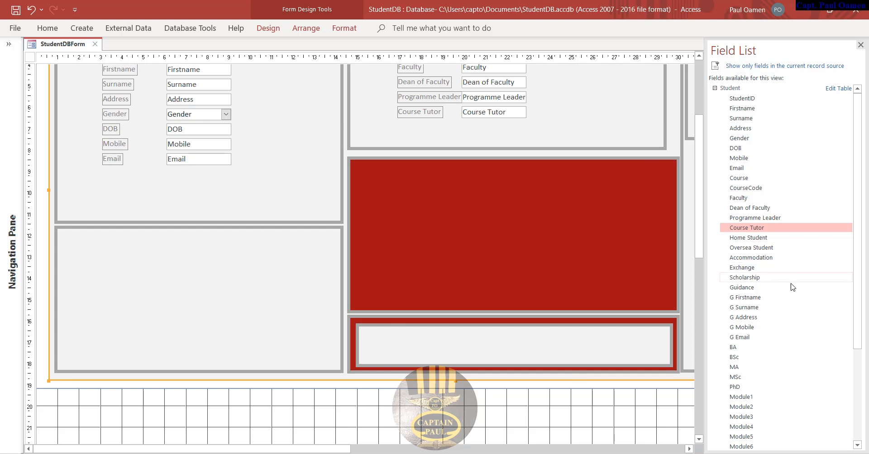
pyautogui.click(745, 289)
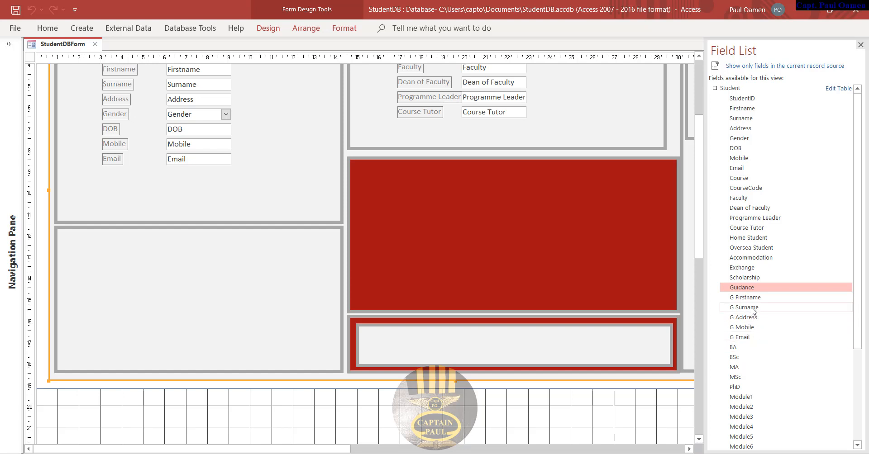
pyautogui.keyDown('ctrl'); pyautogui.click(751, 298); pyautogui.keyUp('ctrl')
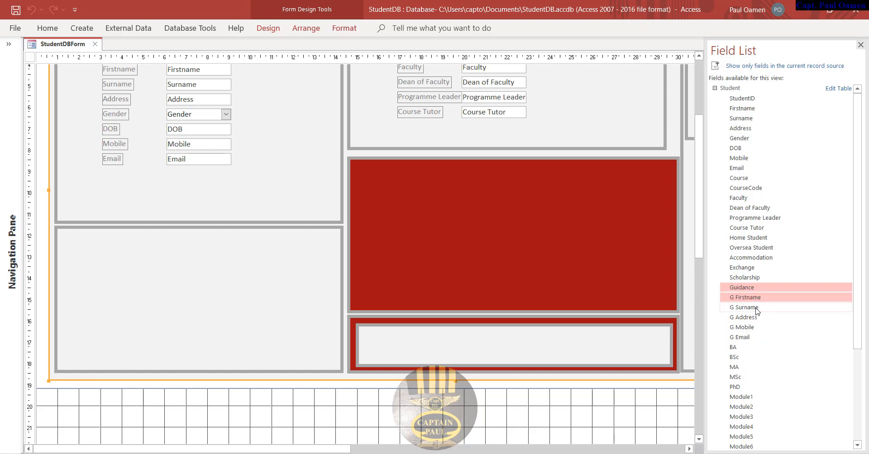
pyautogui.keyDown('ctrl'); pyautogui.click(754, 308); pyautogui.keyUp('ctrl')
pyautogui.keyDown('ctrl'); pyautogui.click(751, 318); pyautogui.keyUp('ctrl')
pyautogui.keyDown('ctrl'); pyautogui.click(748, 327); pyautogui.keyUp('ctrl')
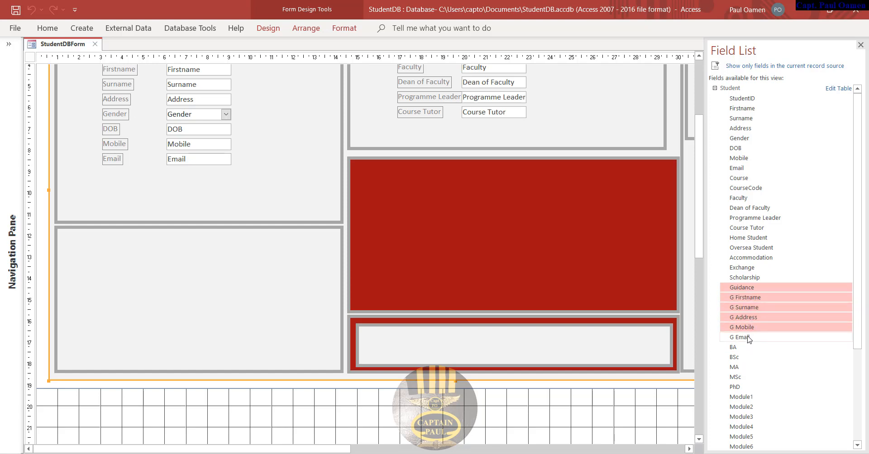
pyautogui.keyDown('ctrl'); pyautogui.click(749, 337); pyautogui.keyUp('ctrl')
pyautogui.moveTo(754, 341); pyautogui.dragTo(313, 327)
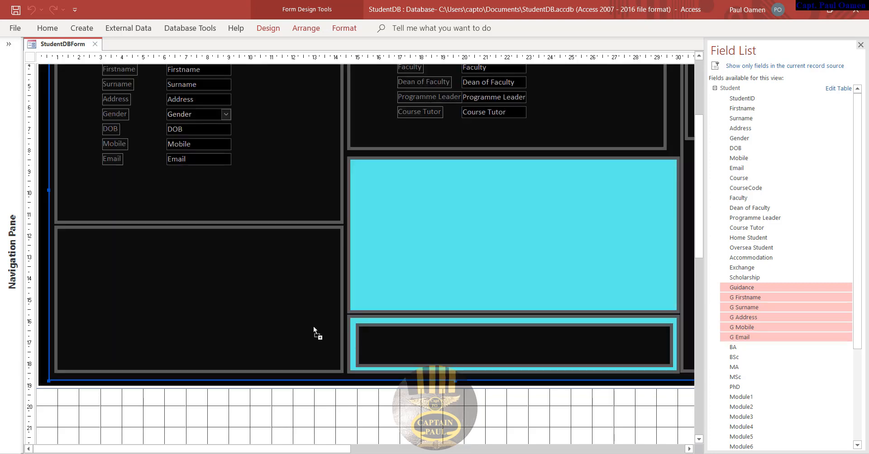
pyautogui.moveTo(216, 305); pyautogui.dragTo(219, 265)
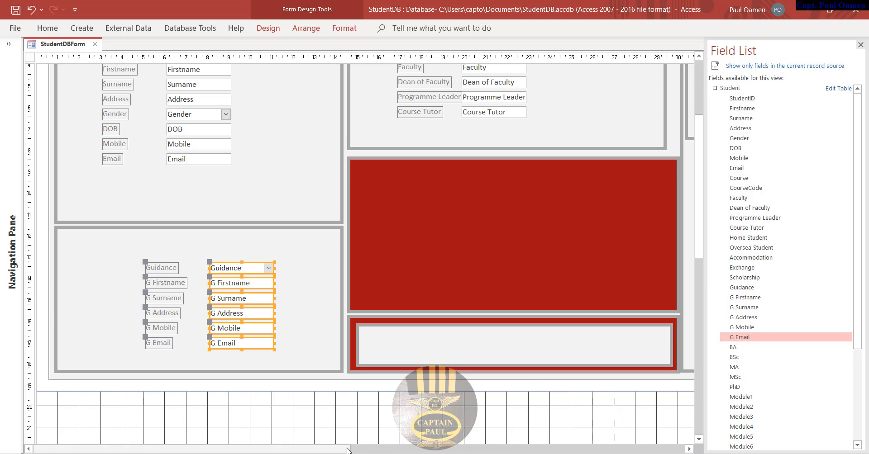
pyautogui.moveTo(348, 449); pyautogui.dragTo(494, 449)
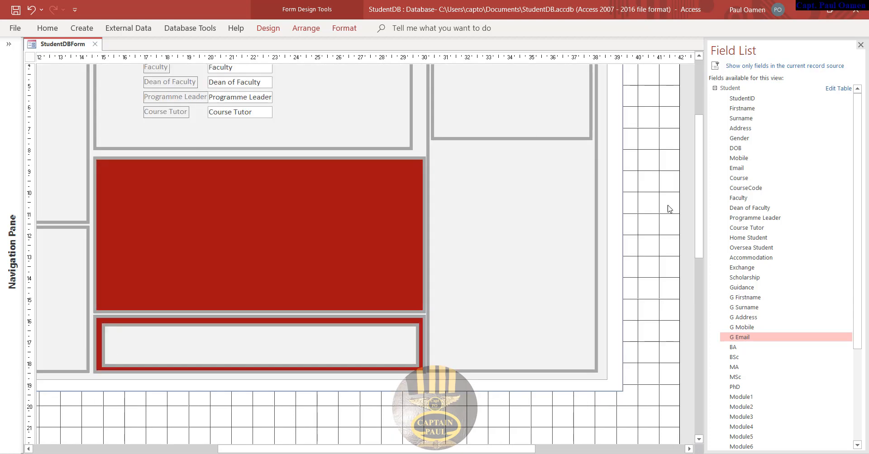
# - Add labelled BA, BSc, MA, MSc and PhD combo boxes to the far-right upper box
pyautogui.moveTo(698, 218); pyautogui.dragTo(713, 121)
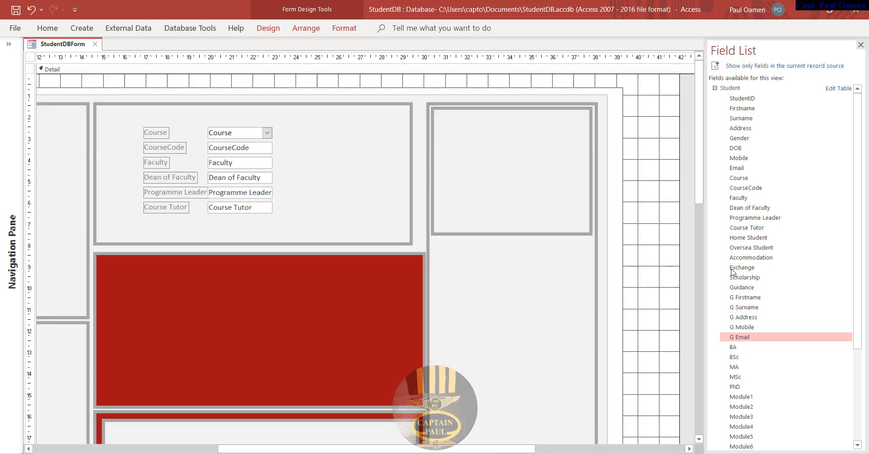
pyautogui.click(735, 347)
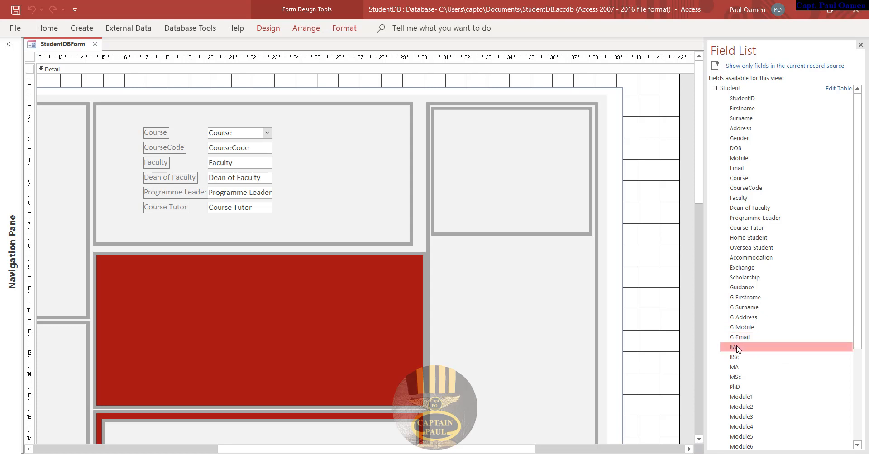
pyautogui.keyDown('ctrl'); pyautogui.click(740, 358); pyautogui.keyUp('ctrl')
pyautogui.keyDown('ctrl'); pyautogui.click(740, 368); pyautogui.keyUp('ctrl')
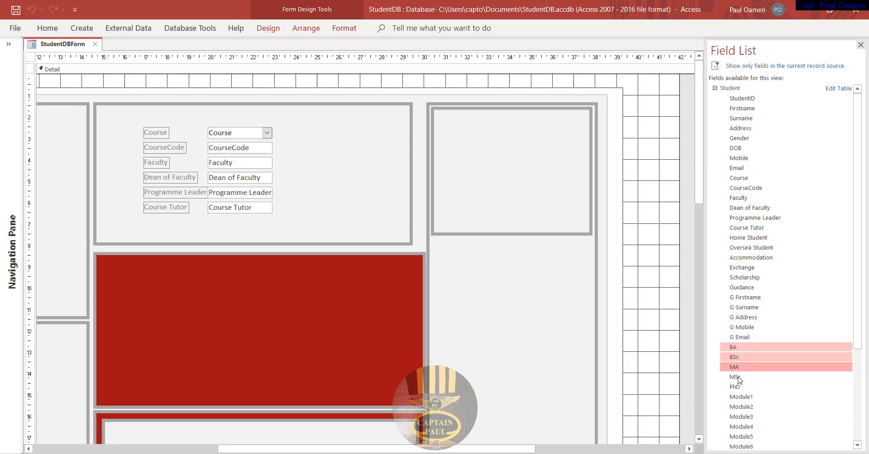
pyautogui.keyDown('ctrl'); pyautogui.click(740, 378); pyautogui.keyUp('ctrl')
pyautogui.keyDown('ctrl'); pyautogui.click(741, 388); pyautogui.keyUp('ctrl')
pyautogui.moveTo(741, 388); pyautogui.dragTo(504, 176)
pyautogui.moveTo(522, 151); pyautogui.dragTo(525, 132)
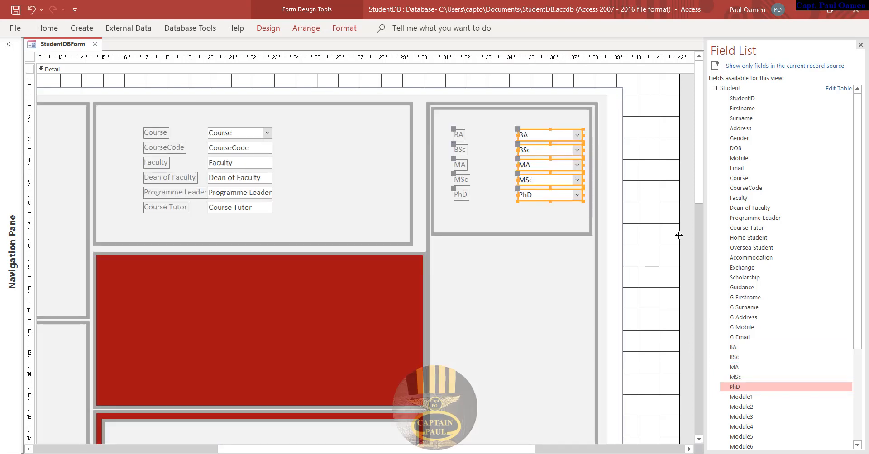
pyautogui.moveTo(702, 172); pyautogui.dragTo(699, 211)
pyautogui.moveTo(857, 312); pyautogui.dragTo(857, 412)
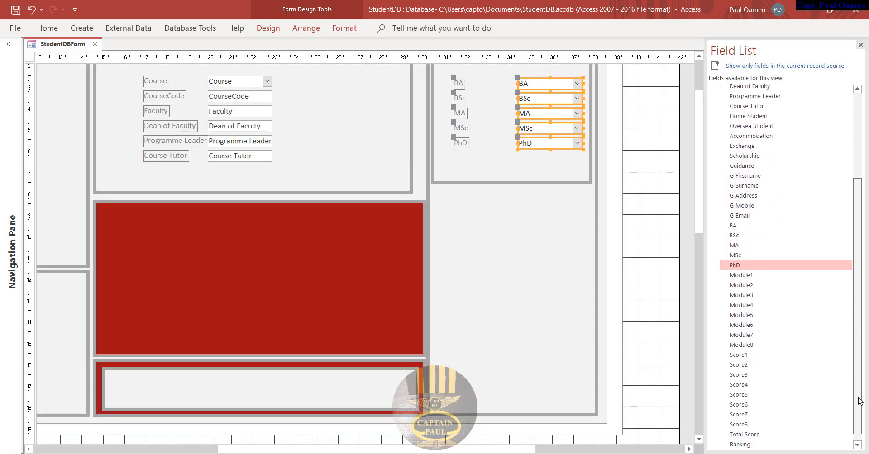
# - Place Module1 through Module8 combo boxes beneath the BA–PhD degree fields
pyautogui.click(738, 273)
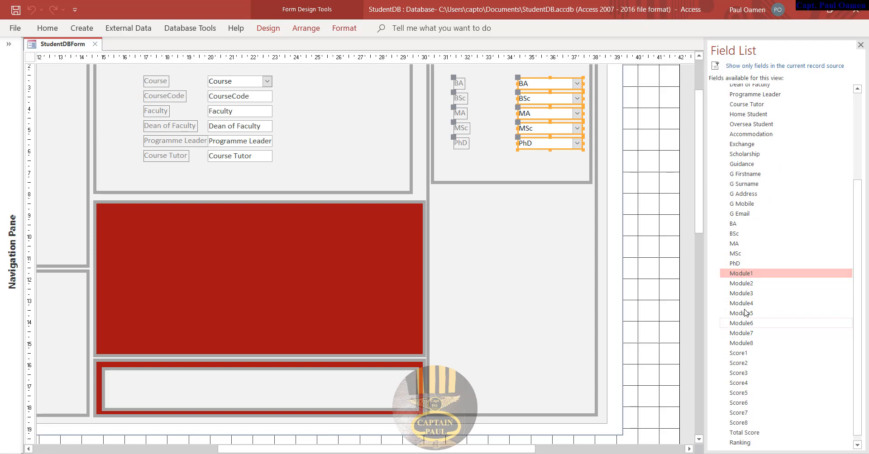
pyautogui.keyDown('ctrl'); pyautogui.click(746, 284); pyautogui.keyUp('ctrl')
pyautogui.keyDown('ctrl'); pyautogui.click(749, 294); pyautogui.keyUp('ctrl')
pyautogui.keyDown('ctrl'); pyautogui.click(750, 304); pyautogui.keyUp('ctrl')
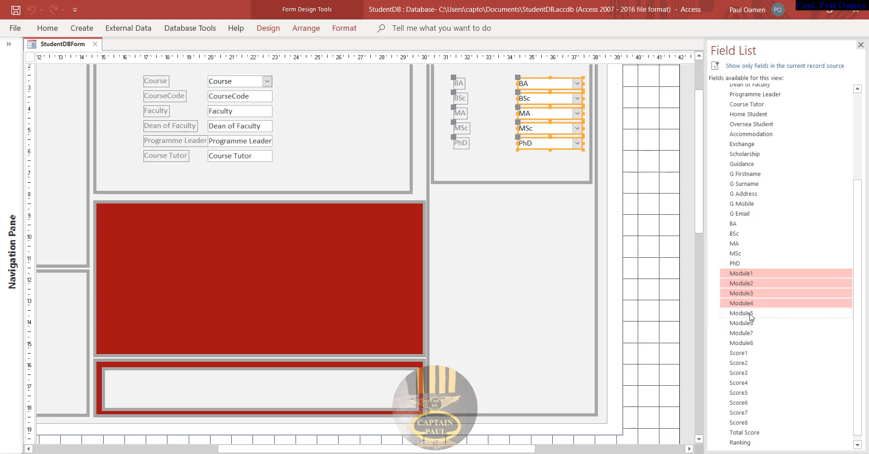
pyautogui.keyDown('ctrl'); pyautogui.click(749, 314); pyautogui.keyUp('ctrl')
pyautogui.keyDown('ctrl'); pyautogui.click(751, 324); pyautogui.keyUp('ctrl')
pyautogui.keyDown('ctrl'); pyautogui.click(751, 334); pyautogui.keyUp('ctrl')
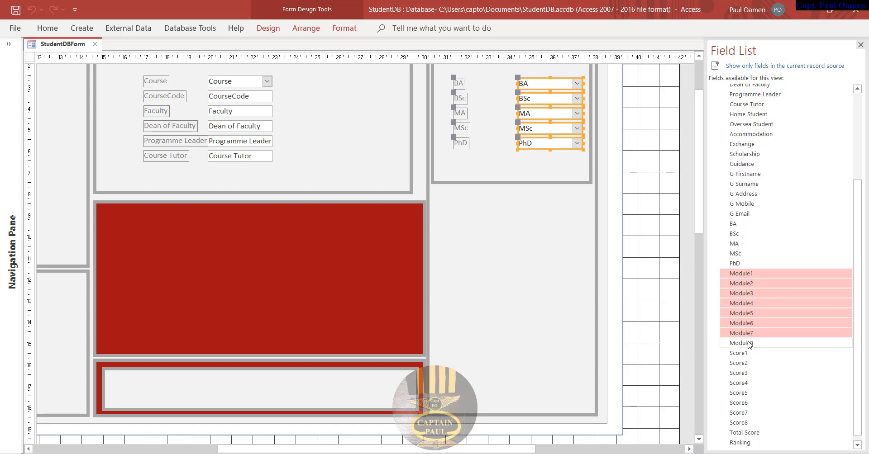
pyautogui.keyDown('ctrl'); pyautogui.click(749, 343); pyautogui.keyUp('ctrl')
pyautogui.moveTo(749, 343); pyautogui.dragTo(509, 200)
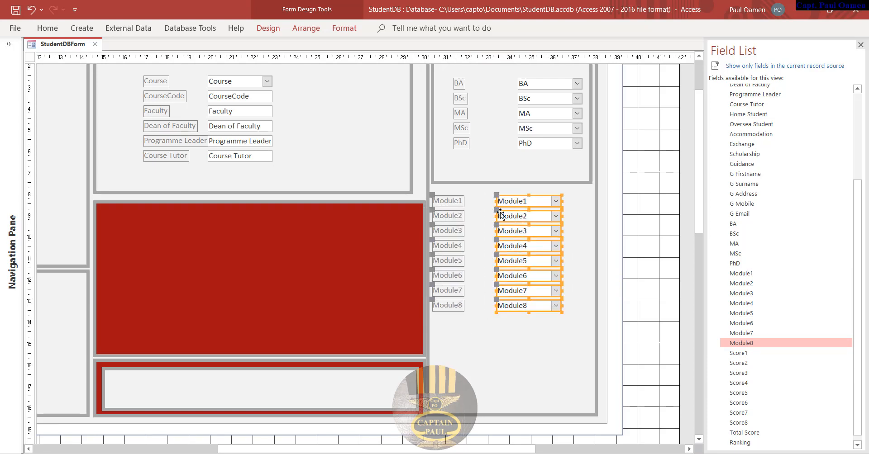
pyautogui.click(633, 228)
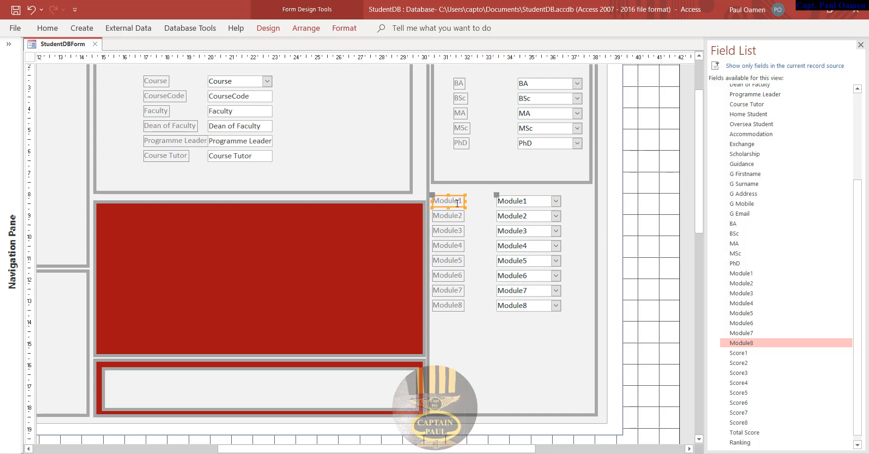
# - Shorten the Module1–Module5 labels to just the numbers 1 to 5
pyautogui.moveTo(461, 201); pyautogui.dragTo(428, 202)
pyautogui.write('1')
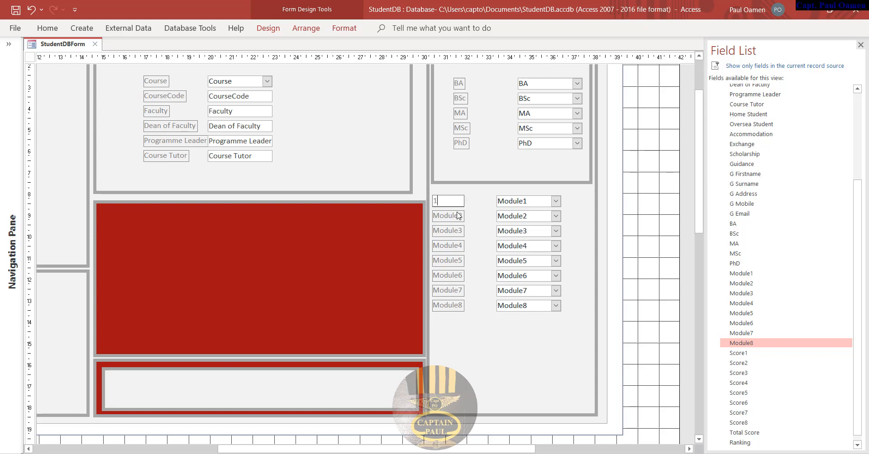
pyautogui.press('Return')
pyautogui.click(461, 215)
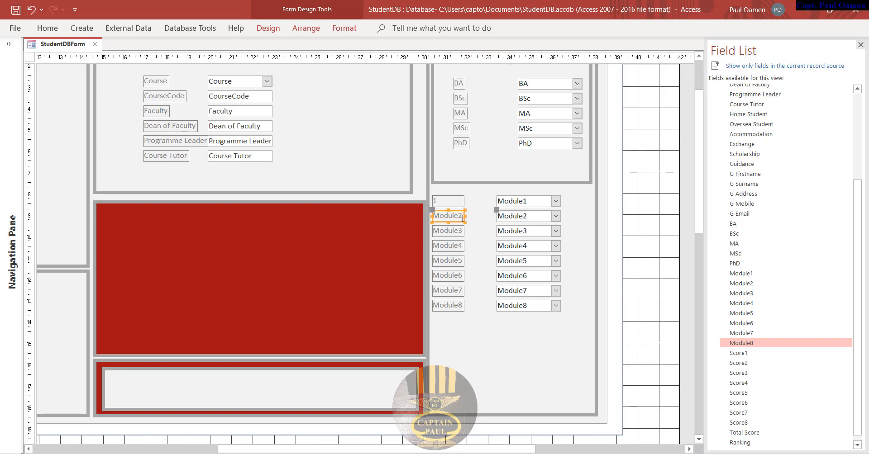
pyautogui.click(462, 218)
pyautogui.moveTo(459, 217); pyautogui.dragTo(423, 217)
pyautogui.press('BackSpace')
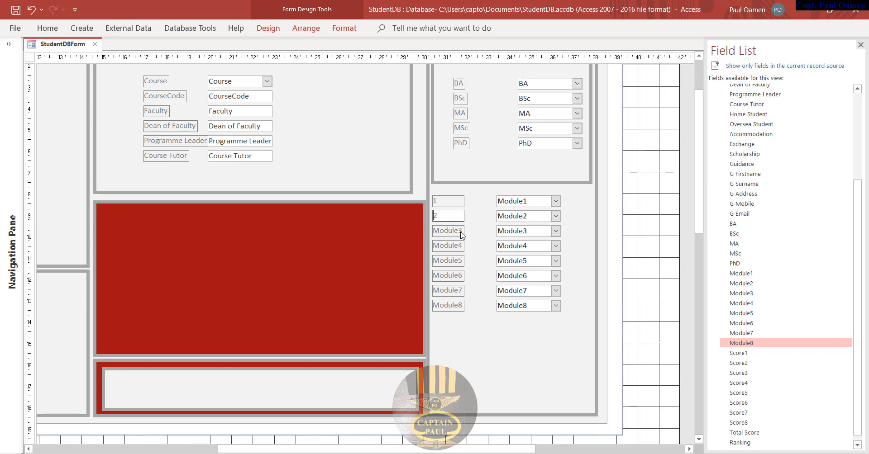
pyautogui.click(453, 231)
pyautogui.moveTo(444, 232); pyautogui.dragTo(423, 235)
pyautogui.press('BackSpace')
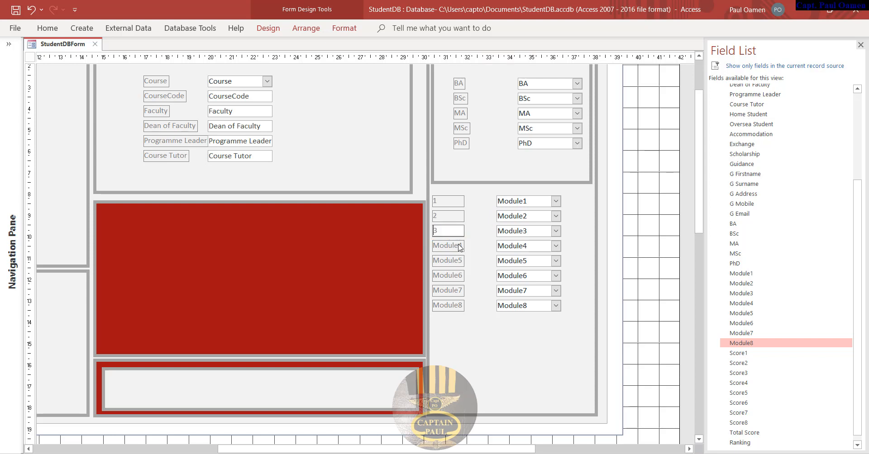
pyautogui.click(460, 247)
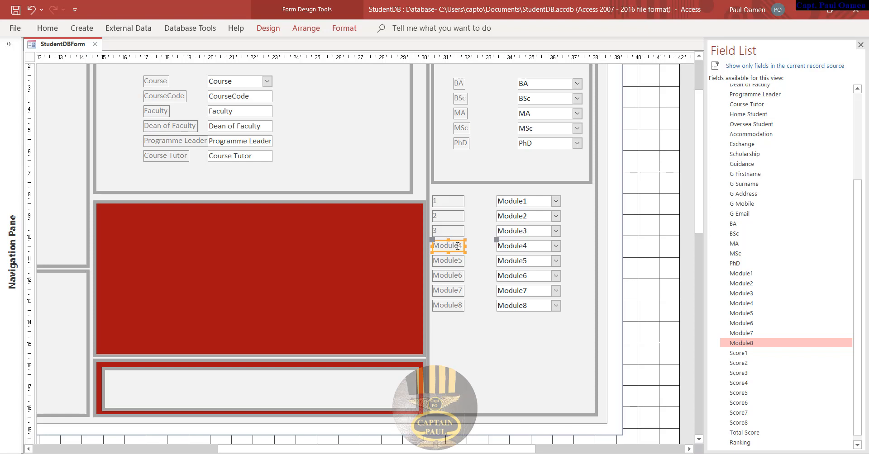
pyautogui.moveTo(458, 246); pyautogui.dragTo(436, 246)
pyautogui.press('BackSpace')
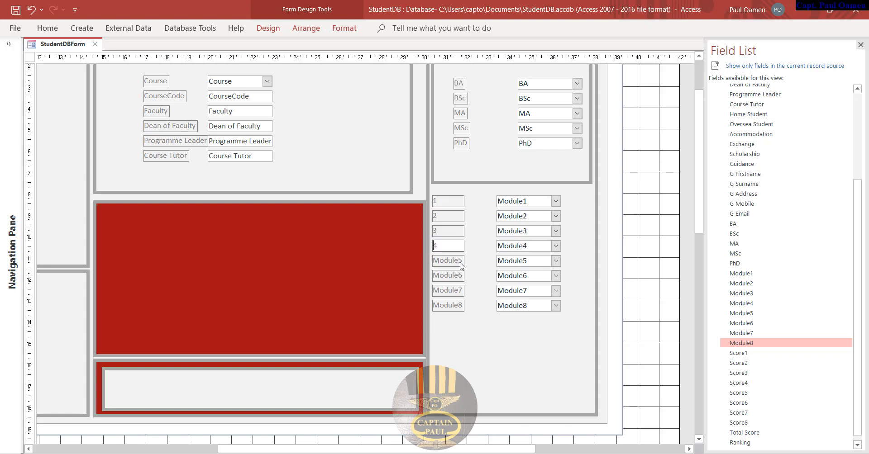
pyautogui.click(461, 262)
pyautogui.moveTo(458, 260); pyautogui.dragTo(434, 261)
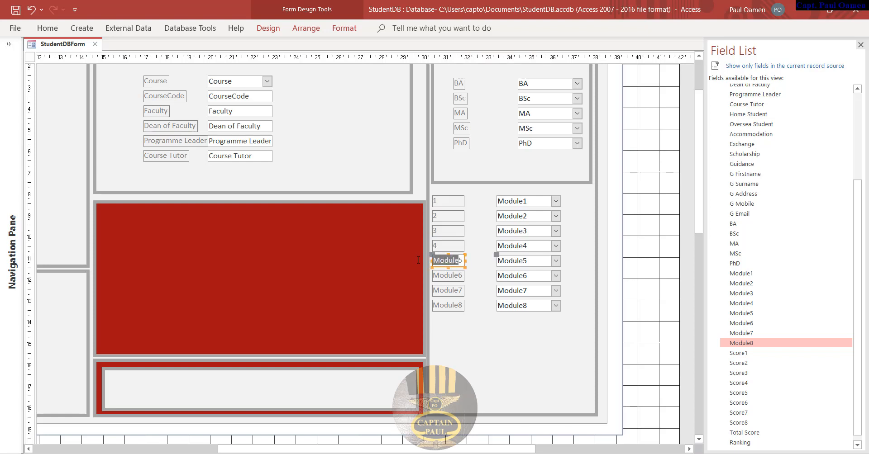
pyautogui.press('BackSpace')
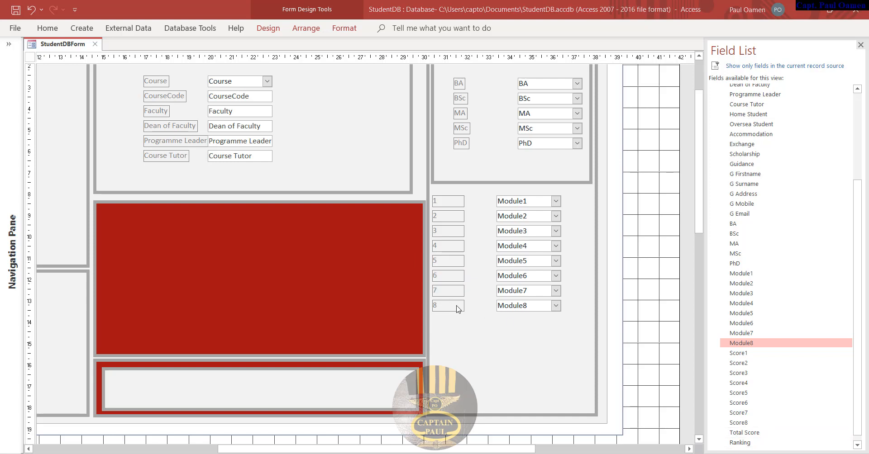
# - Make the number labels 1–8 narrower together
pyautogui.click(456, 207)
pyautogui.keyDown('shift'); pyautogui.click(453, 217); pyautogui.keyUp('shift')
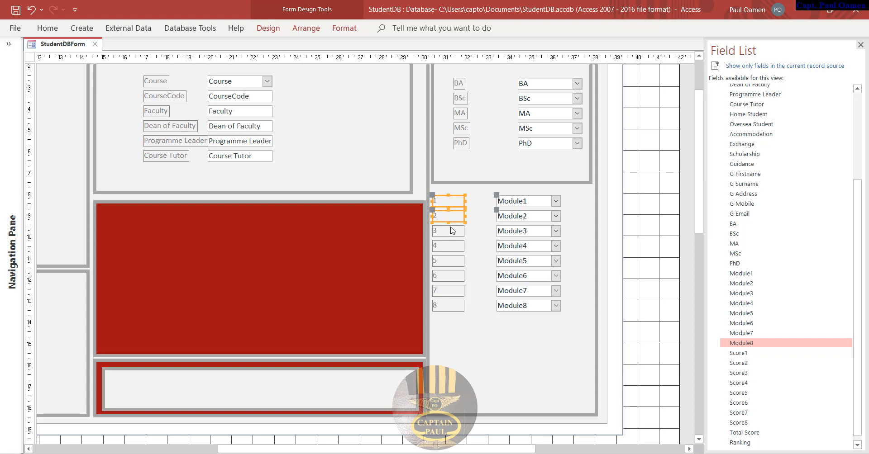
pyautogui.keyDown('shift'); pyautogui.click(449, 245); pyautogui.keyUp('shift')
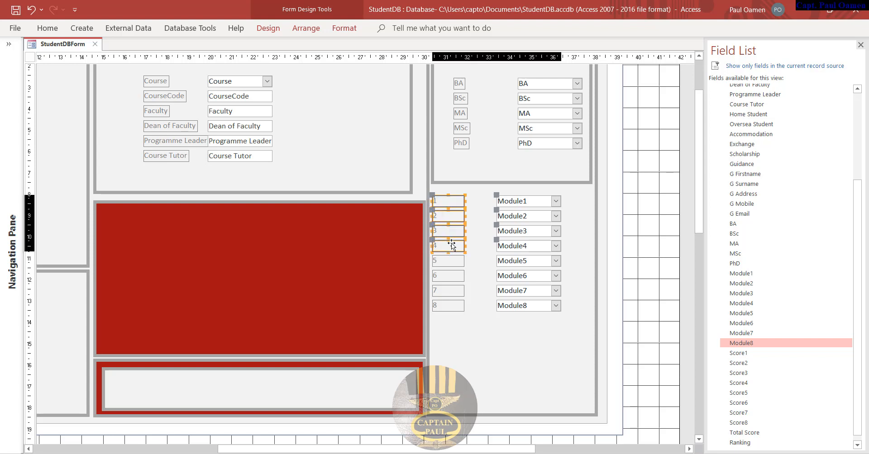
pyautogui.keyDown('shift'); pyautogui.click(454, 277); pyautogui.keyUp('shift')
pyautogui.keyDown('shift'); pyautogui.click(451, 291); pyautogui.keyUp('shift')
pyautogui.keyDown('shift'); pyautogui.click(450, 305); pyautogui.keyUp('shift')
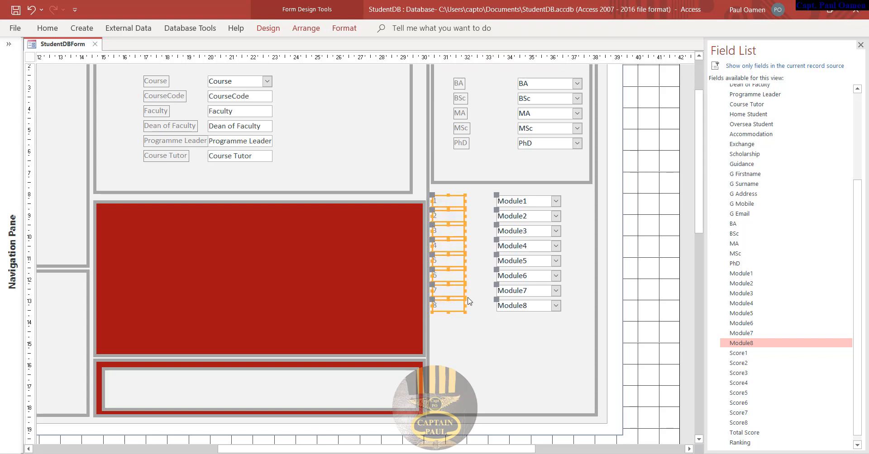
pyautogui.moveTo(463, 290); pyautogui.dragTo(447, 291)
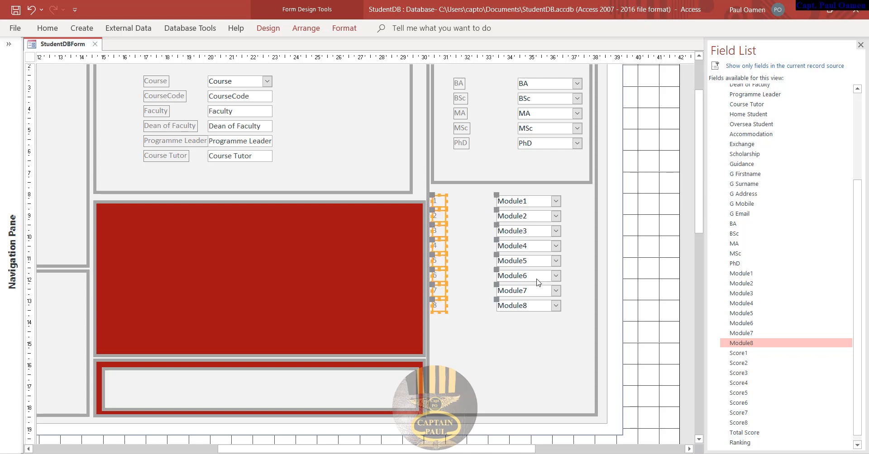
# - Move the Module1–Module7 combo boxes left into a column beside their number labels
pyautogui.click(635, 225)
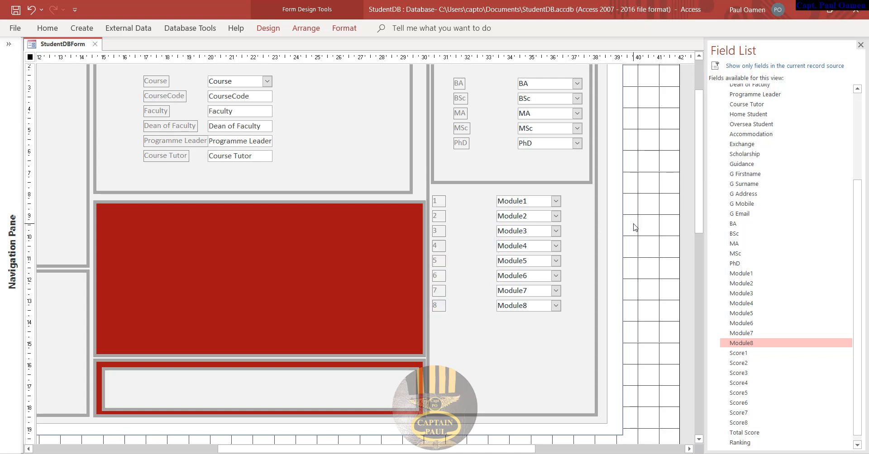
pyautogui.click(527, 202)
pyautogui.moveTo(495, 196); pyautogui.dragTo(455, 208)
pyautogui.click(500, 216)
pyautogui.click(499, 234)
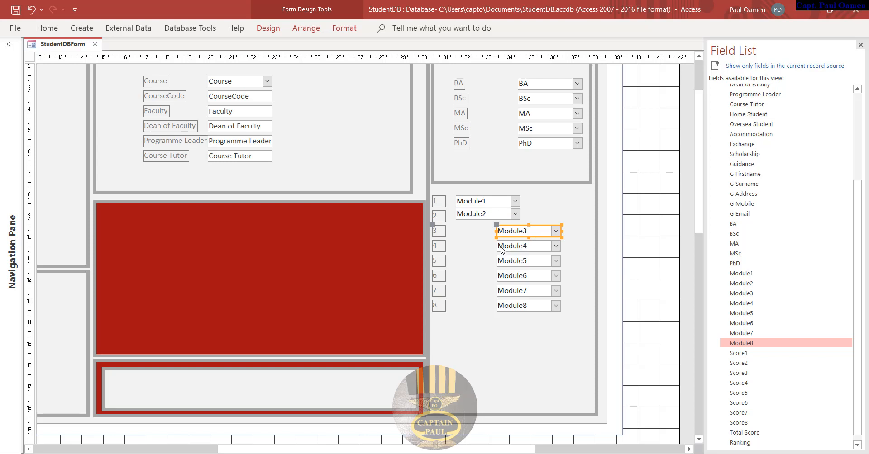
pyautogui.keyDown('shift'); pyautogui.click(501, 247); pyautogui.keyUp('shift')
pyautogui.keyDown('shift'); pyautogui.click(503, 261); pyautogui.keyUp('shift')
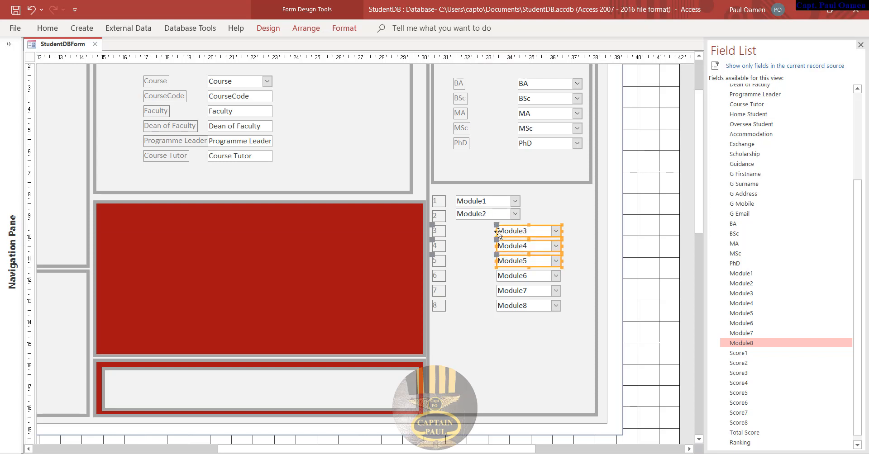
pyautogui.moveTo(498, 232); pyautogui.dragTo(456, 237)
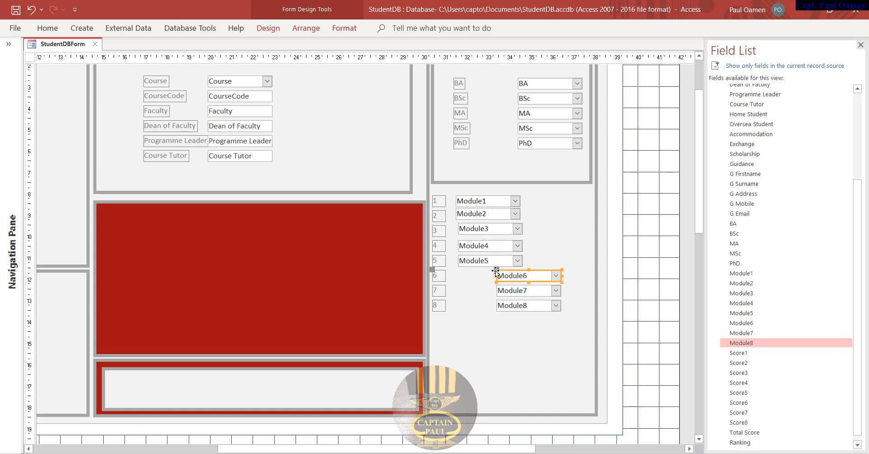
pyautogui.moveTo(494, 270); pyautogui.dragTo(456, 270)
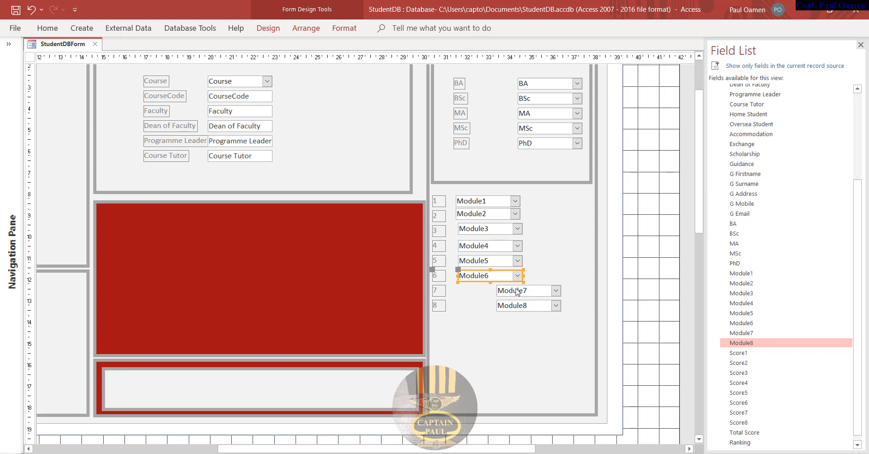
pyautogui.moveTo(498, 290); pyautogui.dragTo(456, 299)
pyautogui.click(516, 307)
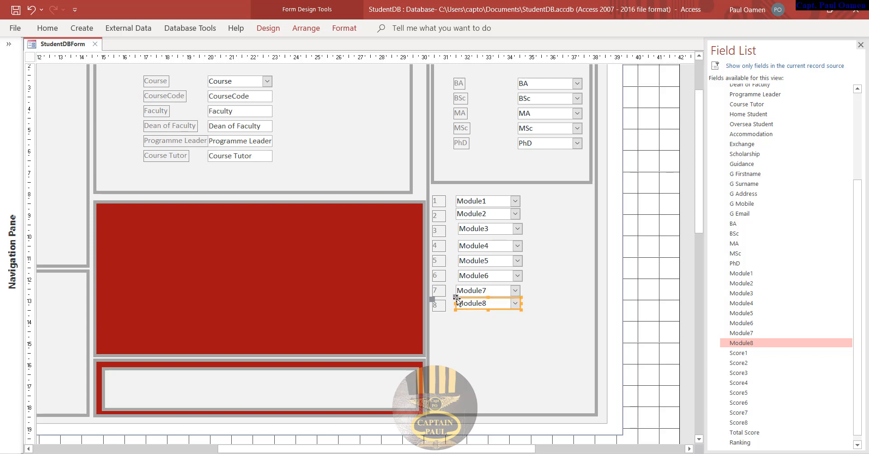
# - Add the Score1–Score8 fields from the Field List onto the form beside the Module combos
pyautogui.click(749, 354)
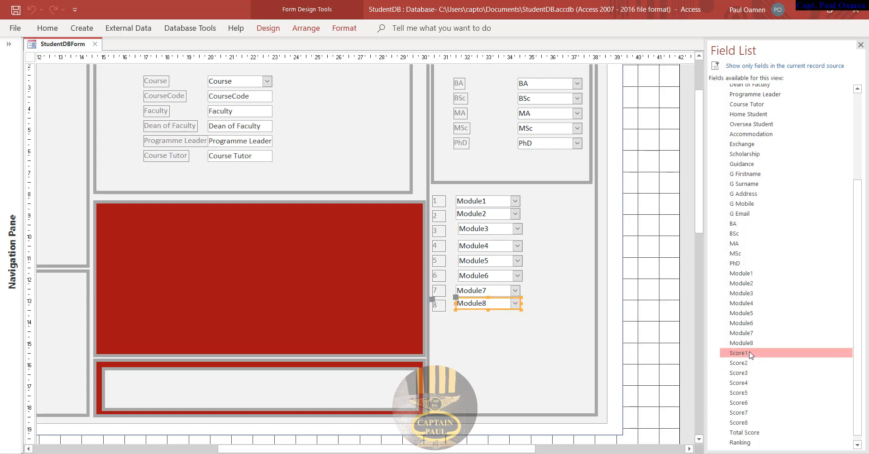
pyautogui.keyDown('ctrl'); pyautogui.click(746, 363); pyautogui.keyUp('ctrl')
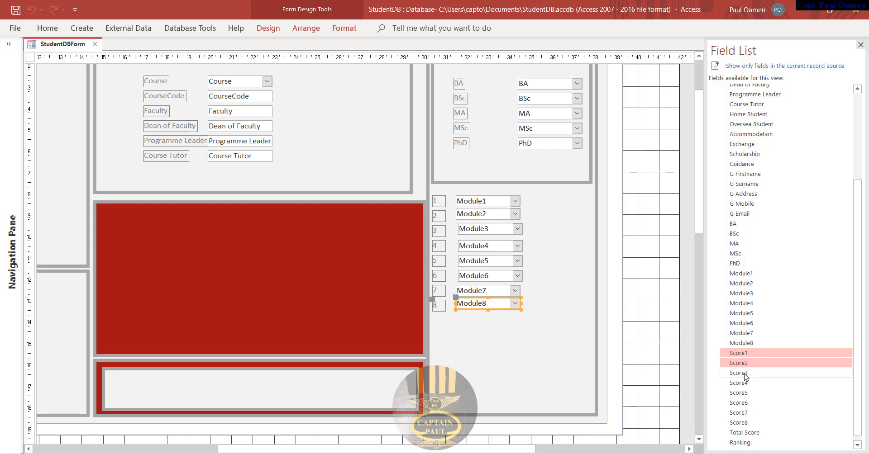
pyautogui.keyDown('ctrl'); pyautogui.click(746, 373); pyautogui.keyUp('ctrl')
pyautogui.keyDown('ctrl'); pyautogui.click(746, 383); pyautogui.keyUp('ctrl')
pyautogui.keyDown('ctrl'); pyautogui.click(747, 393); pyautogui.keyUp('ctrl')
pyautogui.keyDown('ctrl'); pyautogui.click(746, 403); pyautogui.keyUp('ctrl')
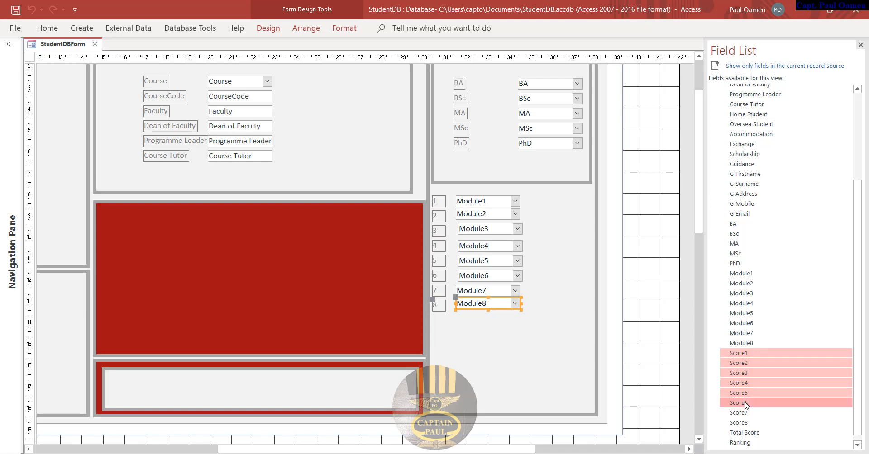
pyautogui.keyDown('ctrl'); pyautogui.click(747, 413); pyautogui.keyUp('ctrl')
pyautogui.keyDown('ctrl'); pyautogui.click(747, 423); pyautogui.keyUp('ctrl')
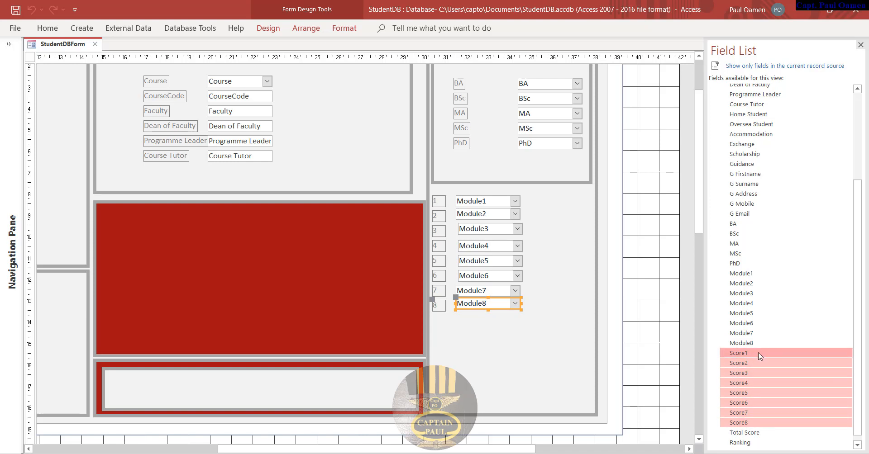
pyautogui.moveTo(760, 354); pyautogui.dragTo(599, 269)
pyautogui.moveTo(574, 220); pyautogui.dragTo(553, 262)
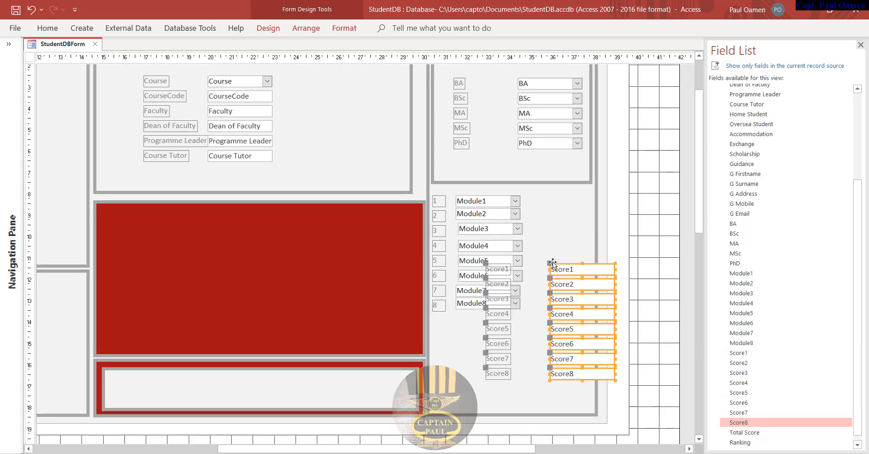
# - Delete the labels of all eight Score text boxes
pyautogui.click(526, 355)
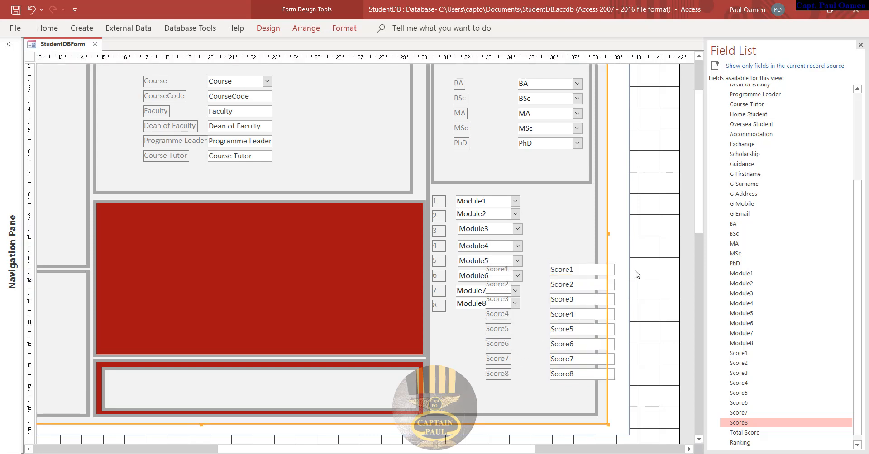
pyautogui.click(497, 376)
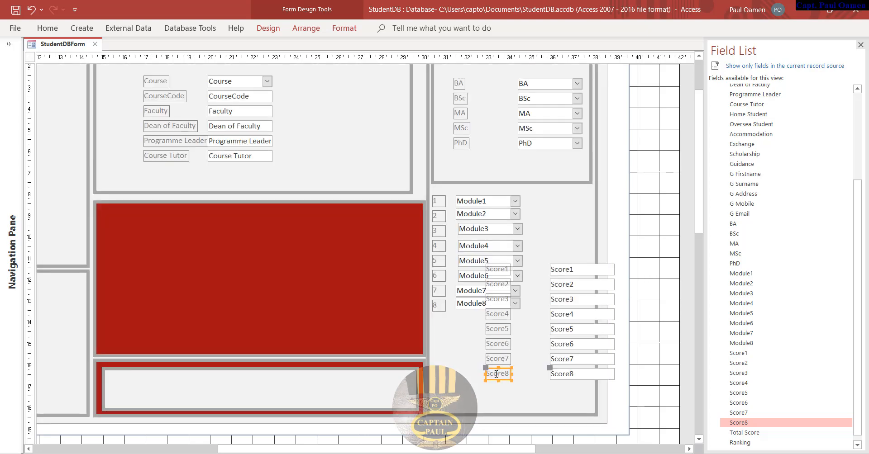
pyautogui.press('Delete')
pyautogui.press('Delete')
pyautogui.press('Delete')
pyautogui.click(498, 329)
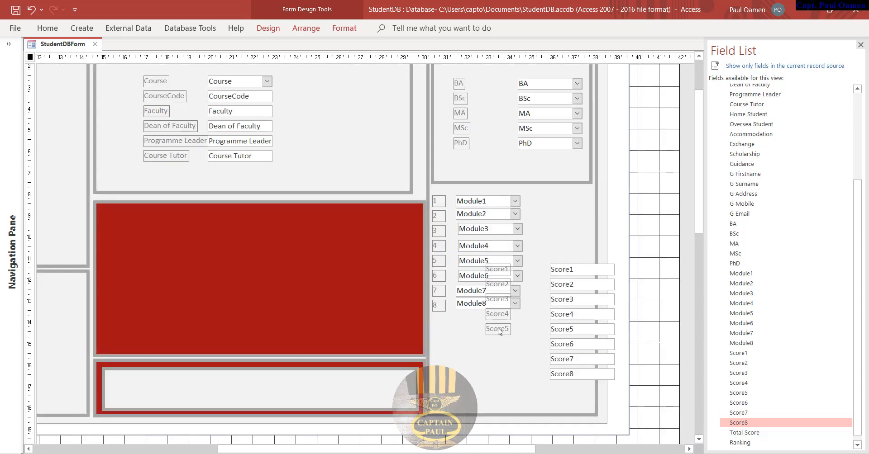
pyautogui.press('Delete')
pyautogui.click(500, 313)
pyautogui.press('Delete')
pyautogui.click(500, 301)
pyautogui.press('Delete')
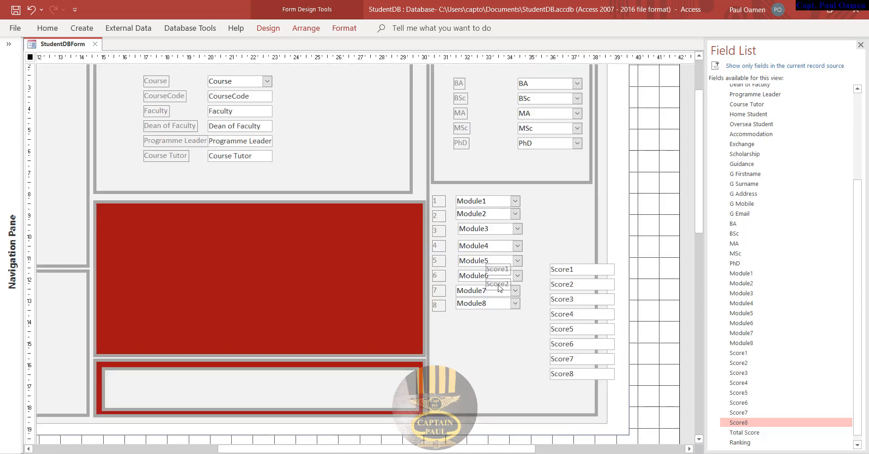
pyautogui.click(500, 286)
pyautogui.press('Delete')
pyautogui.click(499, 270)
pyautogui.press('Delete')
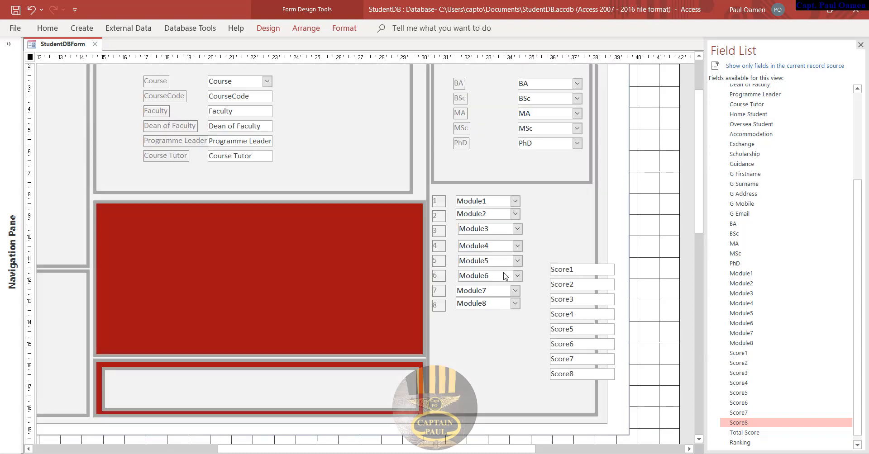
# - Narrow the eight Score text boxes together and move them up beside Module1–Module8
pyautogui.click(572, 272)
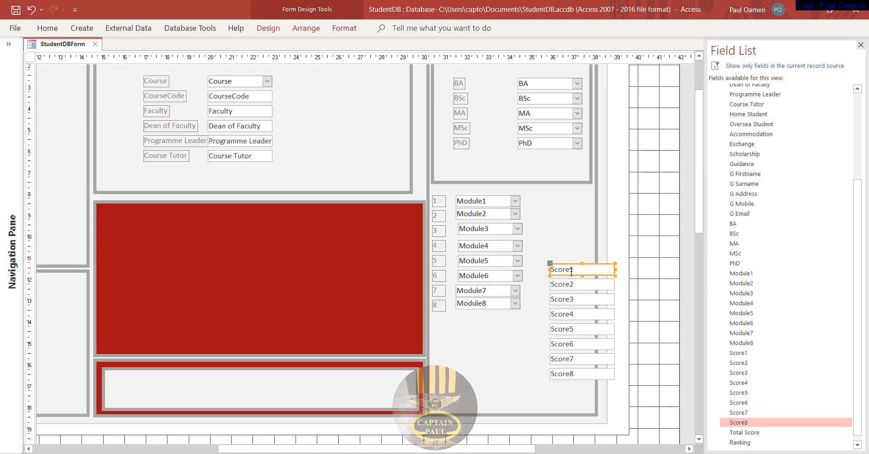
pyautogui.keyDown('shift'); pyautogui.click(571, 285); pyautogui.keyUp('shift')
pyautogui.keyDown('shift'); pyautogui.click(572, 300); pyautogui.keyUp('shift')
pyautogui.keyDown('shift'); pyautogui.click(572, 315); pyautogui.keyUp('shift')
pyautogui.keyDown('shift'); pyautogui.click(572, 330); pyautogui.keyUp('shift')
pyautogui.keyDown('shift'); pyautogui.click(572, 346); pyautogui.keyUp('shift')
pyautogui.keyDown('shift'); pyautogui.click(574, 362); pyautogui.keyUp('shift')
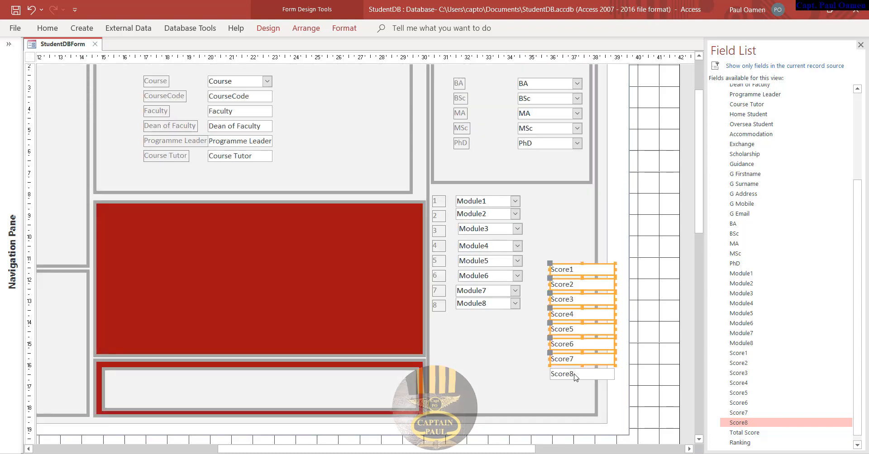
pyautogui.keyDown('shift'); pyautogui.click(574, 377); pyautogui.keyUp('shift')
pyautogui.moveTo(614, 344); pyautogui.dragTo(592, 344)
pyautogui.moveTo(569, 285); pyautogui.dragTo(561, 213)
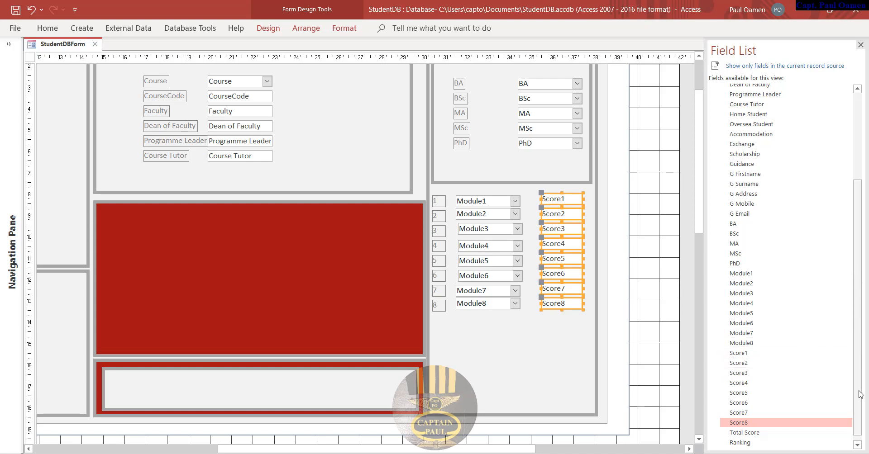
# - Place labelled Total Score, Ranking and Result Date fields below the Score column and adjust them
pyautogui.moveTo(859, 392); pyautogui.dragTo(863, 430)
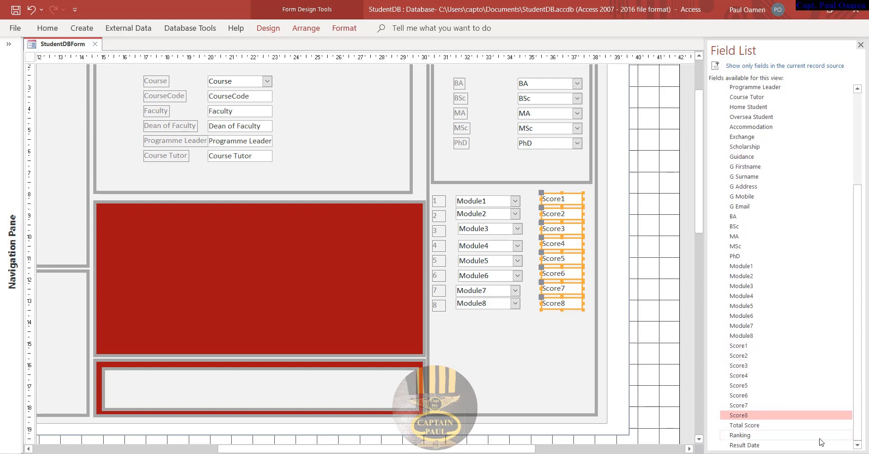
pyautogui.click(744, 426)
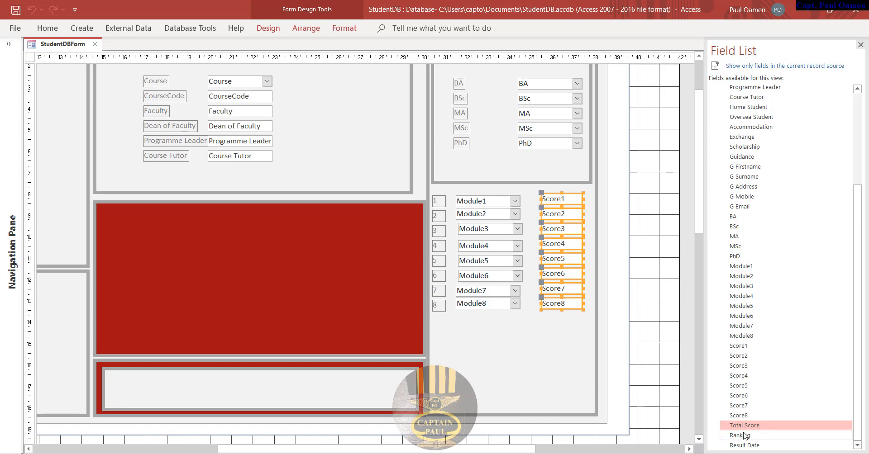
pyautogui.keyDown('ctrl'); pyautogui.click(741, 436); pyautogui.keyUp('ctrl')
pyautogui.keyDown('ctrl'); pyautogui.click(747, 446); pyautogui.keyUp('ctrl')
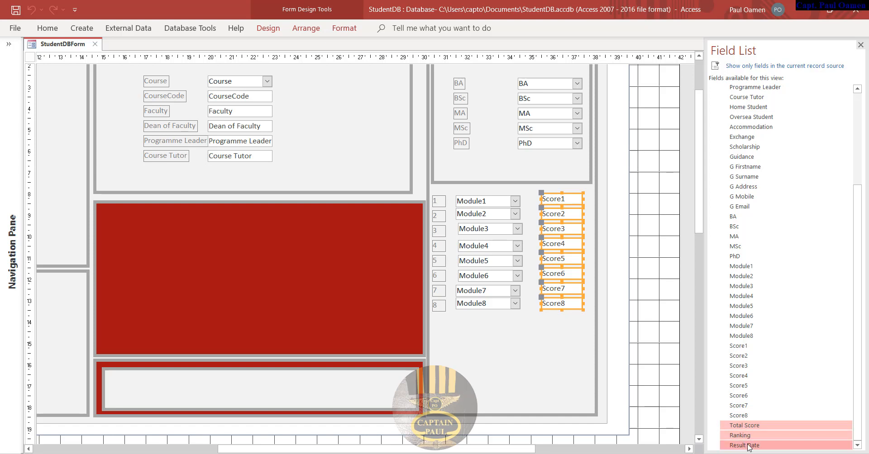
pyautogui.moveTo(751, 446); pyautogui.dragTo(522, 354)
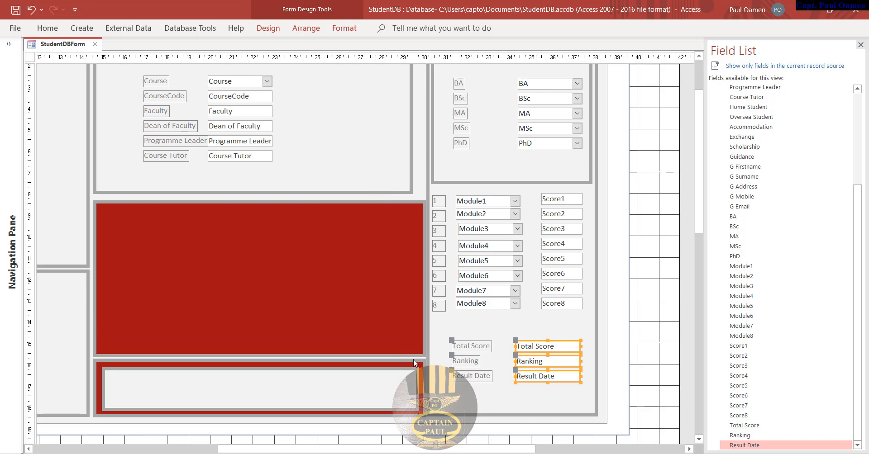
pyautogui.moveTo(447, 449); pyautogui.dragTo(389, 449)
pyautogui.click(237, 384)
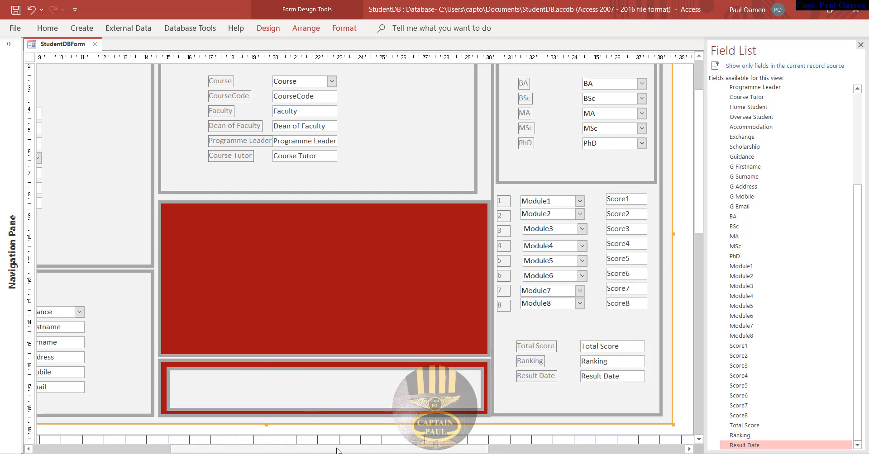
pyautogui.moveTo(337, 450); pyautogui.dragTo(265, 444)
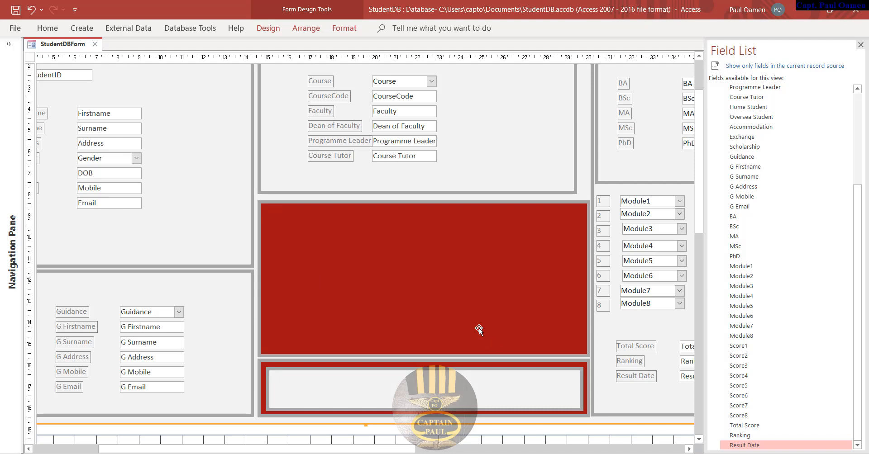
# - Draw option group Frame70 across the large red panel with no options, then close the Field List
pyautogui.click(269, 28)
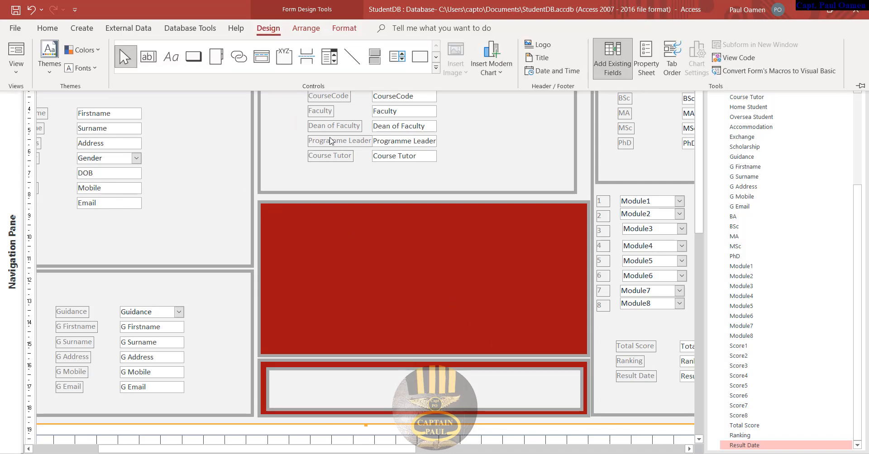
pyautogui.click(284, 56)
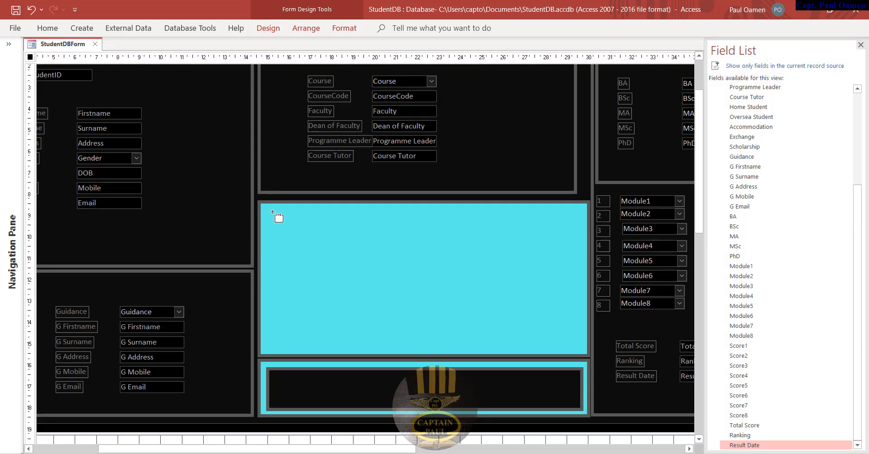
pyautogui.moveTo(272, 212); pyautogui.dragTo(580, 349)
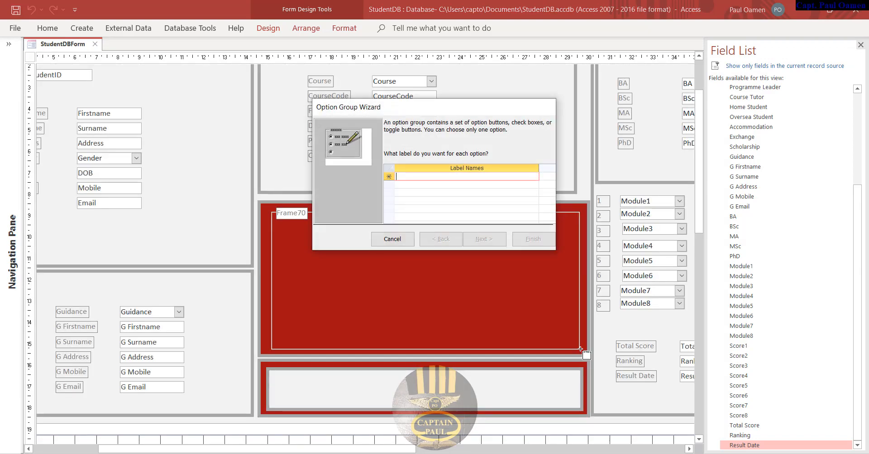
pyautogui.click(406, 243)
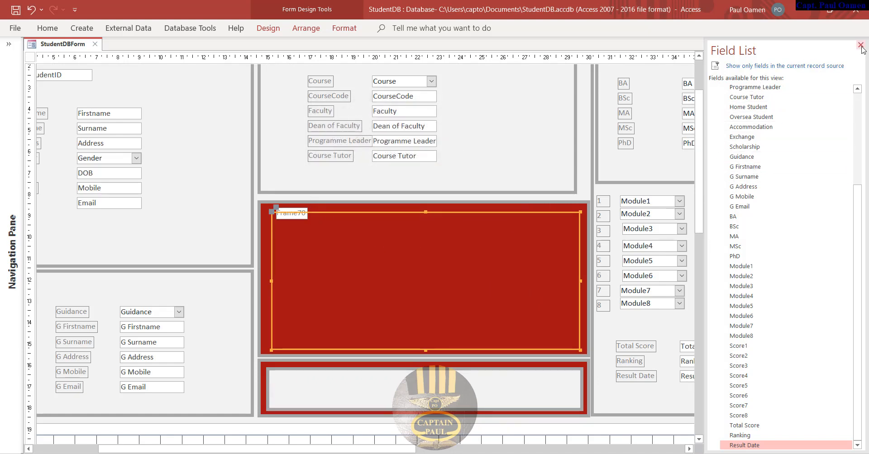
pyautogui.click(860, 46)
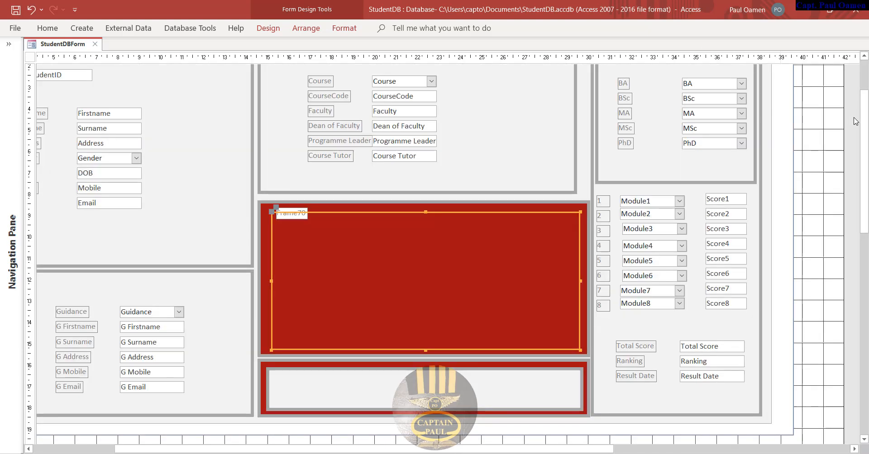
# - Show the Property Sheet and delete the Frame70 caption label
pyautogui.rightClick(828, 197)
pyautogui.click(795, 340)
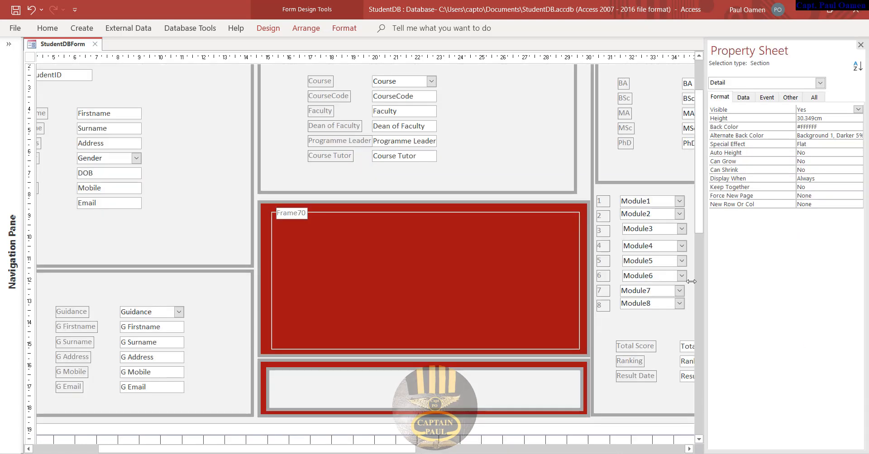
pyautogui.click(304, 217)
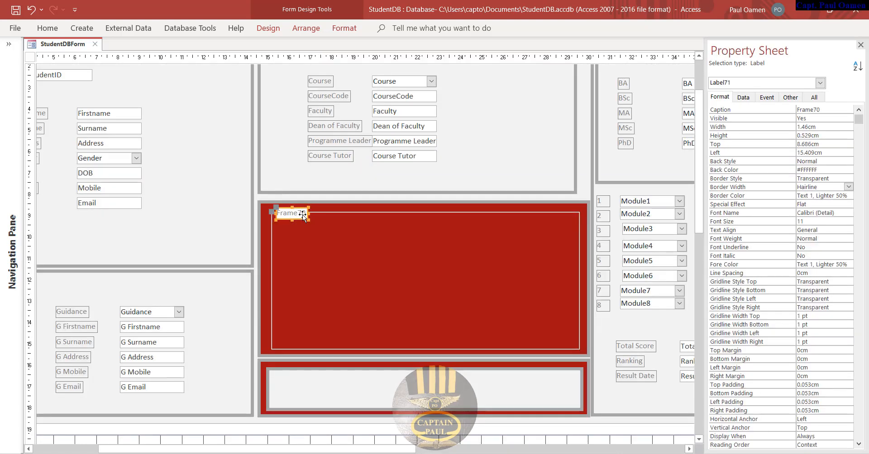
pyautogui.press('Delete')
# - Give the Frame70 option group a Background 1 Darker grey fill and widen it slightly
pyautogui.click(329, 212)
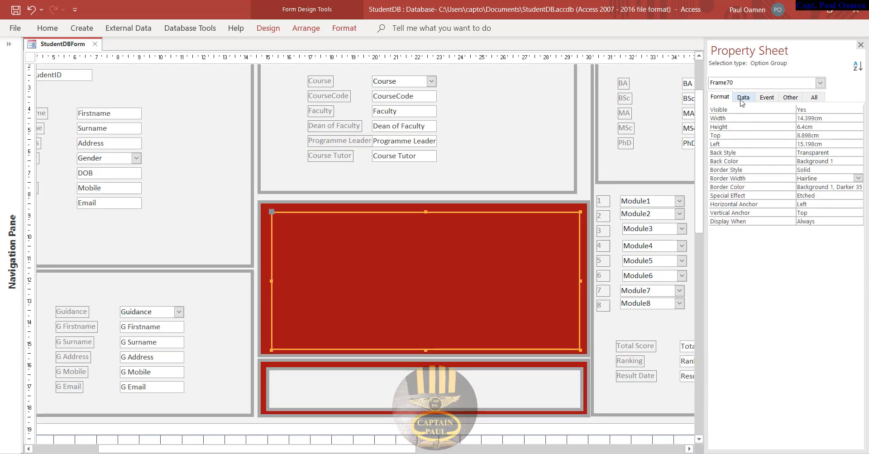
pyautogui.click(855, 162)
pyautogui.click(858, 162)
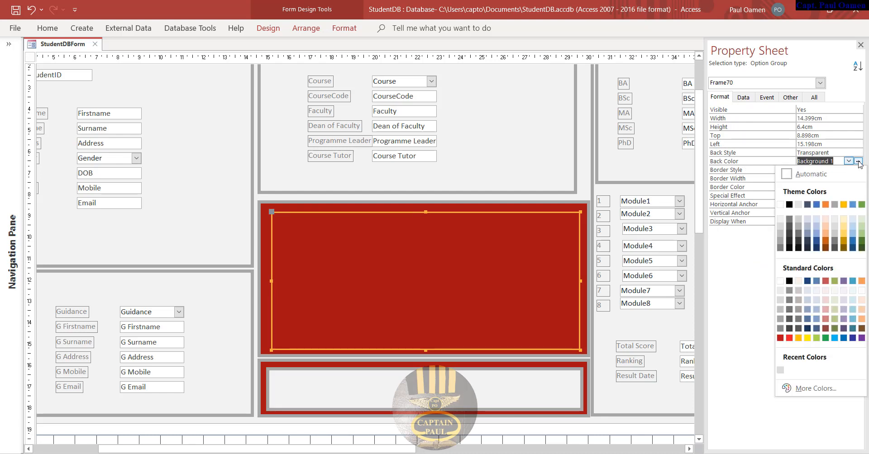
pyautogui.click(782, 226)
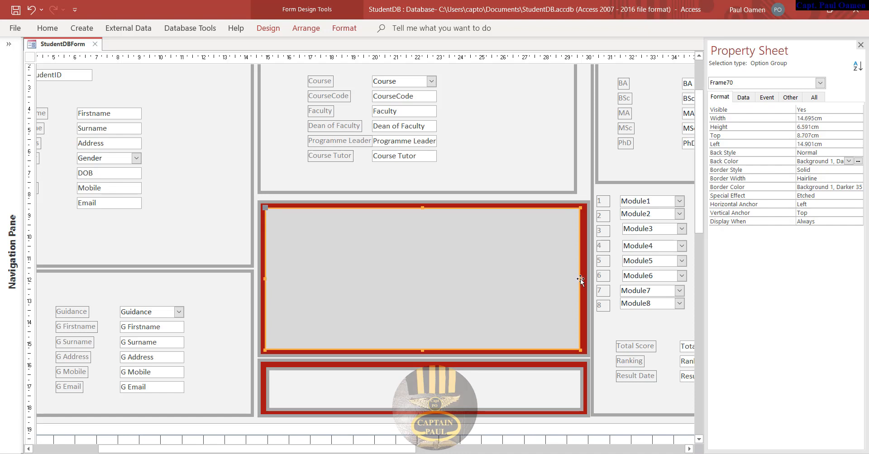
pyautogui.moveTo(581, 279); pyautogui.dragTo(582, 278)
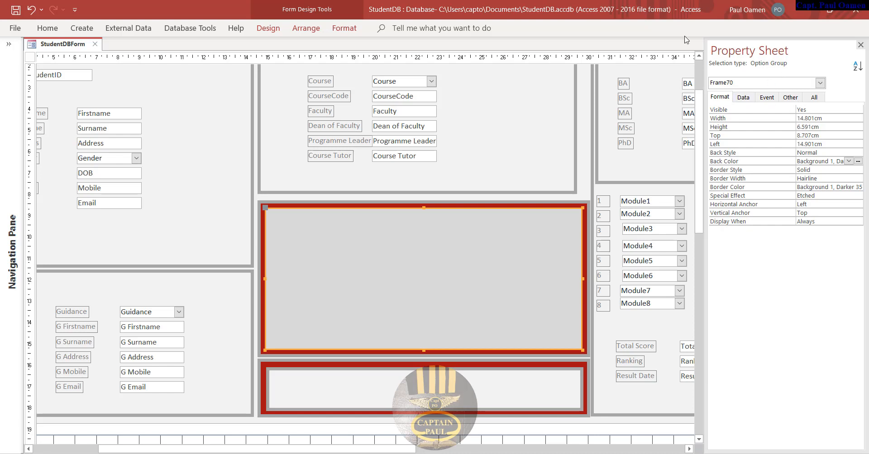
# - Drag Home Student, Oversea Student, Accommodation, Exchange and Scholarship into the grey option group, then close the Field List
pyautogui.click(282, 32)
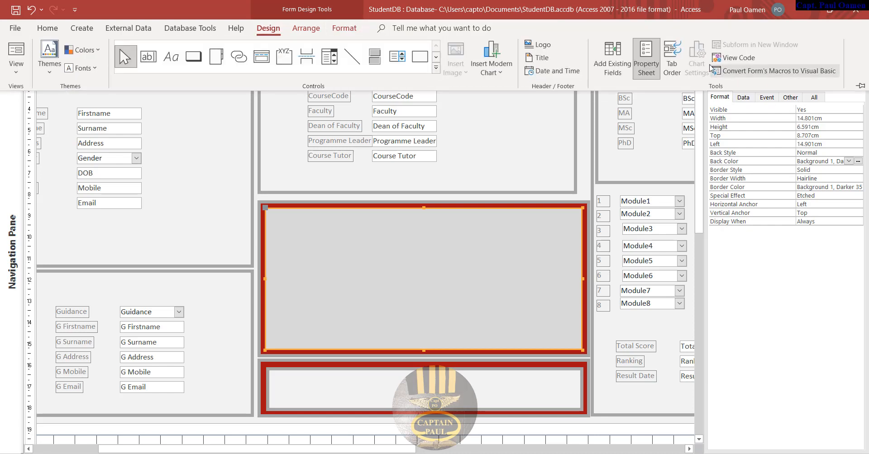
pyautogui.click(624, 68)
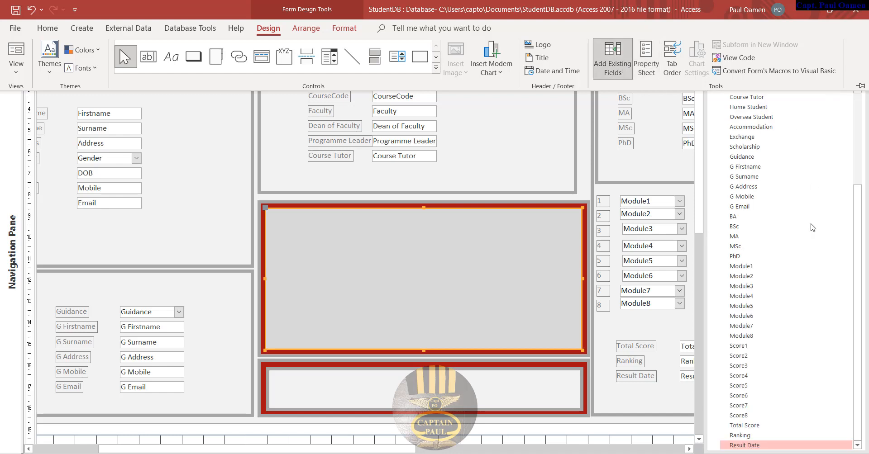
pyautogui.scroll(1, 799, 225)
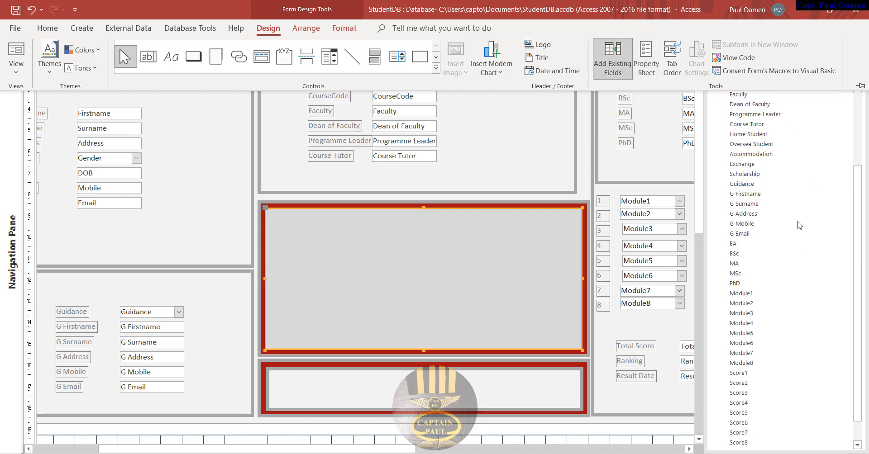
pyautogui.click(760, 134)
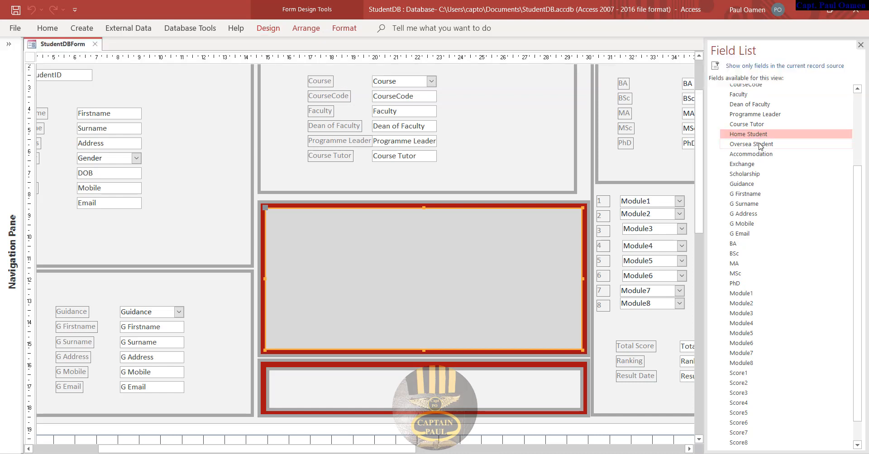
pyautogui.keyDown('ctrl'); pyautogui.click(760, 145); pyautogui.keyUp('ctrl')
pyautogui.keyDown('ctrl'); pyautogui.click(759, 154); pyautogui.keyUp('ctrl')
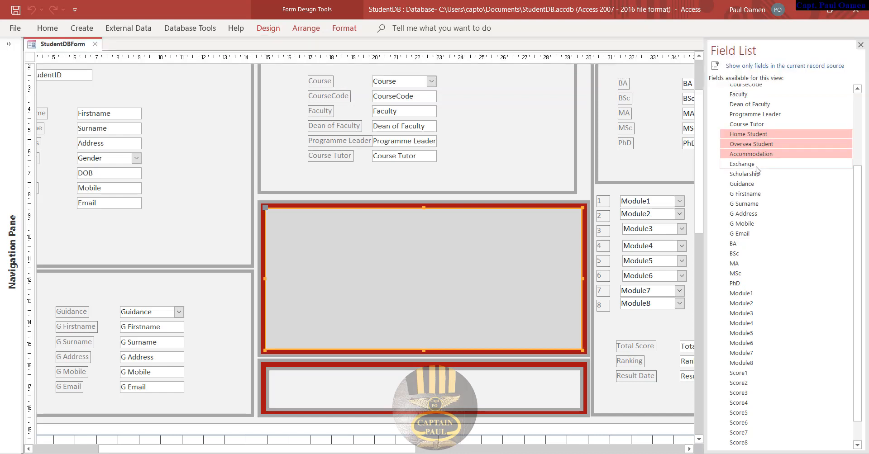
pyautogui.keyDown('ctrl'); pyautogui.click(756, 165); pyautogui.keyUp('ctrl')
pyautogui.keyDown('ctrl'); pyautogui.click(757, 174); pyautogui.keyUp('ctrl')
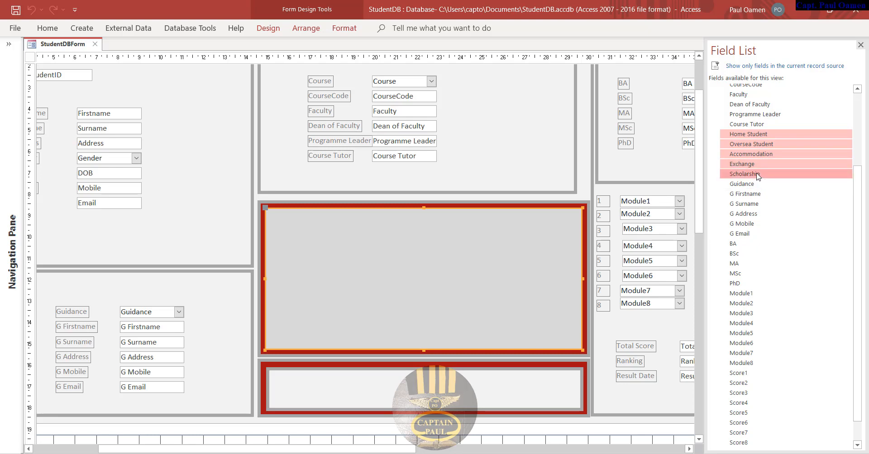
pyautogui.moveTo(758, 177); pyautogui.dragTo(545, 262)
pyautogui.moveTo(427, 278); pyautogui.dragTo(477, 245)
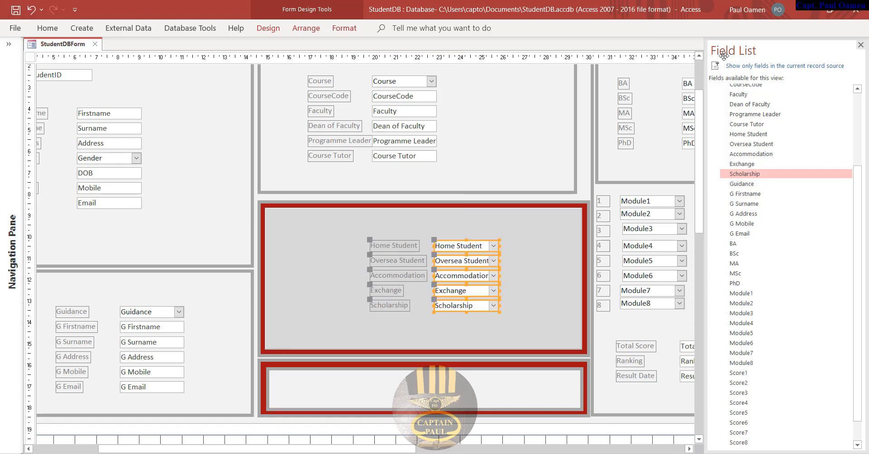
pyautogui.click(861, 45)
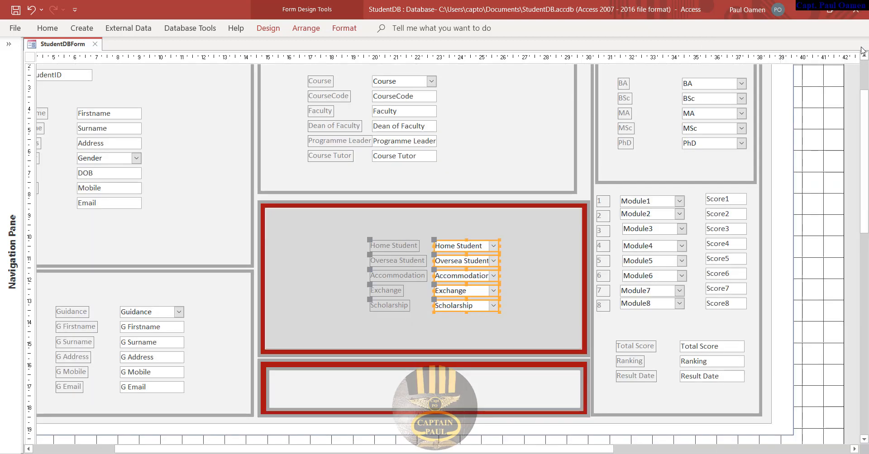
pyautogui.rightClick(31, 51)
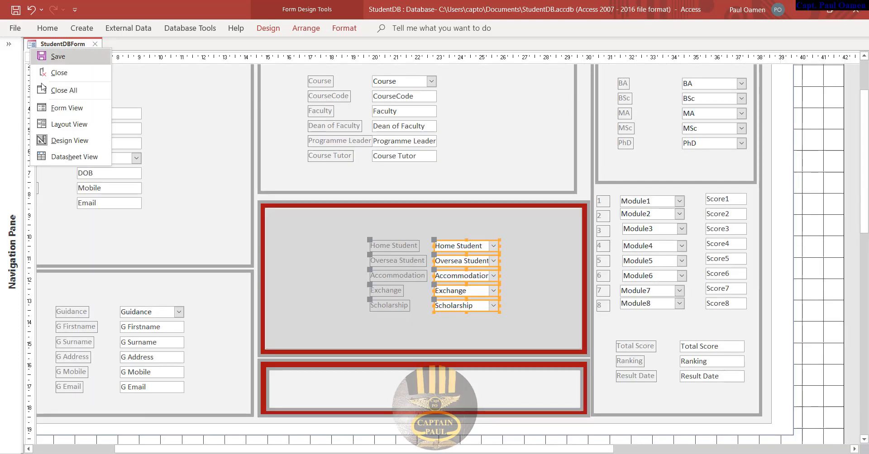
pyautogui.click(60, 108)
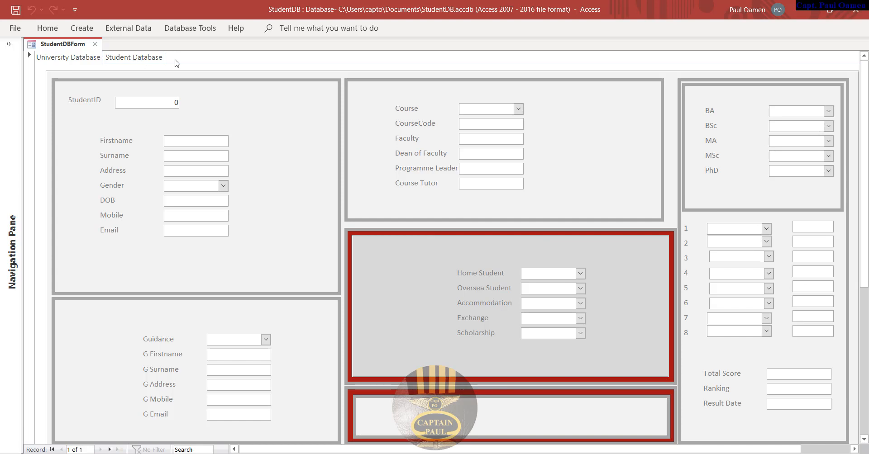
pyautogui.rightClick(36, 48)
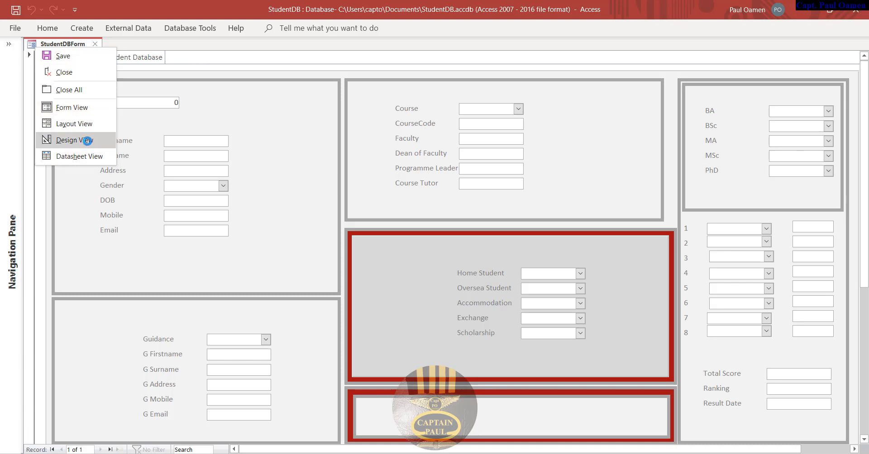
pyautogui.click(84, 140)
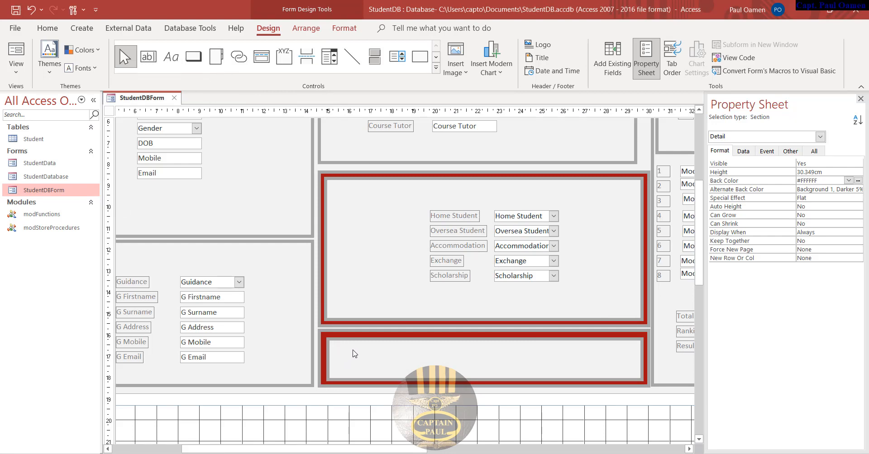
# - Create an Add New Record button captioned Add, named cmdAddNew, widened to 1.693 cm
pyautogui.click(194, 56)
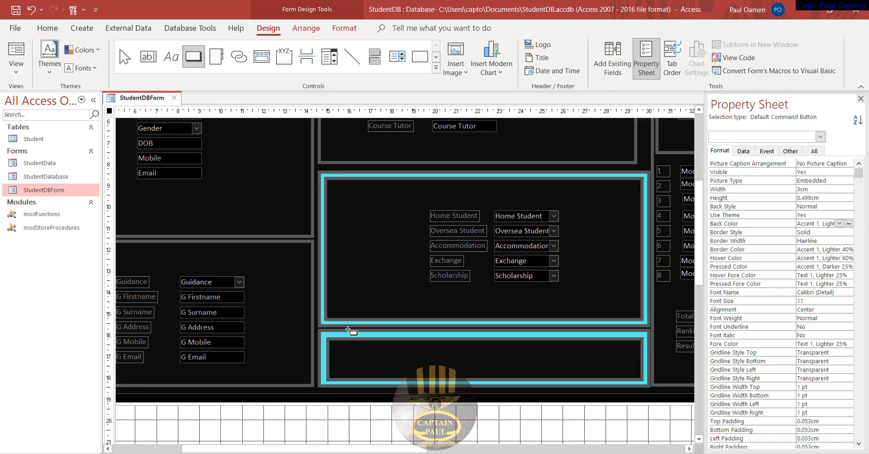
pyautogui.moveTo(343, 347); pyautogui.dragTo(413, 363)
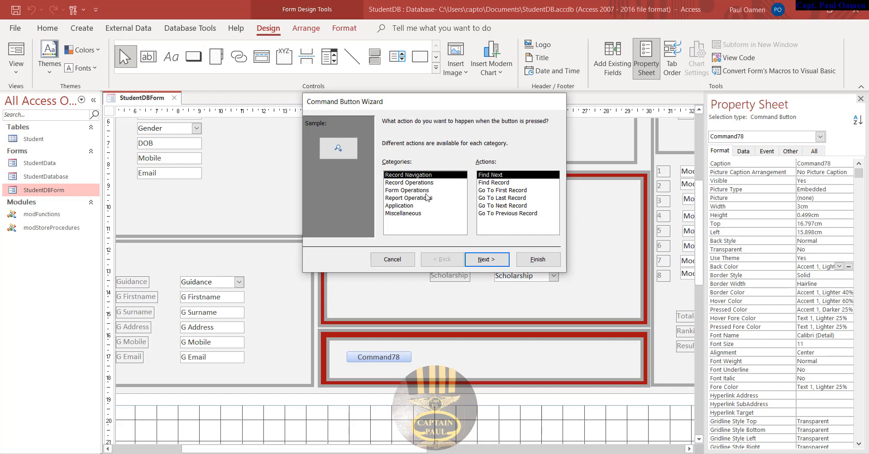
pyautogui.click(410, 183)
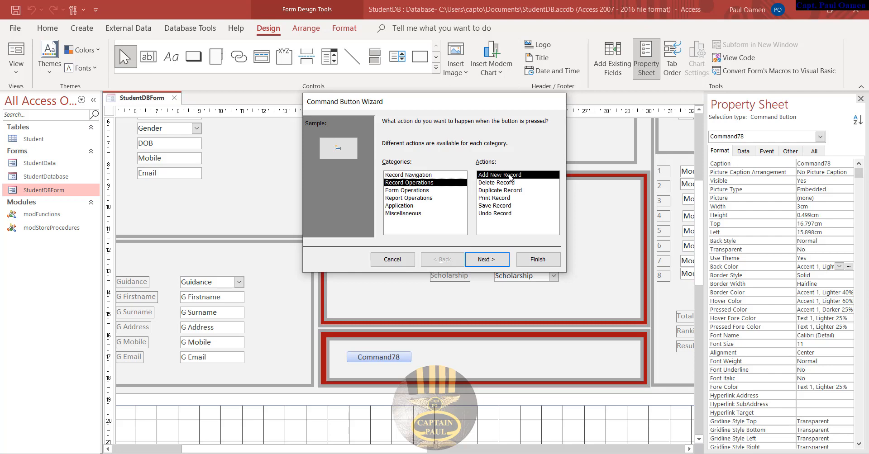
pyautogui.click(493, 260)
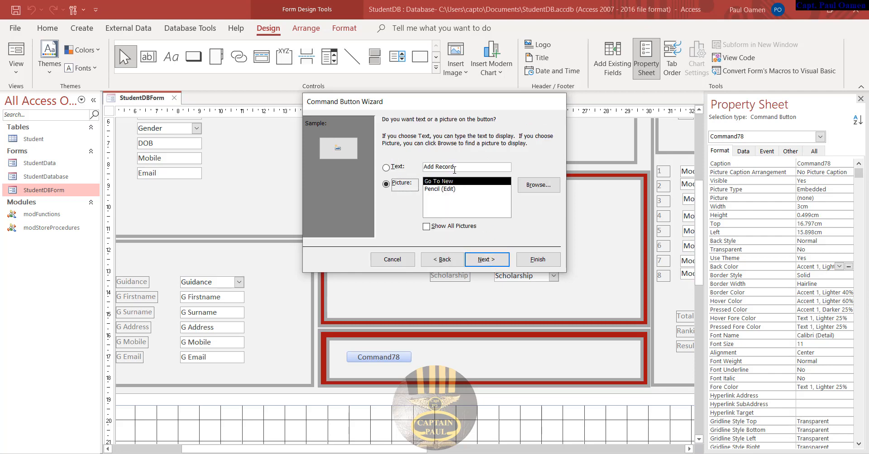
pyautogui.click(455, 168)
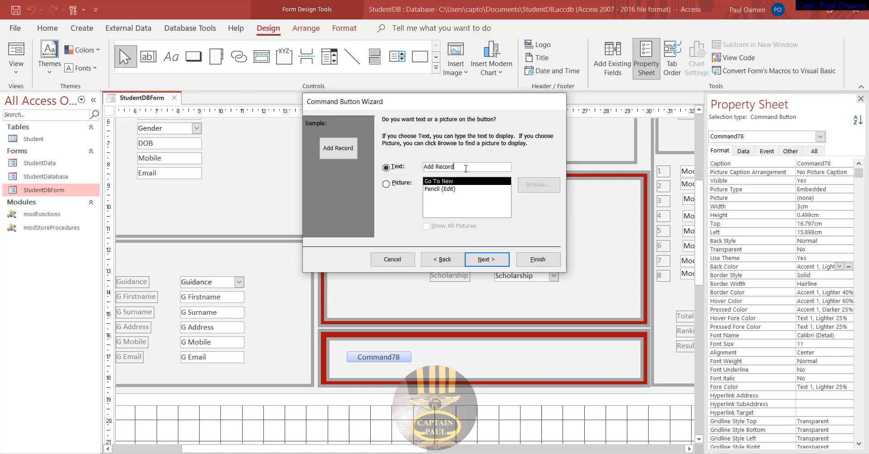
pyautogui.moveTo(448, 168); pyautogui.dragTo(438, 169)
pyautogui.press('BackSpace')
pyautogui.click(491, 261)
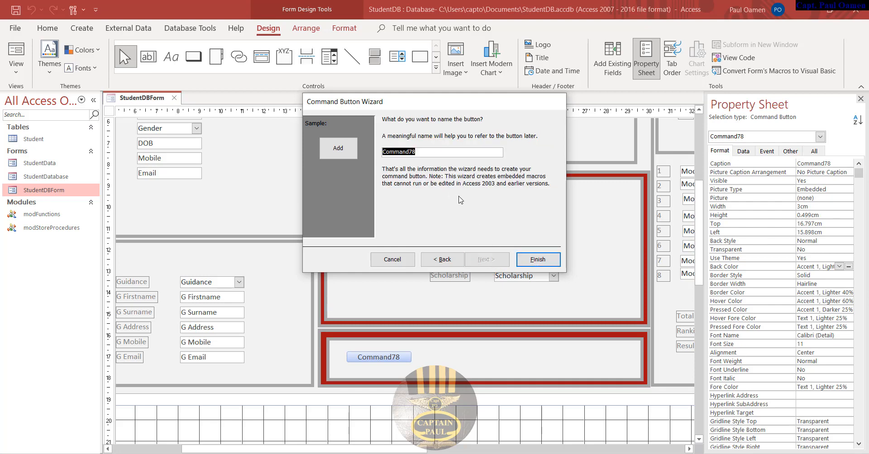
pyautogui.write('cmdAddNew')
pyautogui.click(552, 258)
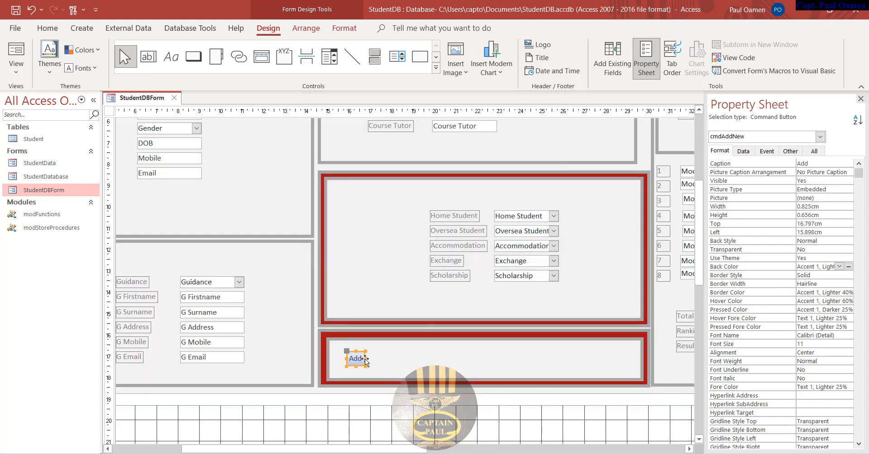
pyautogui.moveTo(365, 358); pyautogui.dragTo(383, 360)
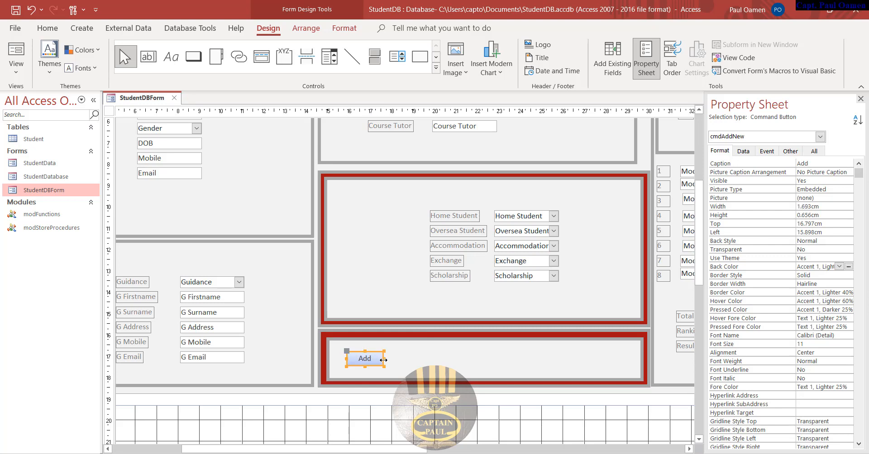
# - Place a second button beside Add with the Form Operations > Print a Form action
pyautogui.click(194, 57)
pyautogui.click(407, 356)
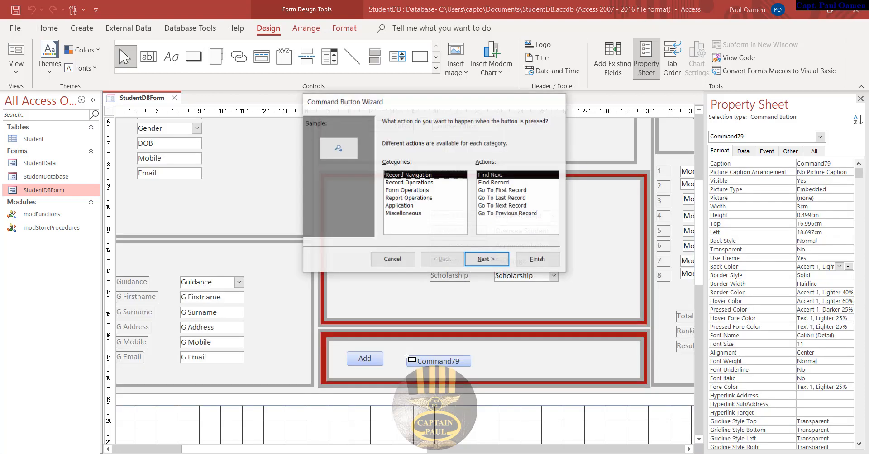
pyautogui.click(421, 183)
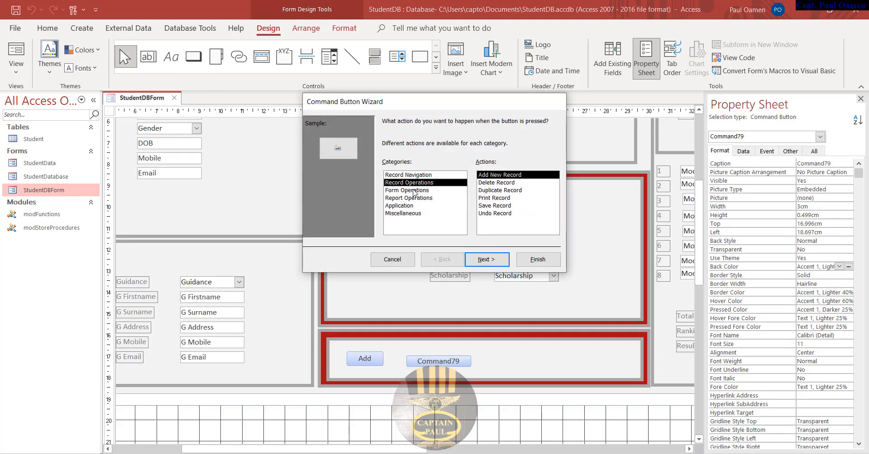
pyautogui.click(495, 198)
pyautogui.click(422, 190)
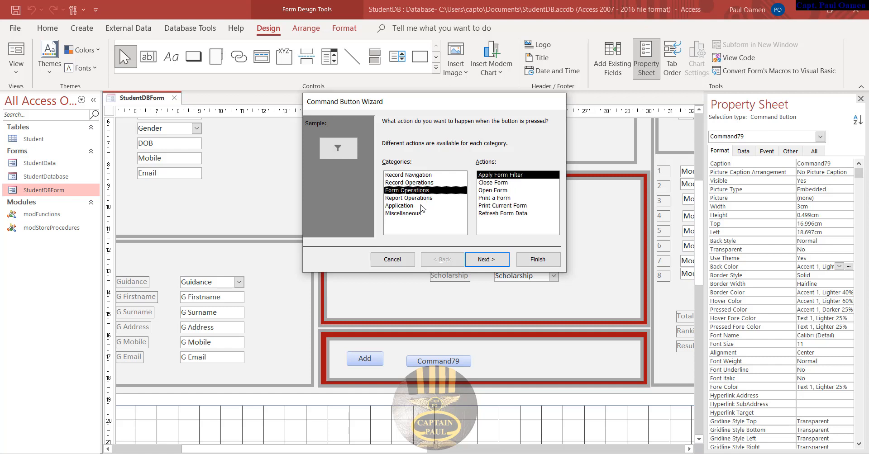
pyautogui.click(421, 198)
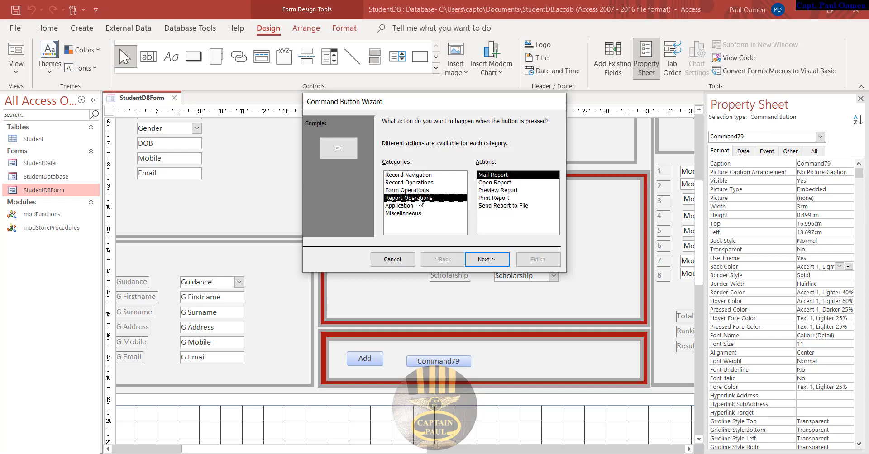
pyautogui.click(420, 191)
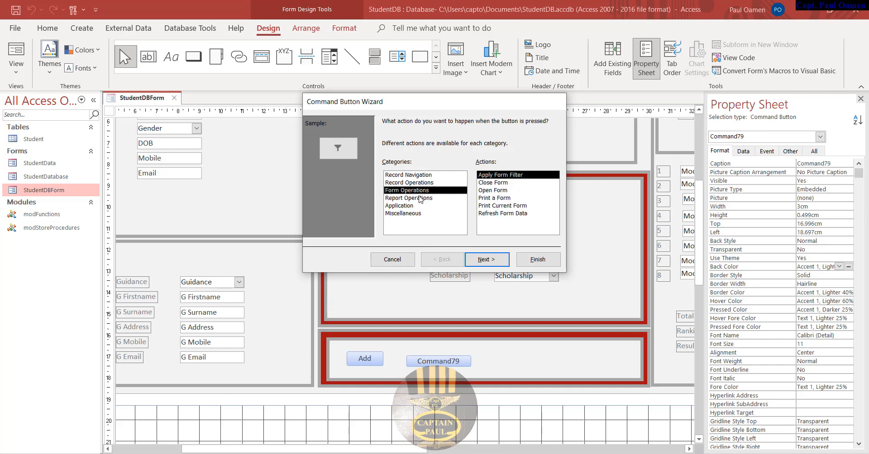
pyautogui.click(501, 198)
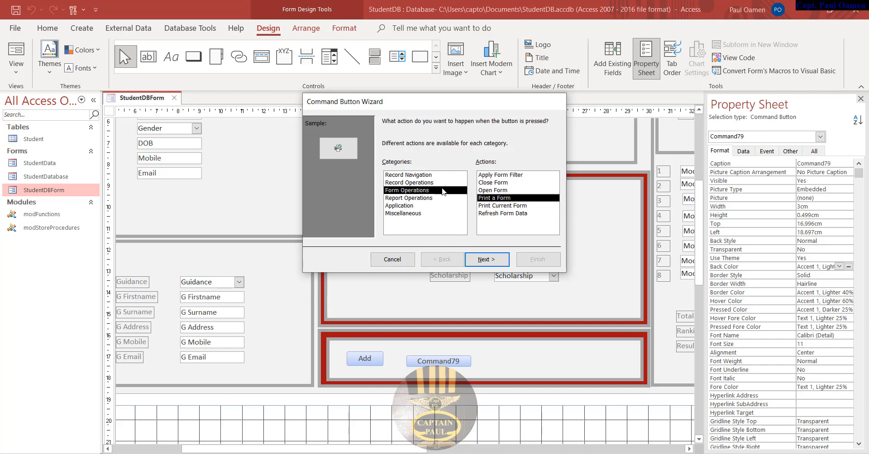
pyautogui.click(426, 184)
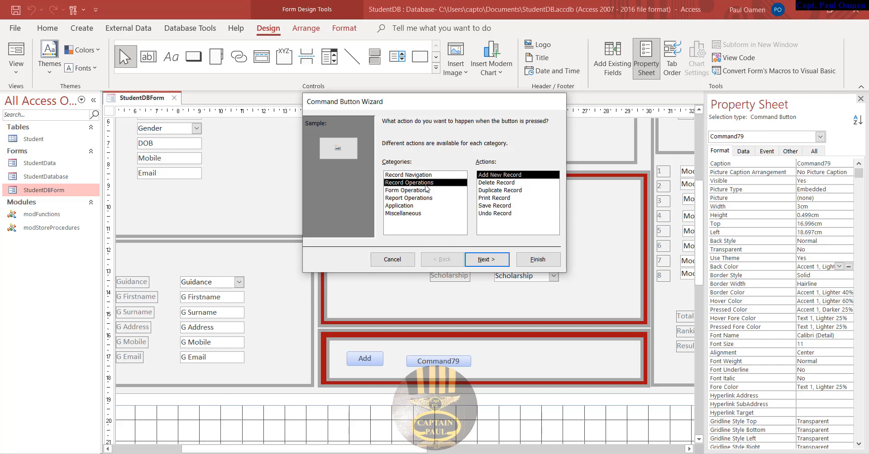
pyautogui.click(500, 199)
pyautogui.click(426, 190)
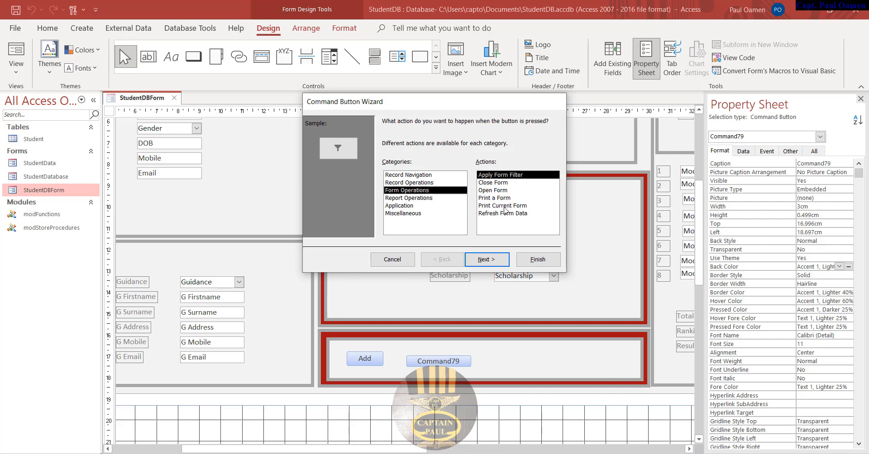
pyautogui.click(506, 199)
pyautogui.click(487, 260)
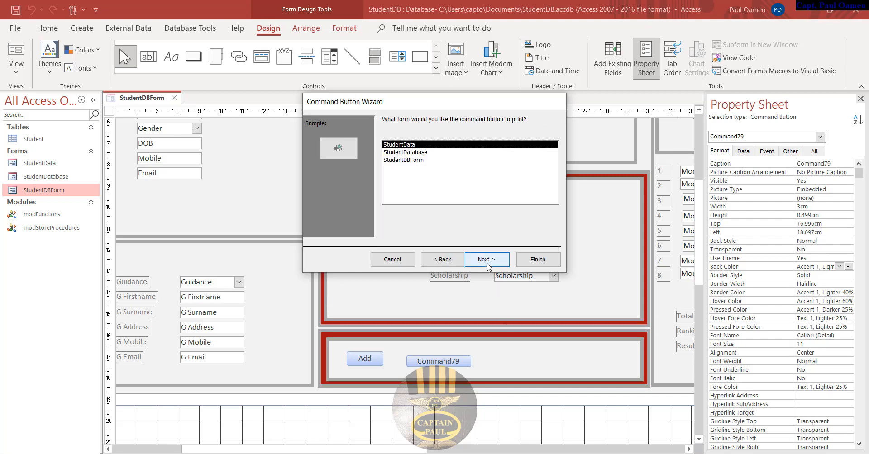
# - Set the button to print StudentDBForm, caption it Print, and name it cmdPrint
pyautogui.click(417, 160)
pyautogui.click(445, 261)
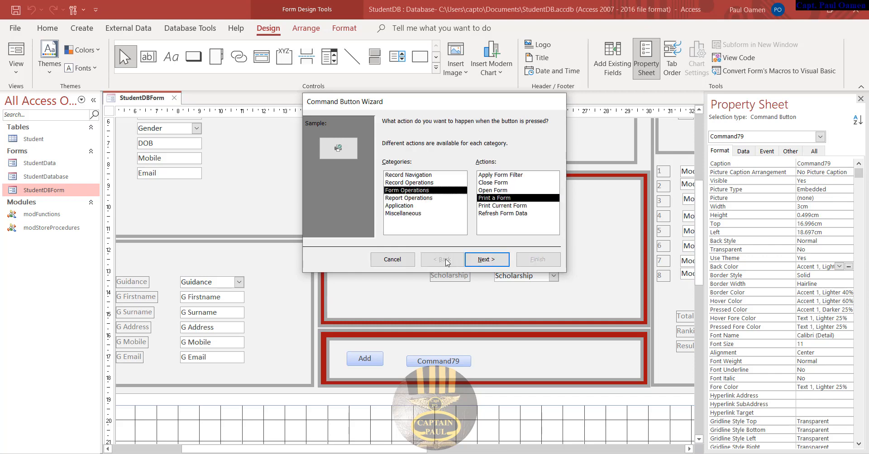
pyautogui.click(493, 264)
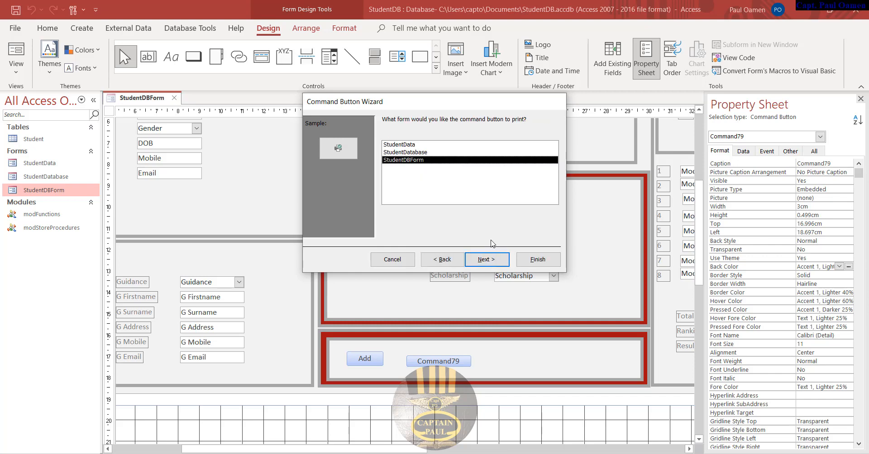
pyautogui.click(496, 259)
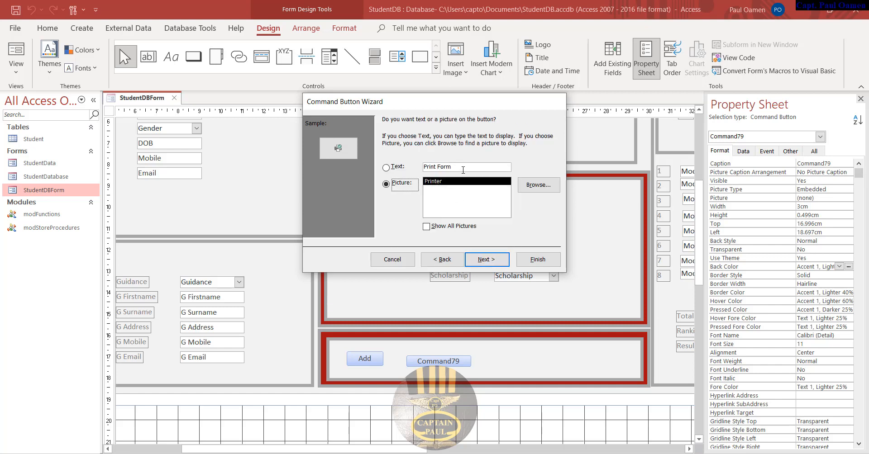
pyautogui.doubleClick(443, 168)
pyautogui.press('BackSpace')
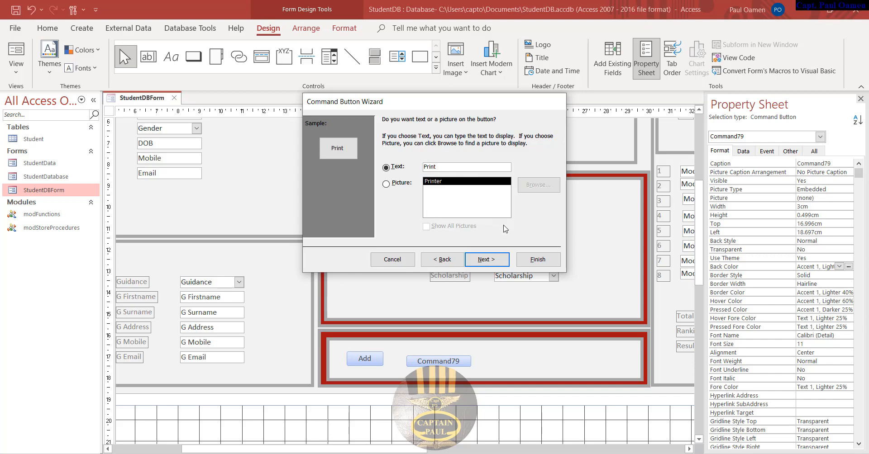
pyautogui.click(499, 263)
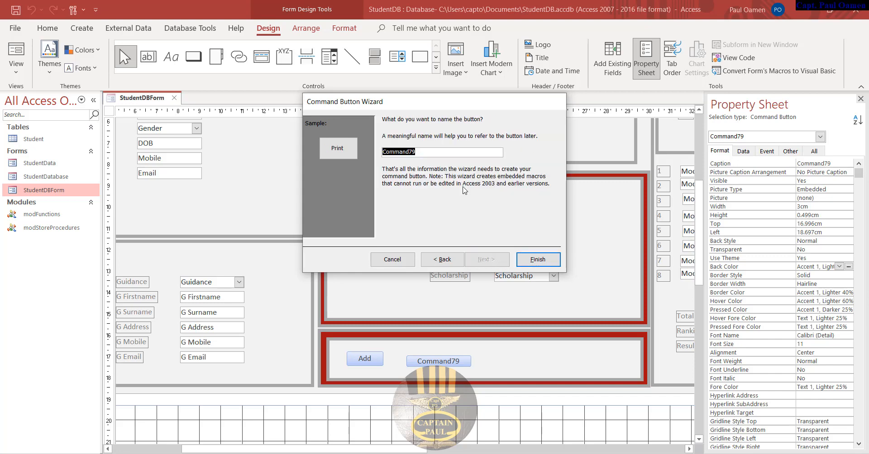
pyautogui.write('cmdPrint')
pyautogui.click(538, 260)
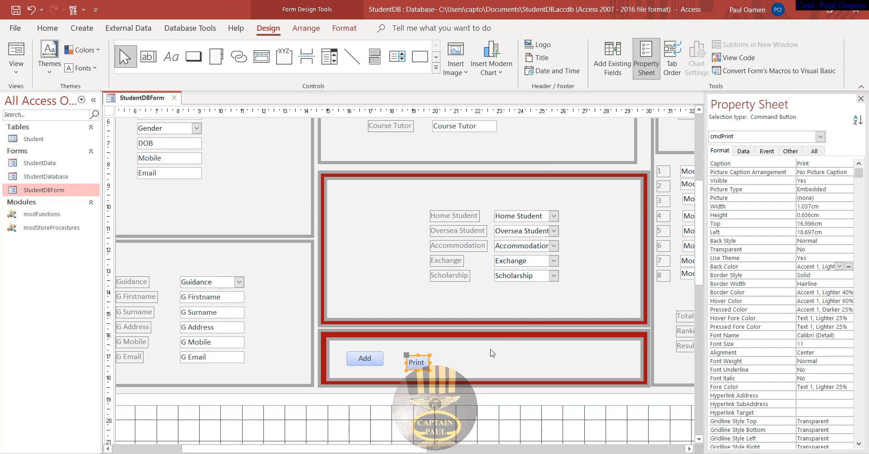
# - Place a third button right of Print with the Record Operations > Save Record action
pyautogui.click(193, 57)
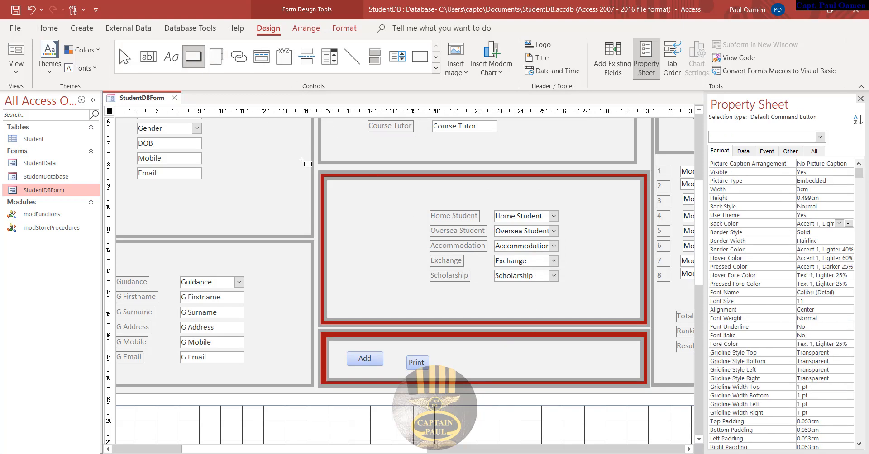
pyautogui.click(462, 358)
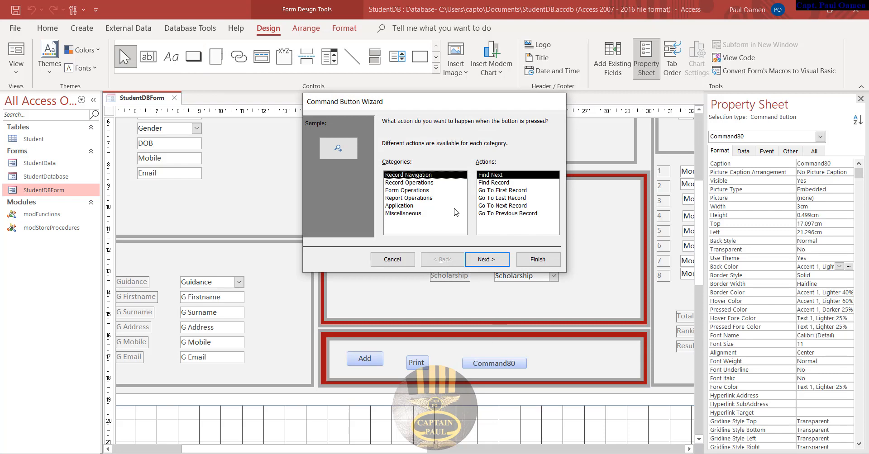
pyautogui.click(408, 206)
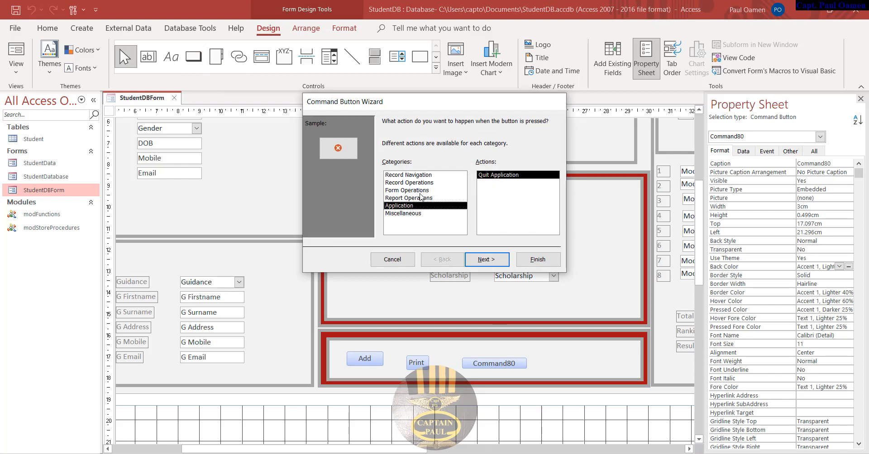
pyautogui.click(422, 198)
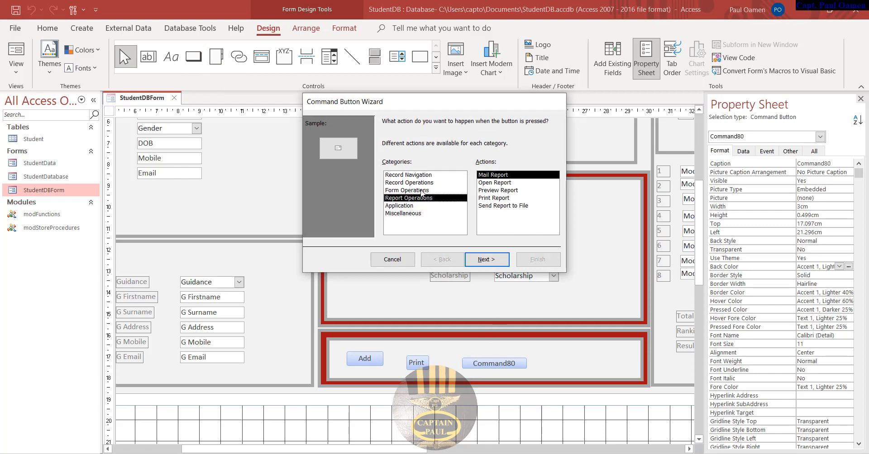
pyautogui.click(421, 191)
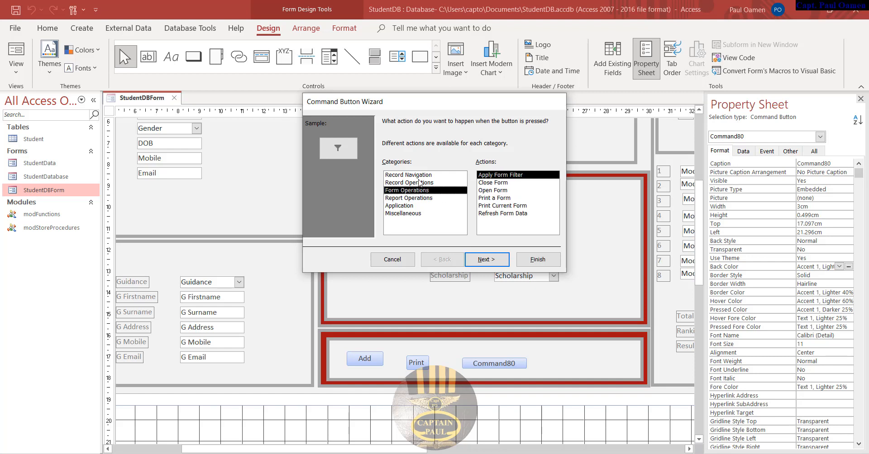
pyautogui.click(419, 182)
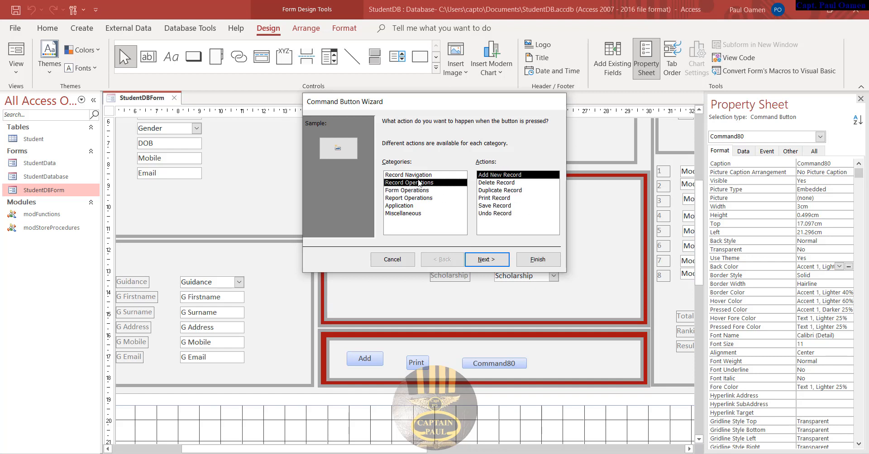
pyautogui.click(500, 206)
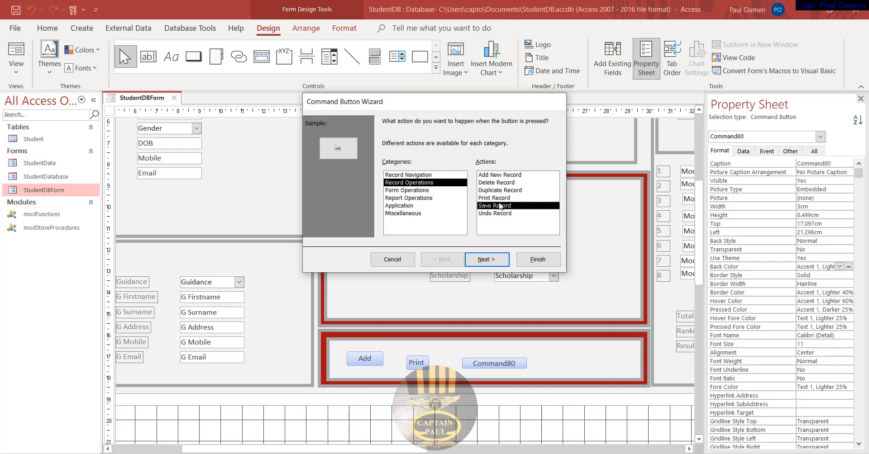
pyautogui.click(432, 176)
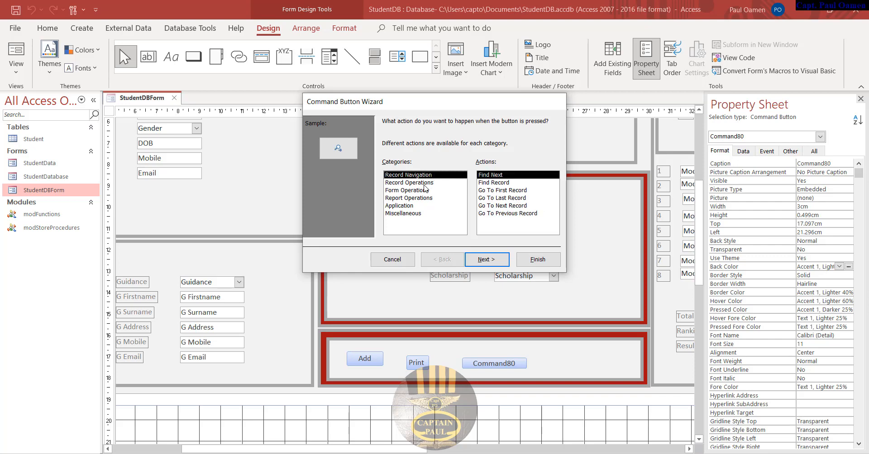
pyautogui.click(425, 183)
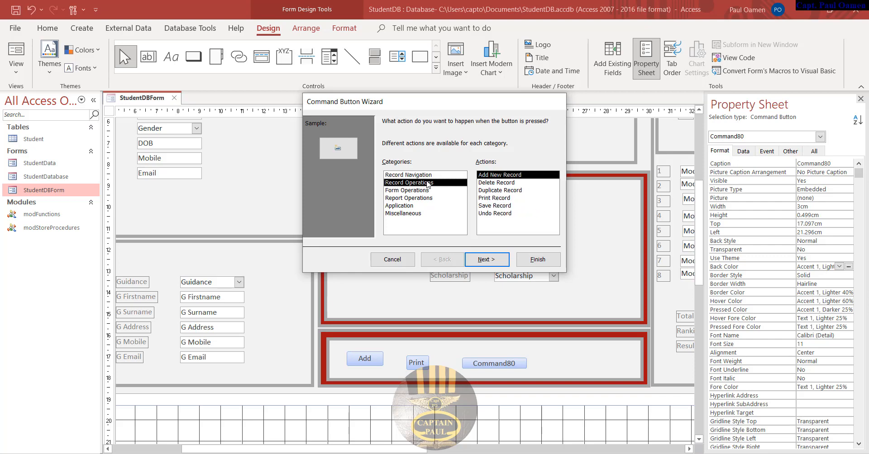
pyautogui.click(501, 207)
# - Caption the button Save and name it cmdSave
pyautogui.click(502, 261)
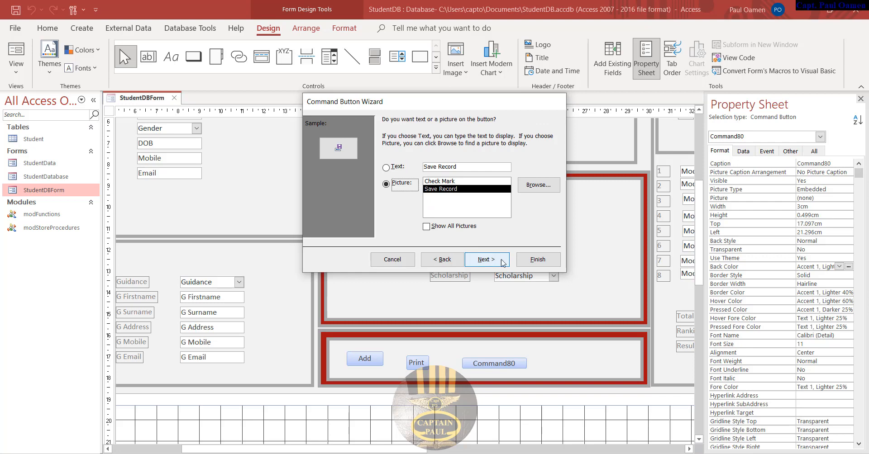
pyautogui.moveTo(457, 167); pyautogui.dragTo(436, 167)
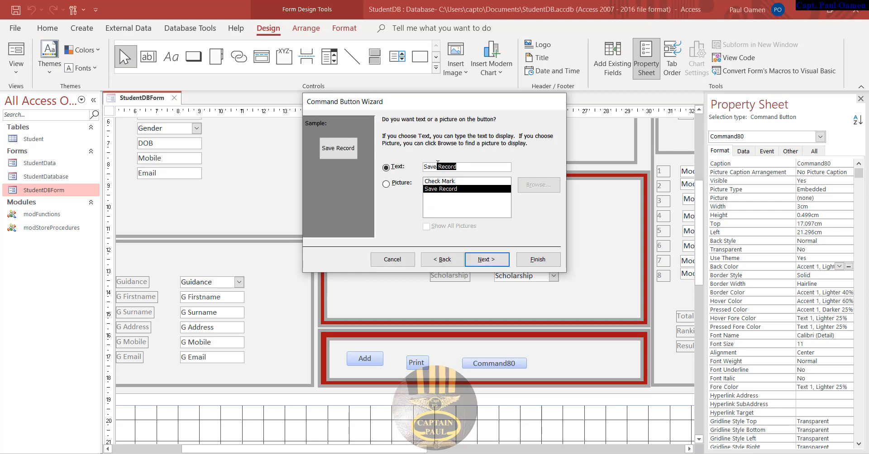
pyautogui.press('BackSpace')
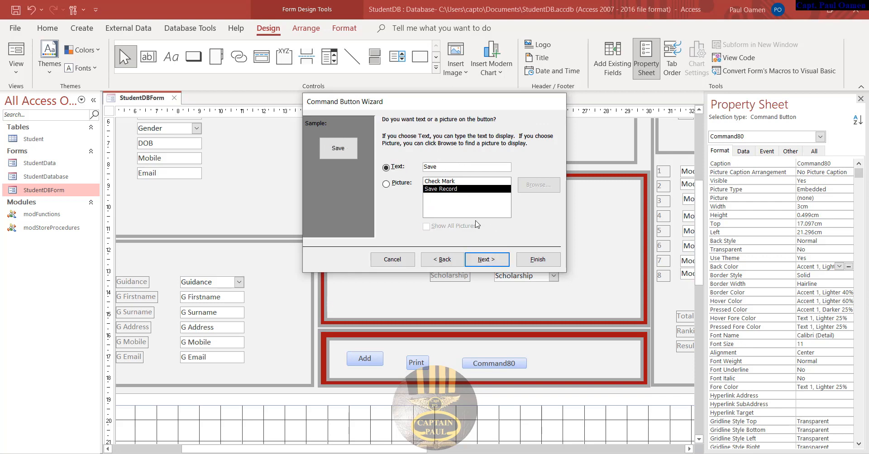
pyautogui.click(491, 261)
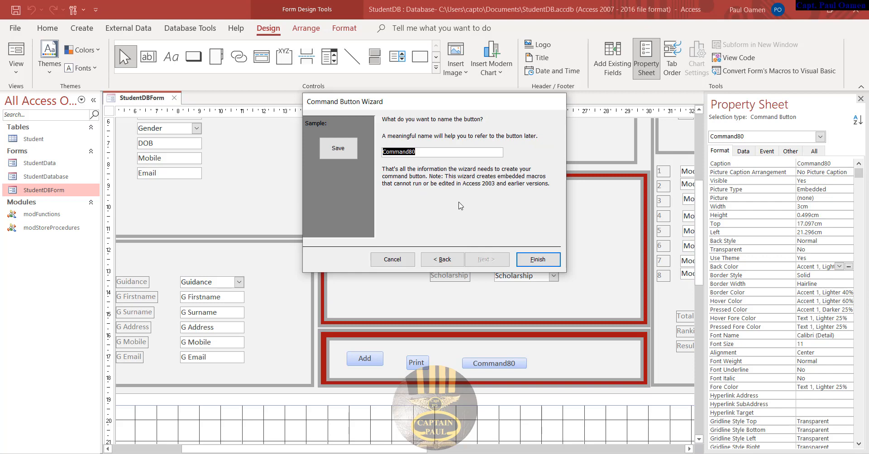
pyautogui.write('cmdSave')
pyautogui.click(549, 261)
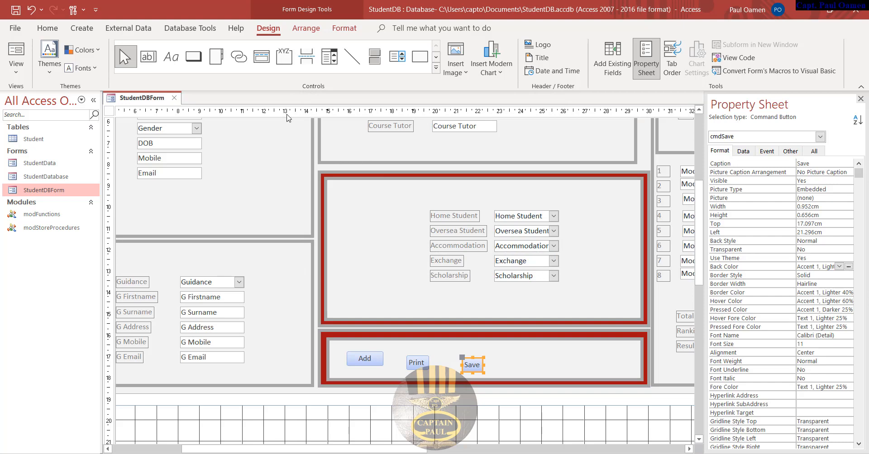
pyautogui.click(193, 57)
# - Place a plain fourth button right of Save without the wizard and caption it Result
pyautogui.click(508, 358)
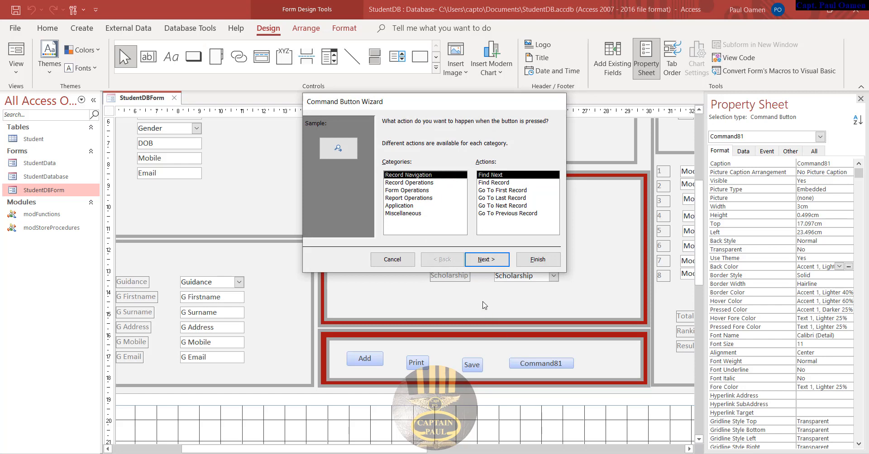
pyautogui.click(399, 264)
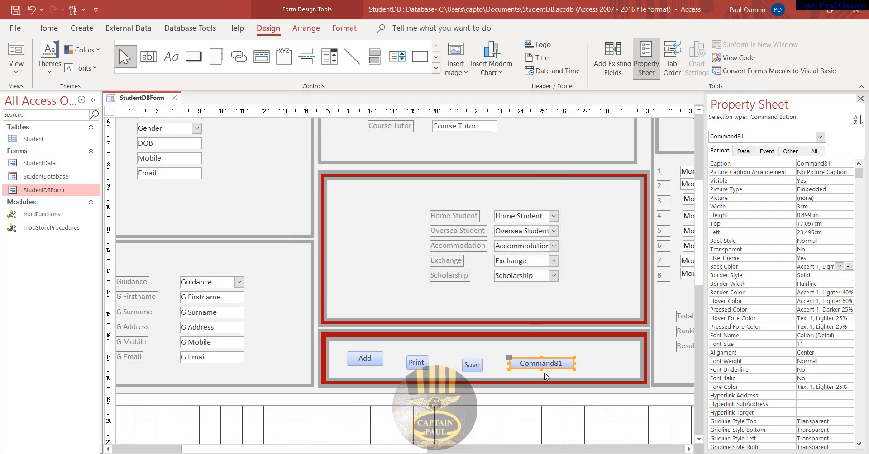
pyautogui.moveTo(542, 368); pyautogui.dragTo(510, 357)
pyautogui.click(534, 365)
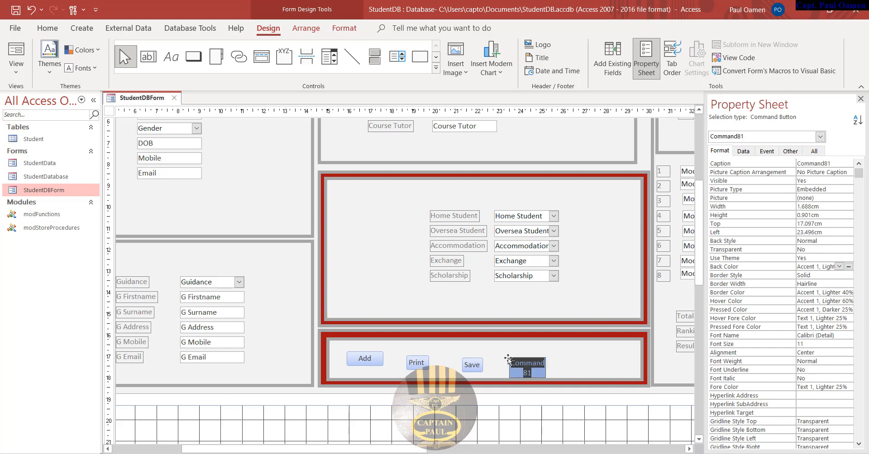
pyautogui.write('Result')
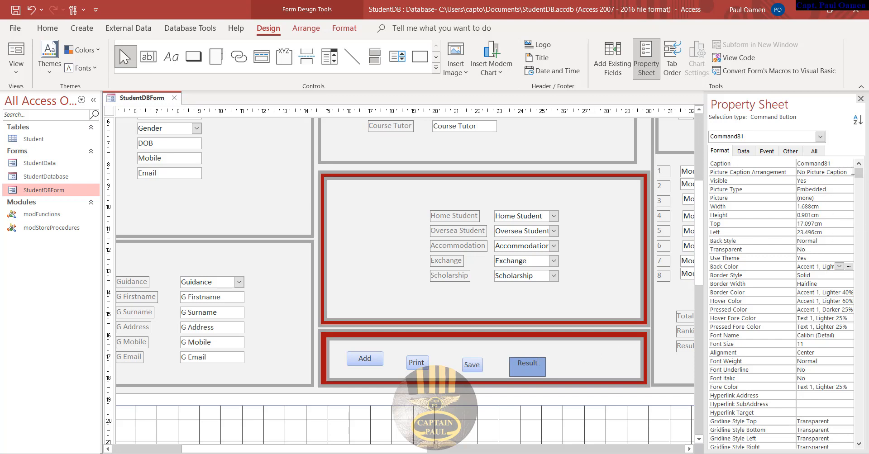
pyautogui.click(826, 163)
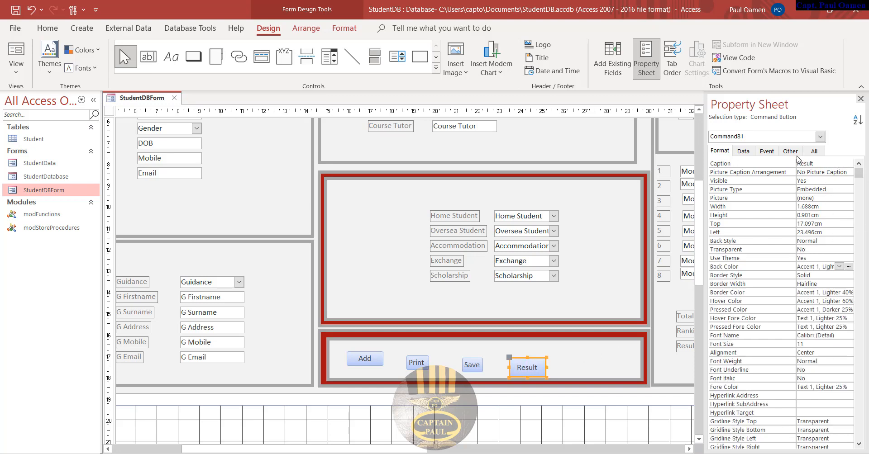
# - Rename the Result button from Command81 to cmdResult in the Property Sheet's All tab
pyautogui.click(766, 152)
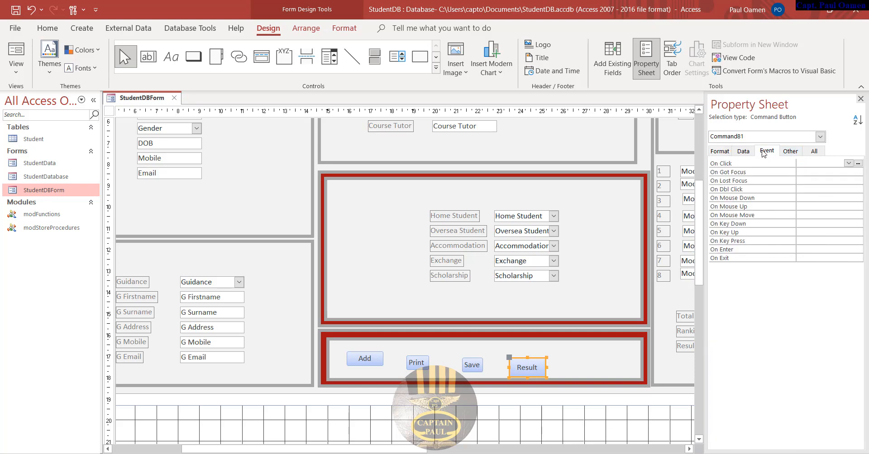
pyautogui.click(743, 151)
pyautogui.click(814, 152)
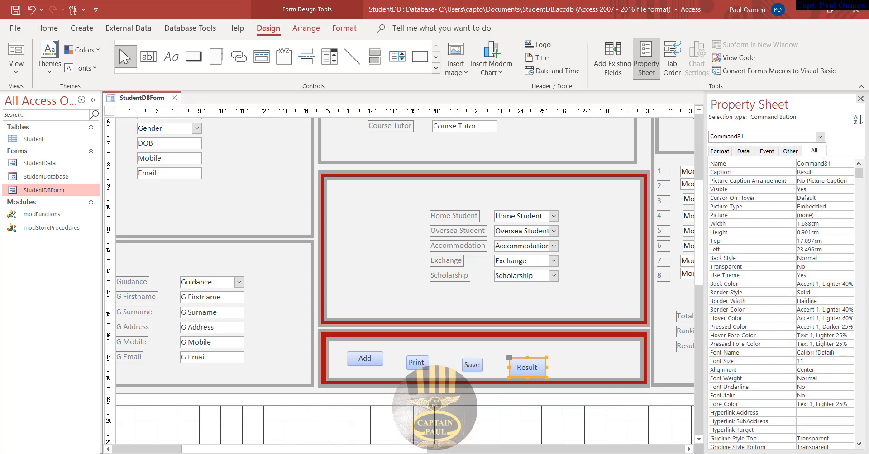
pyautogui.doubleClick(826, 163)
pyautogui.write('cmdResult')
pyautogui.click(194, 57)
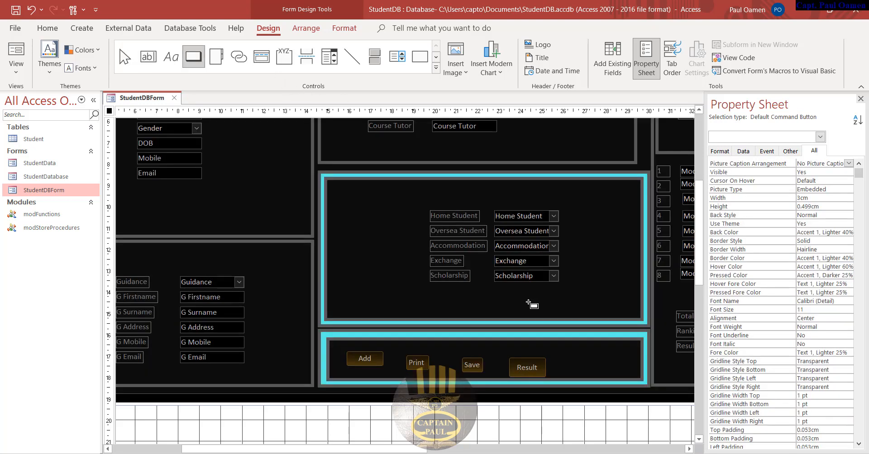
# - Draw a new button in the bottom section and give it the Form Operations > Close Form action
pyautogui.click(570, 352)
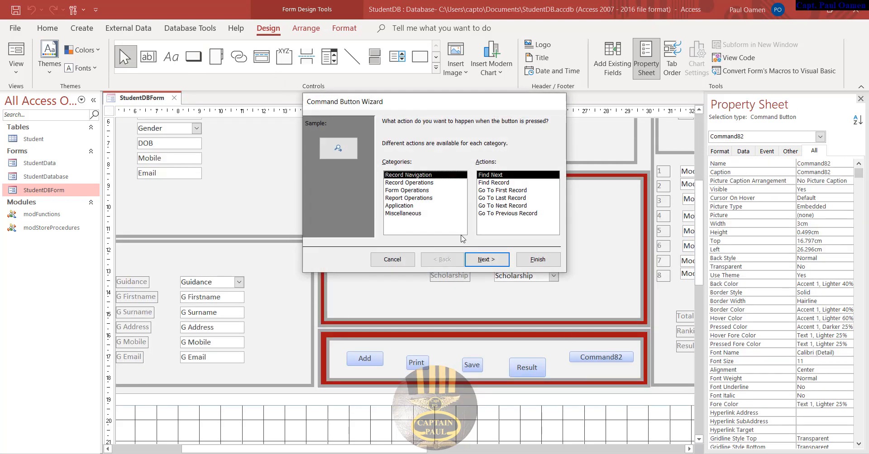
pyautogui.click(401, 206)
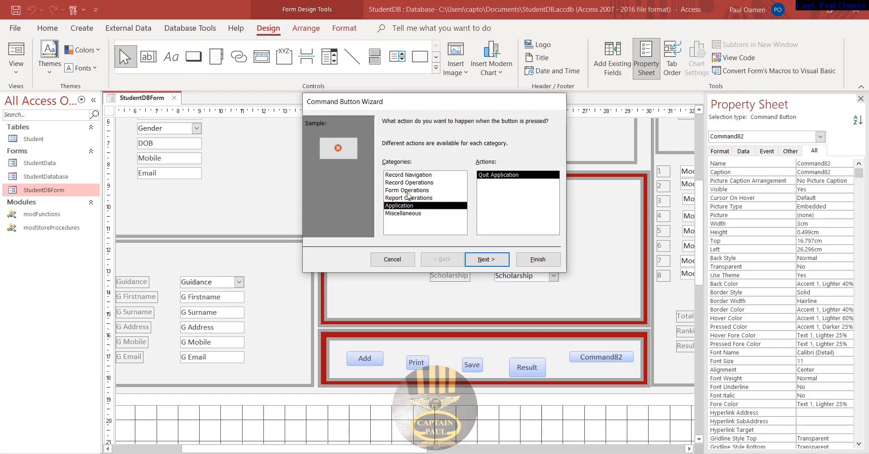
pyautogui.click(409, 191)
pyautogui.click(414, 206)
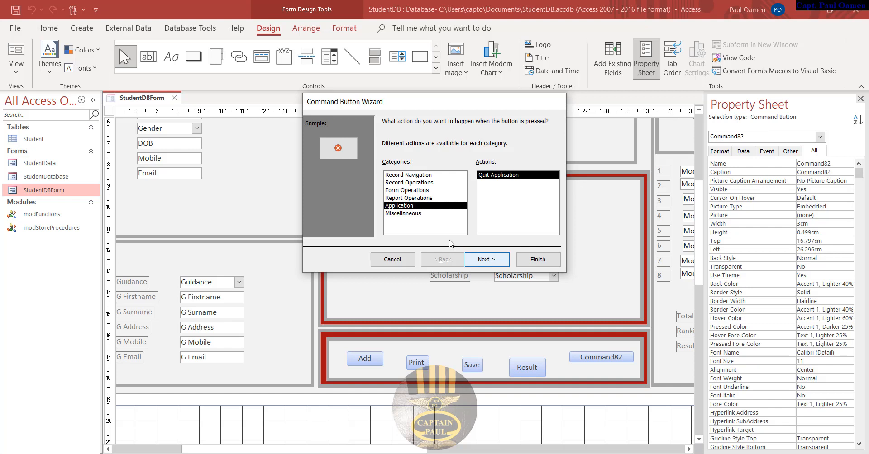
pyautogui.click(410, 198)
pyautogui.click(412, 190)
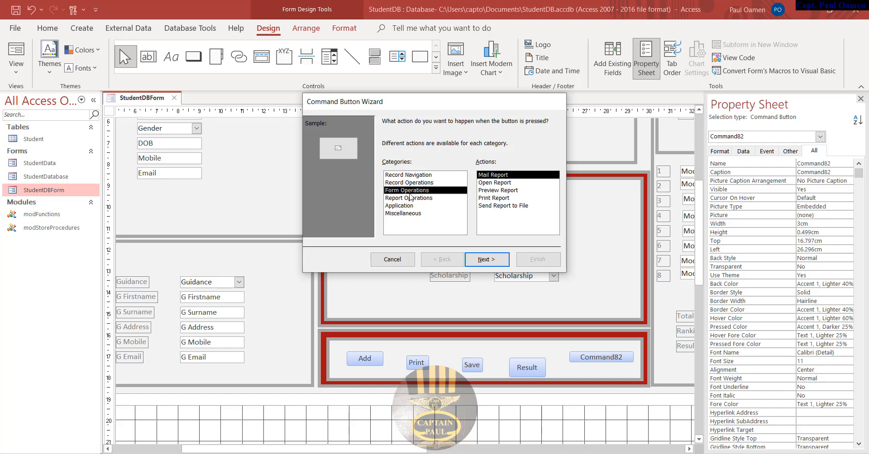
pyautogui.click(415, 183)
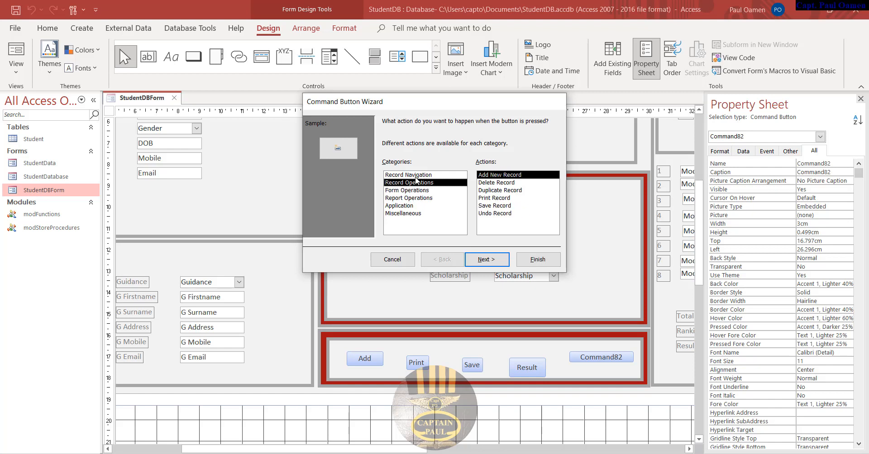
pyautogui.click(414, 190)
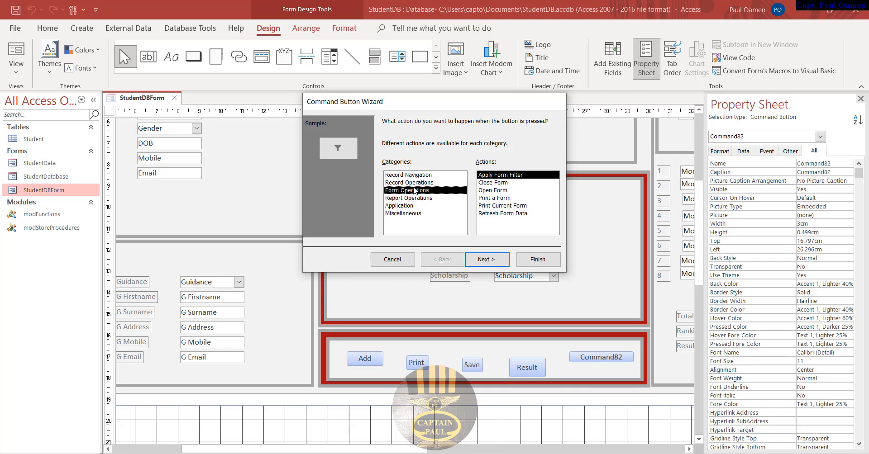
pyautogui.click(496, 183)
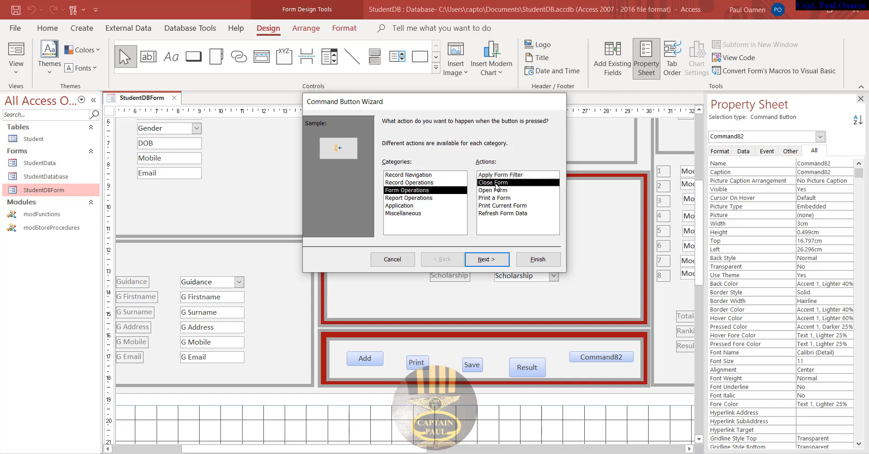
pyautogui.click(407, 207)
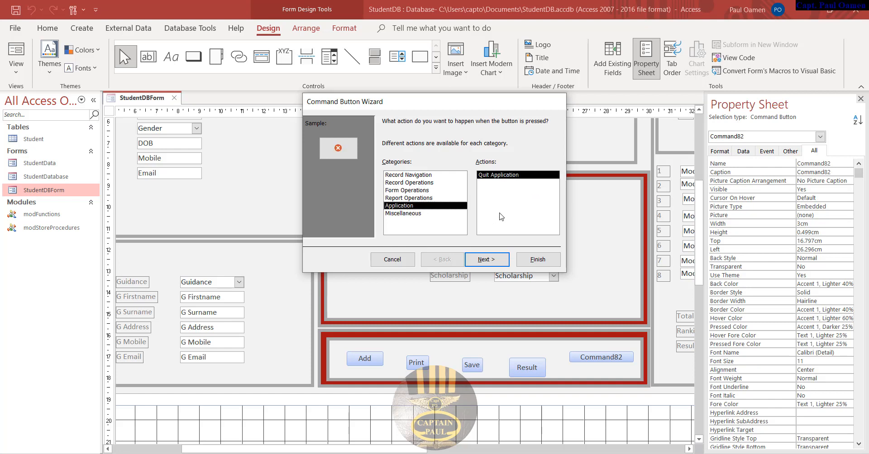
pyautogui.click(421, 182)
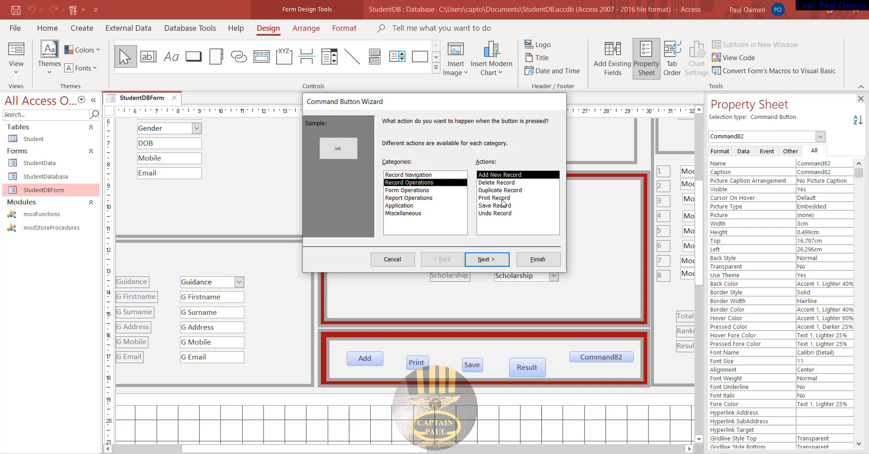
pyautogui.click(420, 190)
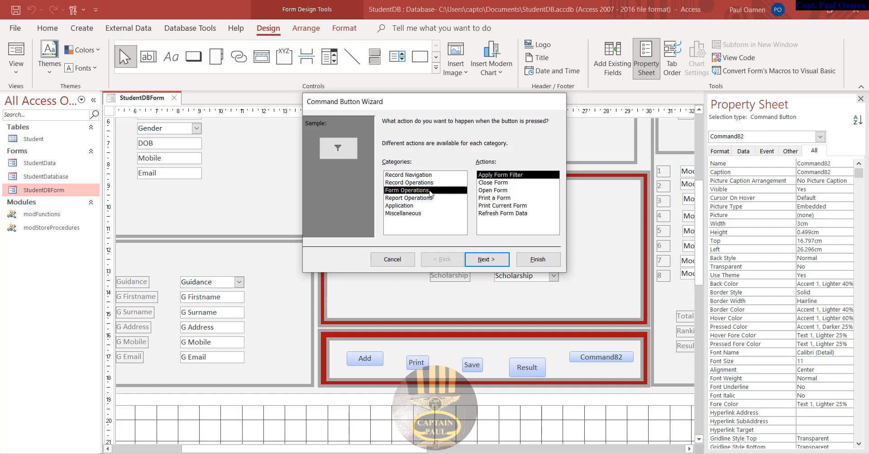
pyautogui.click(495, 183)
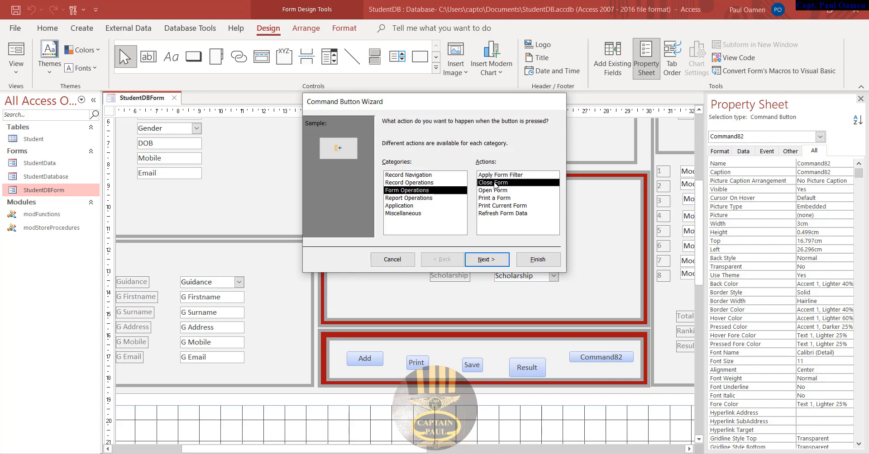
# - Give the button the text caption Exit and start entering its name, cmdExit
pyautogui.click(499, 261)
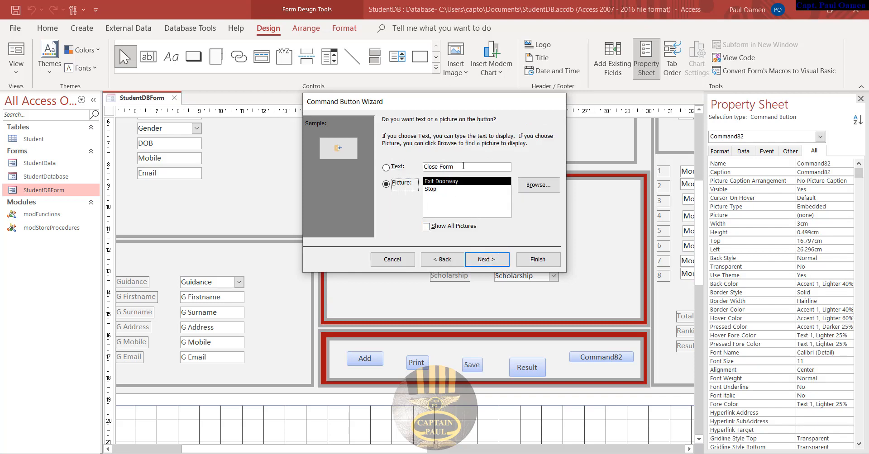
pyautogui.moveTo(453, 166); pyautogui.dragTo(421, 165)
pyautogui.click(417, 166)
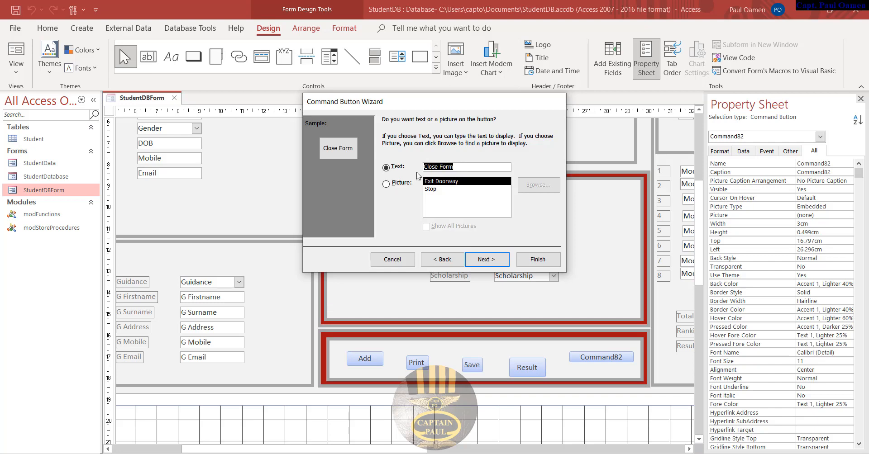
pyautogui.write('Exit')
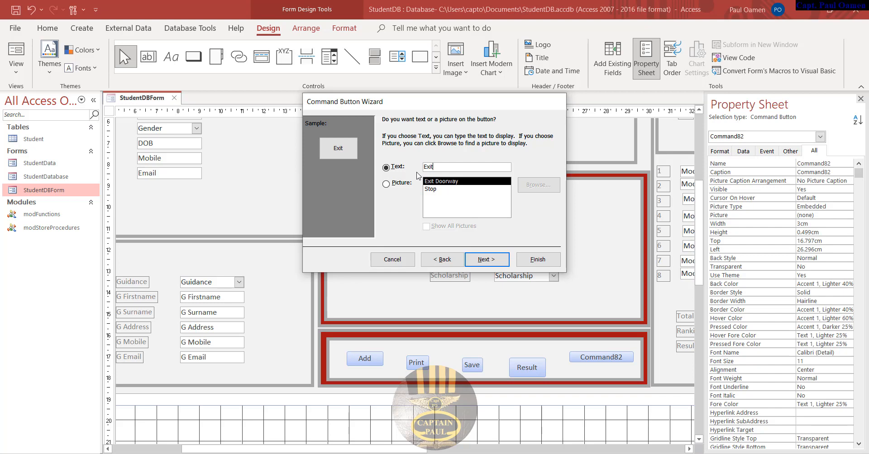
pyautogui.click(487, 259)
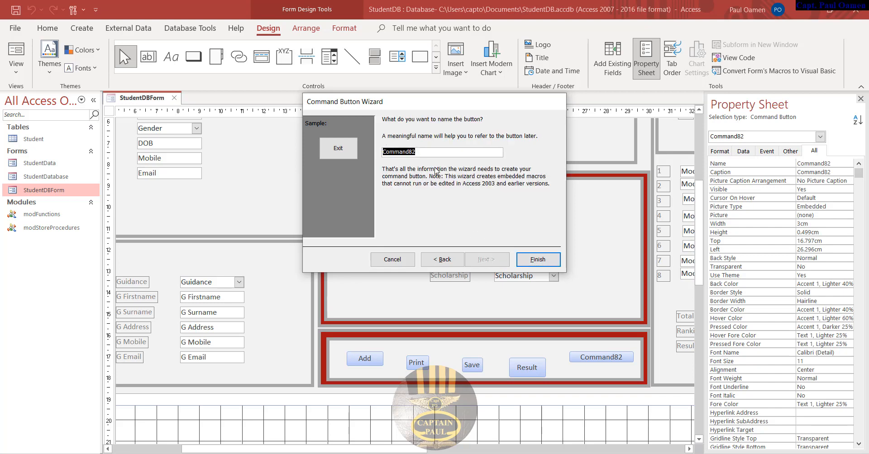
pyautogui.write('cmdExit')
# - Finish the Exit button, raise Result slightly, and select all five bottom-row buttons
pyautogui.click(538, 259)
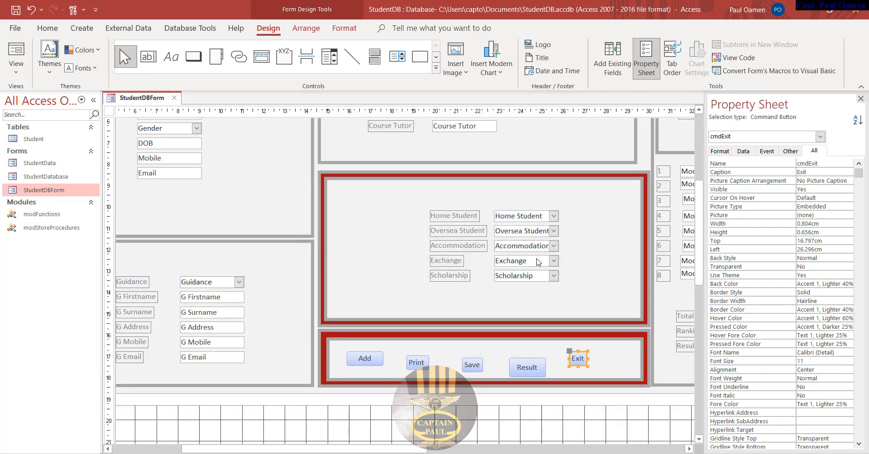
pyautogui.moveTo(536, 368); pyautogui.dragTo(531, 361)
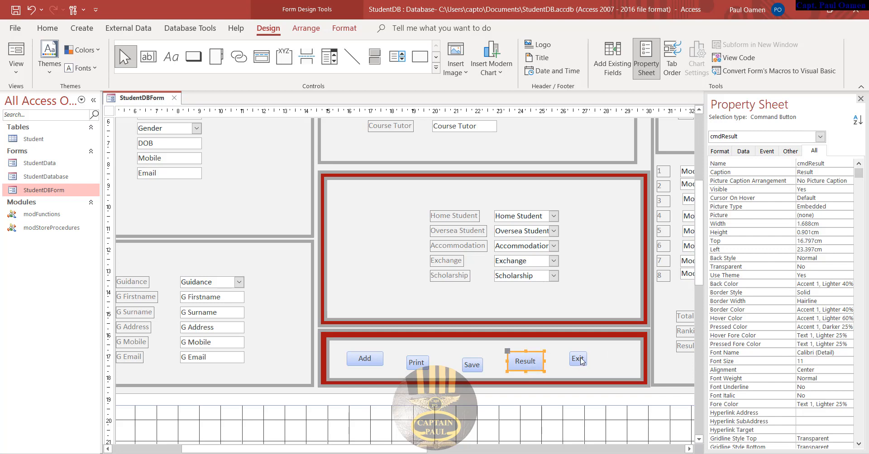
pyautogui.keyDown('shift'); pyautogui.click(578, 359); pyautogui.keyUp('shift')
pyautogui.keyDown('shift'); pyautogui.click(474, 366); pyautogui.keyUp('shift')
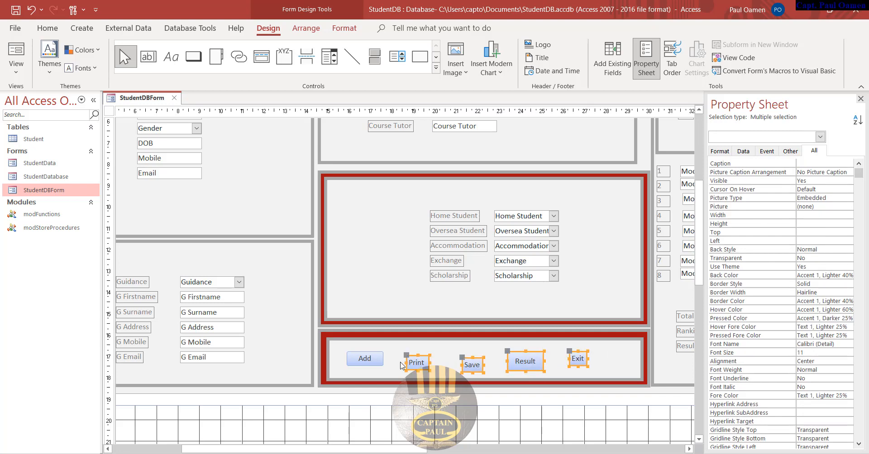
pyautogui.keyDown('shift'); pyautogui.click(370, 362); pyautogui.keyUp('shift')
# - Give the five buttons a light grey #D8D8D8 Back Color and enter a 2.73 width
pyautogui.click(724, 154)
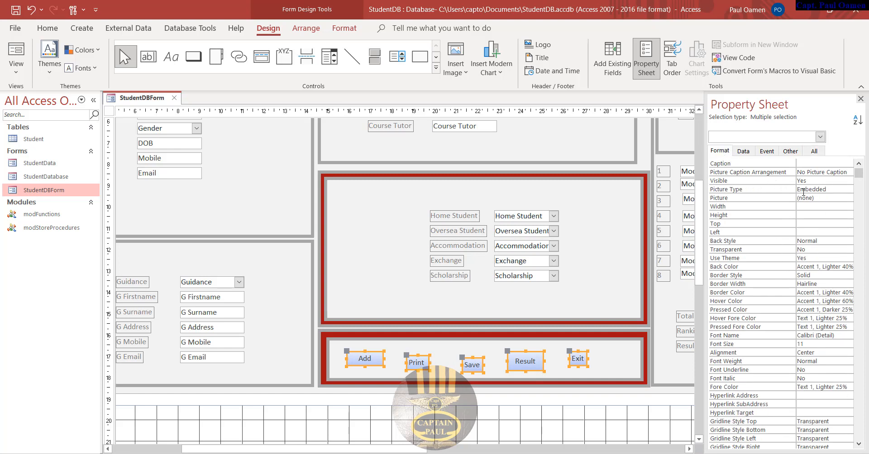
pyautogui.click(833, 241)
pyautogui.click(848, 241)
pyautogui.click(848, 242)
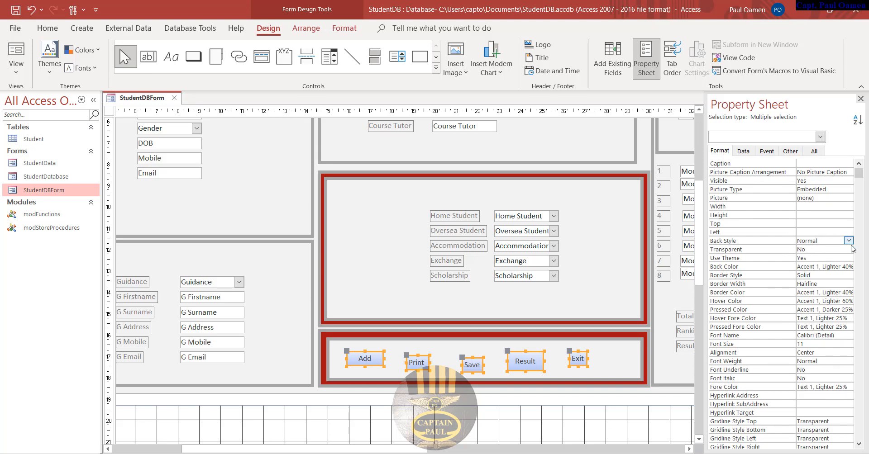
pyautogui.click(844, 266)
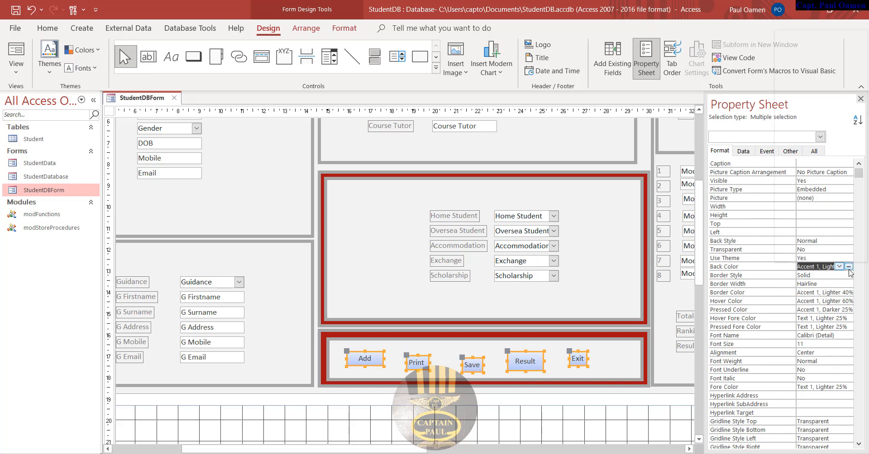
pyautogui.click(849, 266)
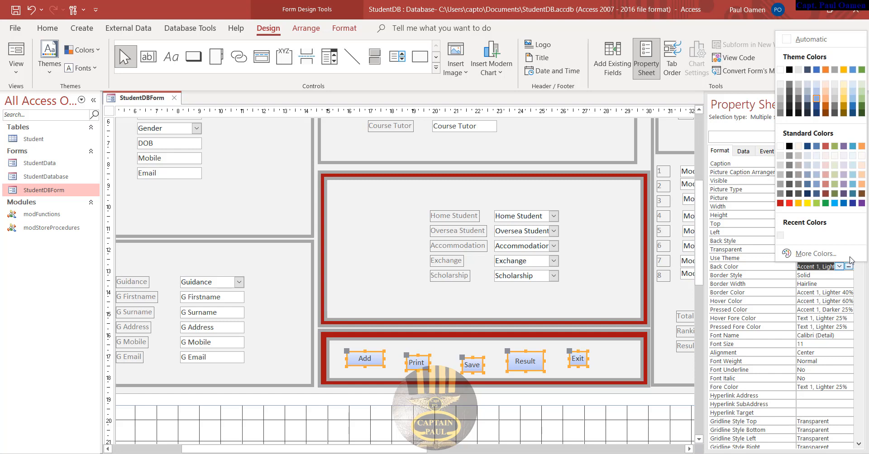
pyautogui.click(780, 166)
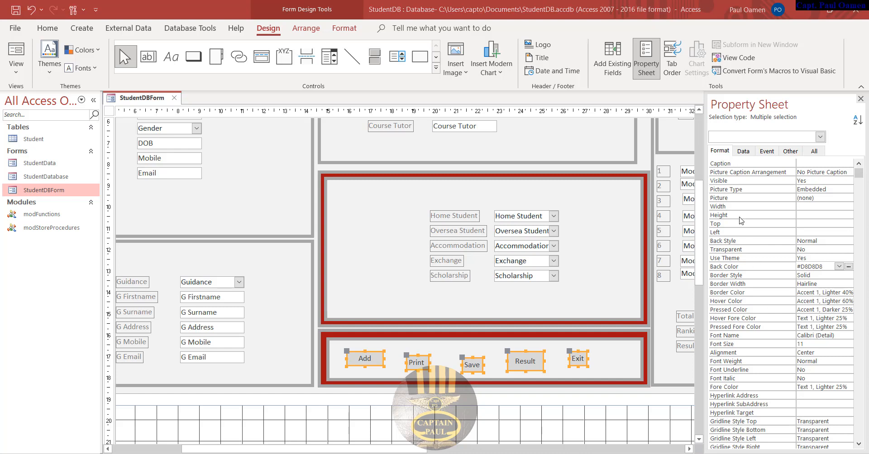
pyautogui.click(807, 206)
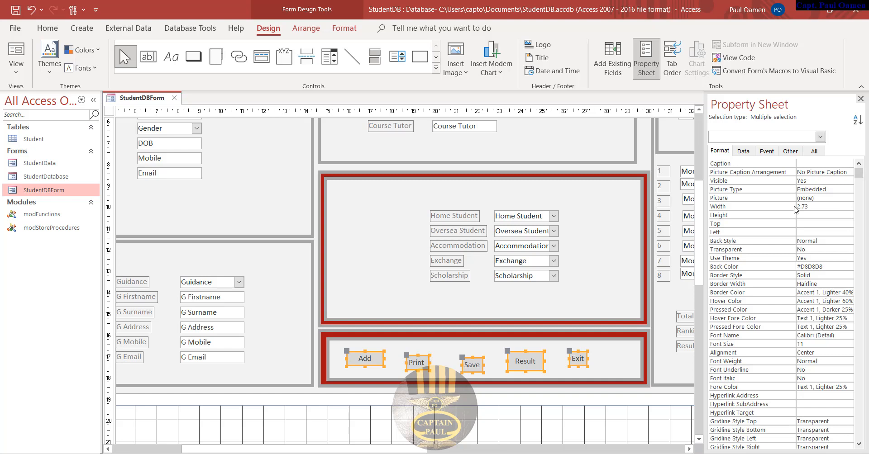
# - Apply width 2.73cm, height 1.101cm and font size 20 to the buttons, then select the Home Student and Oversea Student labels
pyautogui.press('Return')
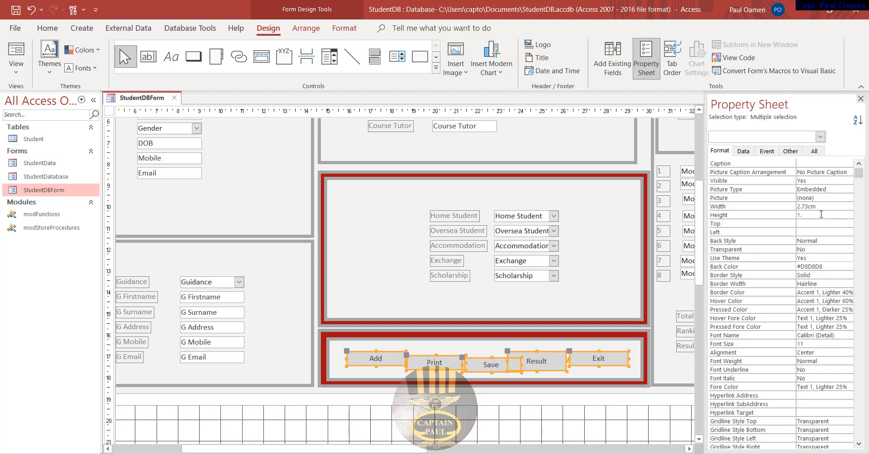
pyautogui.write('1.101')
pyautogui.press('Return')
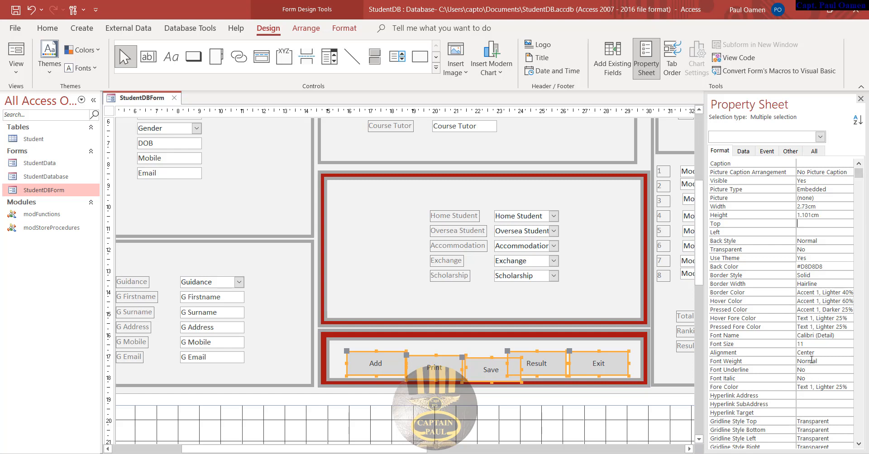
pyautogui.moveTo(810, 346); pyautogui.dragTo(797, 344)
pyautogui.press('Return')
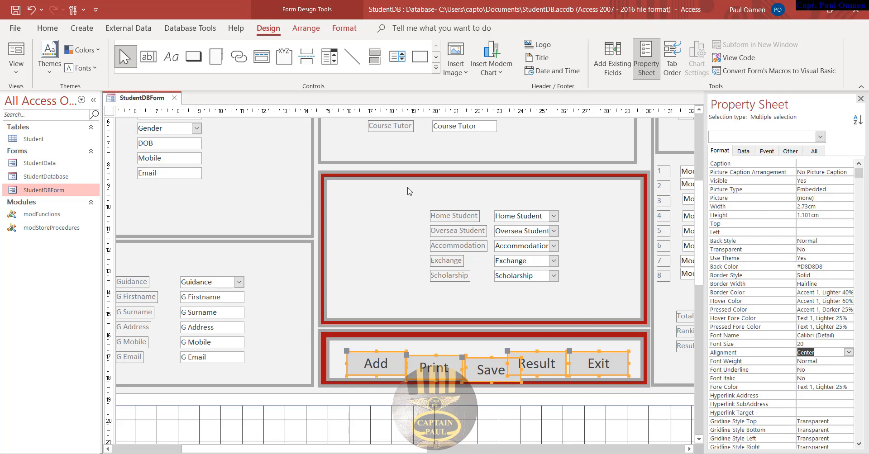
pyautogui.click(446, 215)
pyautogui.keyDown('shift'); pyautogui.click(455, 231); pyautogui.keyUp('shift')
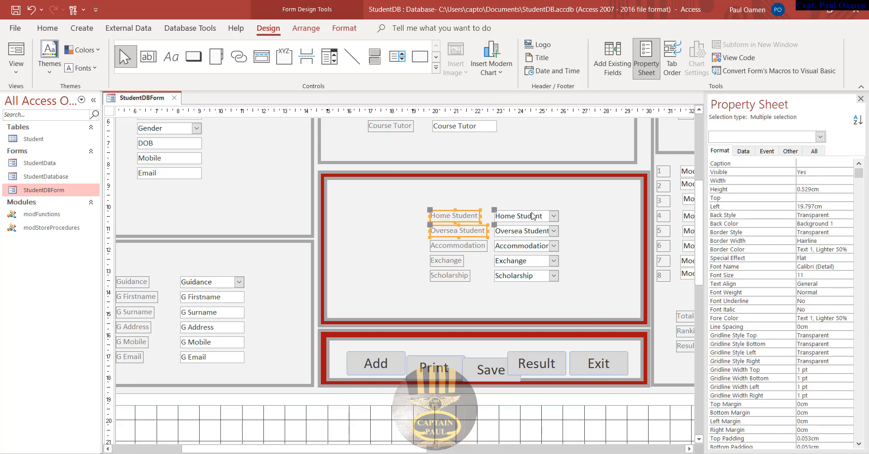
# - Select the five student-status labels and their combo boxes and set font size 20
pyautogui.click(437, 203)
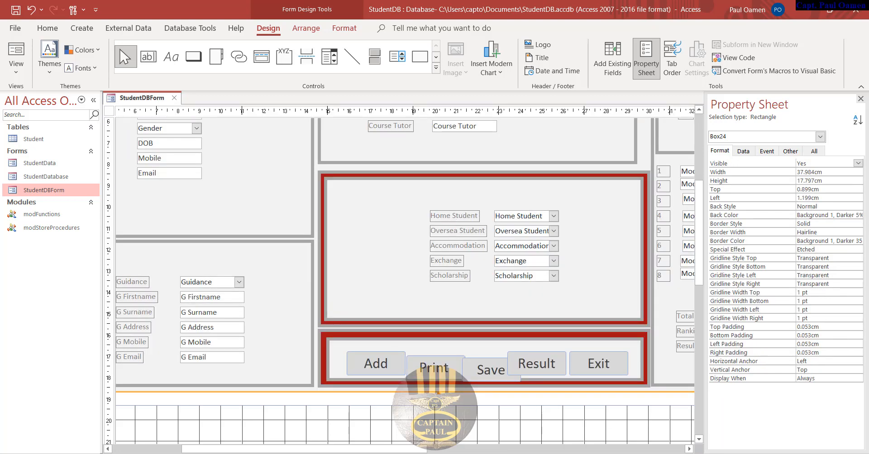
pyautogui.click(461, 219)
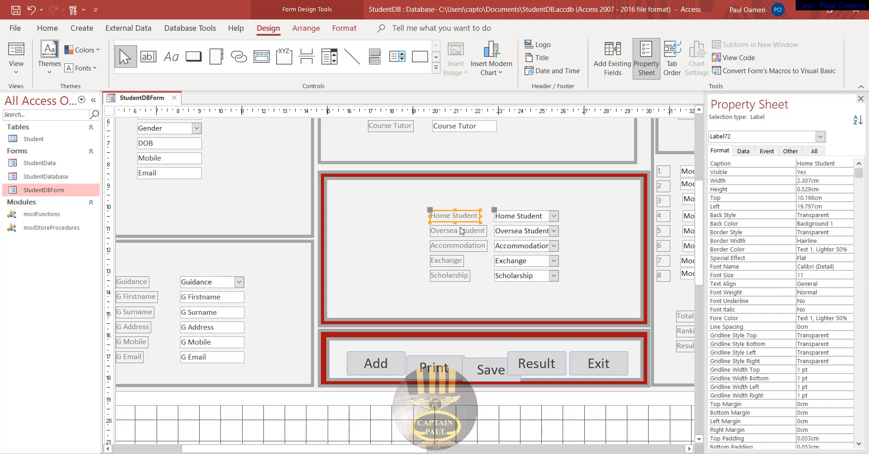
pyautogui.keyDown('shift'); pyautogui.click(460, 231); pyautogui.keyUp('shift')
pyautogui.keyDown('shift'); pyautogui.click(458, 245); pyautogui.keyUp('shift')
pyautogui.keyDown('shift'); pyautogui.click(457, 261); pyautogui.keyUp('shift')
pyautogui.keyDown('shift'); pyautogui.click(458, 276); pyautogui.keyUp('shift')
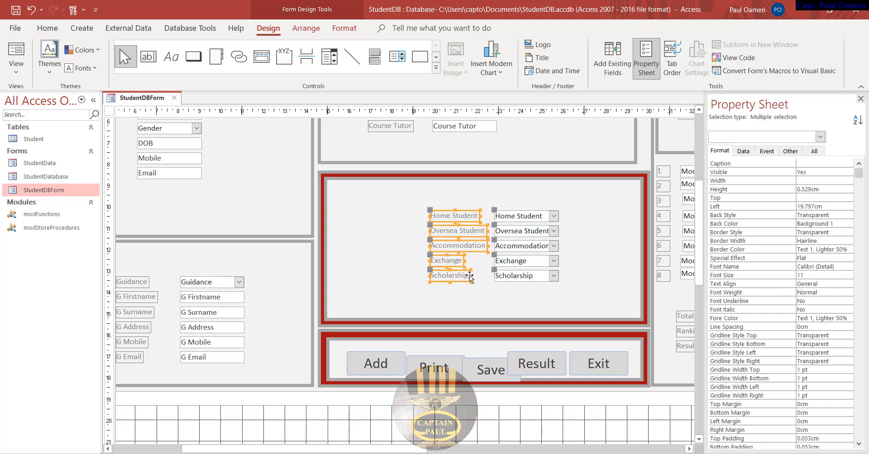
pyautogui.keyDown('shift'); pyautogui.click(516, 277); pyautogui.keyUp('shift')
pyautogui.keyDown('shift'); pyautogui.click(518, 261); pyautogui.keyUp('shift')
pyautogui.keyDown('shift'); pyautogui.click(520, 246); pyautogui.keyUp('shift')
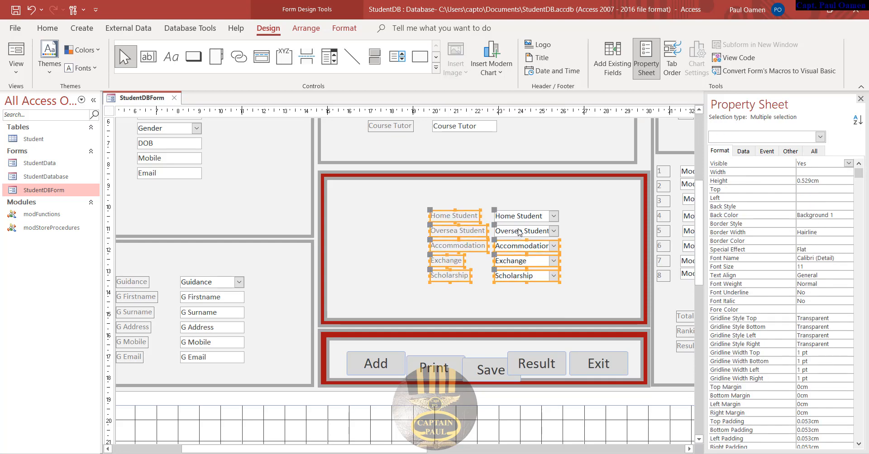
pyautogui.keyDown('shift'); pyautogui.click(519, 232); pyautogui.keyUp('shift')
pyautogui.keyDown('shift'); pyautogui.click(520, 216); pyautogui.keyUp('shift')
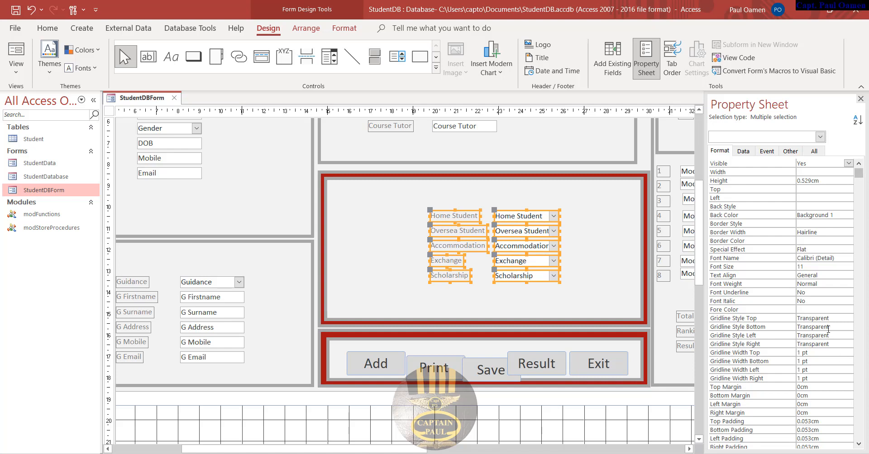
pyautogui.click(787, 268)
pyautogui.press('Return')
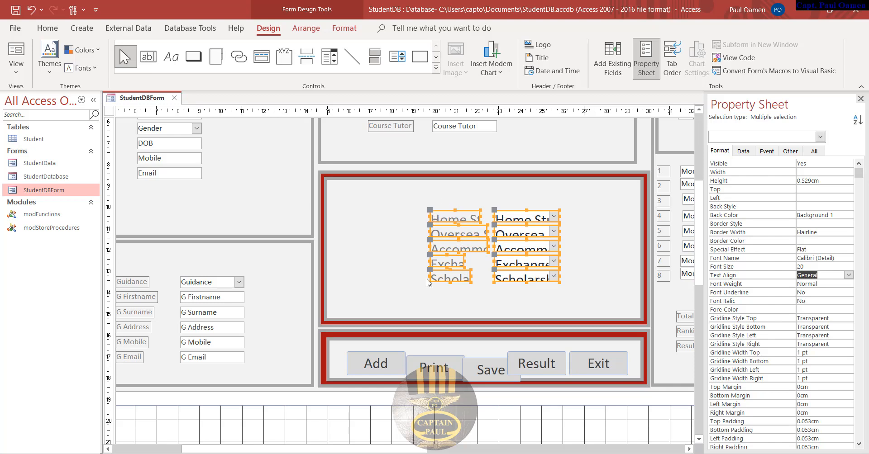
# - Nudge the Add and Print buttons slightly up and left
pyautogui.click(381, 414)
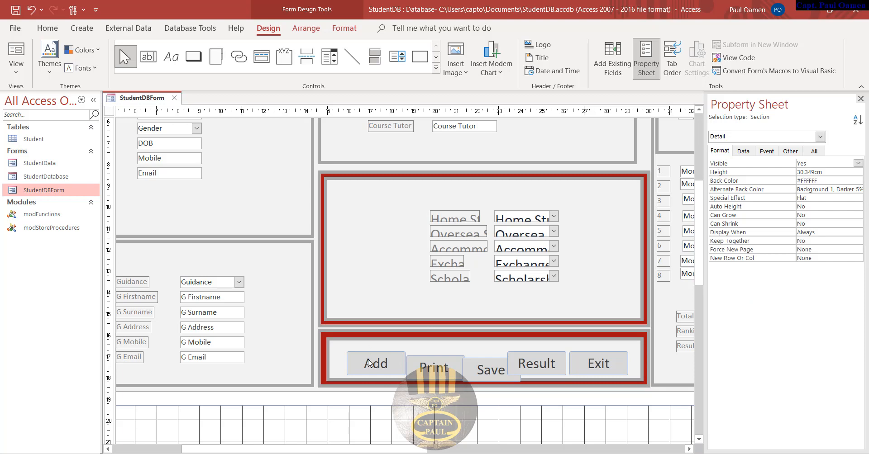
pyautogui.click(355, 357)
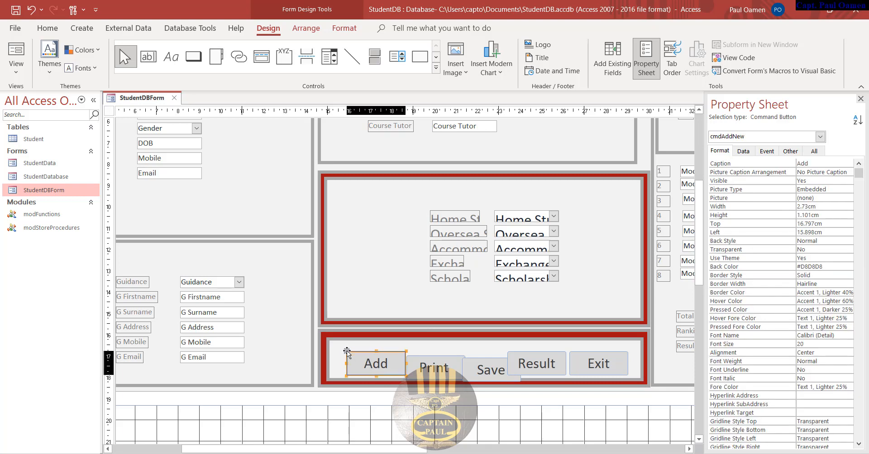
pyautogui.moveTo(347, 351); pyautogui.dragTo(339, 348)
pyautogui.click(423, 367)
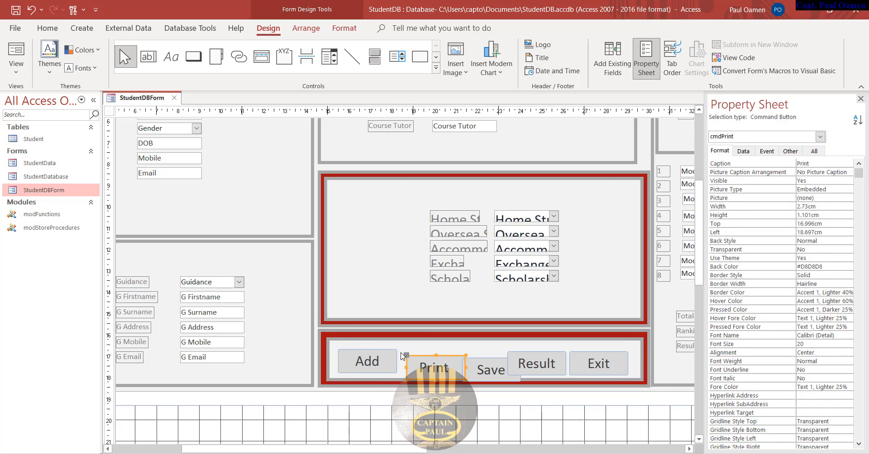
pyautogui.moveTo(410, 358); pyautogui.dragTo(402, 352)
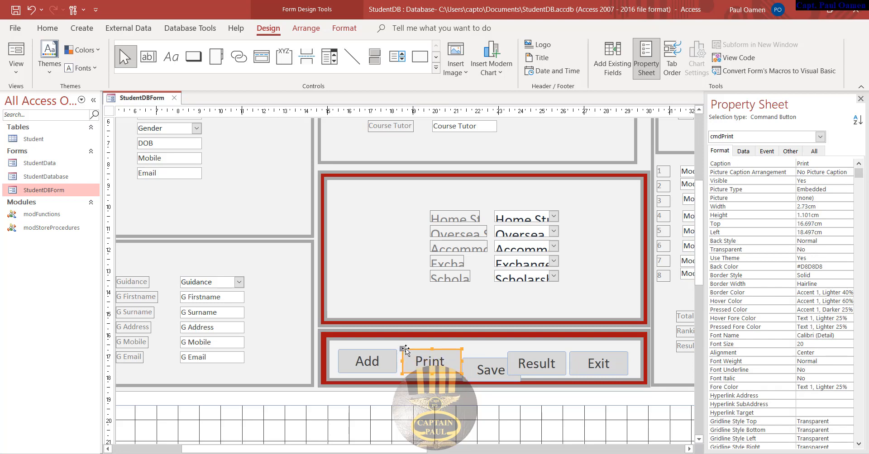
# - Give the status labels a darker text colour and move the controls to the red box's upper left
pyautogui.click(444, 217)
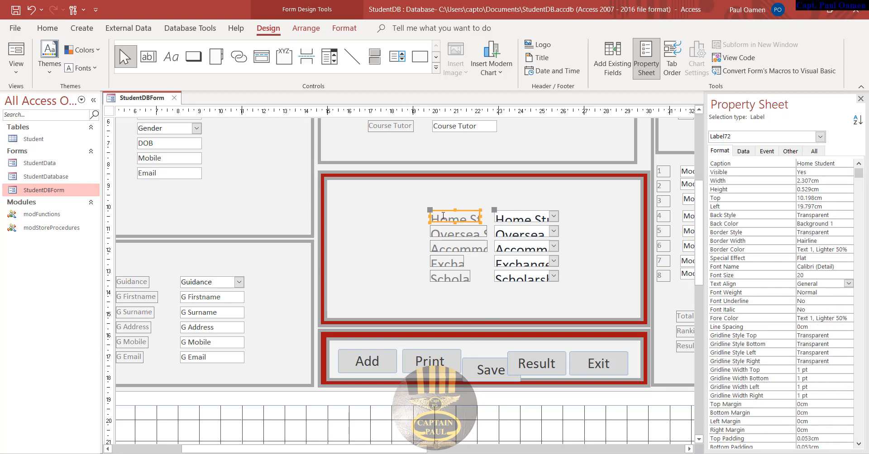
pyautogui.keyDown('shift'); pyautogui.click(453, 236); pyautogui.keyUp('shift')
pyautogui.keyDown('shift'); pyautogui.click(454, 250); pyautogui.keyUp('shift')
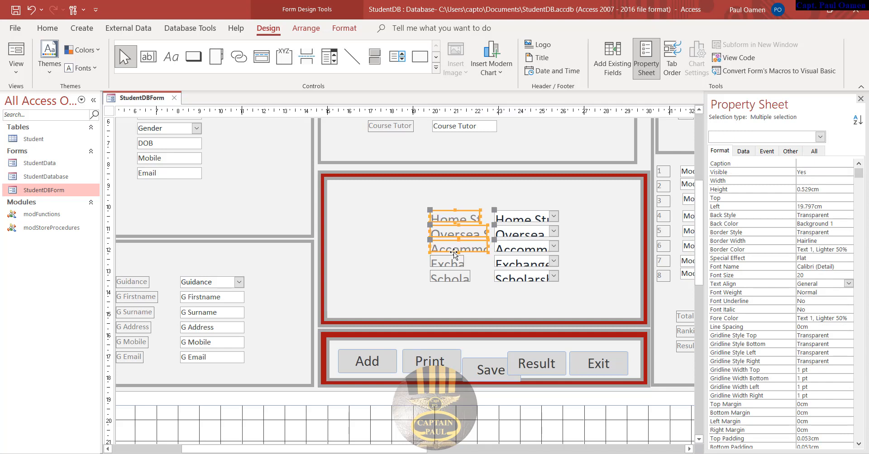
pyautogui.keyDown('shift'); pyautogui.click(454, 279); pyautogui.keyUp('shift')
pyautogui.click(850, 318)
pyautogui.click(848, 318)
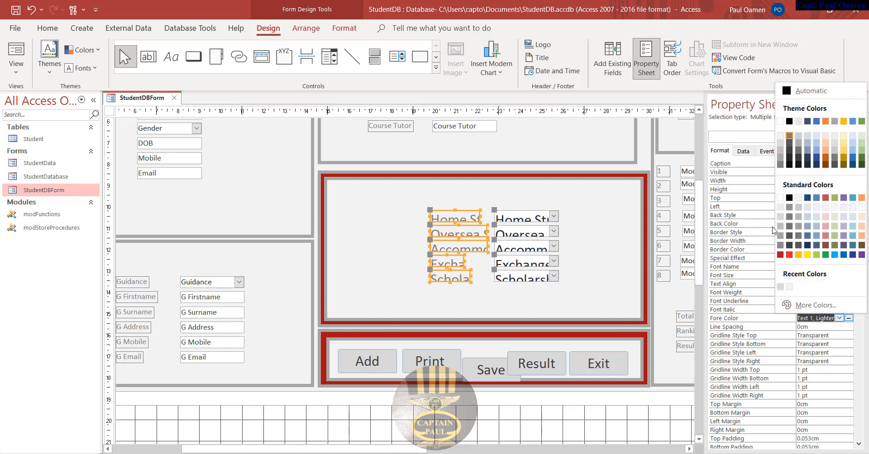
pyautogui.click(789, 165)
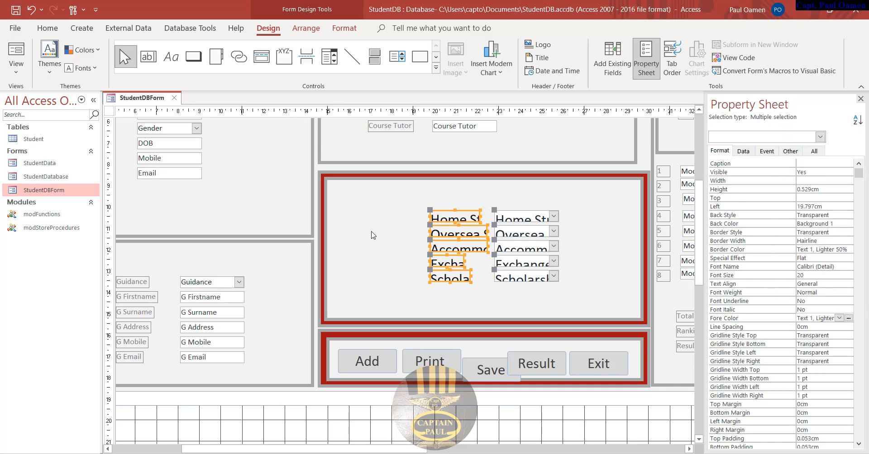
pyautogui.moveTo(433, 226); pyautogui.dragTo(344, 207)
pyautogui.click(407, 294)
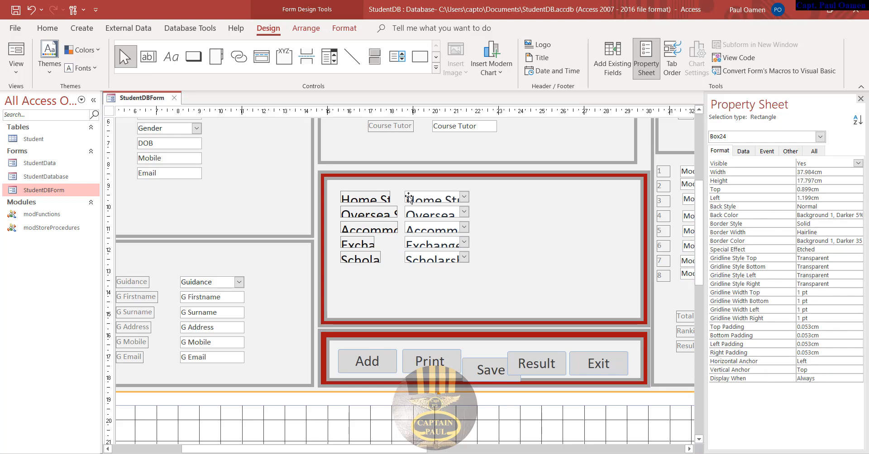
# - Widen the Home Student combo box to 7.19cm and make it and its label taller
pyautogui.click(466, 428)
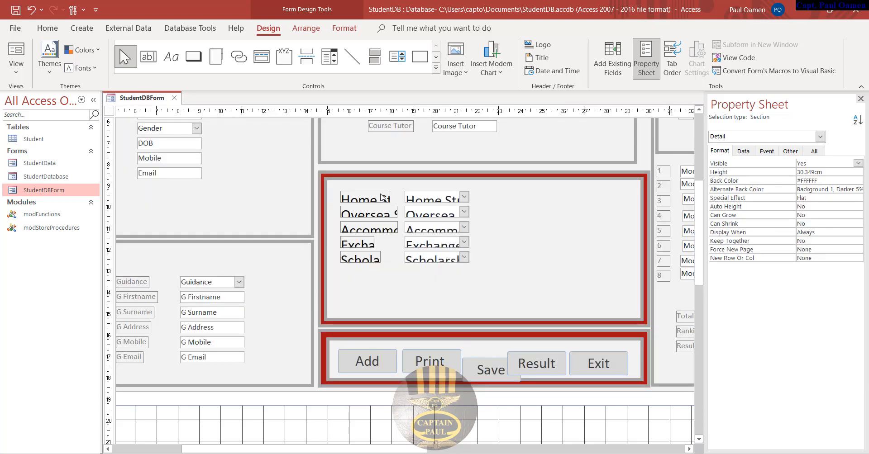
pyautogui.click(383, 198)
pyautogui.click(447, 197)
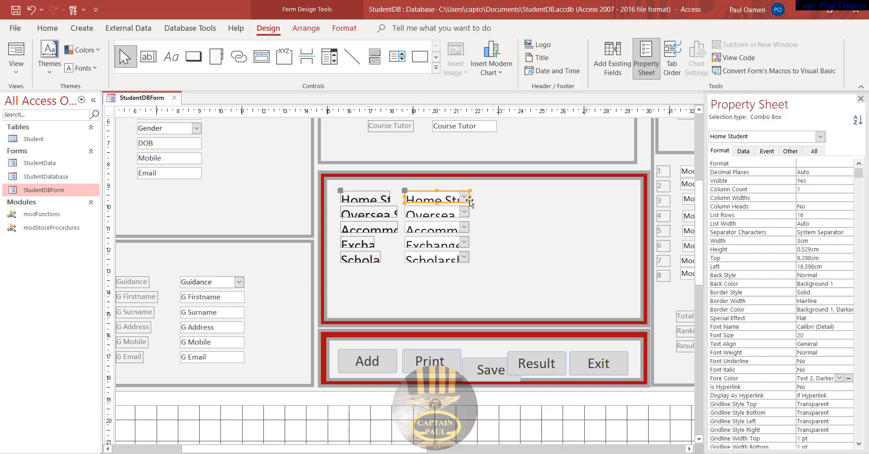
pyautogui.moveTo(470, 198); pyautogui.dragTo(560, 198)
pyautogui.moveTo(482, 190); pyautogui.dragTo(481, 184)
pyautogui.click(358, 198)
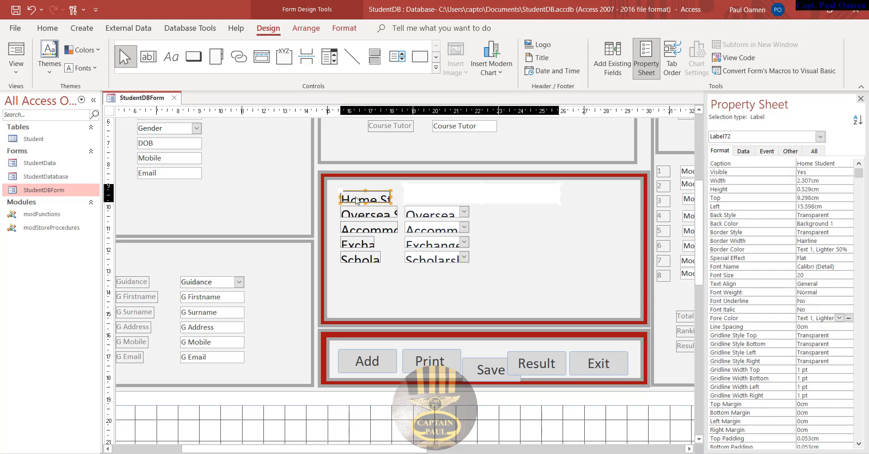
pyautogui.moveTo(365, 190); pyautogui.dragTo(366, 185)
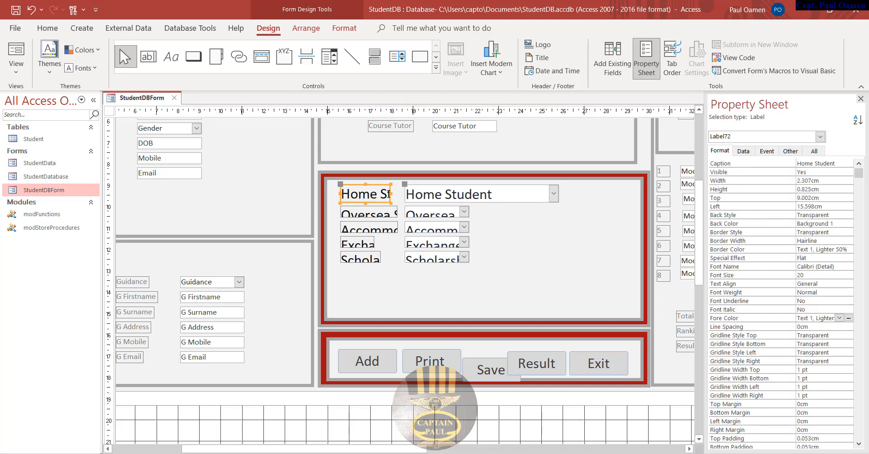
# - Shift the Home Student combo box right and widen its label to show the full caption
pyautogui.click(388, 195)
pyautogui.click(443, 186)
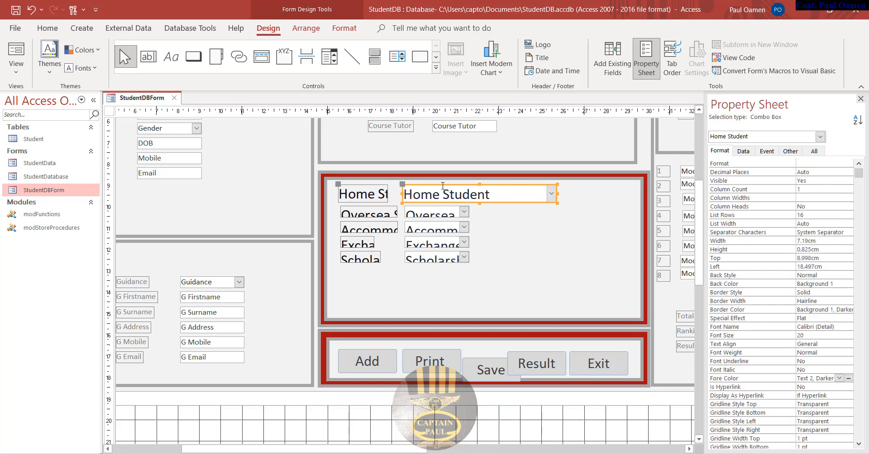
pyautogui.moveTo(402, 186); pyautogui.dragTo(475, 185)
pyautogui.click(385, 196)
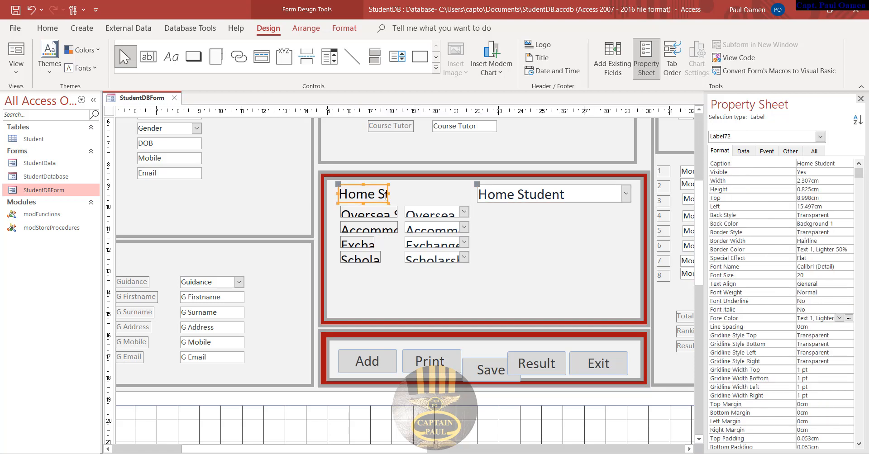
pyautogui.moveTo(387, 193); pyautogui.dragTo(432, 194)
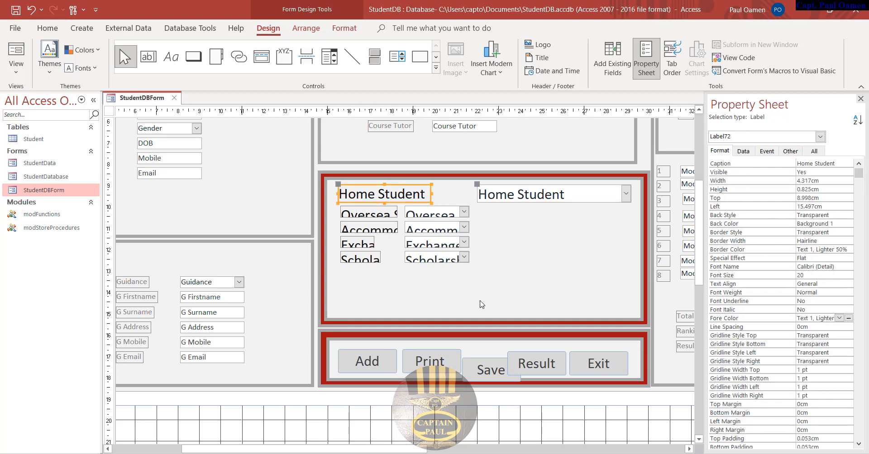
# - Raise the Save button level with Print at top 16.797 cm
pyautogui.click(495, 370)
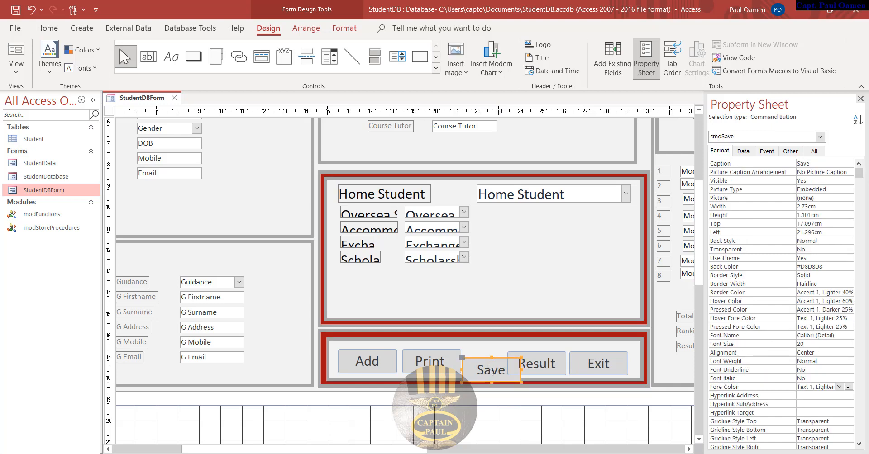
pyautogui.click(458, 360)
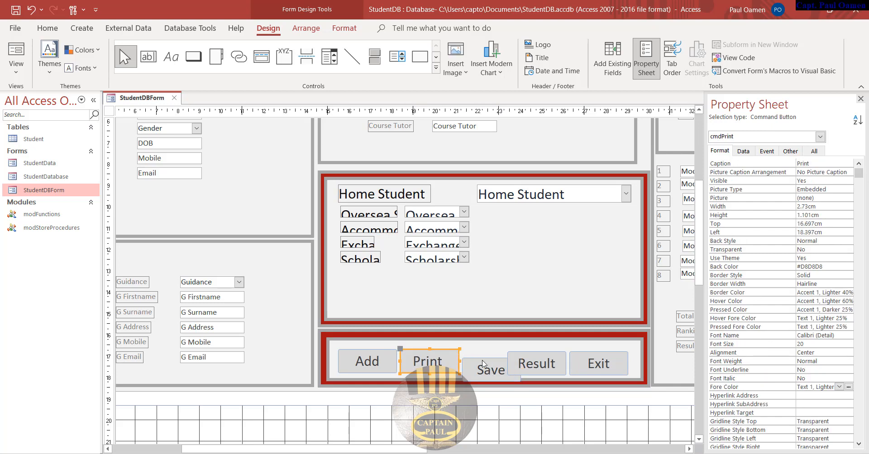
pyautogui.click(470, 361)
pyautogui.moveTo(464, 358); pyautogui.dragTo(464, 351)
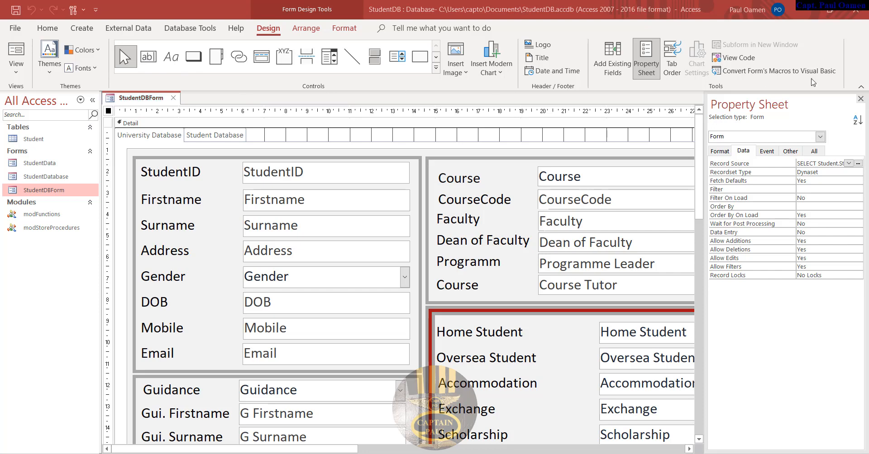
# - Collapse the ribbon, hide the Property Sheet and Navigation Pane, and switch StudentDBForm to Form View
pyautogui.click(861, 89)
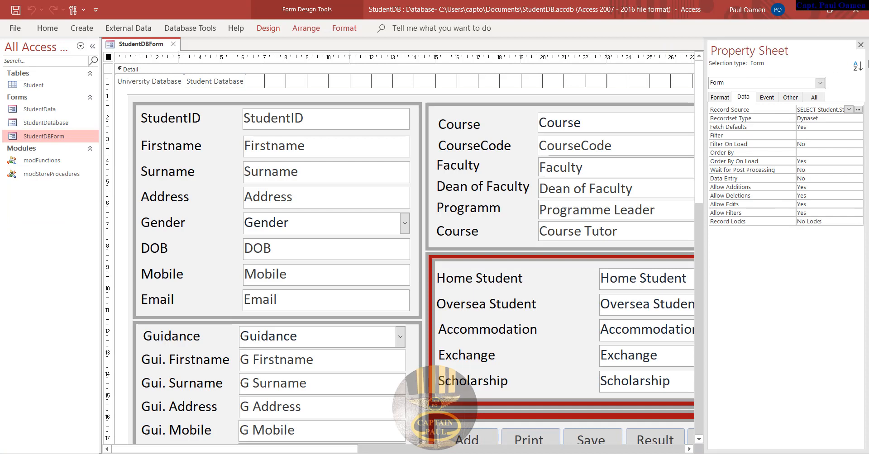
pyautogui.click(860, 45)
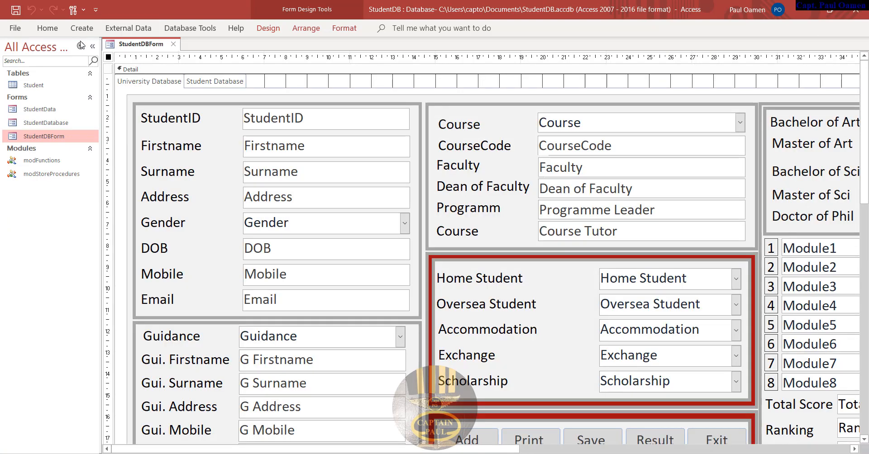
pyautogui.click(94, 46)
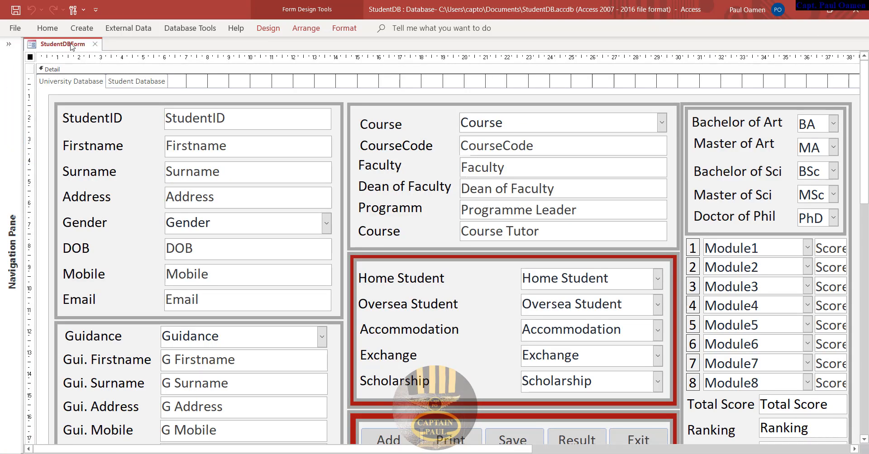
pyautogui.rightClick(29, 47)
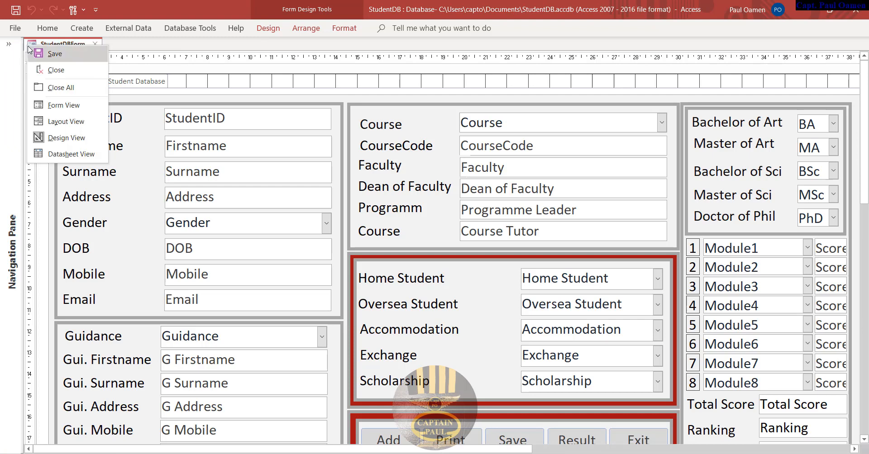
pyautogui.click(63, 105)
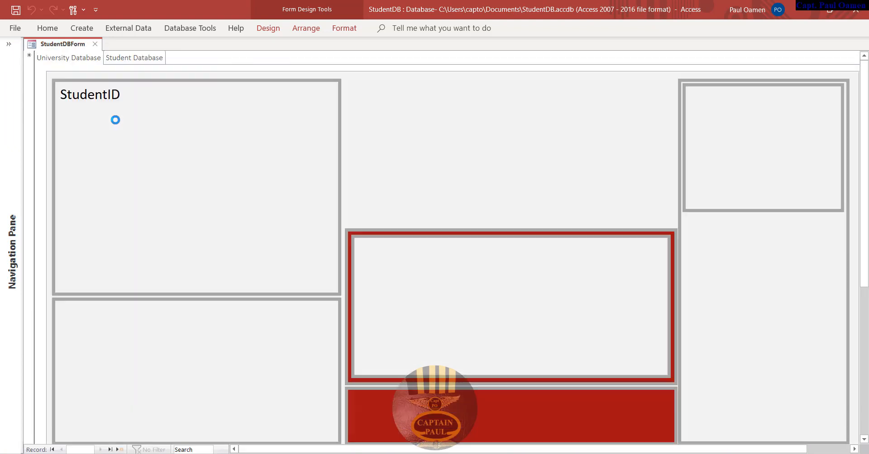
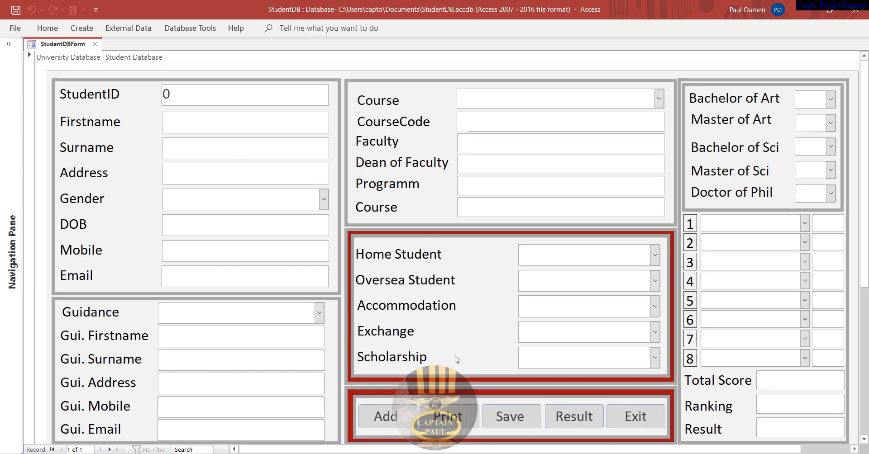
# - Test the form's Print (cancelled), Save and Exit buttons, closing StudentDBForm
pyautogui.click(448, 416)
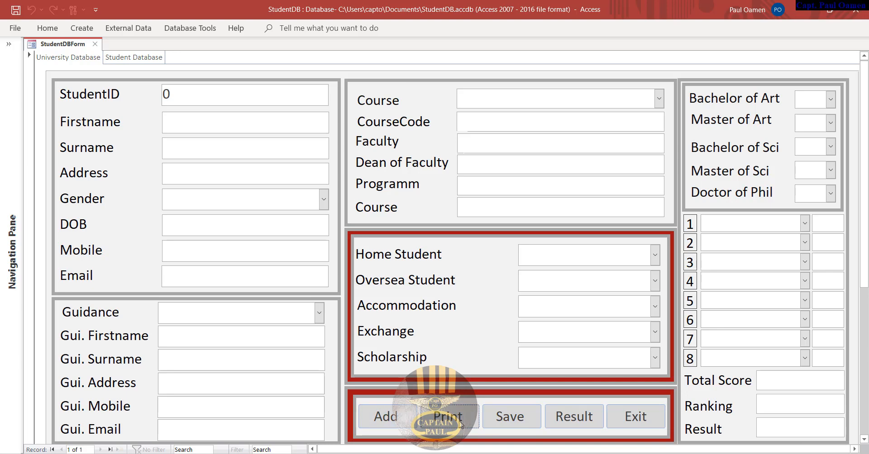
pyautogui.click(537, 260)
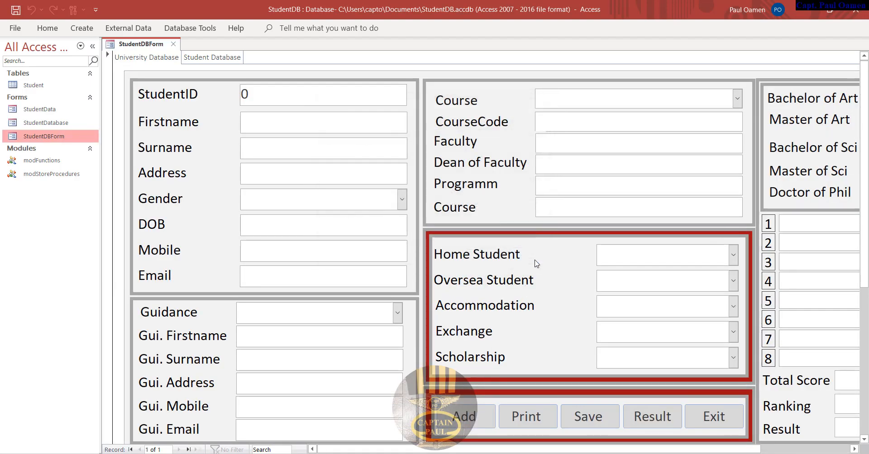
pyautogui.click(92, 47)
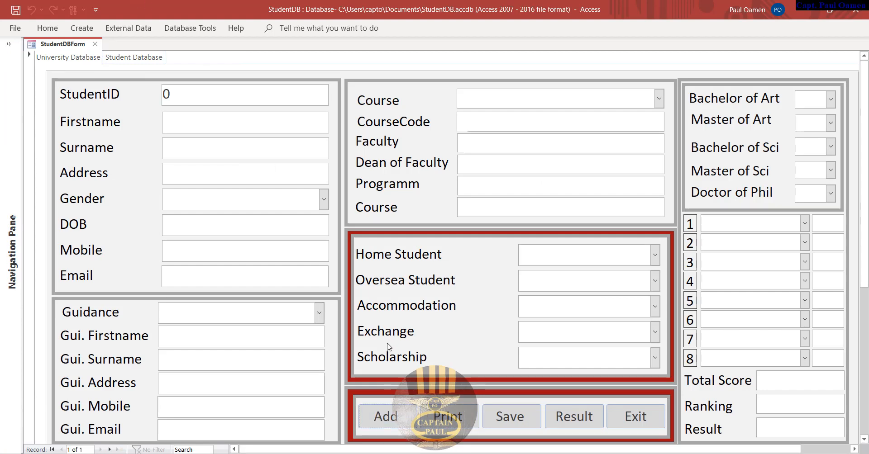
pyautogui.click(526, 420)
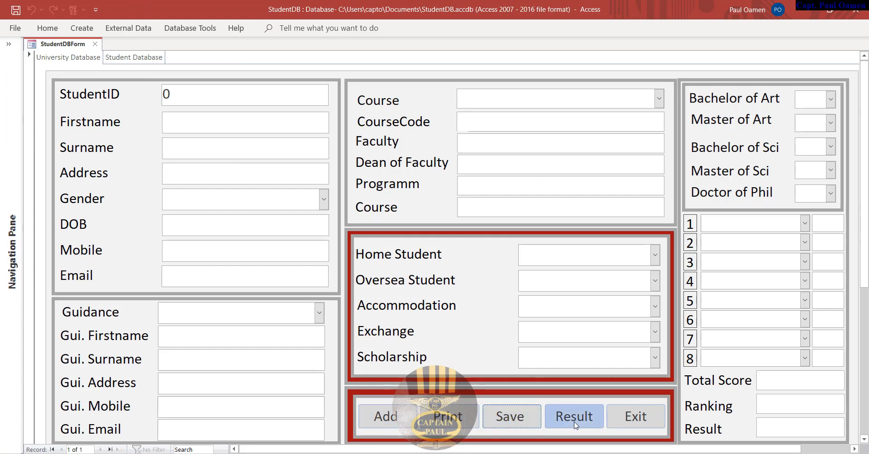
pyautogui.click(633, 417)
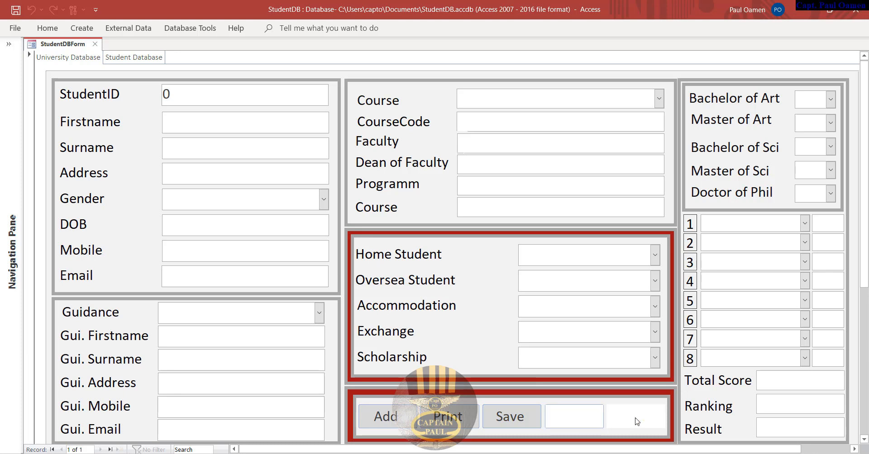
# - Expand the Navigation Pane and reopen StudentDBForm, bringing up its tab's view options
pyautogui.click(9, 44)
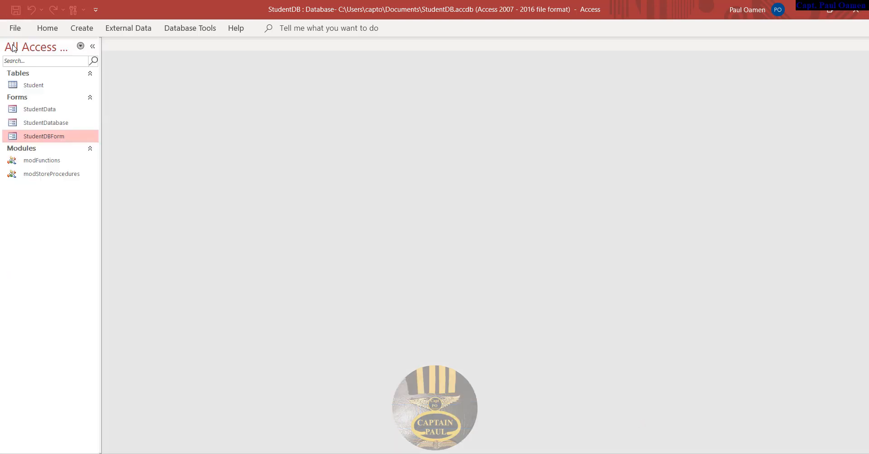
pyautogui.doubleClick(59, 136)
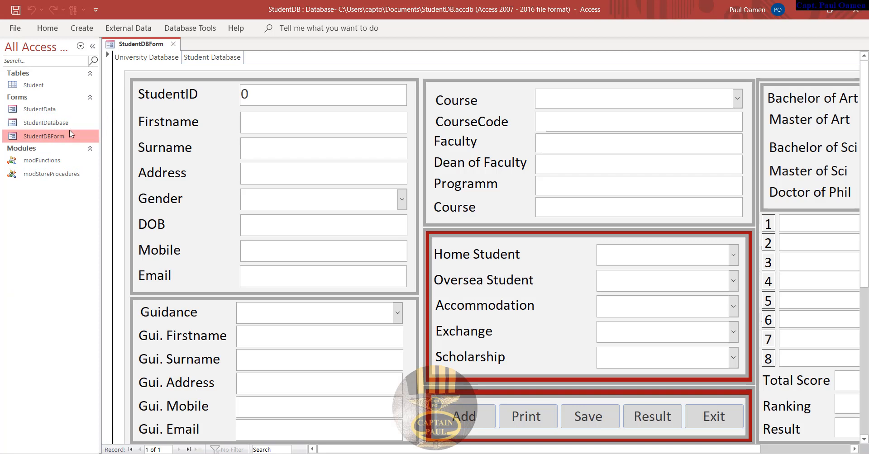
pyautogui.rightClick(111, 45)
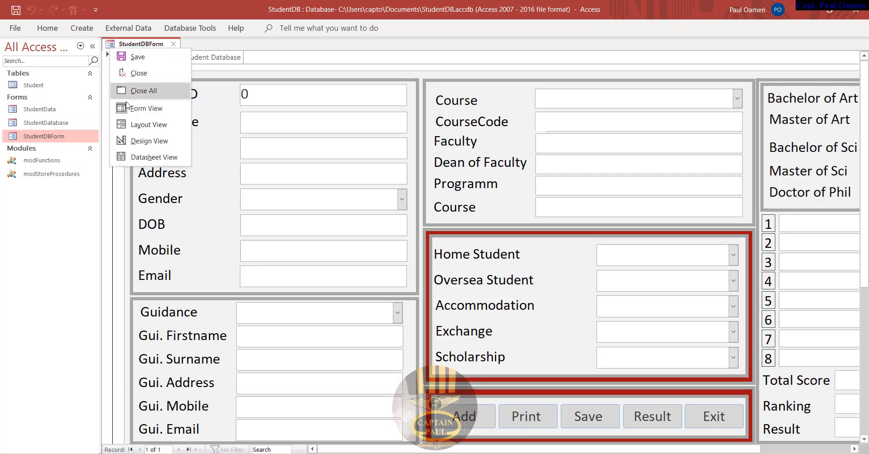
# - Switch StudentDBForm to Design View and select the Course combo box
pyautogui.click(154, 141)
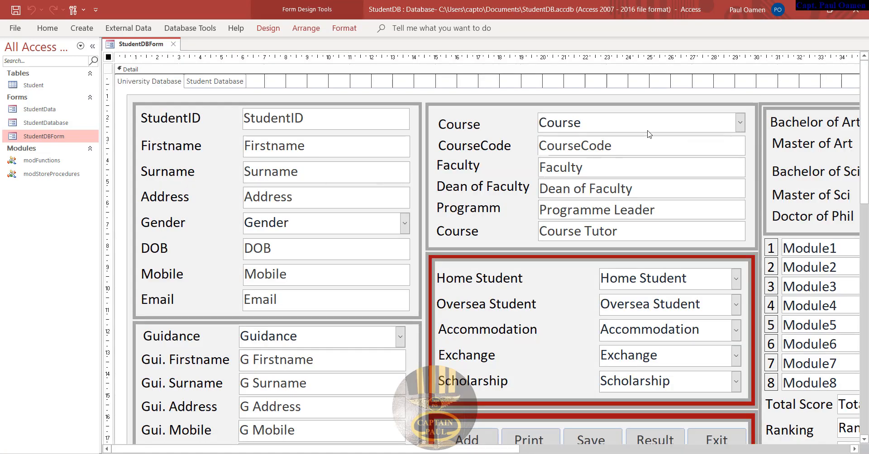
pyautogui.click(615, 121)
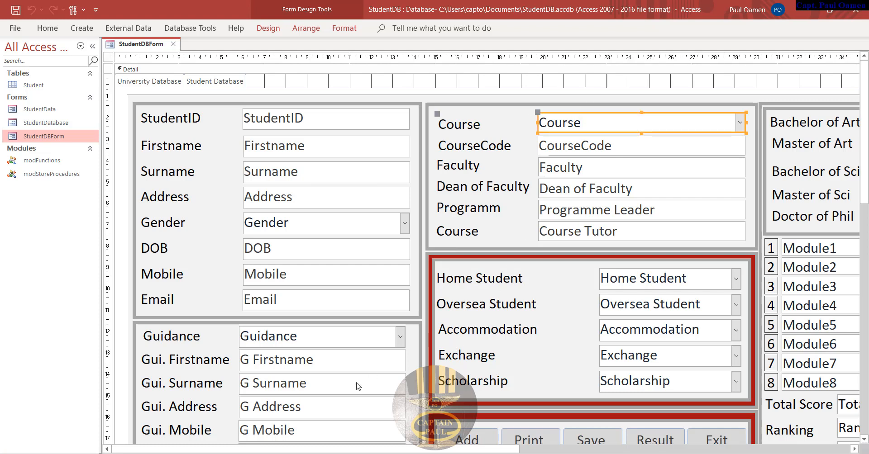
pyautogui.moveTo(384, 449); pyautogui.dragTo(547, 449)
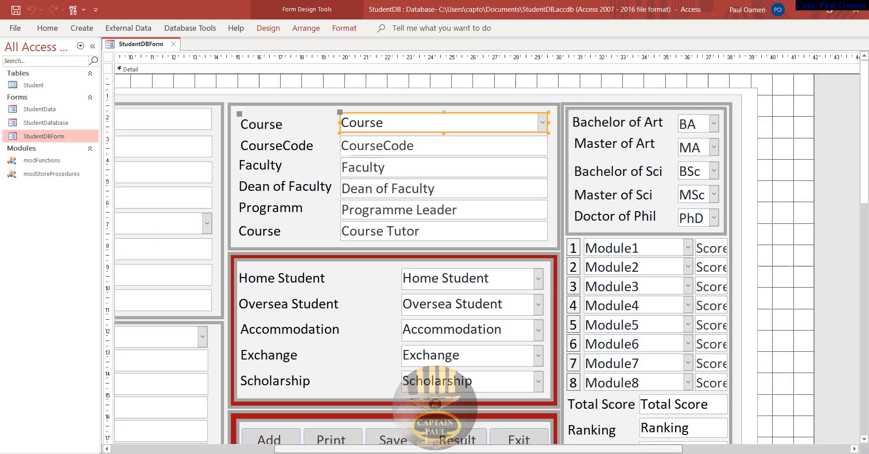
# - Dismiss the Course context menu and pin the Form Design ribbon permanently expanded
pyautogui.rightClick(404, 125)
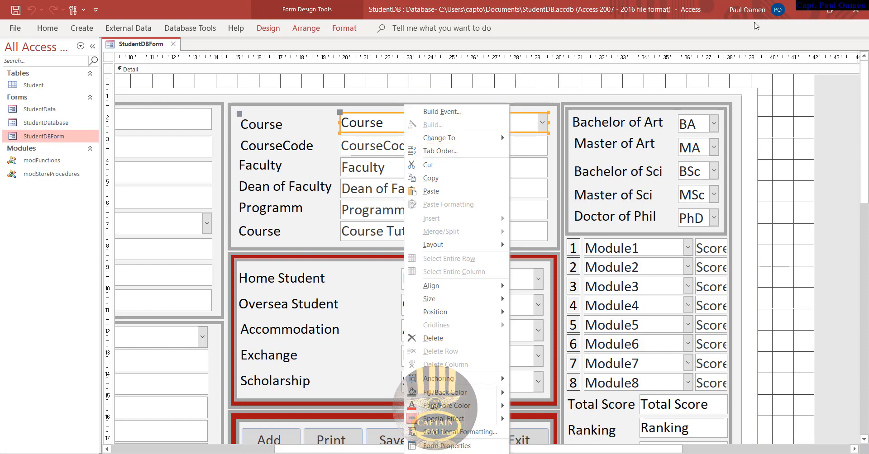
pyautogui.click(731, 31)
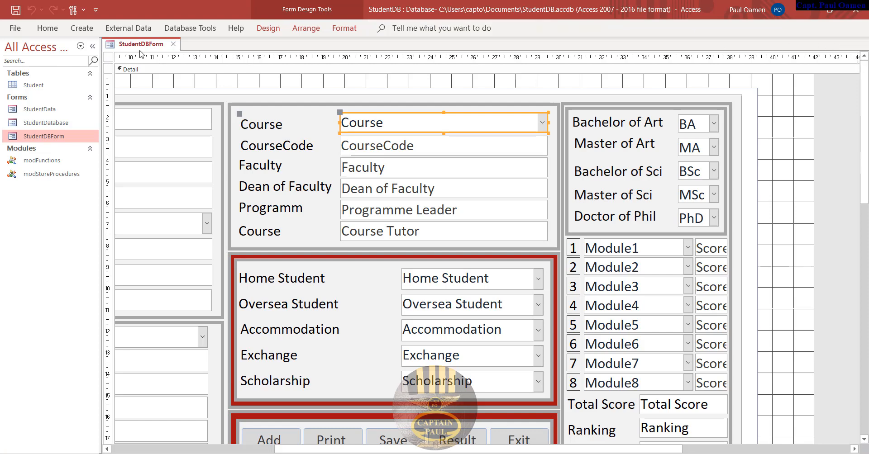
pyautogui.click(268, 28)
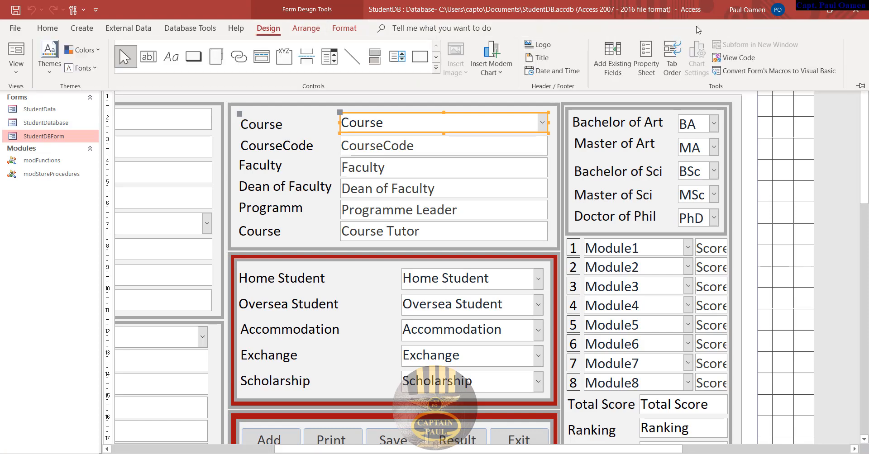
pyautogui.click(860, 86)
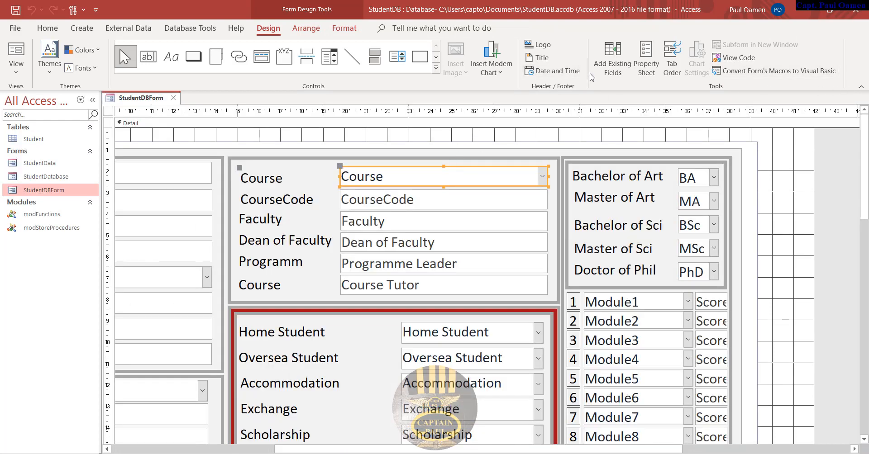
# - Create an empty Course_Click procedure through the Course combo box's On Click Code Builder
pyautogui.click(648, 73)
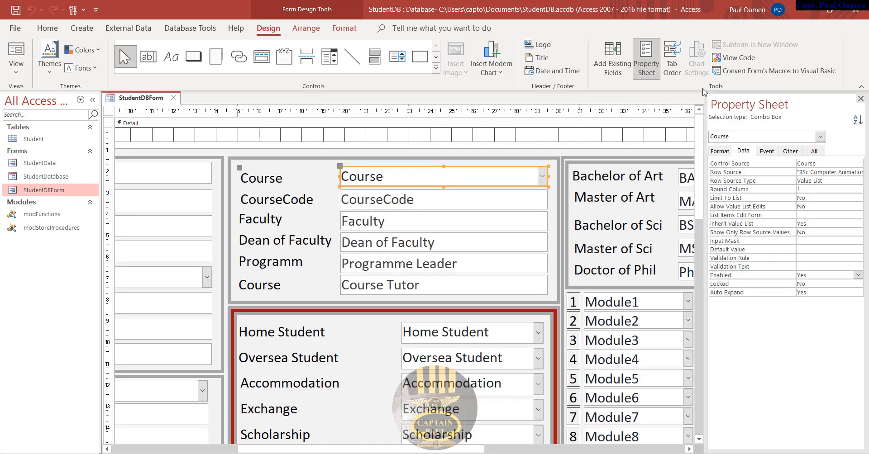
pyautogui.click(768, 151)
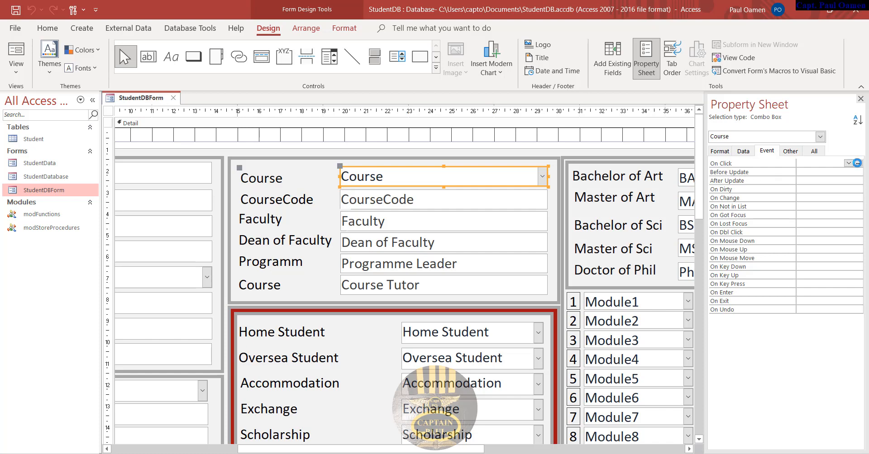
pyautogui.click(857, 163)
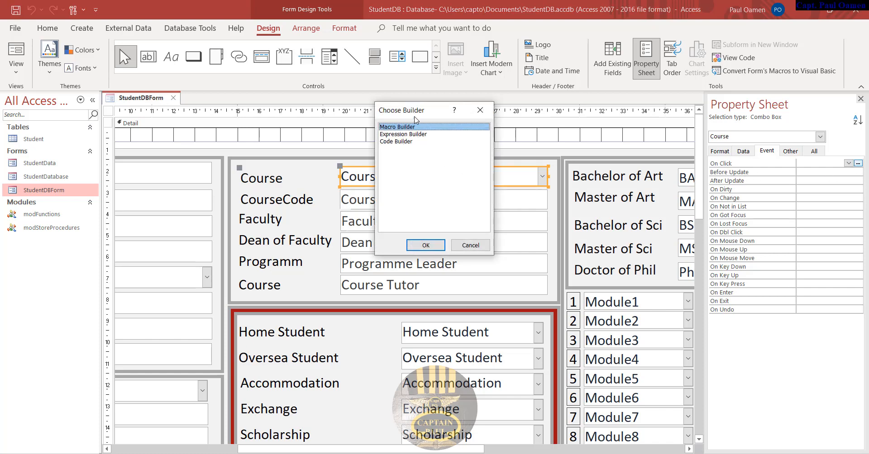
pyautogui.moveTo(413, 111); pyautogui.dragTo(425, 111)
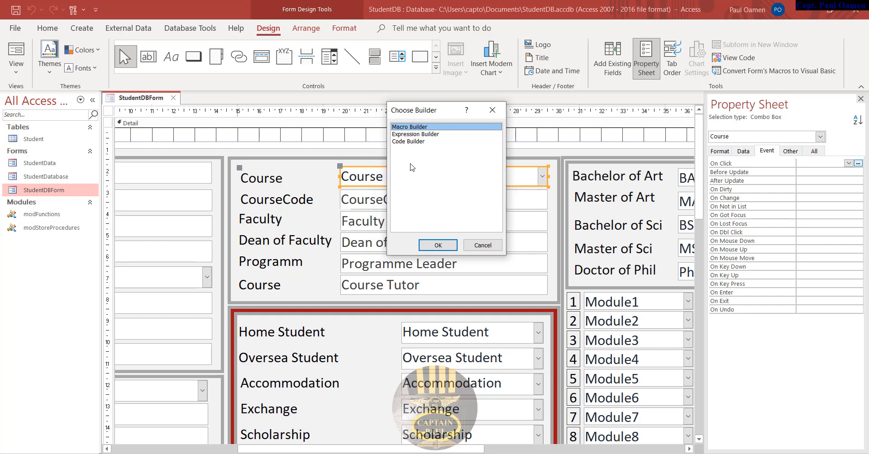
pyautogui.click(398, 142)
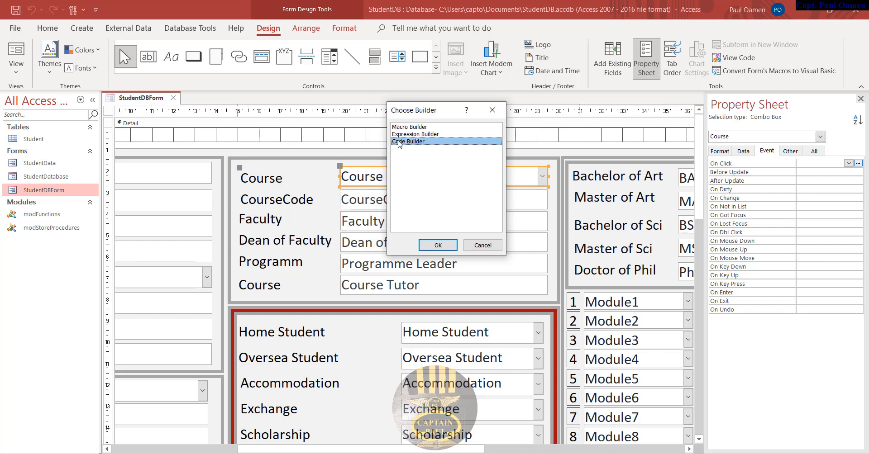
pyautogui.click(445, 247)
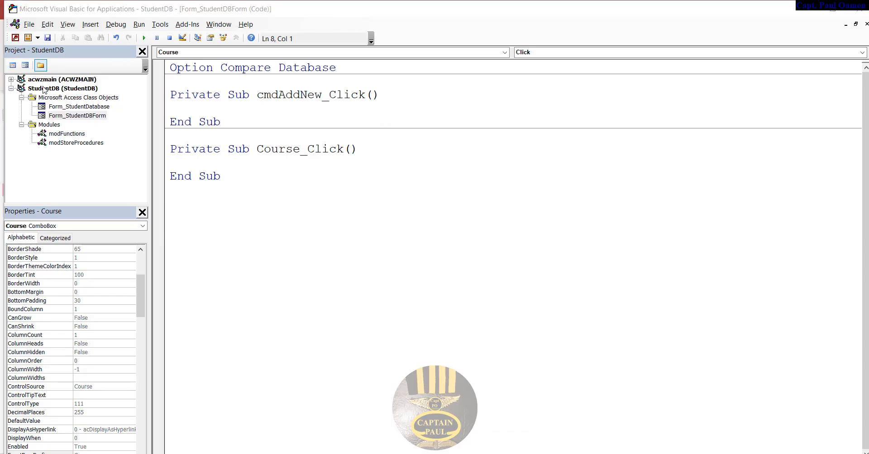
# - Write If Course = "Select a Course" Then with an indented CourseCode = "" line
pyautogui.click(289, 154)
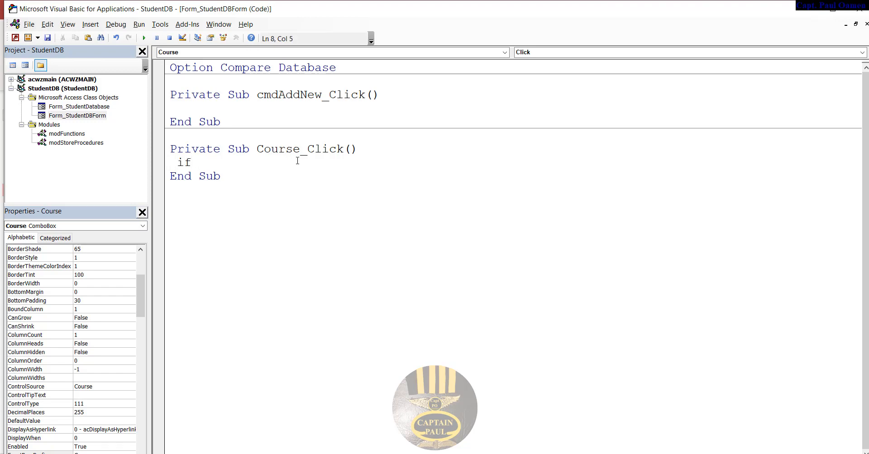
pyautogui.write('Course')
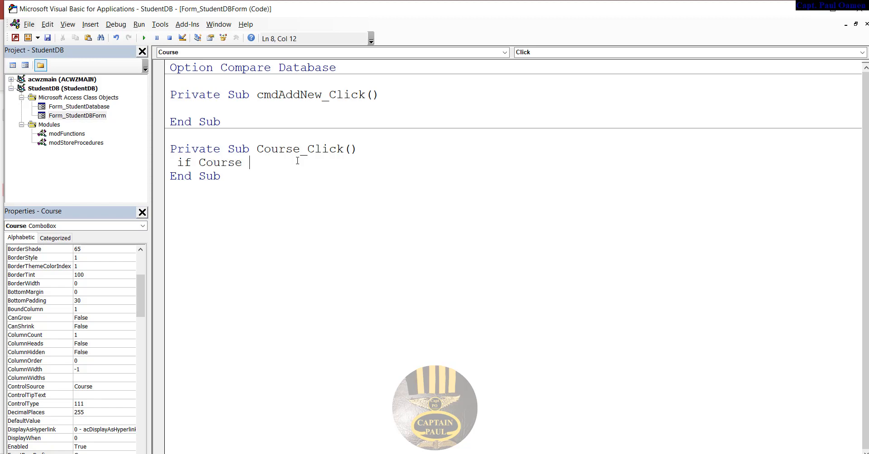
pyautogui.write('= "Select a Cours')
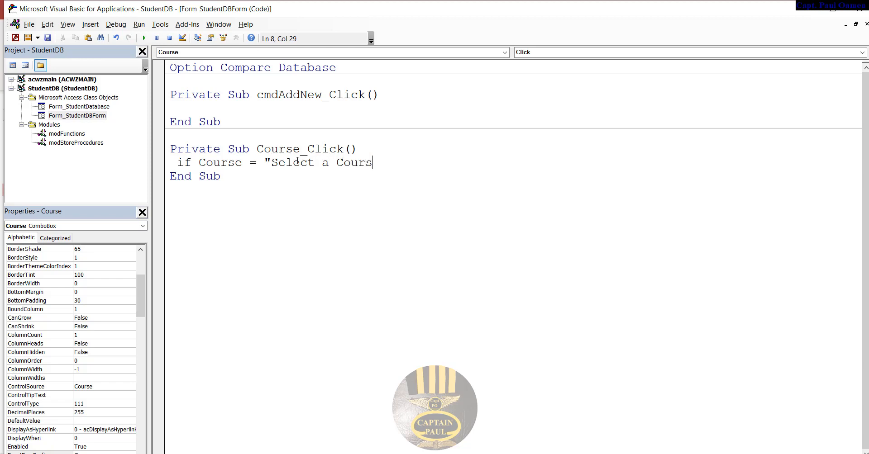
pyautogui.write('e" Then')
pyautogui.press('Return')
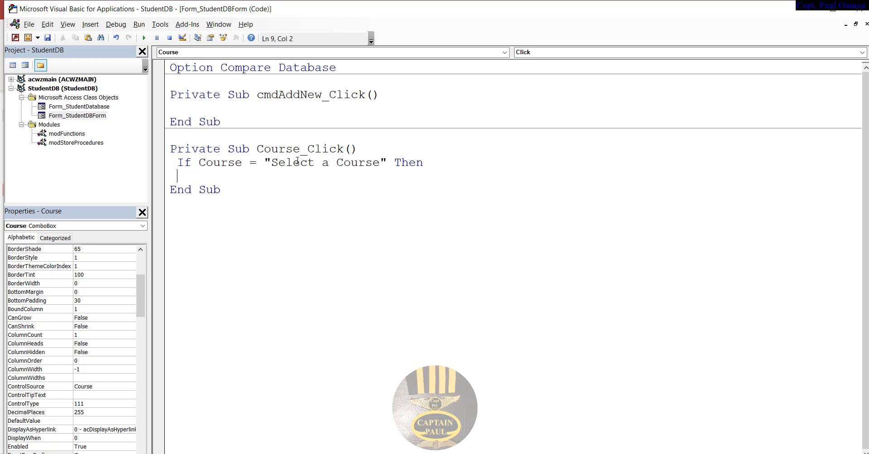
pyautogui.press('Tab')
pyautogui.write('CourseCode')
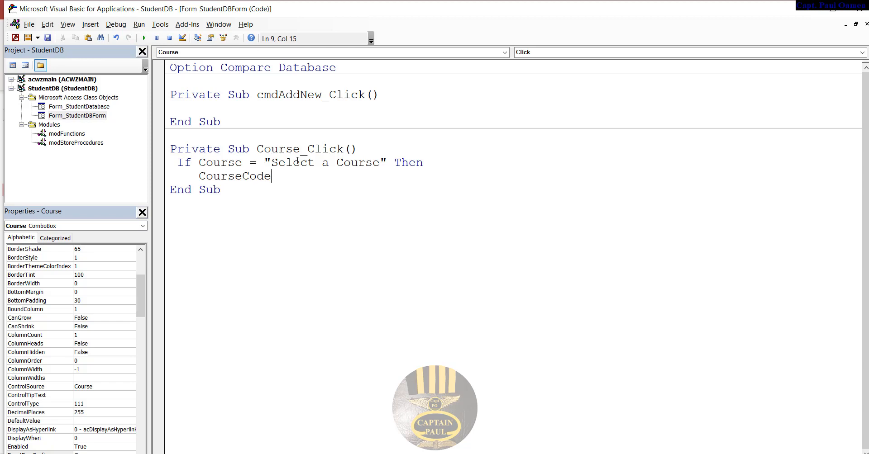
pyautogui.write(' =""')
pyautogui.press('Return')
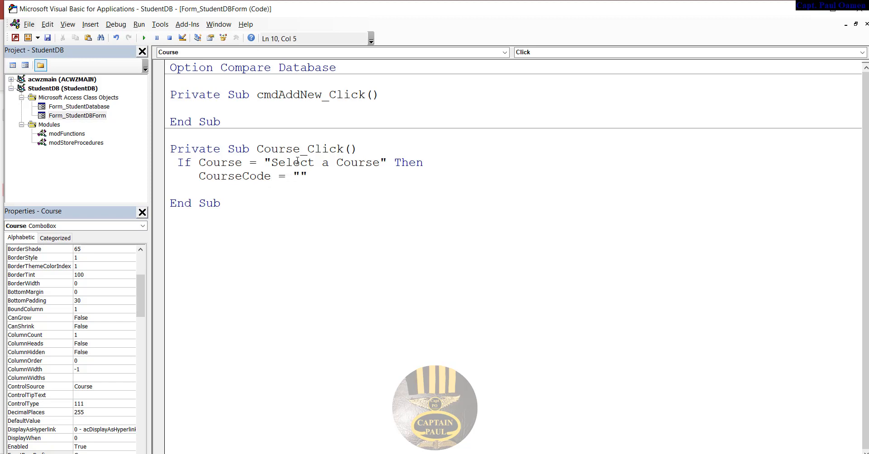
# - Add Faculty, Dean_of_Faculty, Programme_Leader and Course_Tutor = "" lines to the If block
pyautogui.write('Faculty = ""')
pyautogui.moveTo(296, 190); pyautogui.dragTo(257, 190)
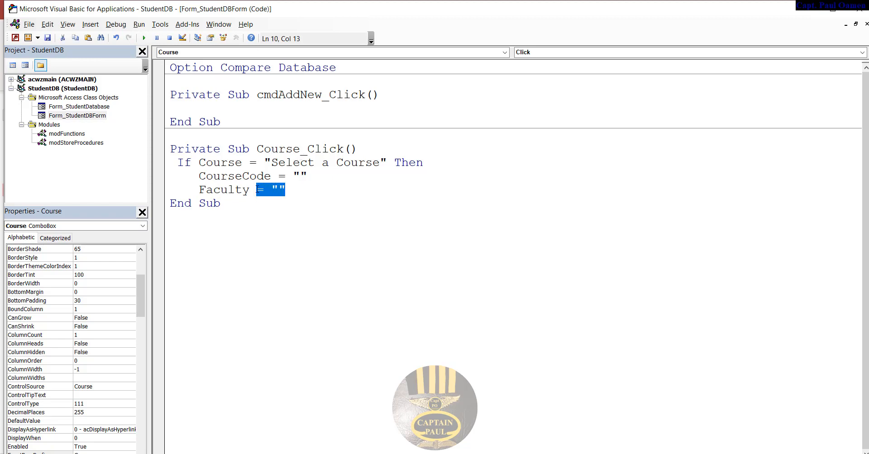
pyautogui.click(335, 186)
pyautogui.press('Return')
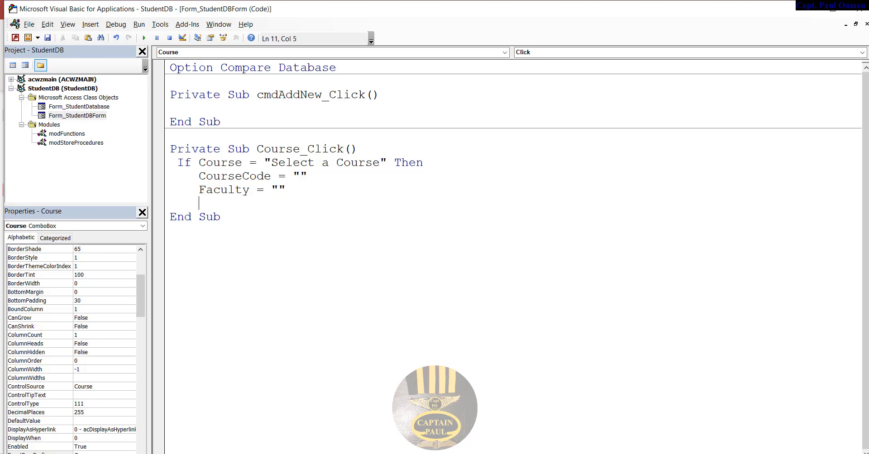
pyautogui.write('Dean_')
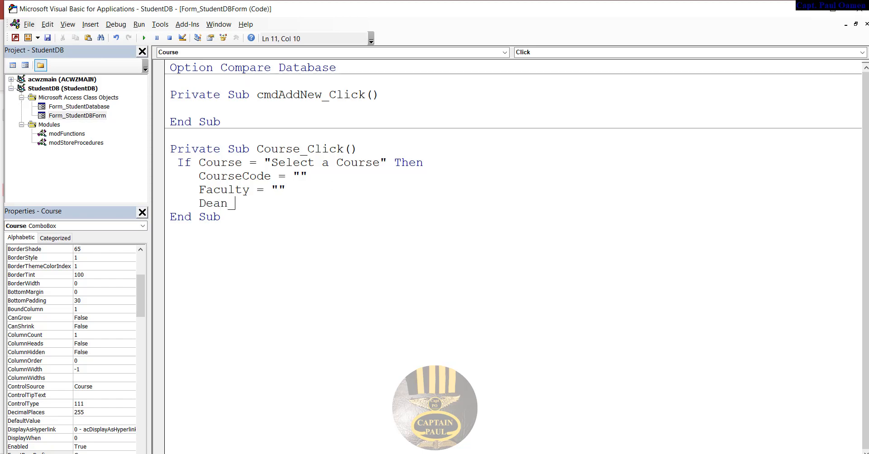
pyautogui.write('o')
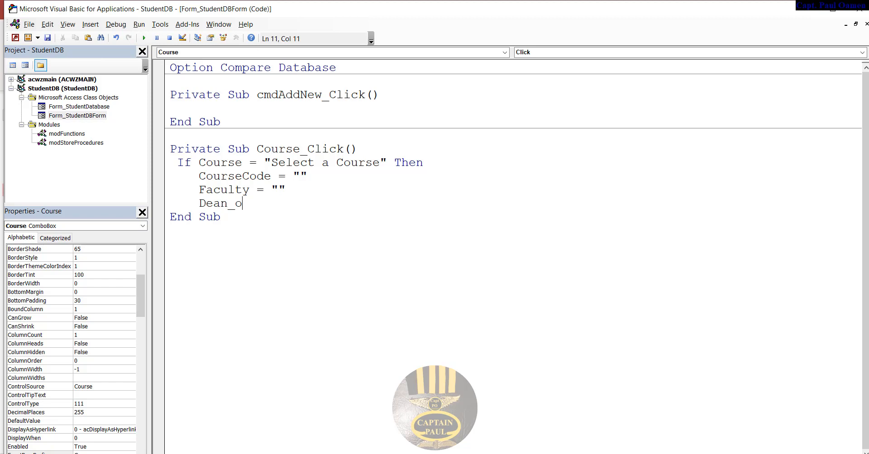
pyautogui.write('f_Faculty = ""')
pyautogui.press('Return')
pyautogui.write('Programme_Leader = ""')
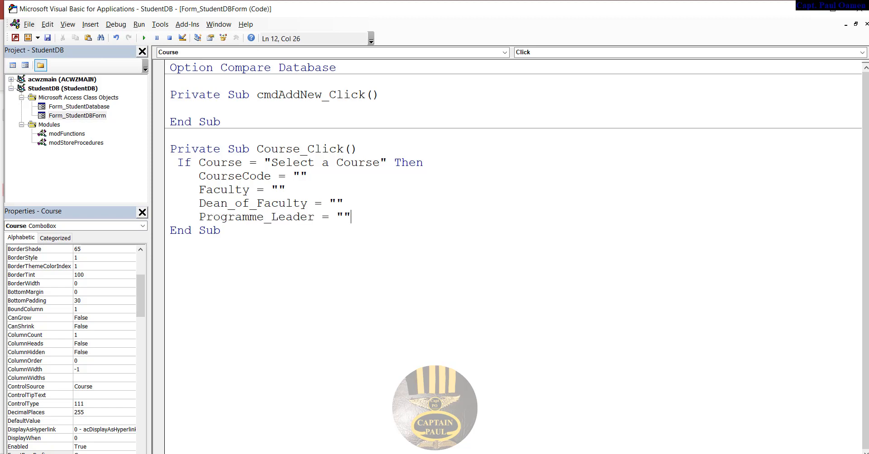
pyautogui.press('Return')
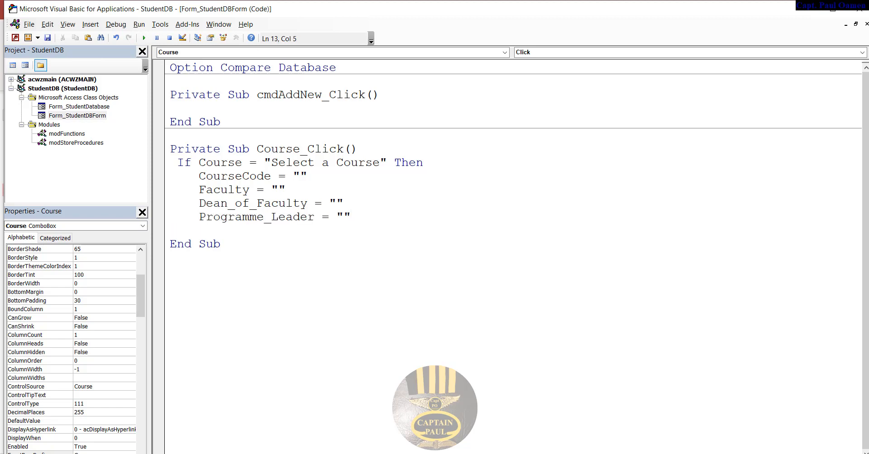
pyautogui.write('Course_Tutor = ""')
pyautogui.press('Return')
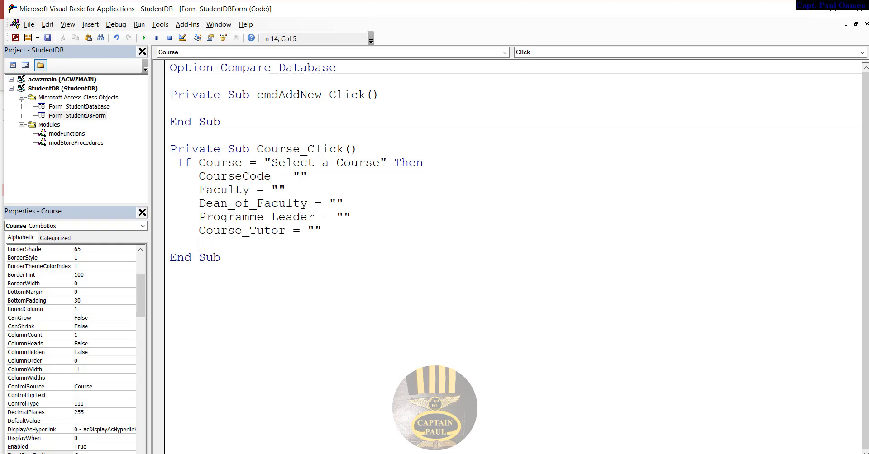
pyautogui.press('Return')
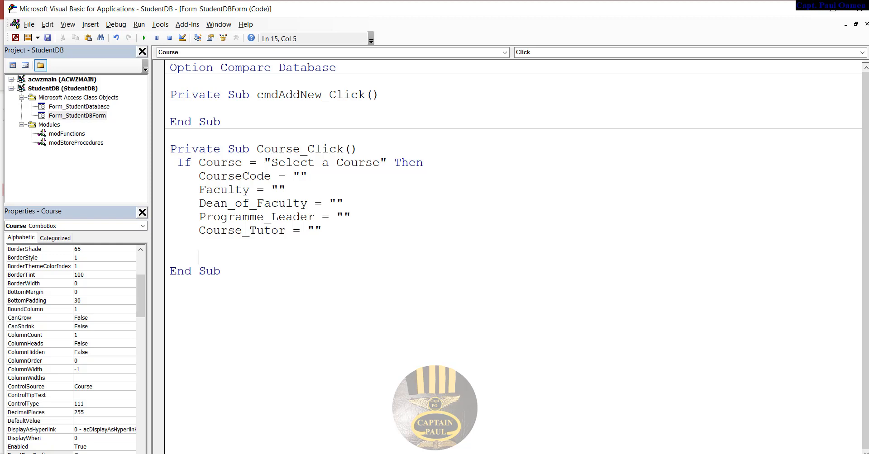
pyautogui.write('else')
pyautogui.press('BackSpace')
pyautogui.press('BackSpace')
pyautogui.press('BackSpace')
pyautogui.press('BackSpace')
pyautogui.press('BackSpace')
# - Paste the If block as an ElseIf branch testing Course against "BSc Serious Game"
pyautogui.moveTo(178, 158); pyautogui.dragTo(344, 237)
pyautogui.hotkey('ctrl', 'c')
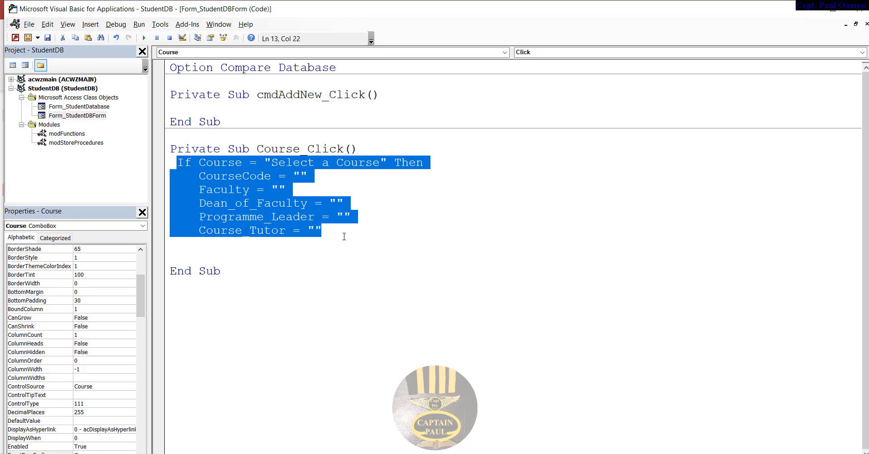
pyautogui.click(265, 247)
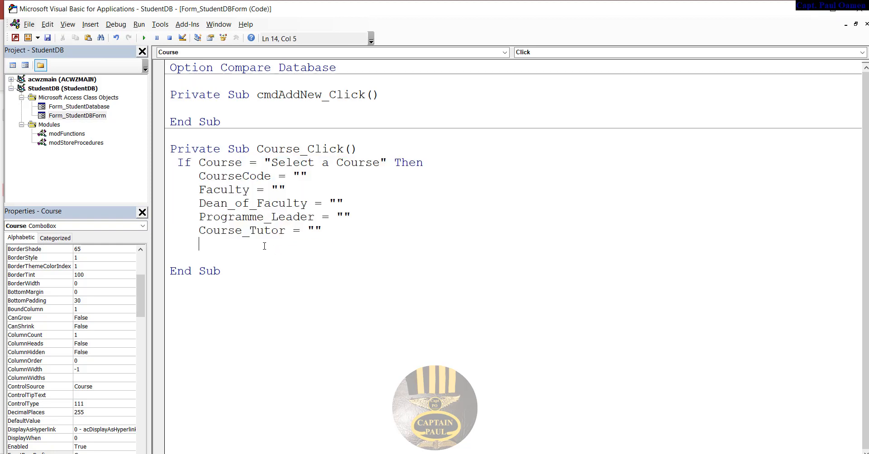
pyautogui.press('Return')
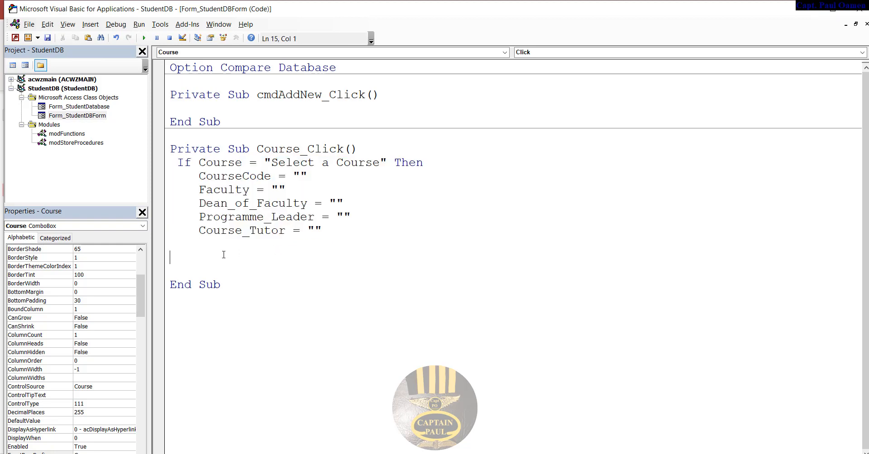
pyautogui.write('else')
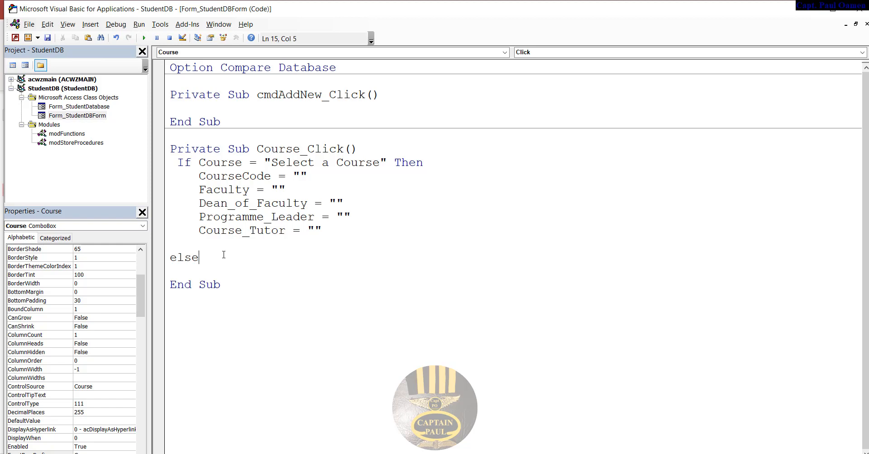
pyautogui.hotkey('ctrl', 'v')
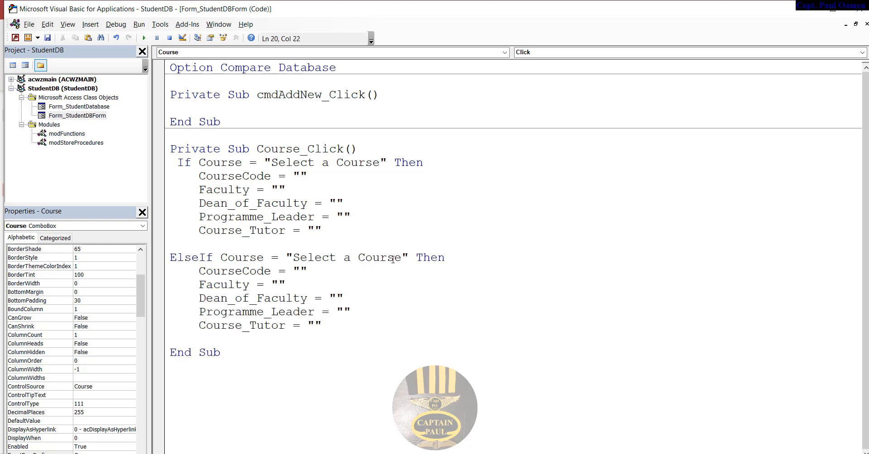
pyautogui.moveTo(402, 257); pyautogui.dragTo(296, 252)
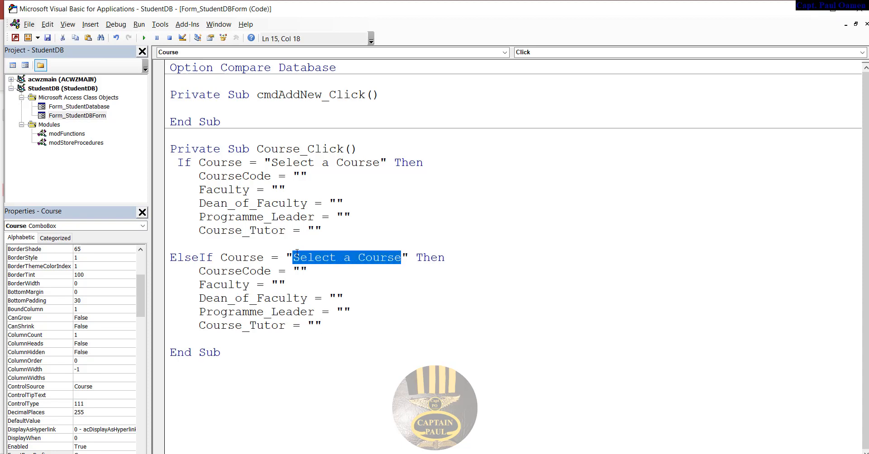
pyautogui.write('ES')
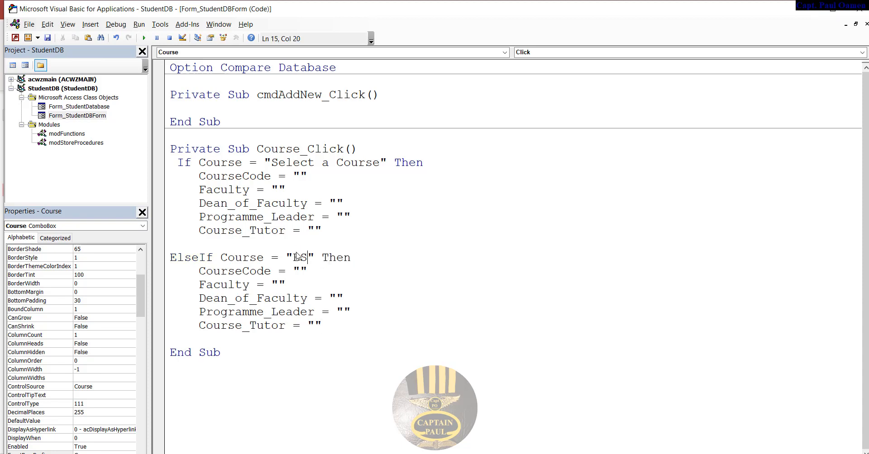
pyautogui.write('c Serious Game')
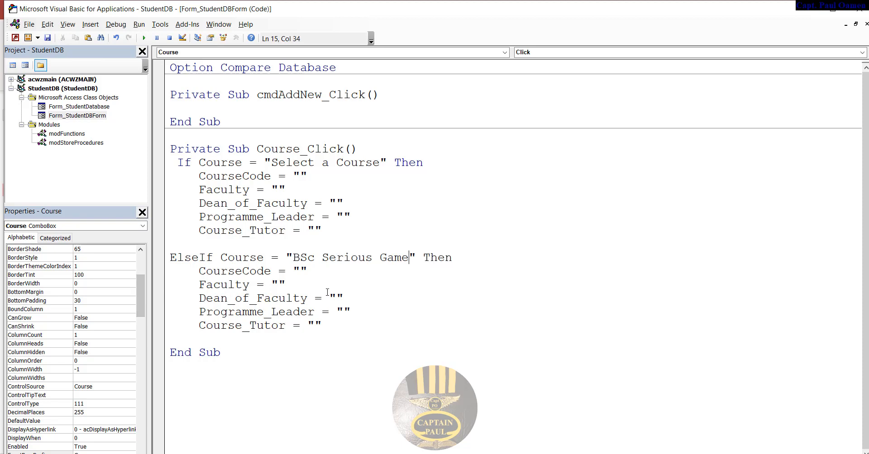
pyautogui.click(300, 270)
# - Set the branch's CourseCode to "BScGS354" and Faculty to "School of Computer Science"
pyautogui.write('BS')
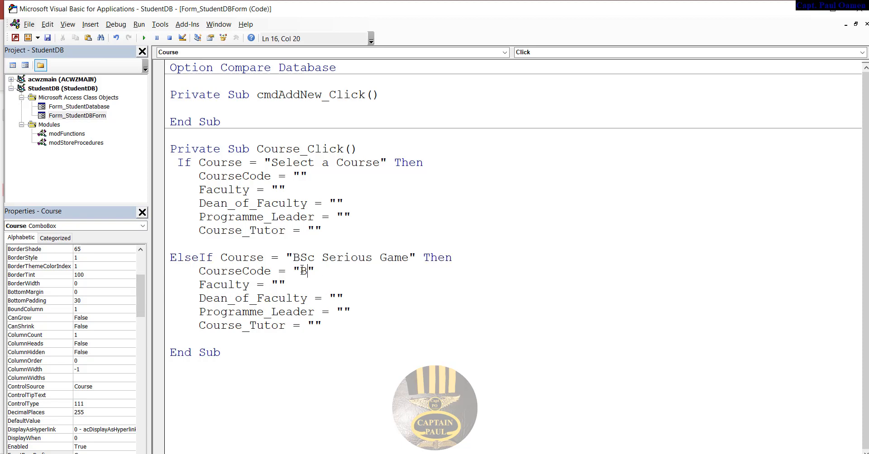
pyautogui.write('cGS')
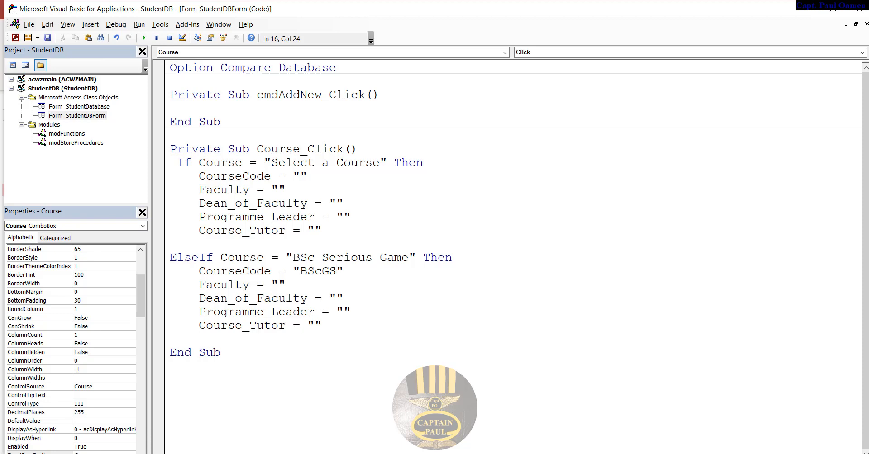
pyautogui.write('354')
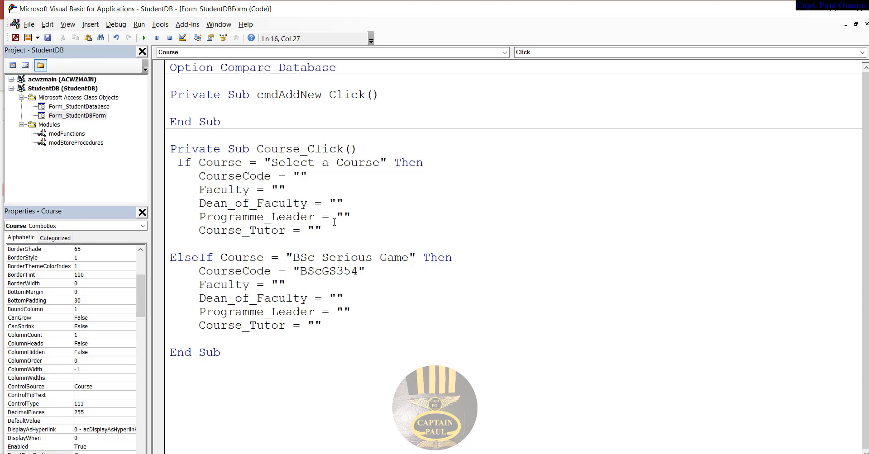
pyautogui.click(280, 284)
pyautogui.write('School of Compu')
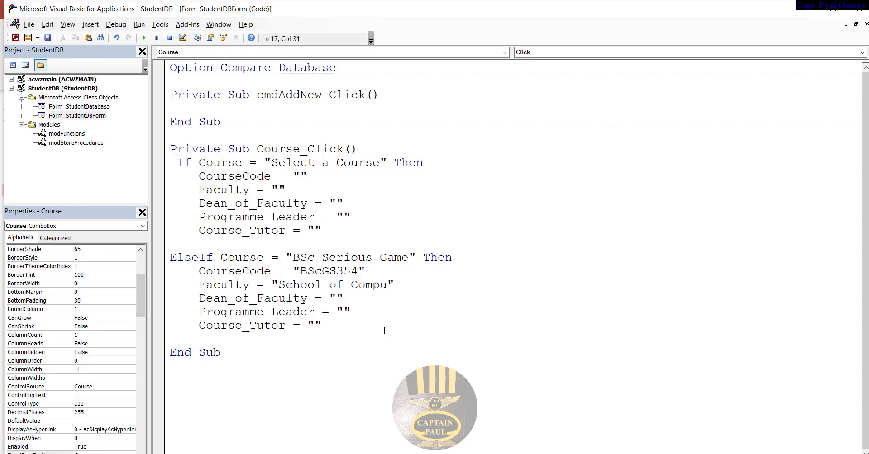
pyautogui.write('ter Science')
# - Fill in the dean, programme leader and course tutor names, then select the whole branch
pyautogui.click(337, 298)
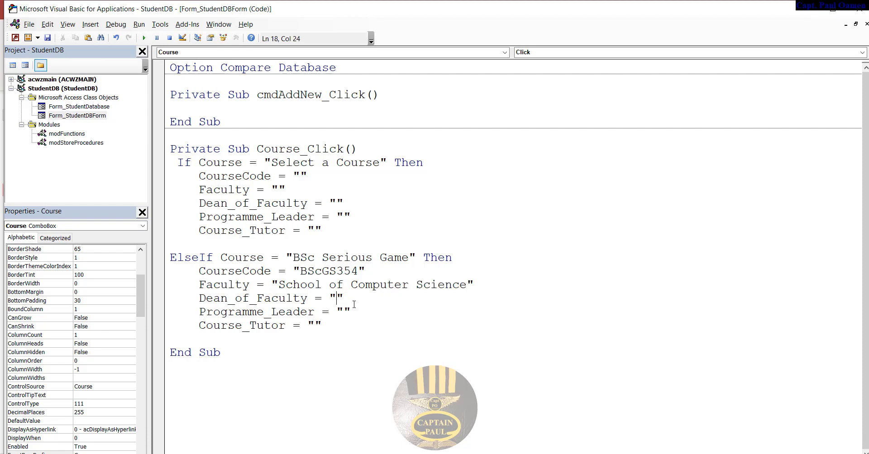
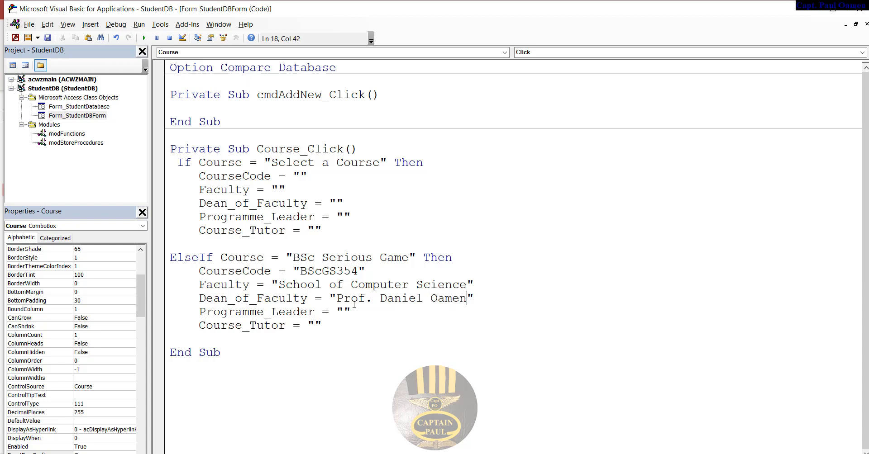
pyautogui.click(353, 305)
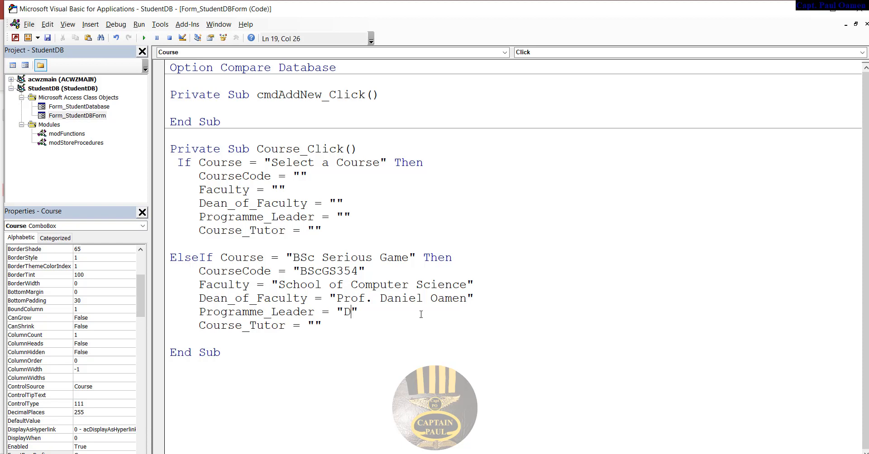
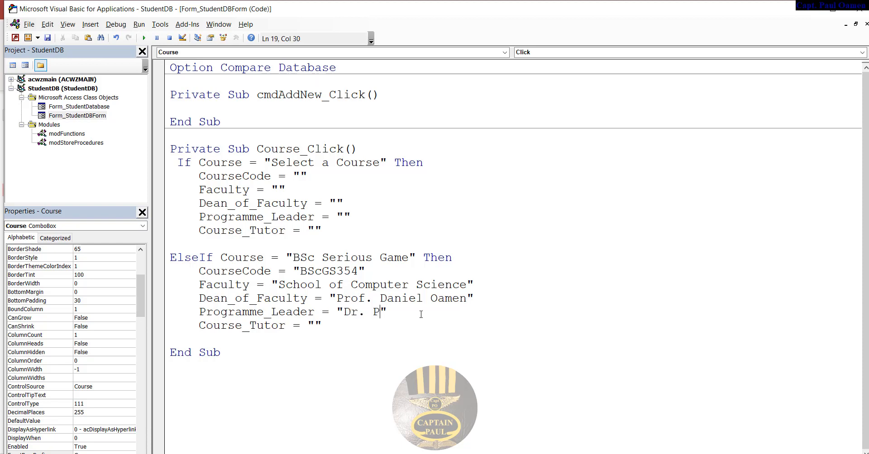
pyautogui.click(315, 325)
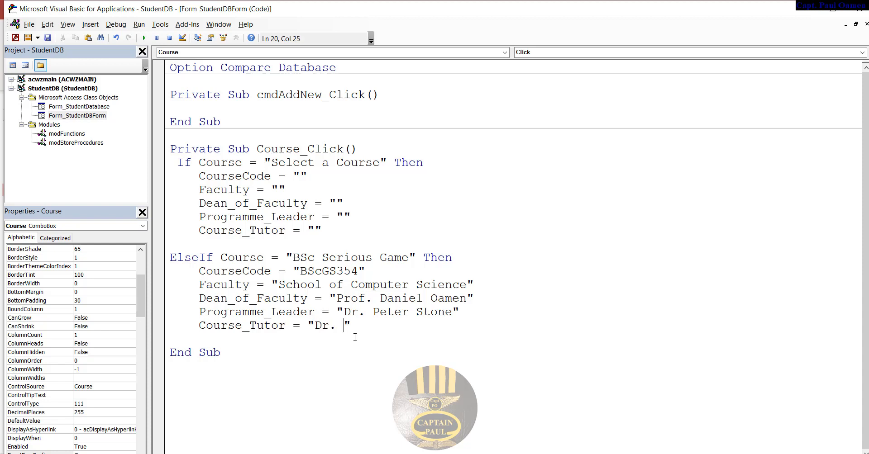
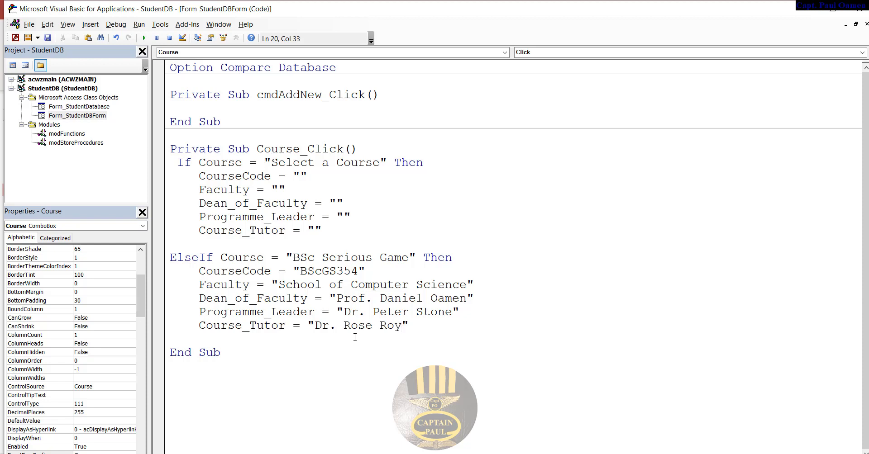
pyautogui.moveTo(165, 257); pyautogui.dragTo(439, 323)
pyautogui.hotkey('ctrl', 'c')
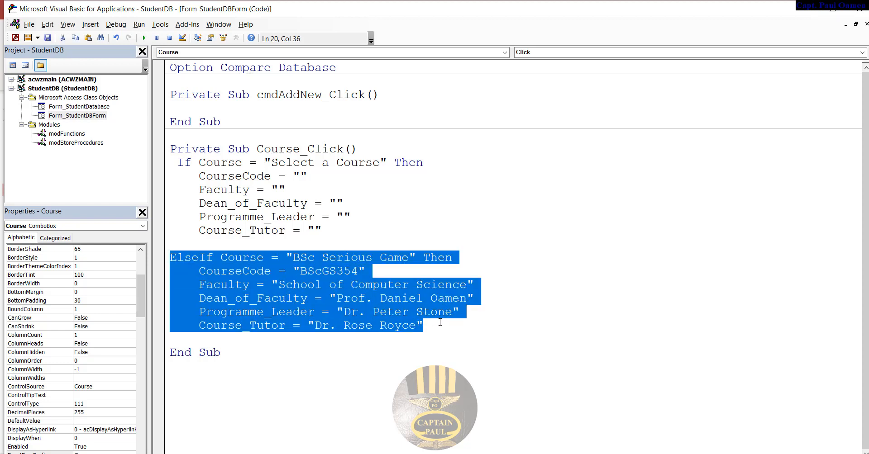
# - Paste a copy of the ElseIf branch below the Course_Tutor line
pyautogui.click(442, 329)
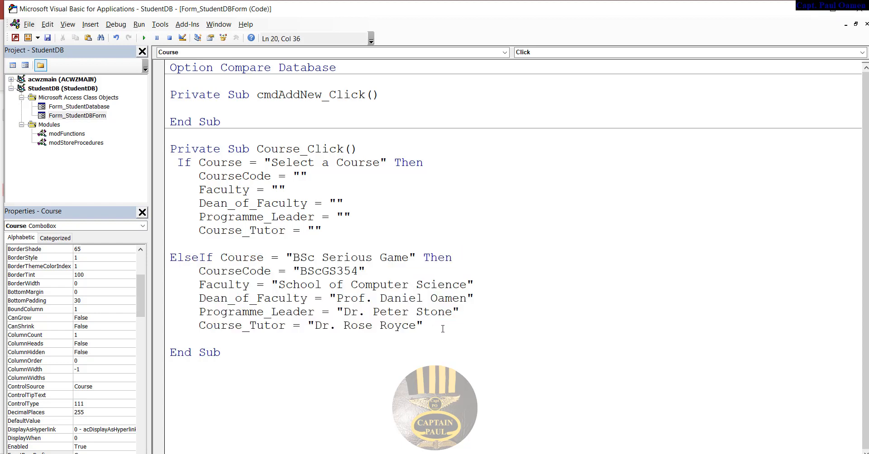
pyautogui.press('Return')
pyautogui.press('Return')
pyautogui.press('BackSpace')
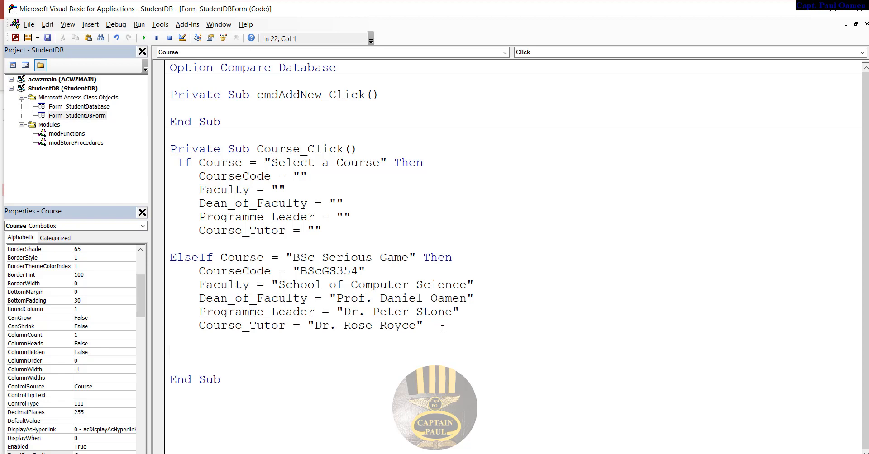
pyautogui.hotkey('ctrl', 'v')
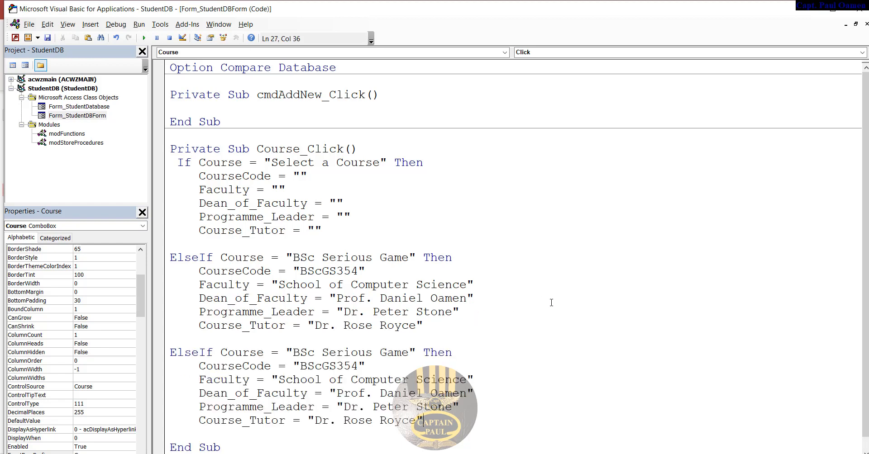
# - Review the course branches through BSc Computer Animation and save the VBA project
pyautogui.scroll(-1, 551, 302)
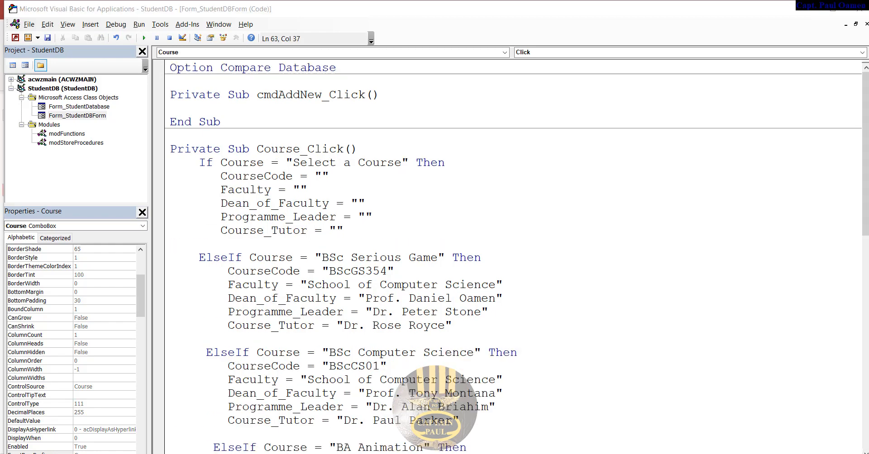
pyautogui.moveTo(864, 237); pyautogui.dragTo(864, 245)
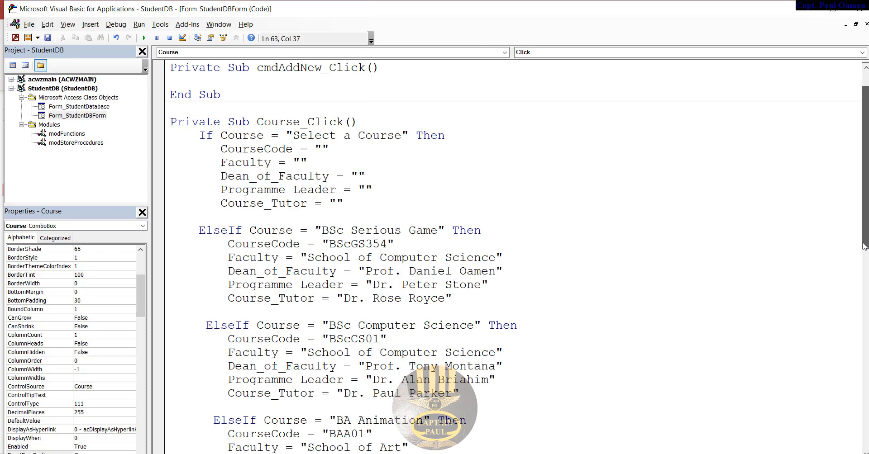
pyautogui.moveTo(864, 246); pyautogui.dragTo(865, 445)
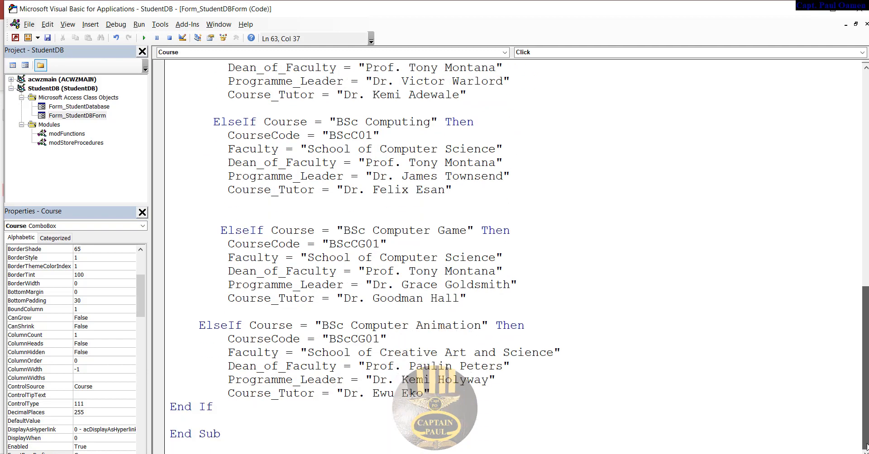
pyautogui.click(49, 39)
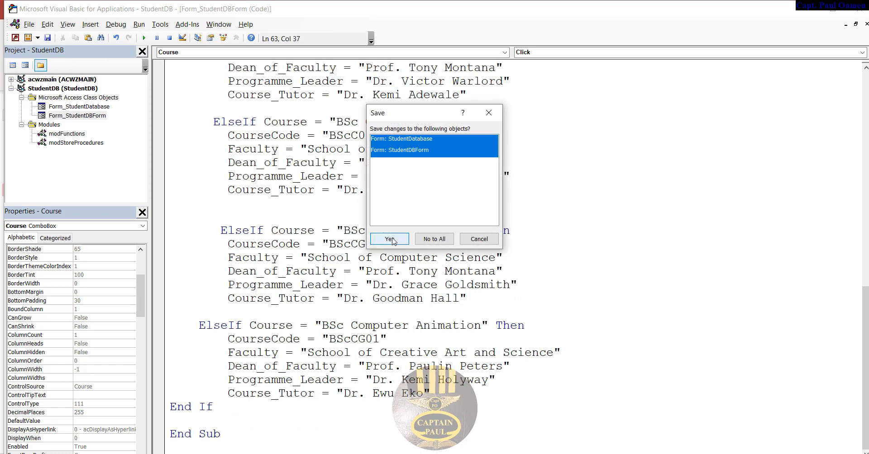
# - Confirm saving both forms, close StudentDatabase, and run StudentDBForm in Form View
pyautogui.click(390, 240)
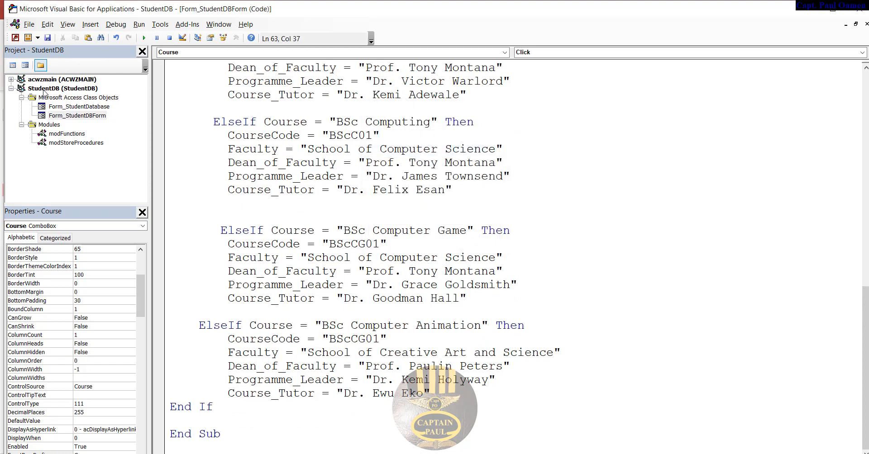
pyautogui.click(15, 38)
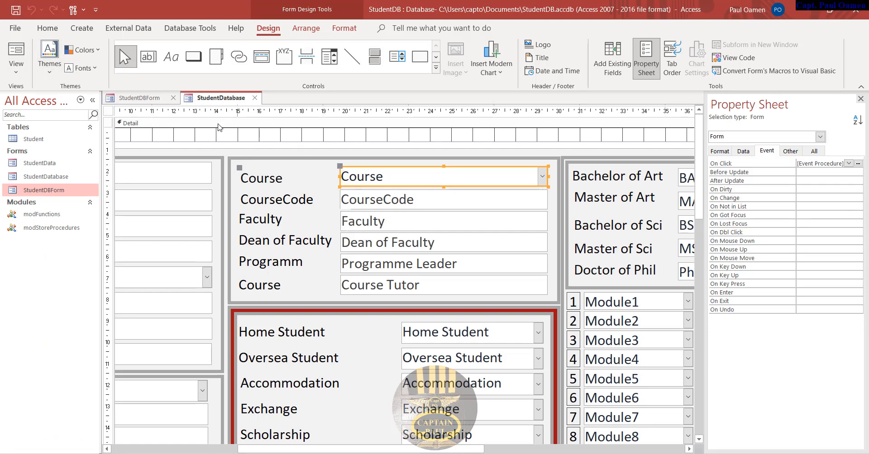
pyautogui.rightClick(191, 106)
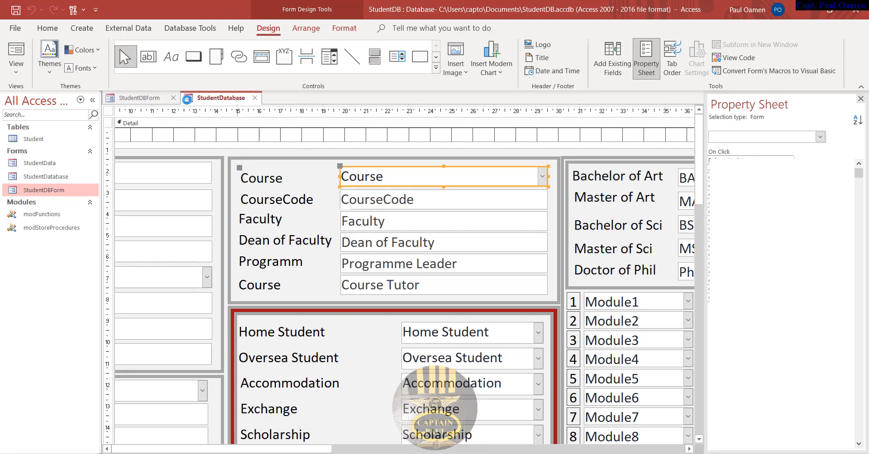
pyautogui.click(132, 98)
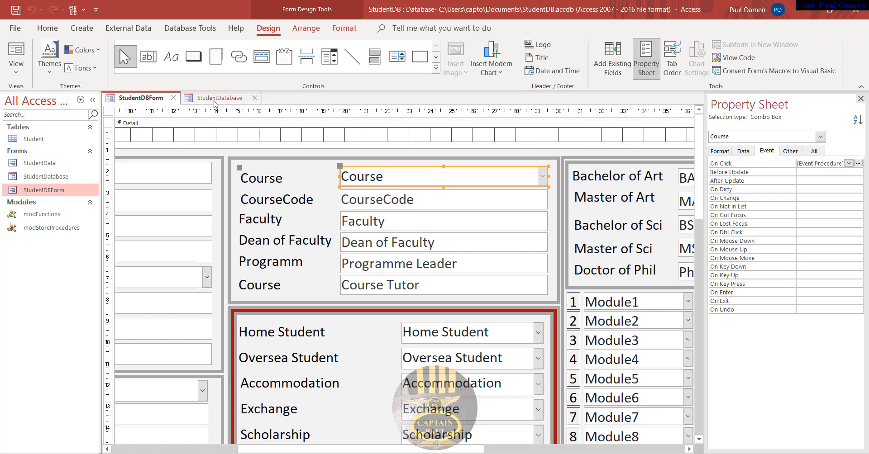
pyautogui.click(255, 99)
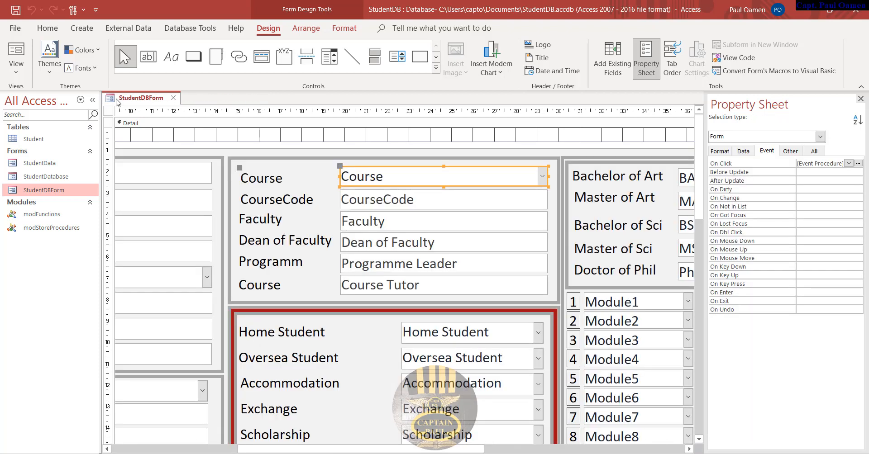
pyautogui.rightClick(118, 98)
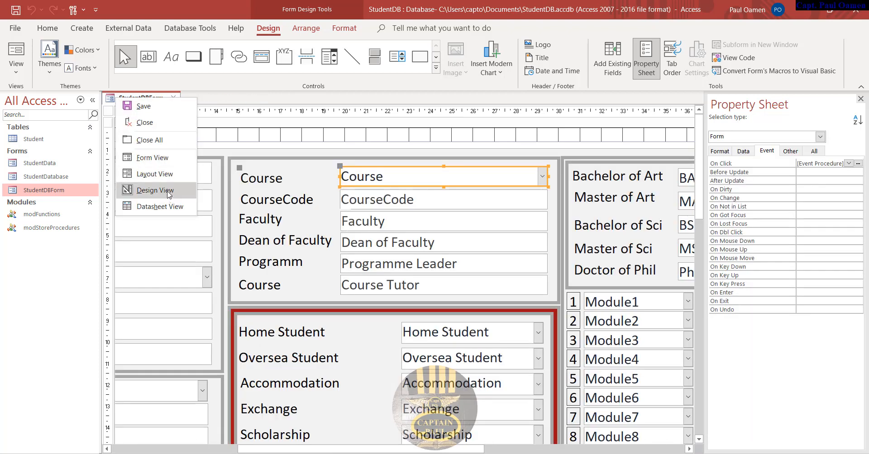
pyautogui.click(165, 161)
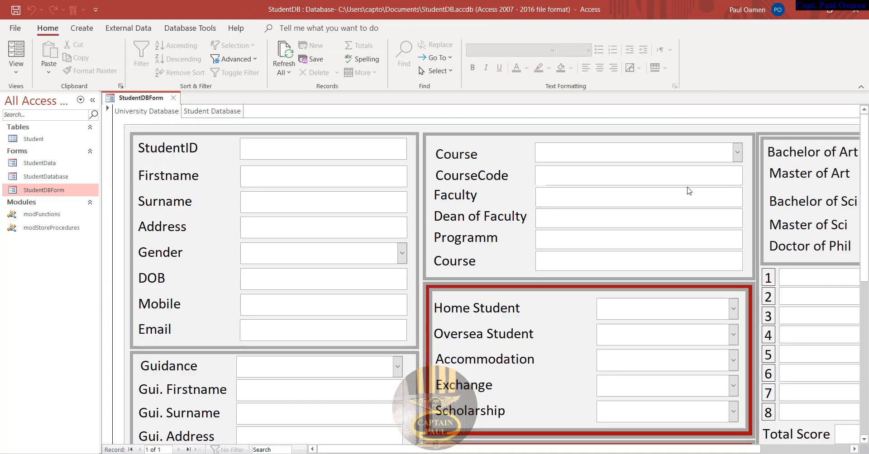
# - Test the Course combo box with BSc Serious Game, then BSc Computing
pyautogui.click(737, 152)
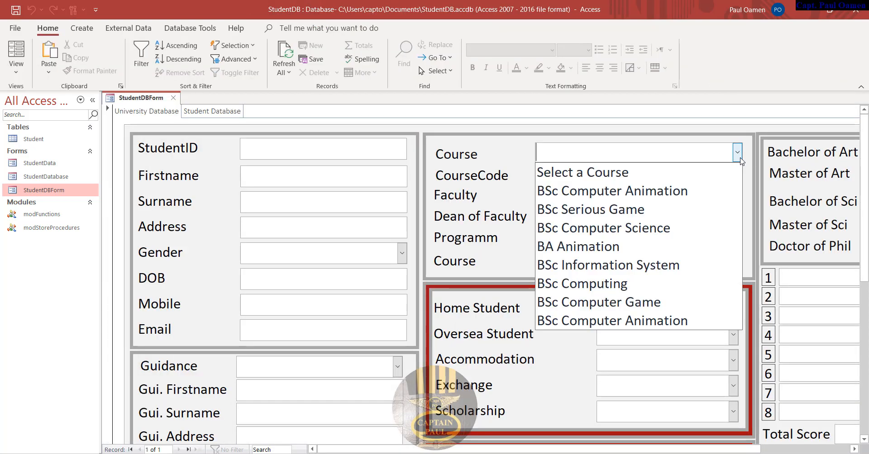
pyautogui.click(677, 214)
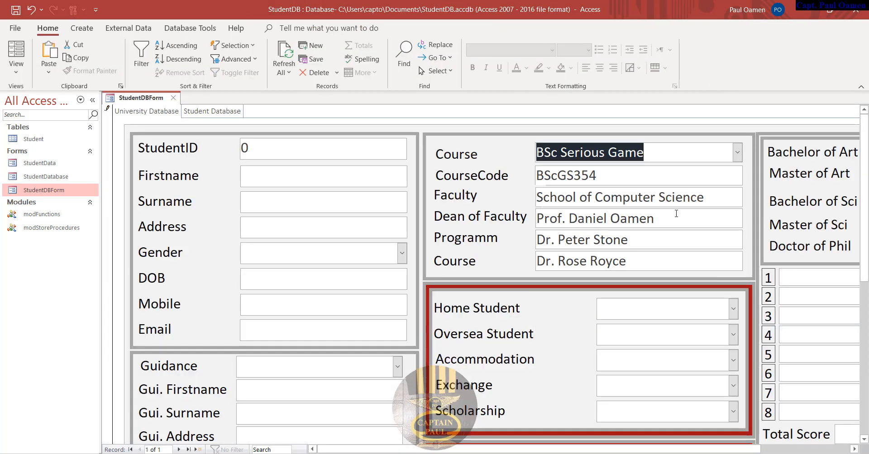
pyautogui.click(737, 152)
pyautogui.click(628, 281)
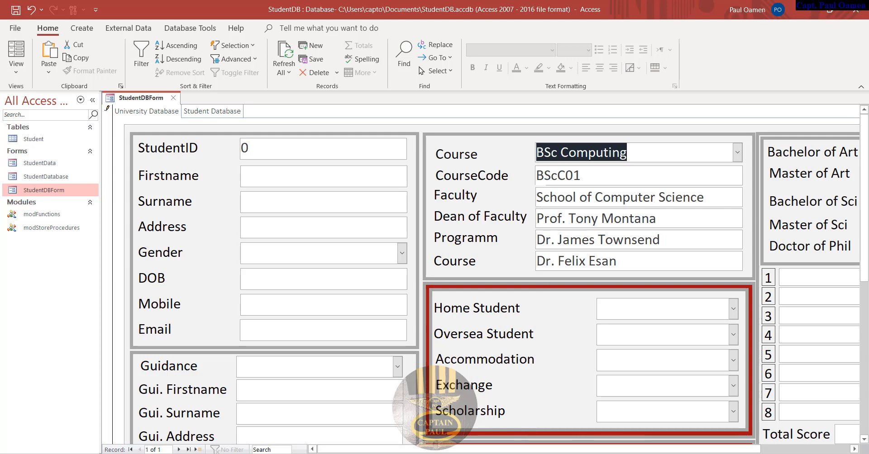
pyautogui.scroll(-3, 865, 228)
pyautogui.scroll(-1, 865, 228)
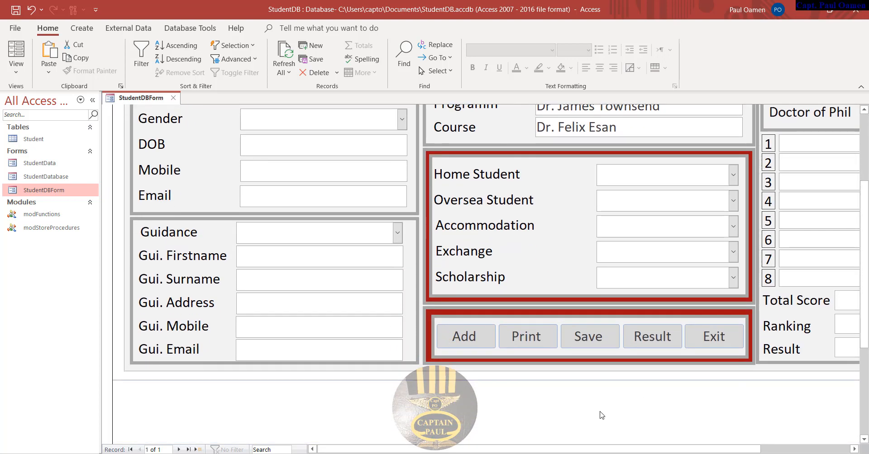
# - Try the Result button and set the Bachelor of Art and Master of Art scores to 2
pyautogui.click(651, 341)
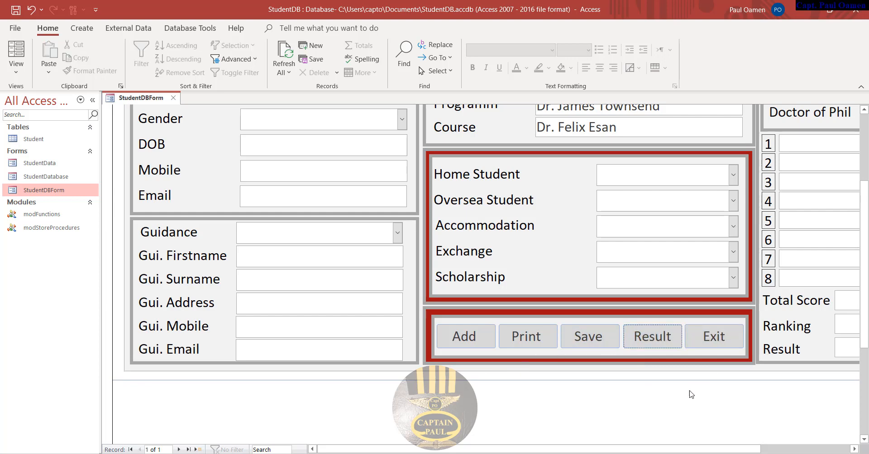
pyautogui.moveTo(645, 449); pyautogui.dragTo(734, 449)
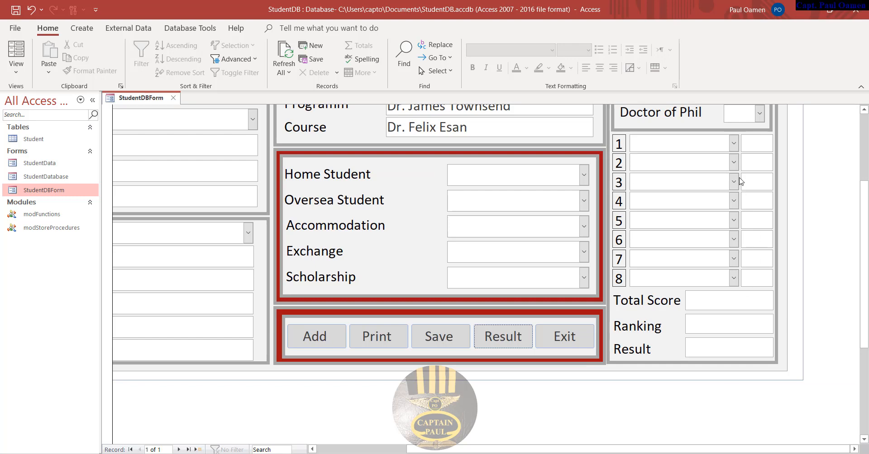
pyautogui.moveTo(864, 207); pyautogui.dragTo(867, 139)
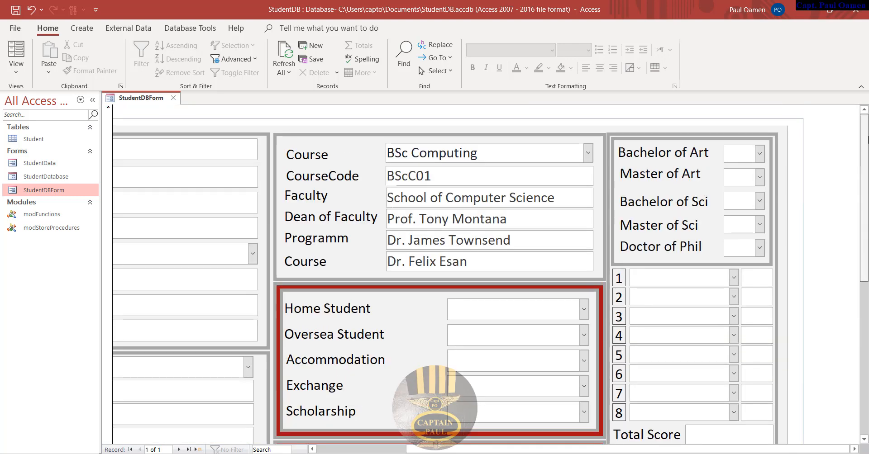
pyautogui.click(759, 153)
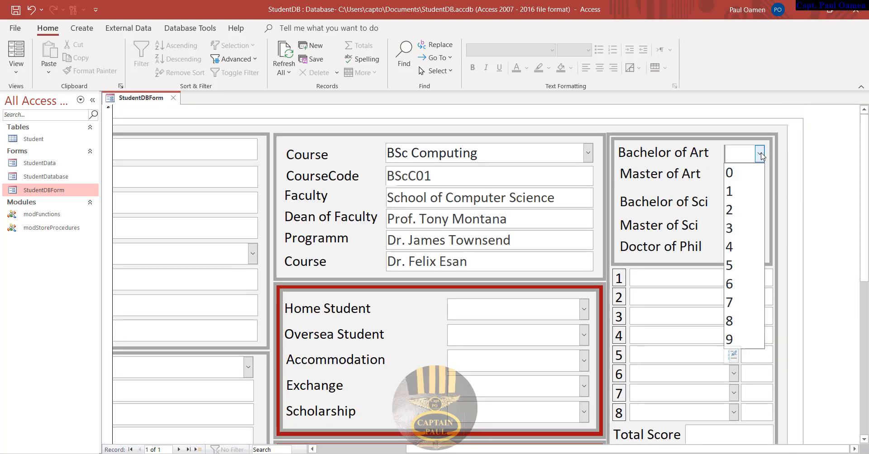
pyautogui.click(751, 208)
pyautogui.click(759, 178)
pyautogui.click(756, 234)
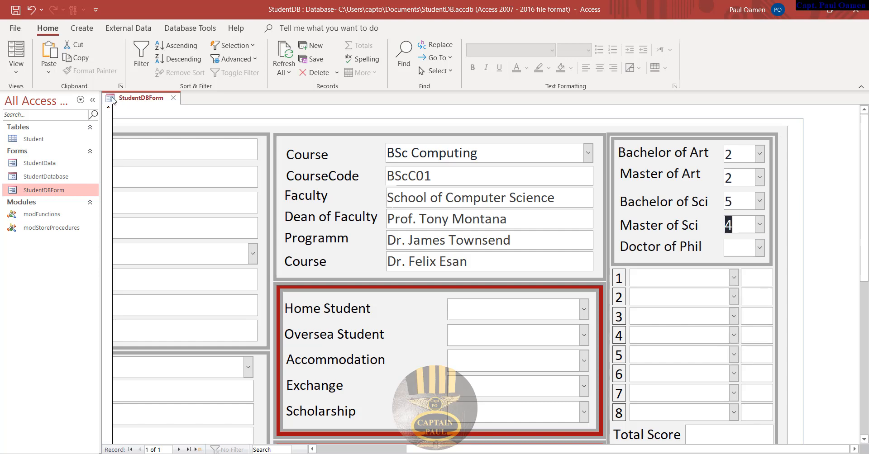
pyautogui.rightClick(112, 97)
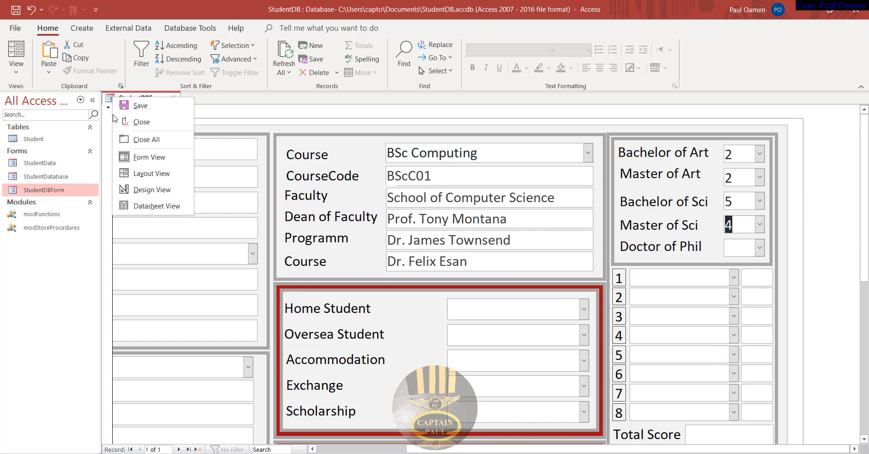
# - Return StudentDBForm to Design View and select the Result button
pyautogui.click(152, 191)
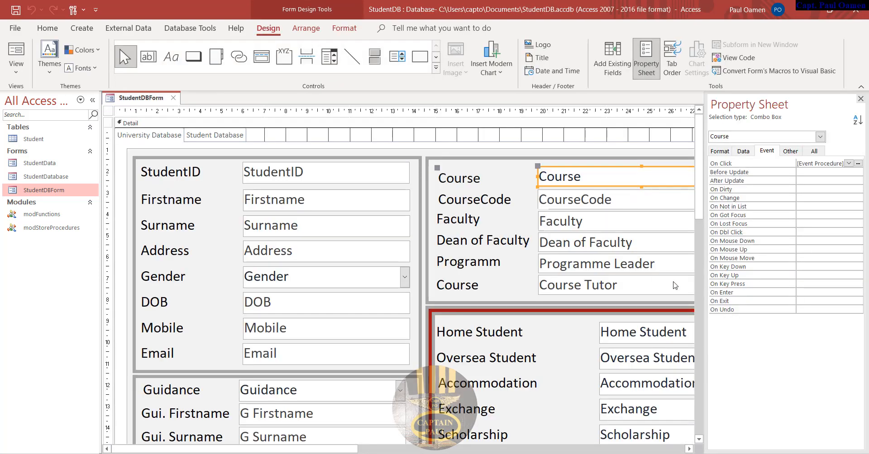
pyautogui.moveTo(699, 176); pyautogui.dragTo(688, 283)
pyautogui.click(647, 329)
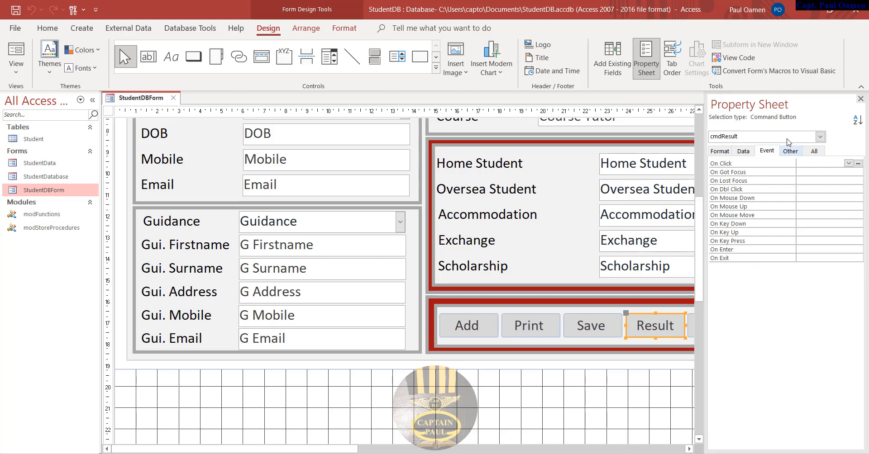
pyautogui.click(860, 98)
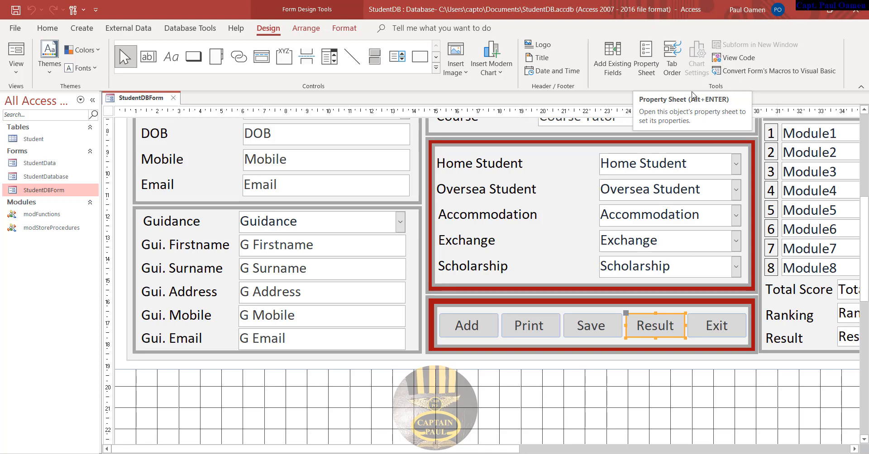
# - Create an empty cmdResult_Click procedure through the On Click event's Code Builder
pyautogui.click(646, 63)
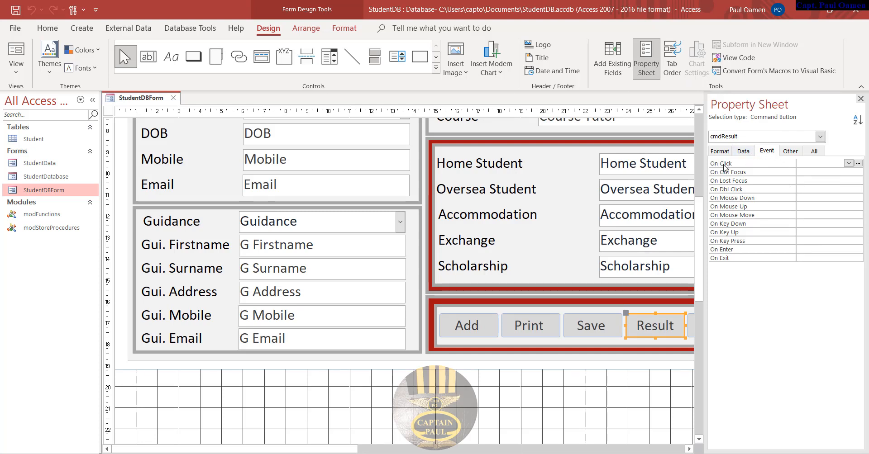
pyautogui.click(858, 166)
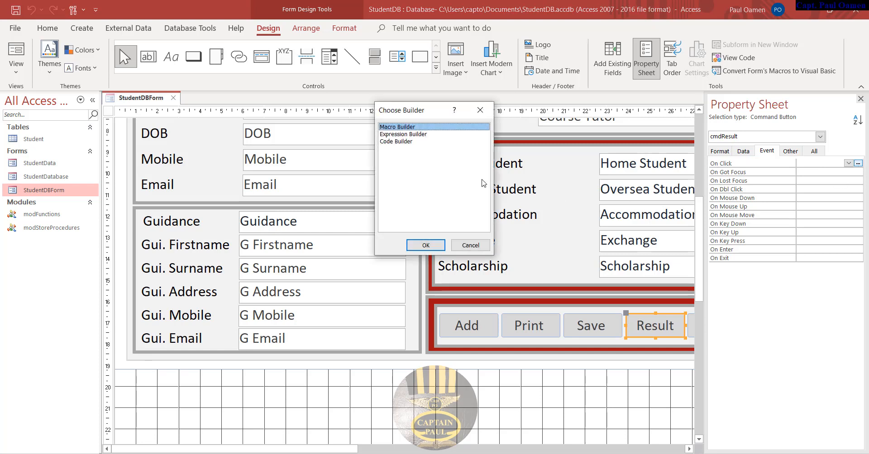
pyautogui.click(393, 142)
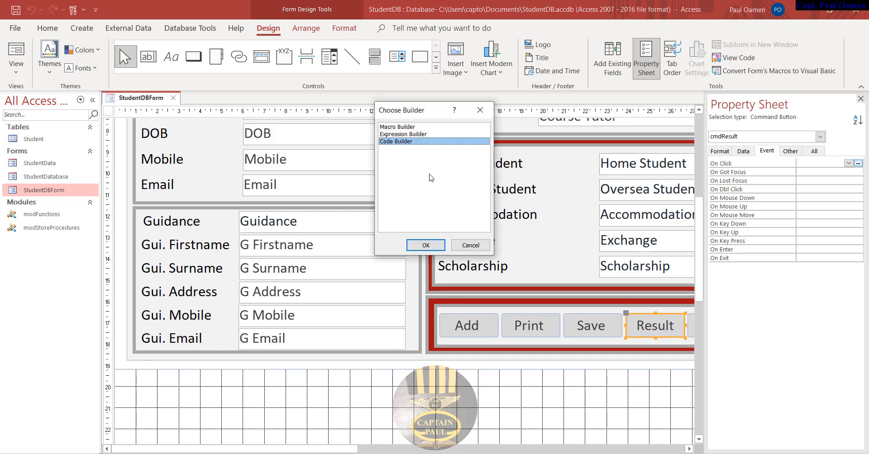
pyautogui.click(425, 246)
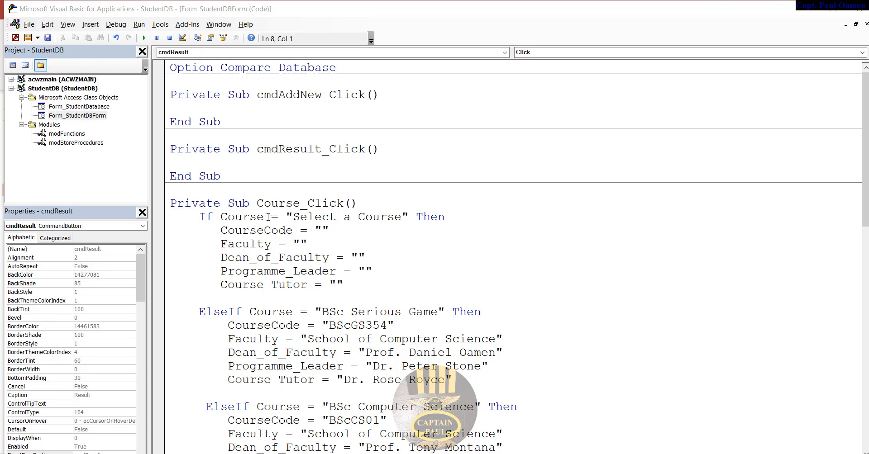
# - Declare Dim Unit(10), UnitTotal As Integer as cmdResult_Click's first line
pyautogui.click(234, 161)
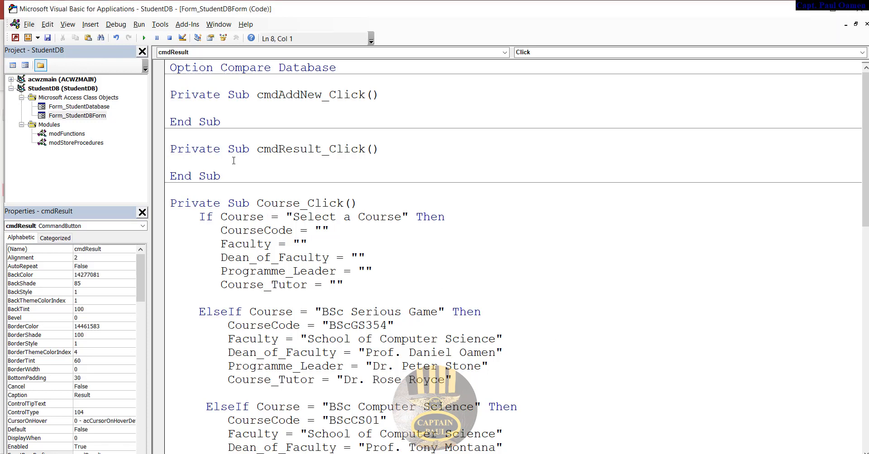
pyautogui.write('Dim Unit(10), Unit')
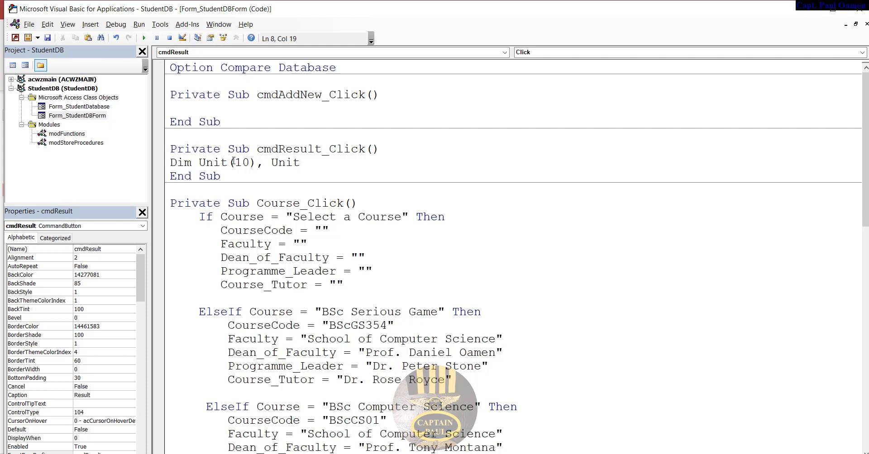
pyautogui.write('Total as In')
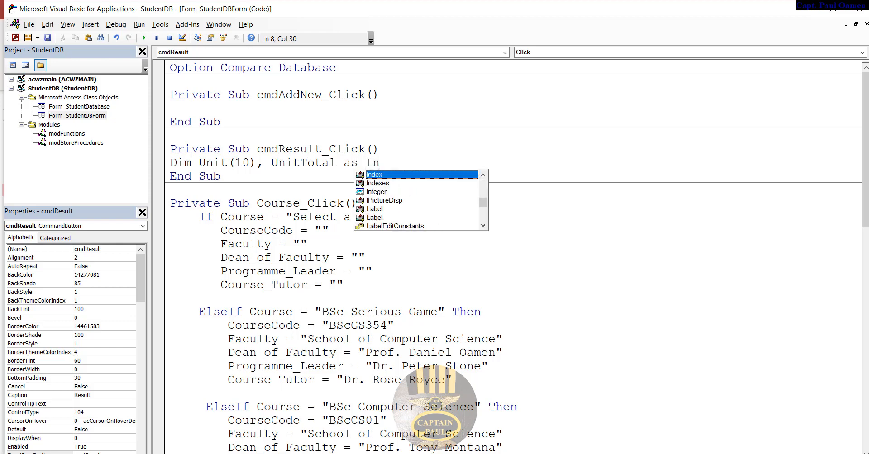
pyautogui.write('teger')
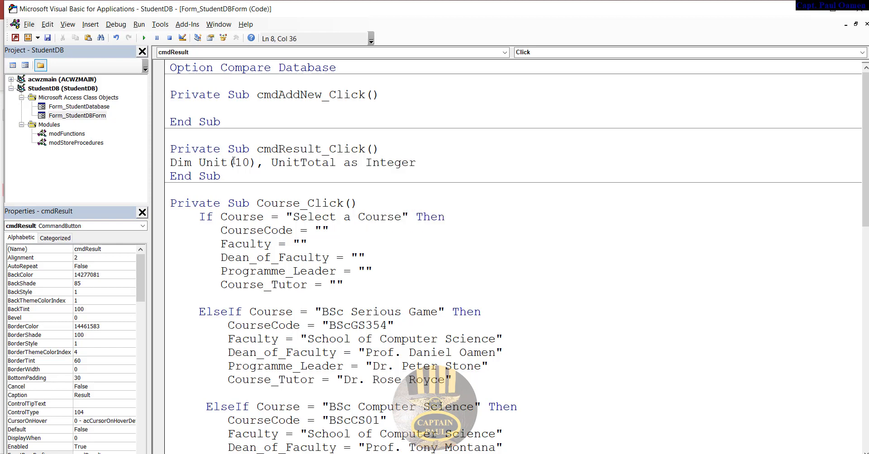
pyautogui.press('Return')
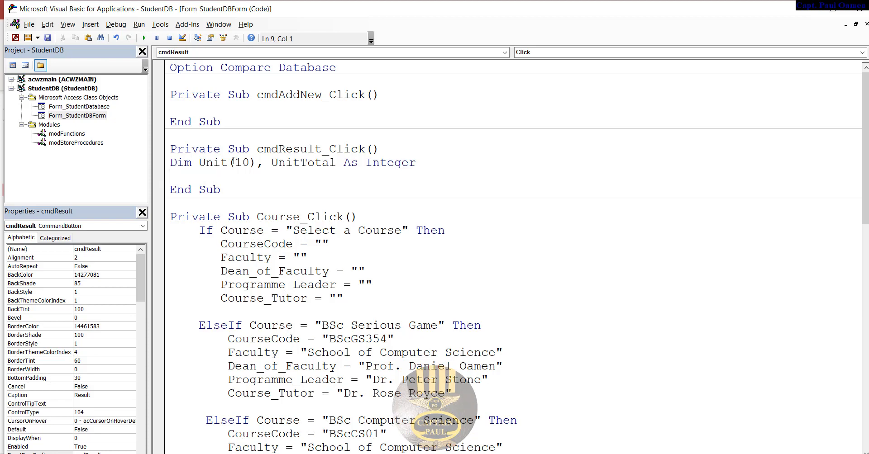
# - Add the line if Score1 = "" or Score > 100 Then Score1= ("0") in cmdResult_Click
pyautogui.press('Return')
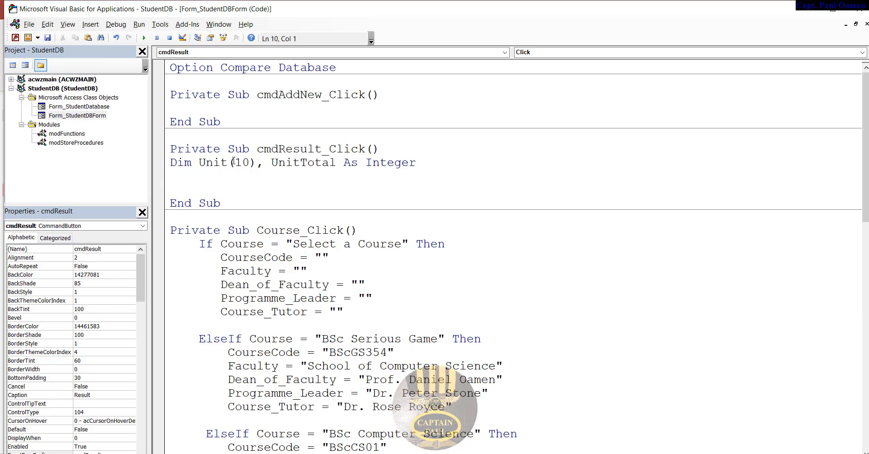
pyautogui.write('if Score1')
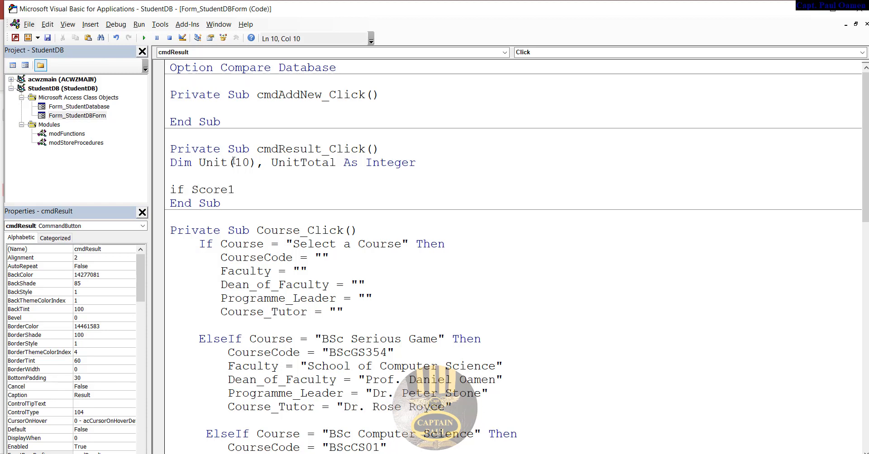
pyautogui.write(' = "" ofr ')
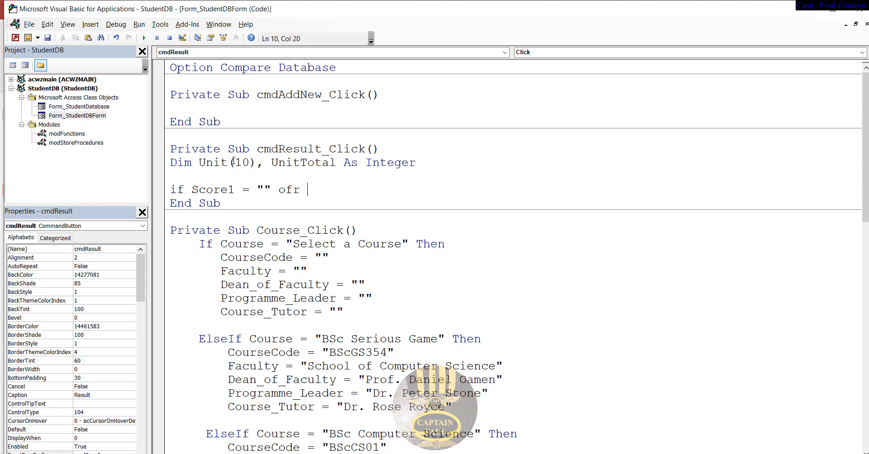
pyautogui.write('Score > 100 100')
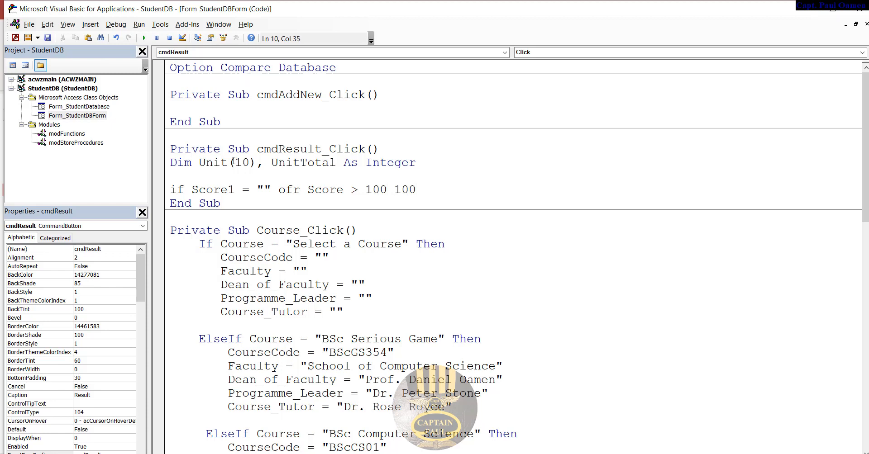
pyautogui.press('BackSpace')
pyautogui.press('BackSpace')
pyautogui.press('BackSpace')
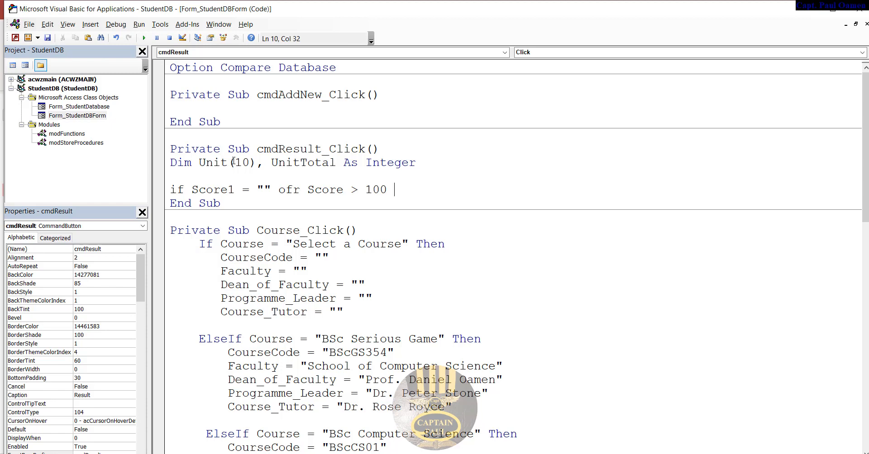
pyautogui.write('Then Score1=')
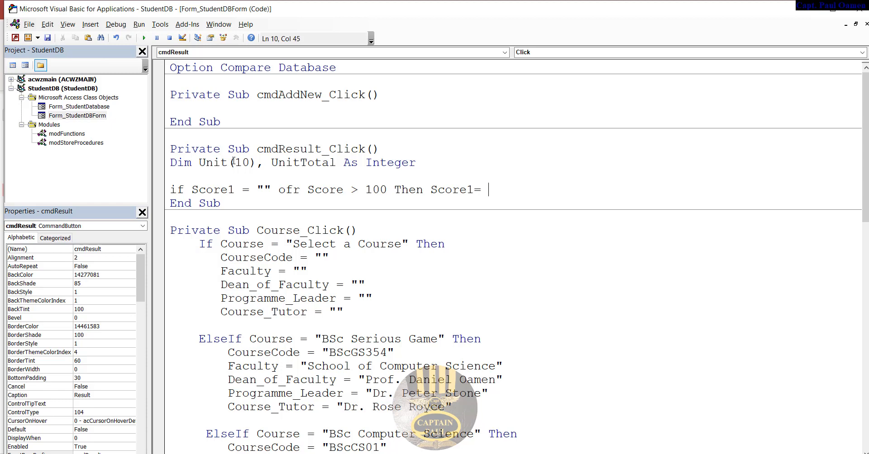
pyautogui.write(' ("')
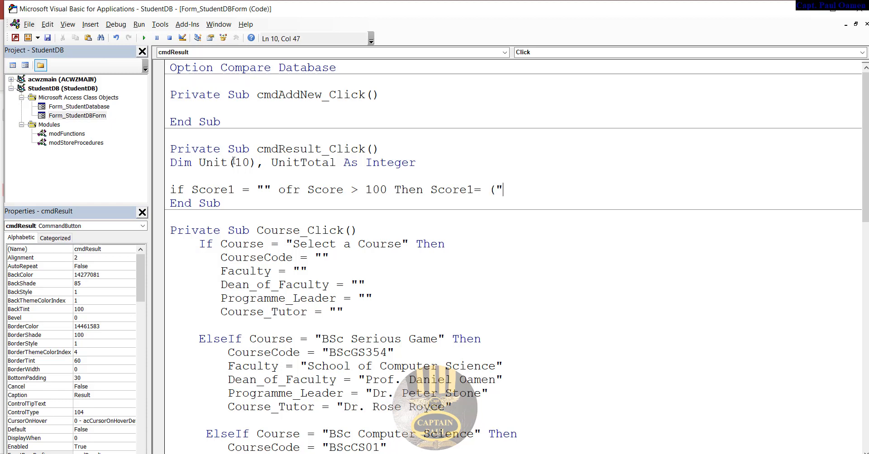
pyautogui.write('0")')
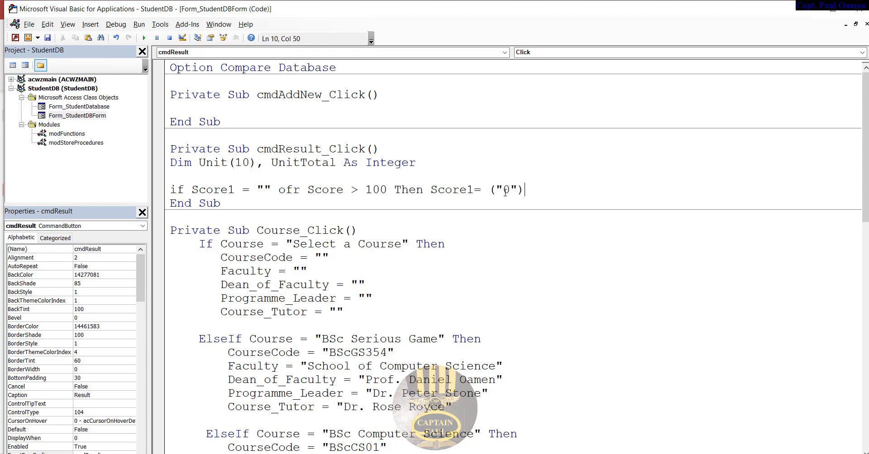
# - Commit the line, dismiss the compile error, and correct the typo 'ofr' to 'or'
pyautogui.moveTo(541, 190); pyautogui.dragTo(164, 192)
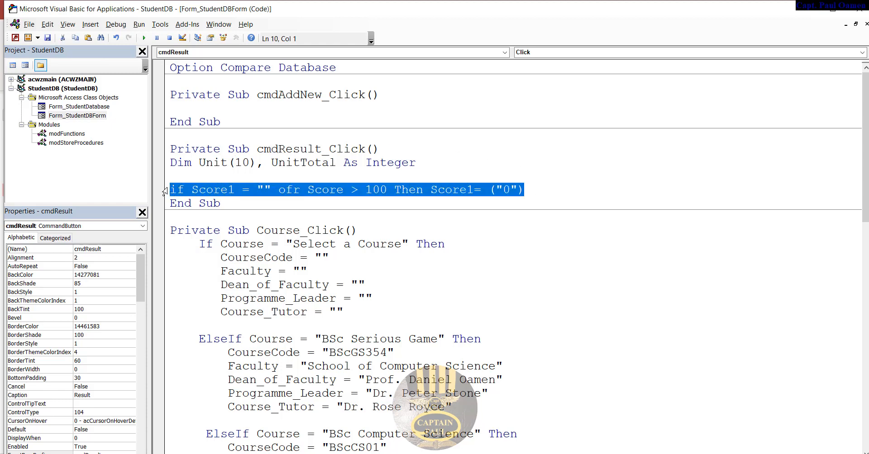
pyautogui.click(537, 187)
pyautogui.press('Return')
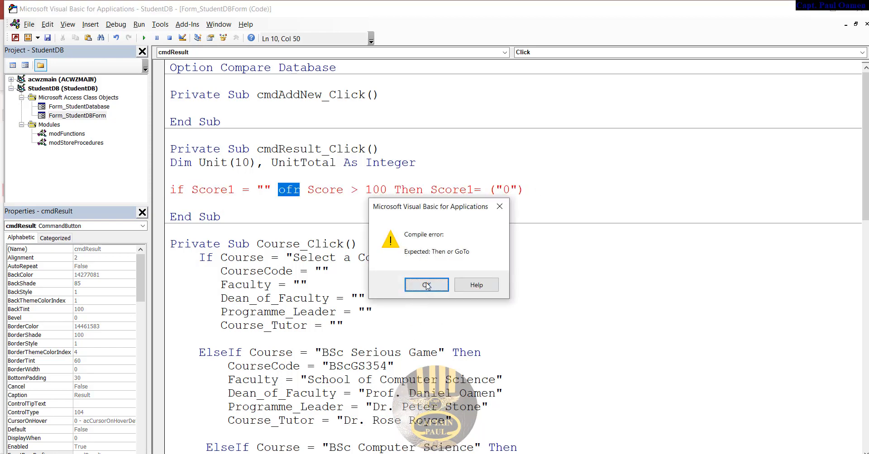
pyautogui.click(427, 285)
pyautogui.click(297, 182)
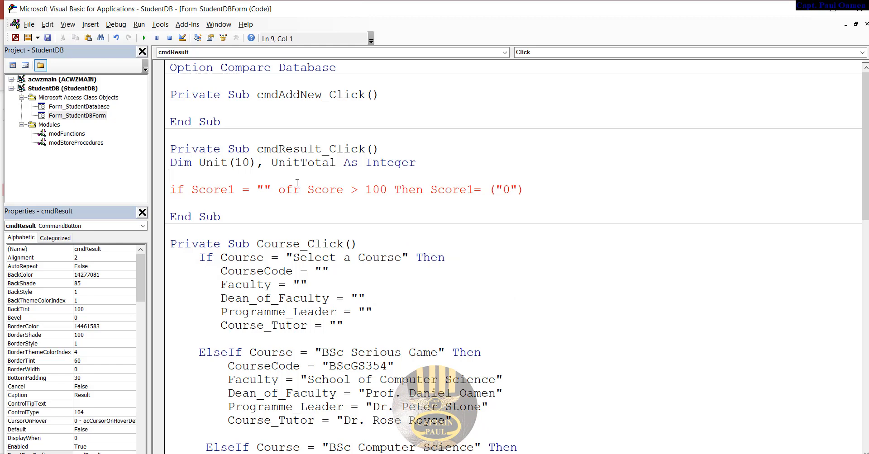
pyautogui.click(290, 190)
pyautogui.press('BackSpace')
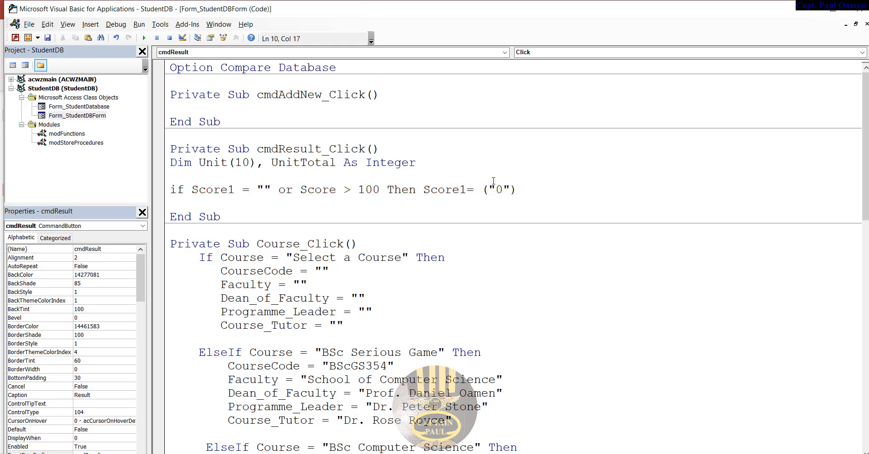
# - Duplicate the check line into eight lines and renumber their Score variables Score1 through Score8
pyautogui.moveTo(523, 187); pyautogui.dragTo(166, 198)
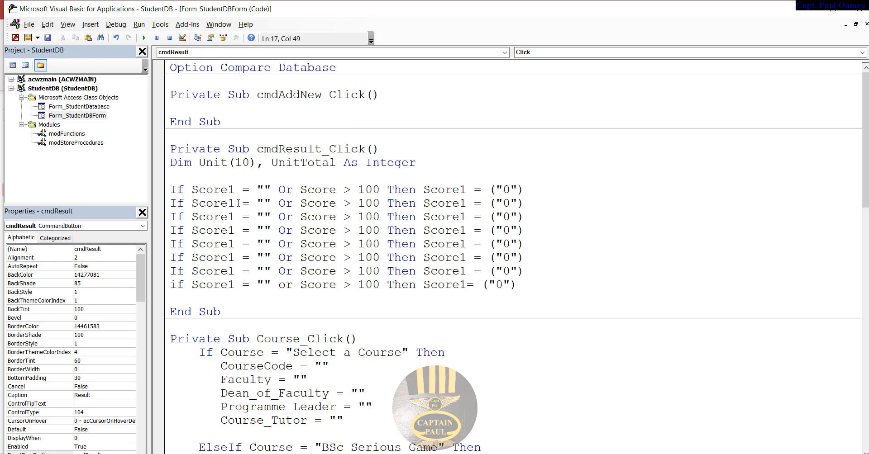
pyautogui.moveTo(235, 204); pyautogui.dragTo(230, 231)
pyautogui.write('234')
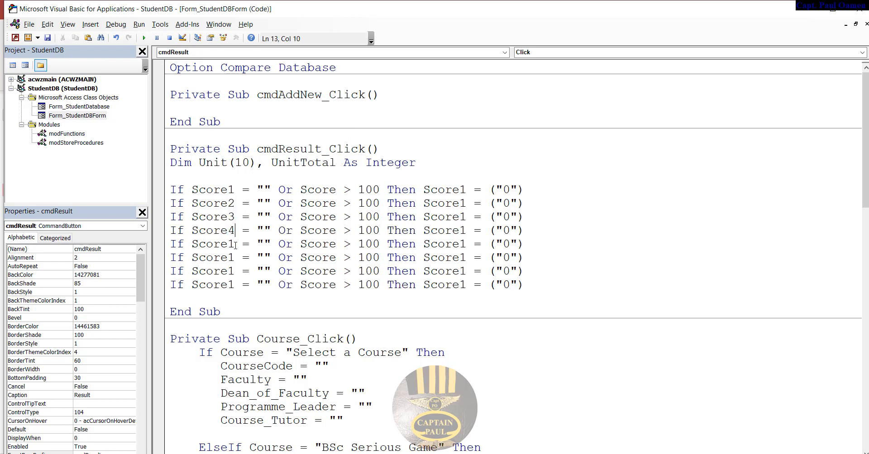
pyautogui.click(235, 244)
pyautogui.write('5')
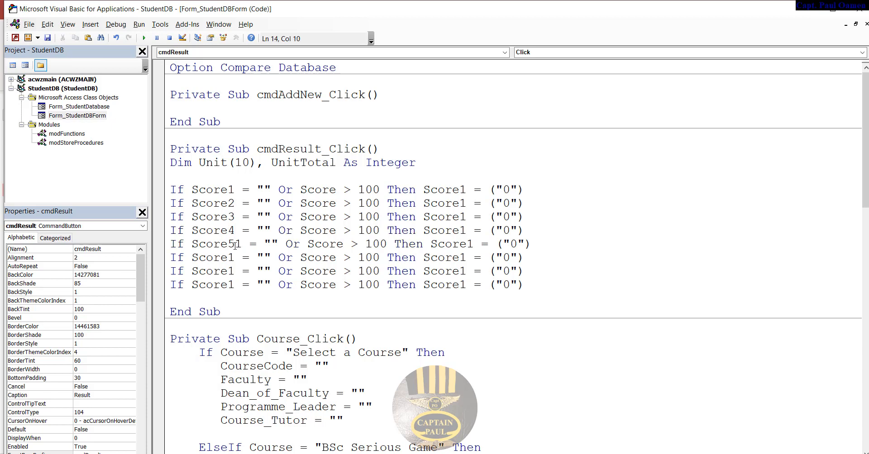
pyautogui.press('Delete')
pyautogui.moveTo(236, 257); pyautogui.dragTo(230, 285)
pyautogui.write('6')
pyautogui.click(235, 271)
pyautogui.write('7')
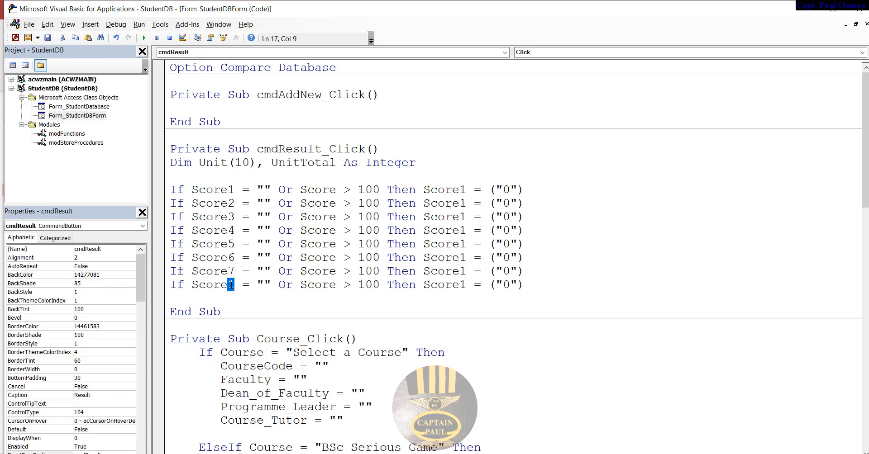
pyautogui.write('8')
pyautogui.moveTo(466, 285); pyautogui.dragTo(467, 204)
pyautogui.write('8')
pyautogui.write('7')
pyautogui.write('6')
pyautogui.write('5')
pyautogui.write('4')
pyautogui.write('3')
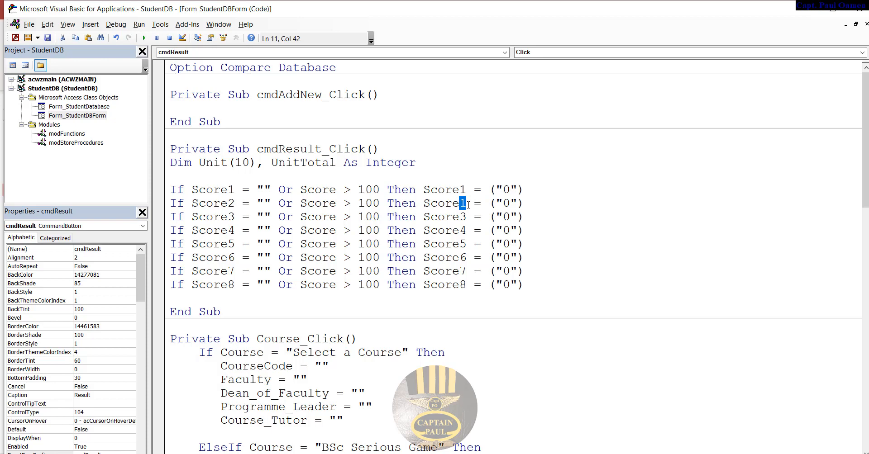
pyautogui.write('2')
# - Number each comparison's 'Score' 1–8 so every If line tests its own score
pyautogui.click(336, 189)
pyautogui.write('1')
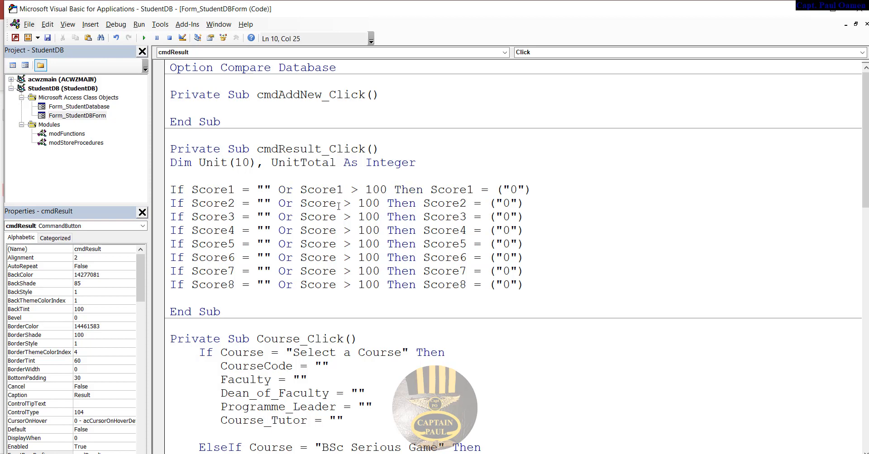
pyautogui.click(339, 203)
pyautogui.write('2')
pyautogui.click(337, 220)
pyautogui.write('3')
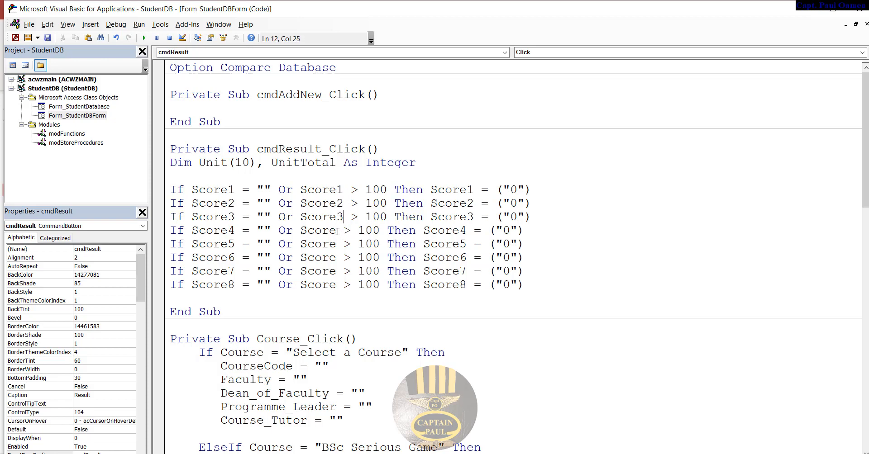
pyautogui.click(339, 231)
pyautogui.write('4')
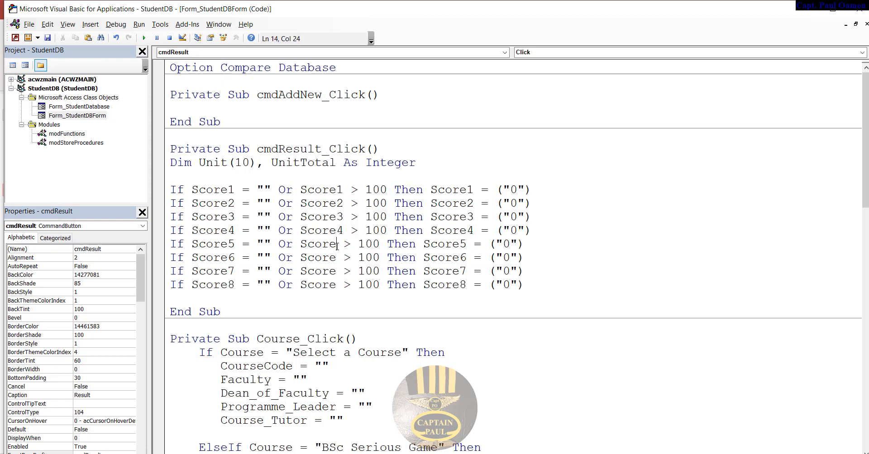
pyautogui.write('5')
pyautogui.click(339, 258)
pyautogui.write('6')
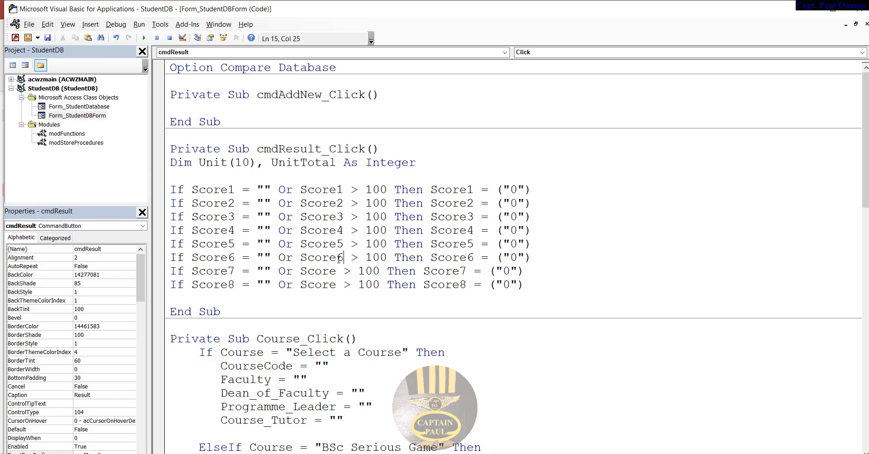
pyautogui.write('7')
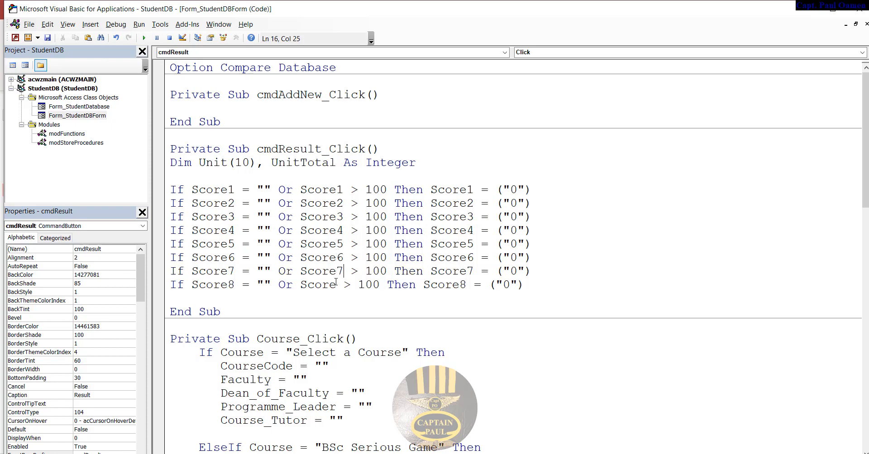
pyautogui.click(336, 285)
pyautogui.write('8')
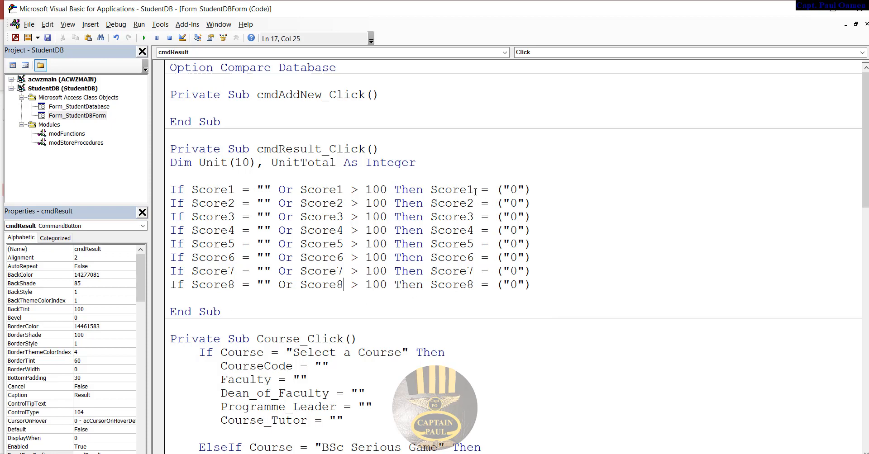
pyautogui.moveTo(235, 190); pyautogui.dragTo(193, 190)
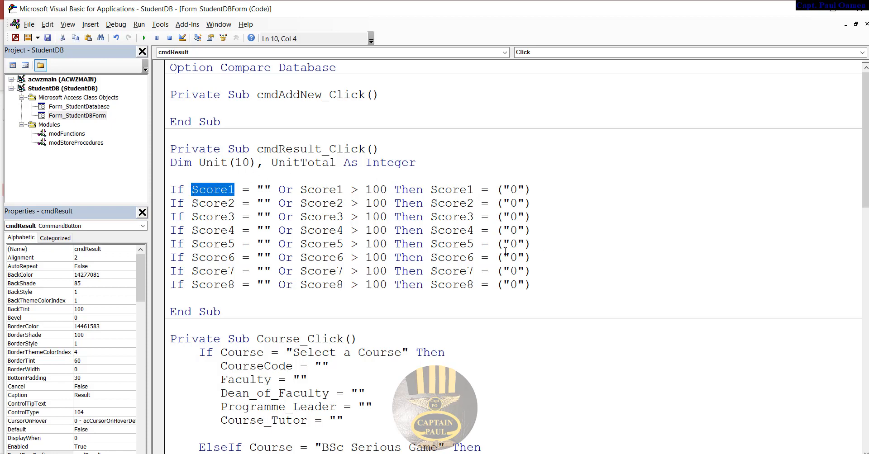
# - Below the Score8 check, add the line Unit(0) = Int(Score1)
pyautogui.click(552, 284)
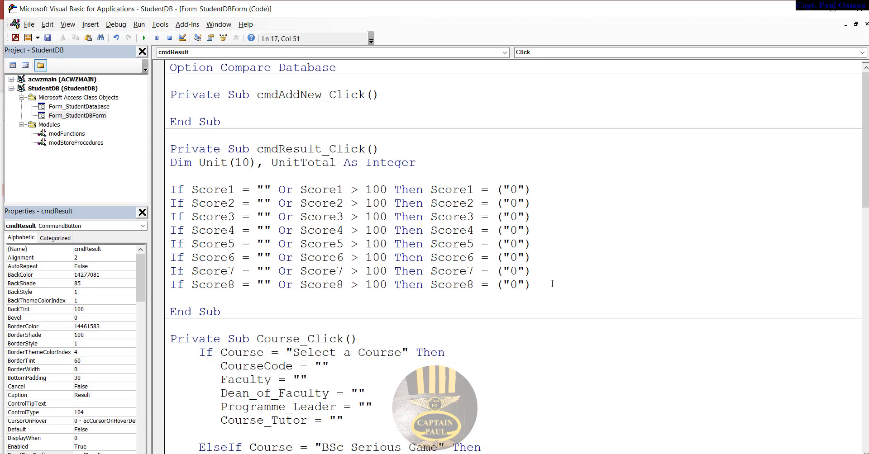
pyautogui.press('Return')
pyautogui.press('Return')
pyautogui.write('Un')
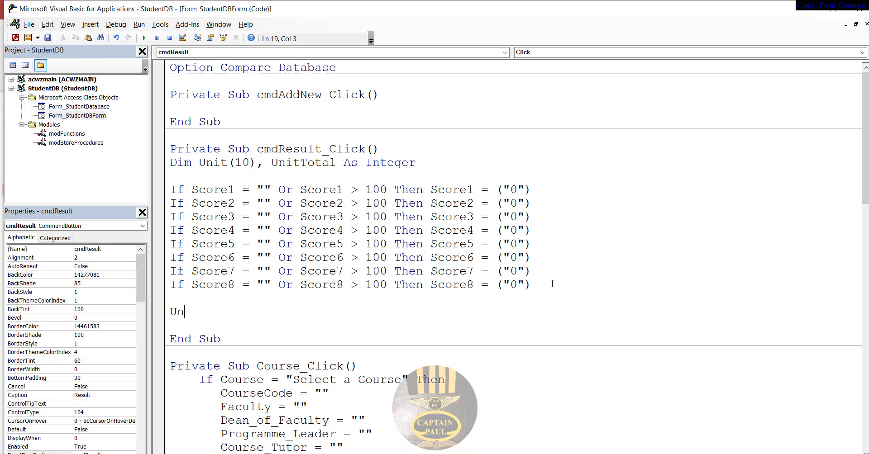
pyautogui.write('it(')
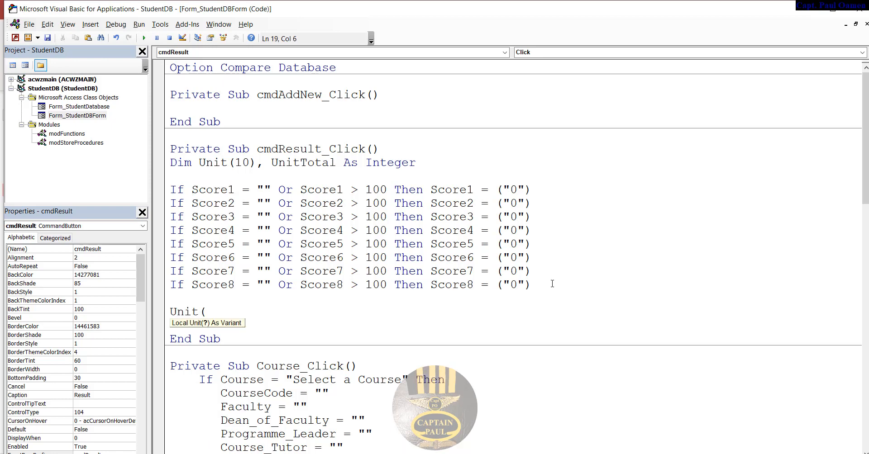
pyautogui.write('0)')
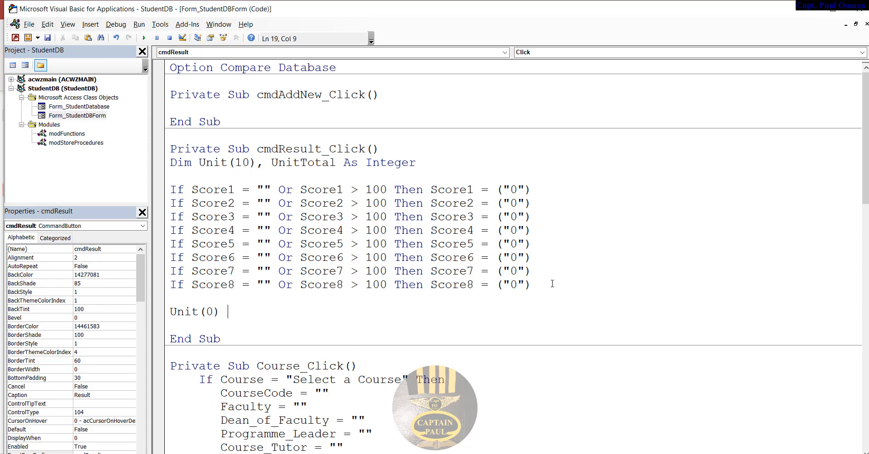
pyautogui.write(' = Score1')
pyautogui.click(241, 312)
pyautogui.write('Int(')
pyautogui.press('Delete')
pyautogui.write(')core1')
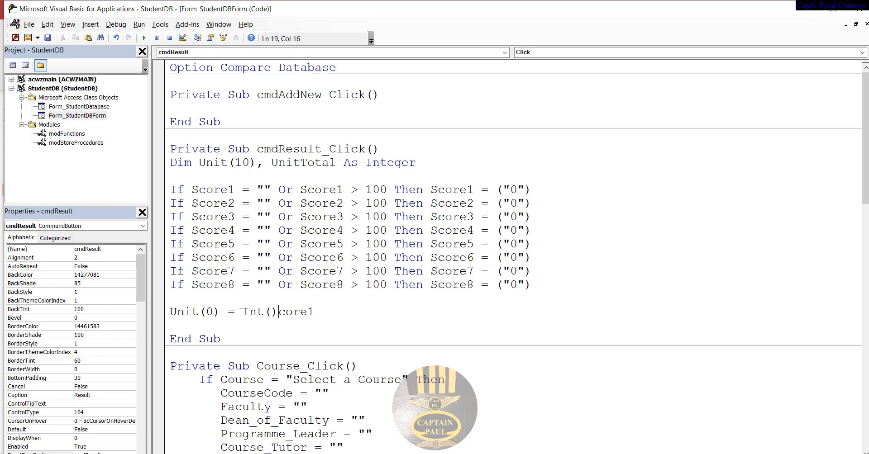
pyautogui.press('BackSpace')
pyautogui.press('BackSpace')
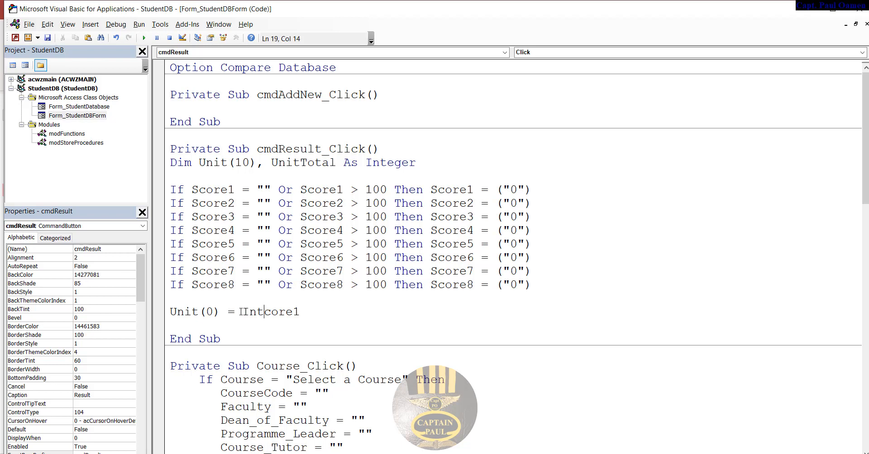
pyautogui.write('(S')
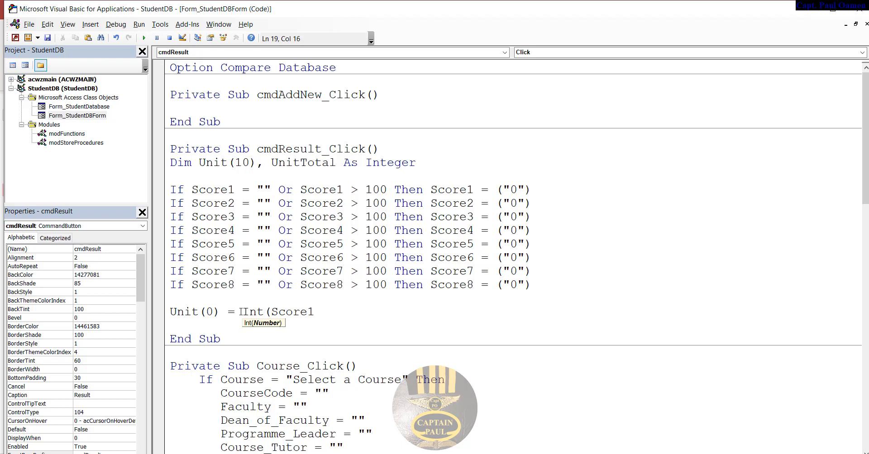
pyautogui.press('End')
pyautogui.write(')')
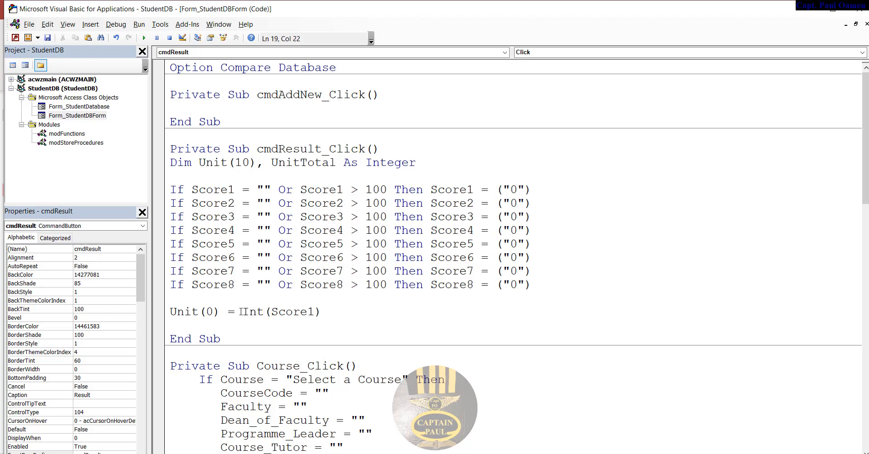
# - Copy the Unit(0) line and paste a duplicate directly beneath it
pyautogui.moveTo(345, 311); pyautogui.dragTo(146, 316)
pyautogui.hotkey('ctrl', 'c')
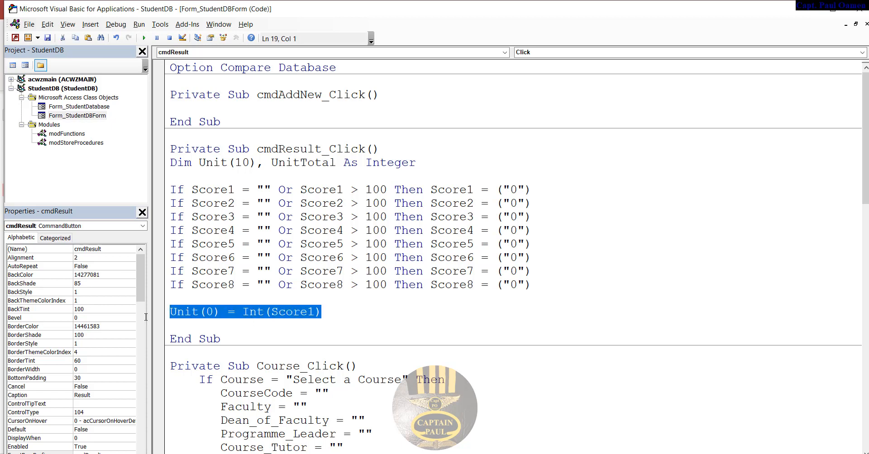
pyautogui.click(317, 317)
pyautogui.press('Return')
pyautogui.hotkey('ctrl', 'v')
pyautogui.press('Return')
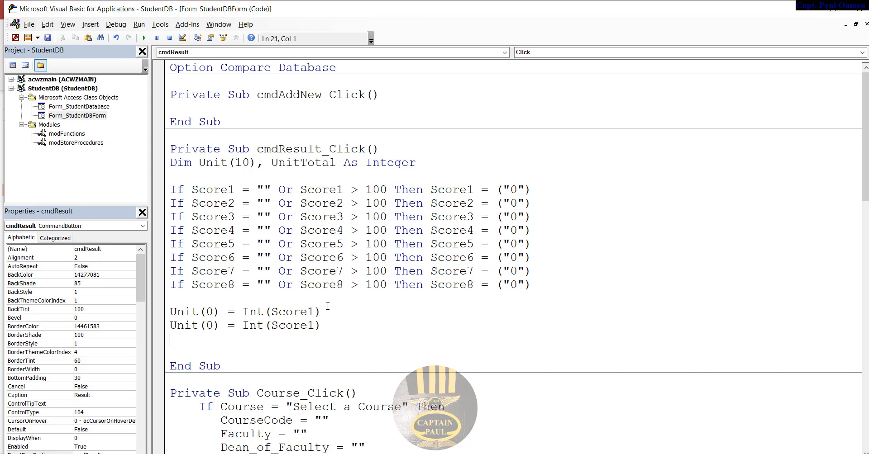
# - Renumber the pasted Unit lines' indices to run from Unit(0) through Unit(7)
pyautogui.moveTo(214, 324); pyautogui.dragTo(209, 380)
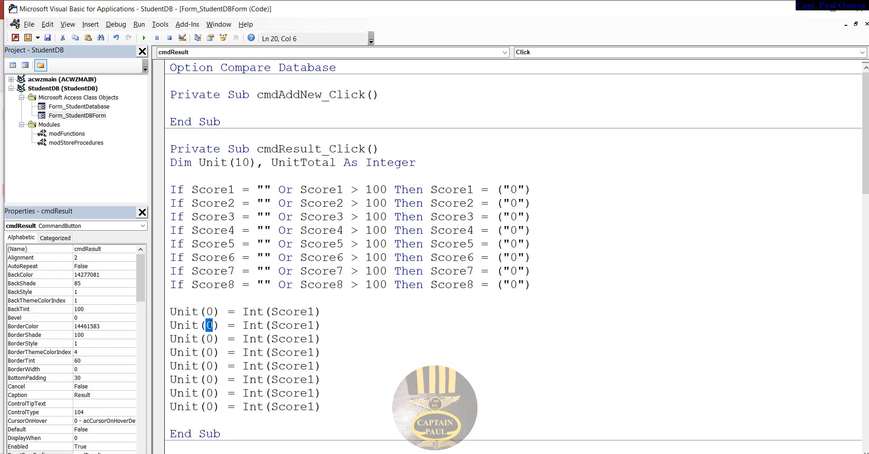
pyautogui.write('1')
pyautogui.write('2')
pyautogui.write('3')
pyautogui.write('45')
pyautogui.write('6')
pyautogui.moveTo(214, 394); pyautogui.dragTo(209, 405)
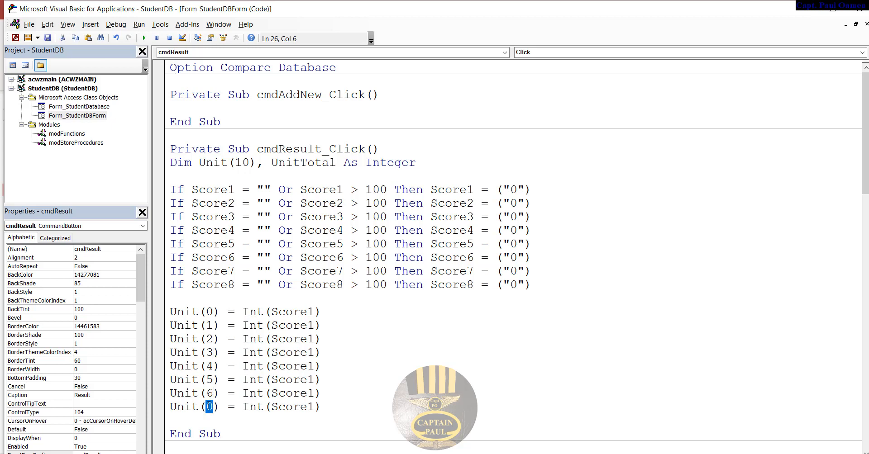
pyautogui.write('7')
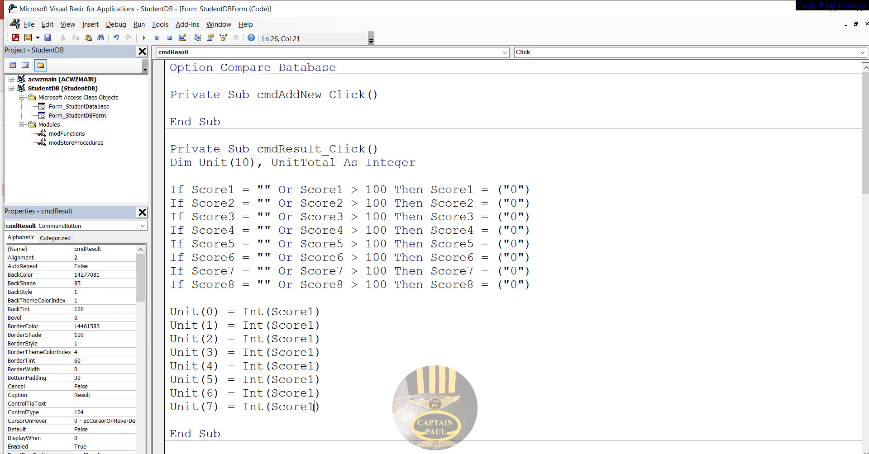
# - Change the Int arguments so the eight lines use Score1 through Score8
pyautogui.moveTo(314, 406); pyautogui.dragTo(308, 407)
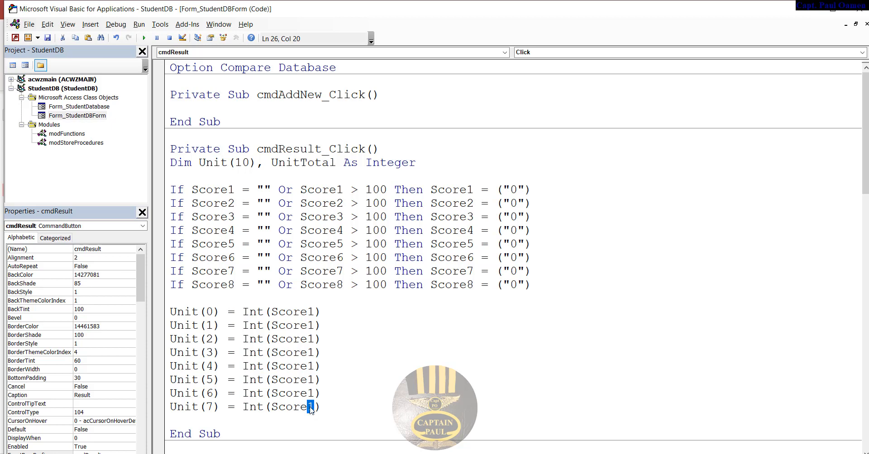
pyautogui.write('8')
pyautogui.write('7')
pyautogui.moveTo(318, 393); pyautogui.dragTo(308, 325)
pyautogui.write('6')
pyautogui.write('5')
pyautogui.write('4')
pyautogui.write('3')
pyautogui.write('2')
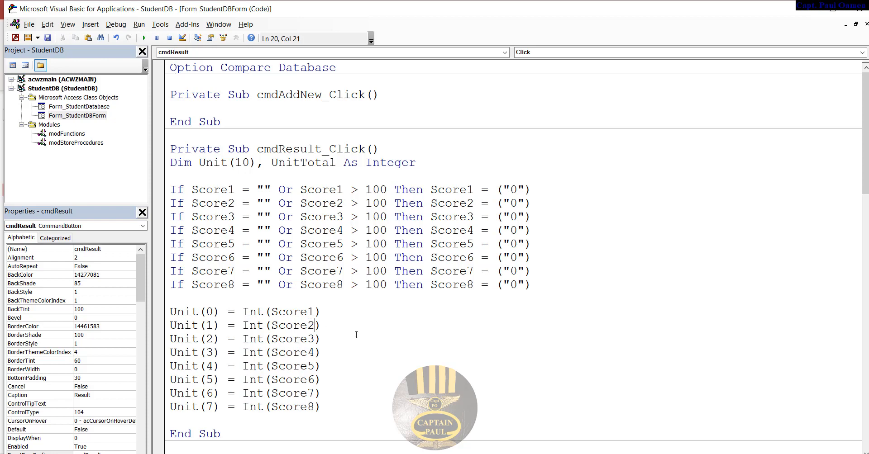
pyautogui.click(371, 341)
pyautogui.scroll(-4, 380, 344)
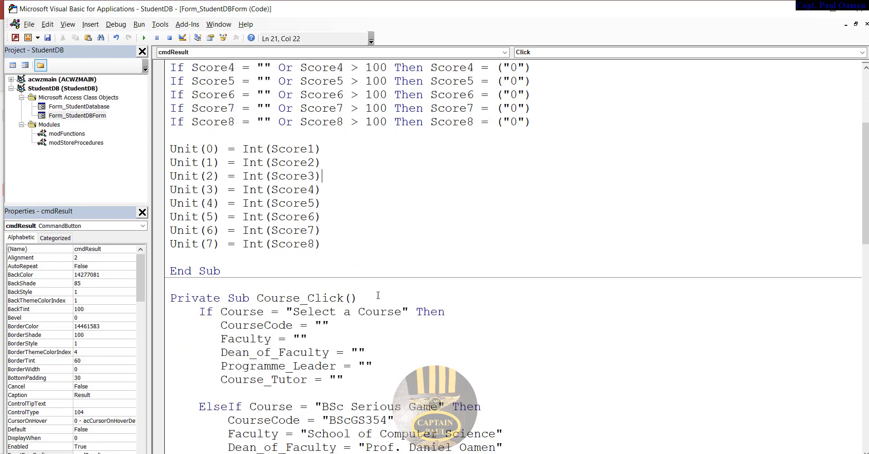
pyautogui.scroll(4, 382, 294)
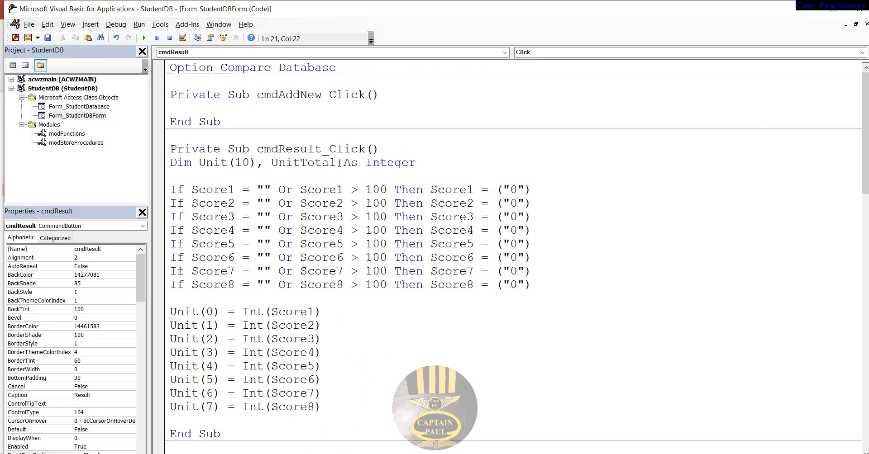
pyautogui.moveTo(338, 163); pyautogui.dragTo(271, 161)
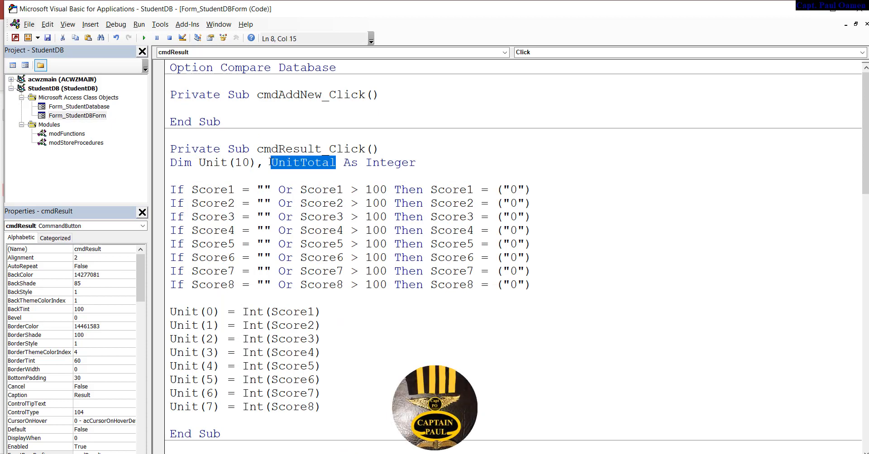